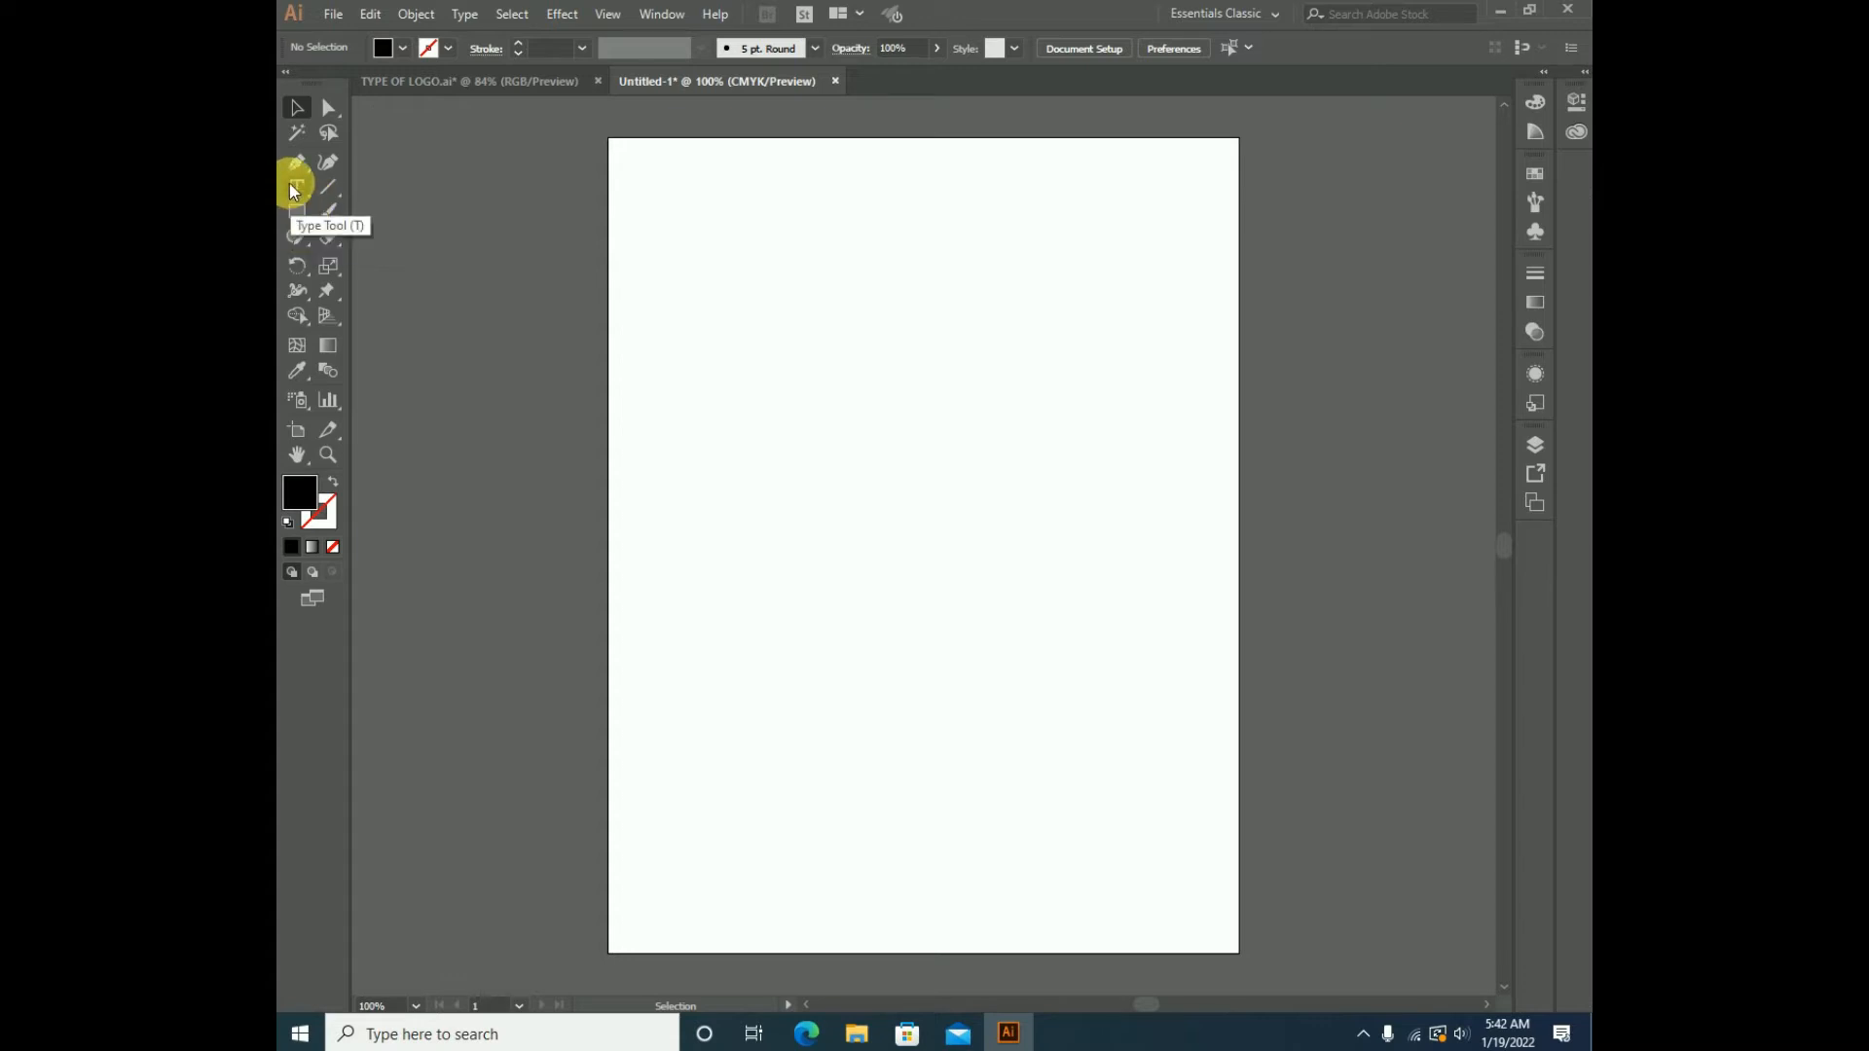
- Add the text "REAL ESTATE" in the upper part of the blank page and scale it up to about 46 pt
{"action": "left_click", "coordinate": [296, 183]}
{"action": "left_click", "coordinate": [766, 375]}
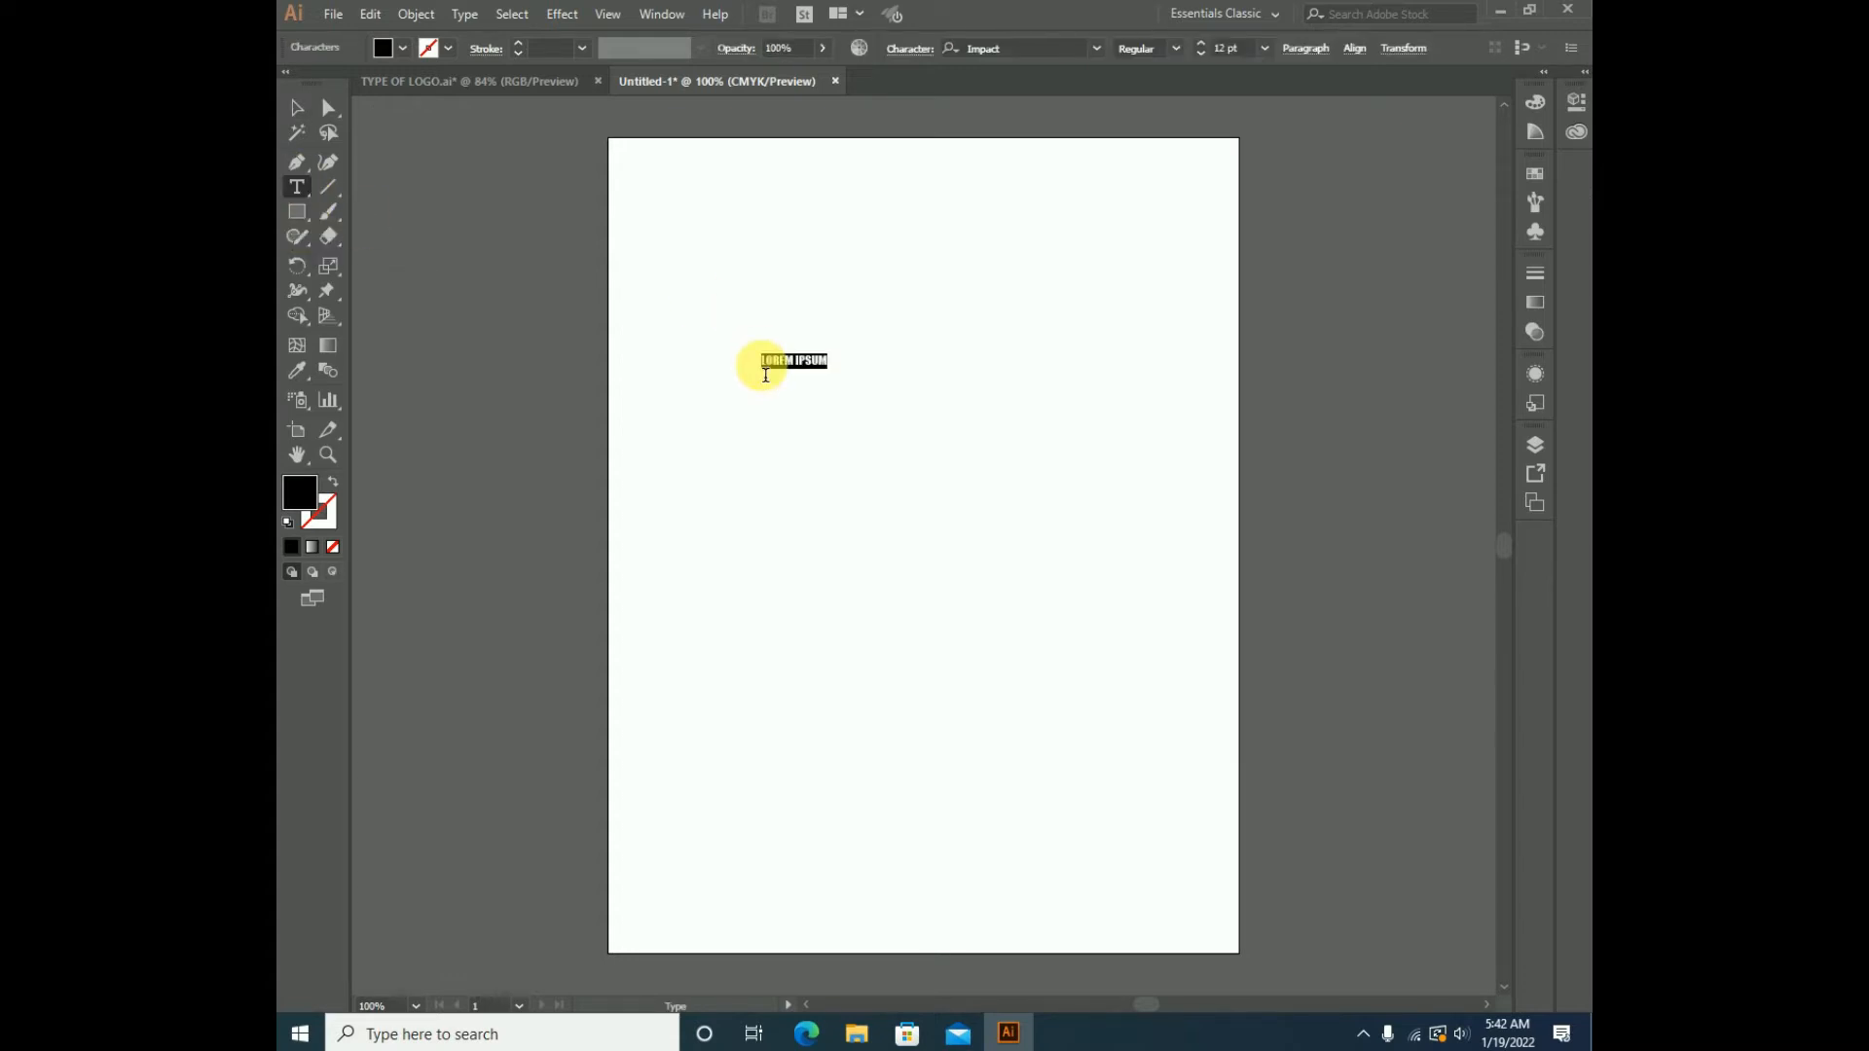
{"action": "key", "text": "BackSpace"}
{"action": "type", "text": "REAL ESTATE"}
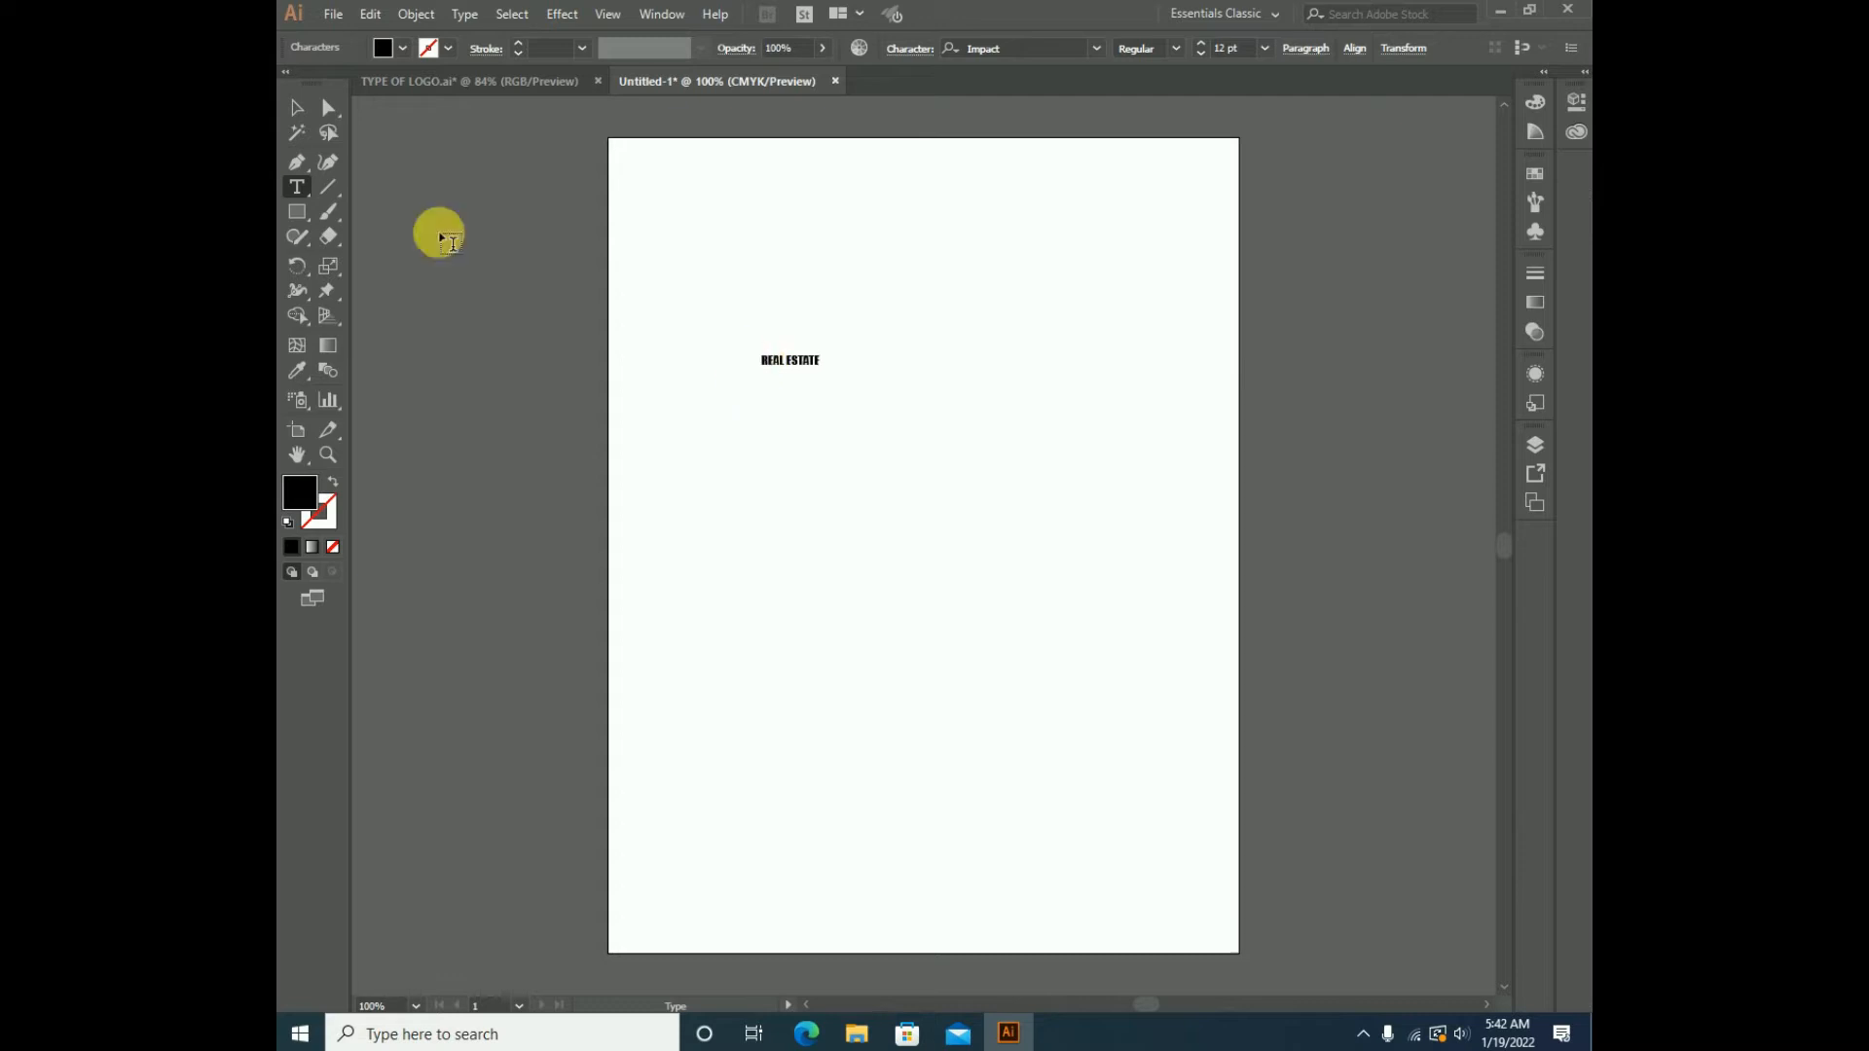
{"action": "left_click", "coordinate": [297, 107]}
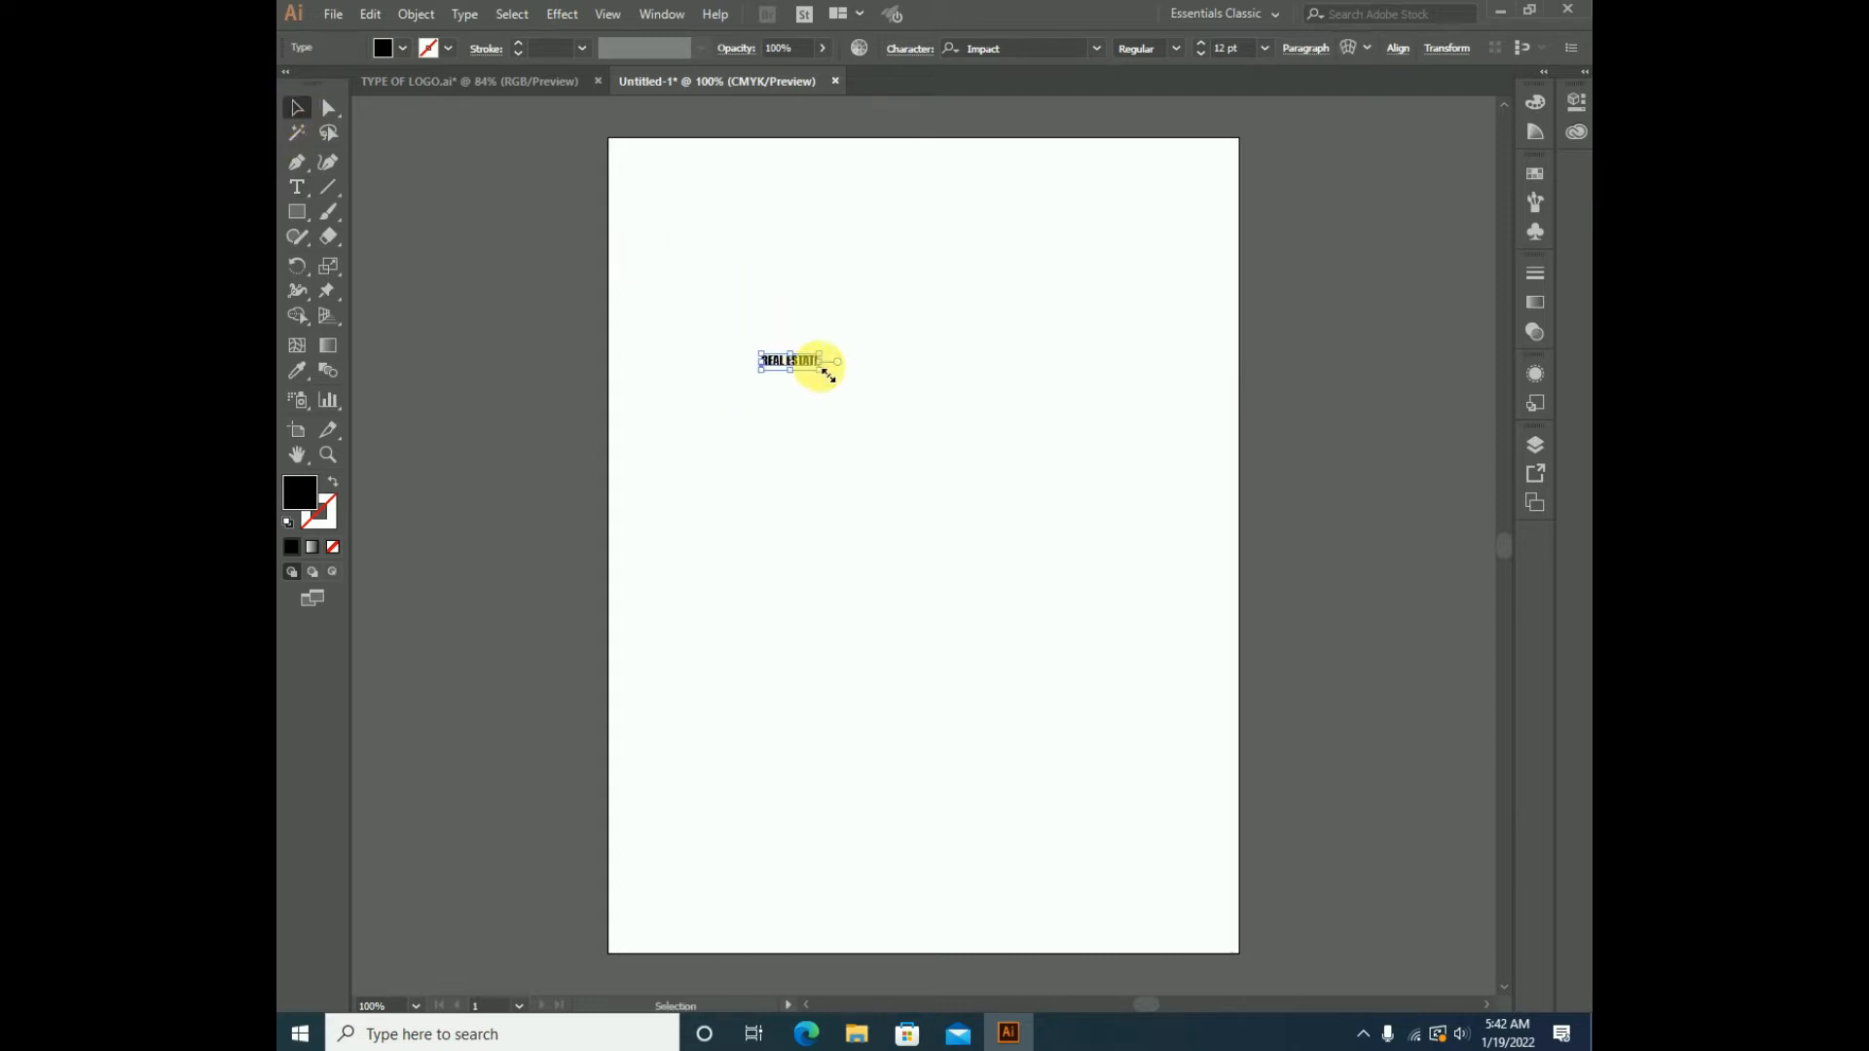
{"action": "left_click_drag", "start_coordinate": [822, 370], "coordinate": [990, 481]}
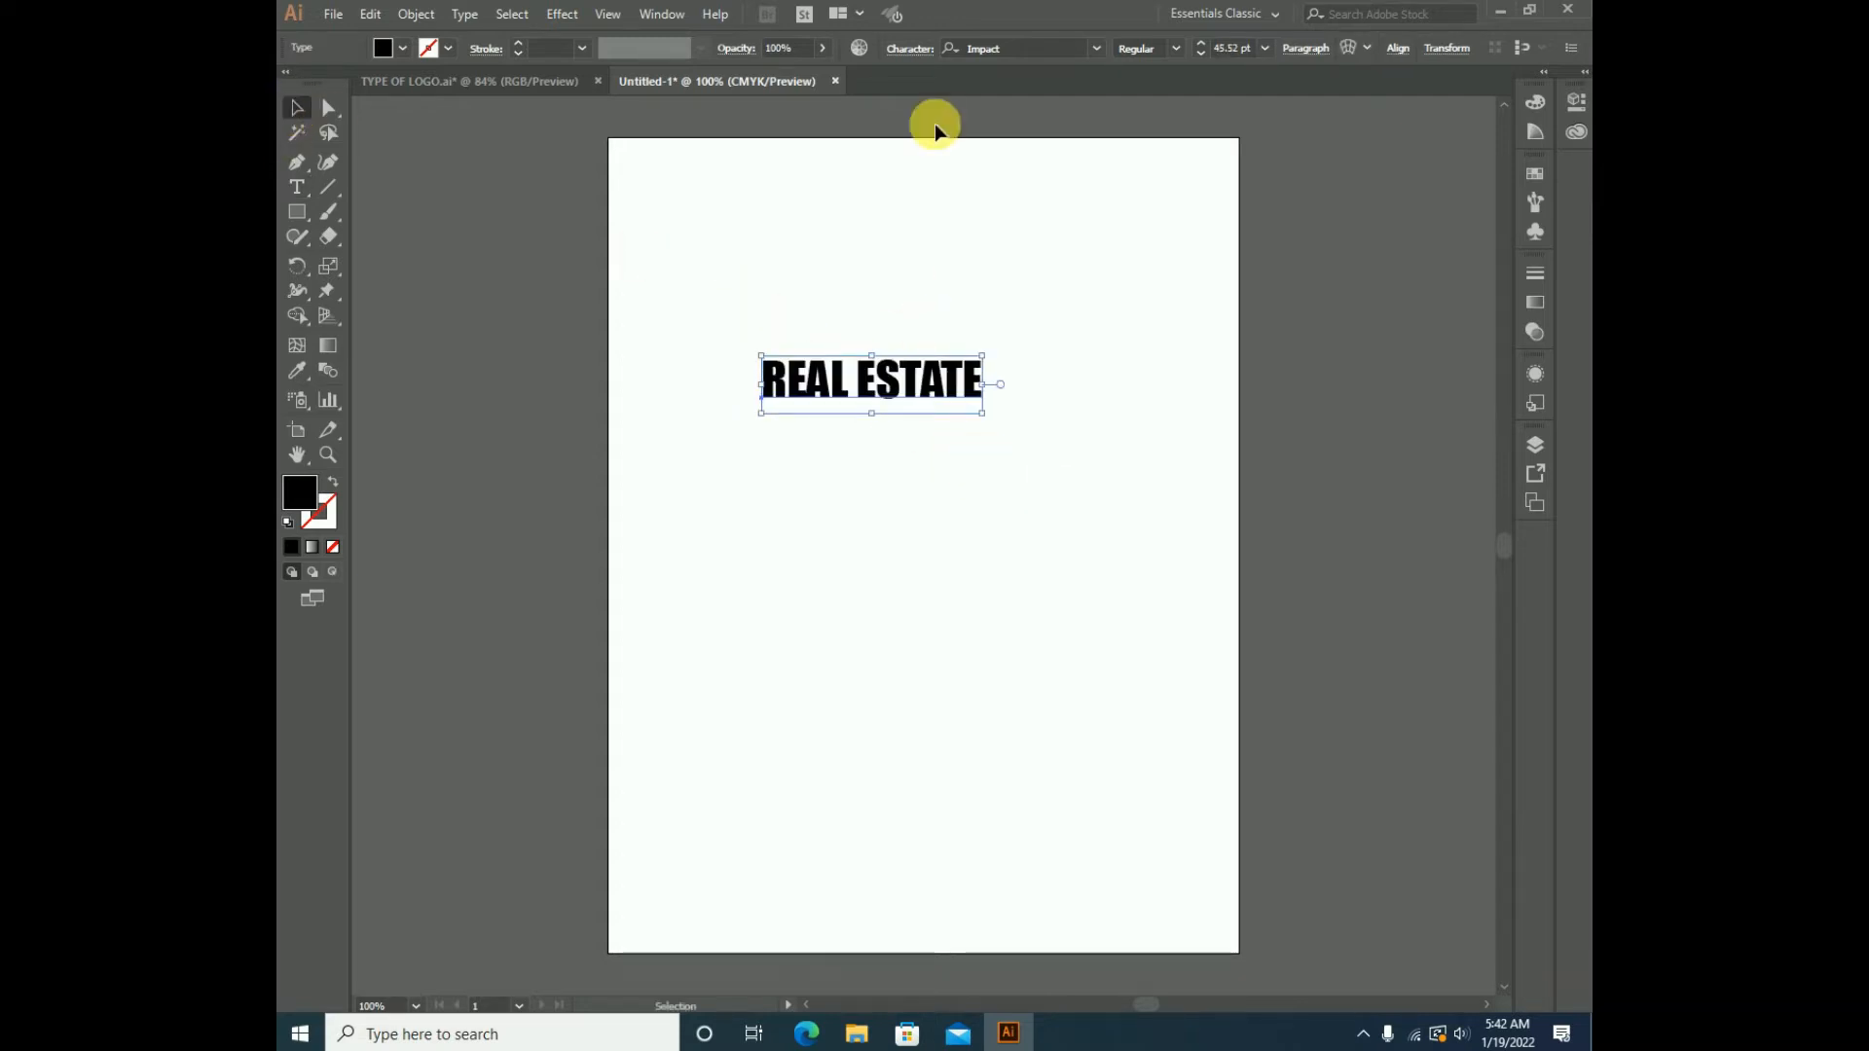
- Set the REAL ESTATE text in Impact, enlarge it to about 84 pt and shift it slightly down the page
{"action": "left_click", "coordinate": [1097, 48]}
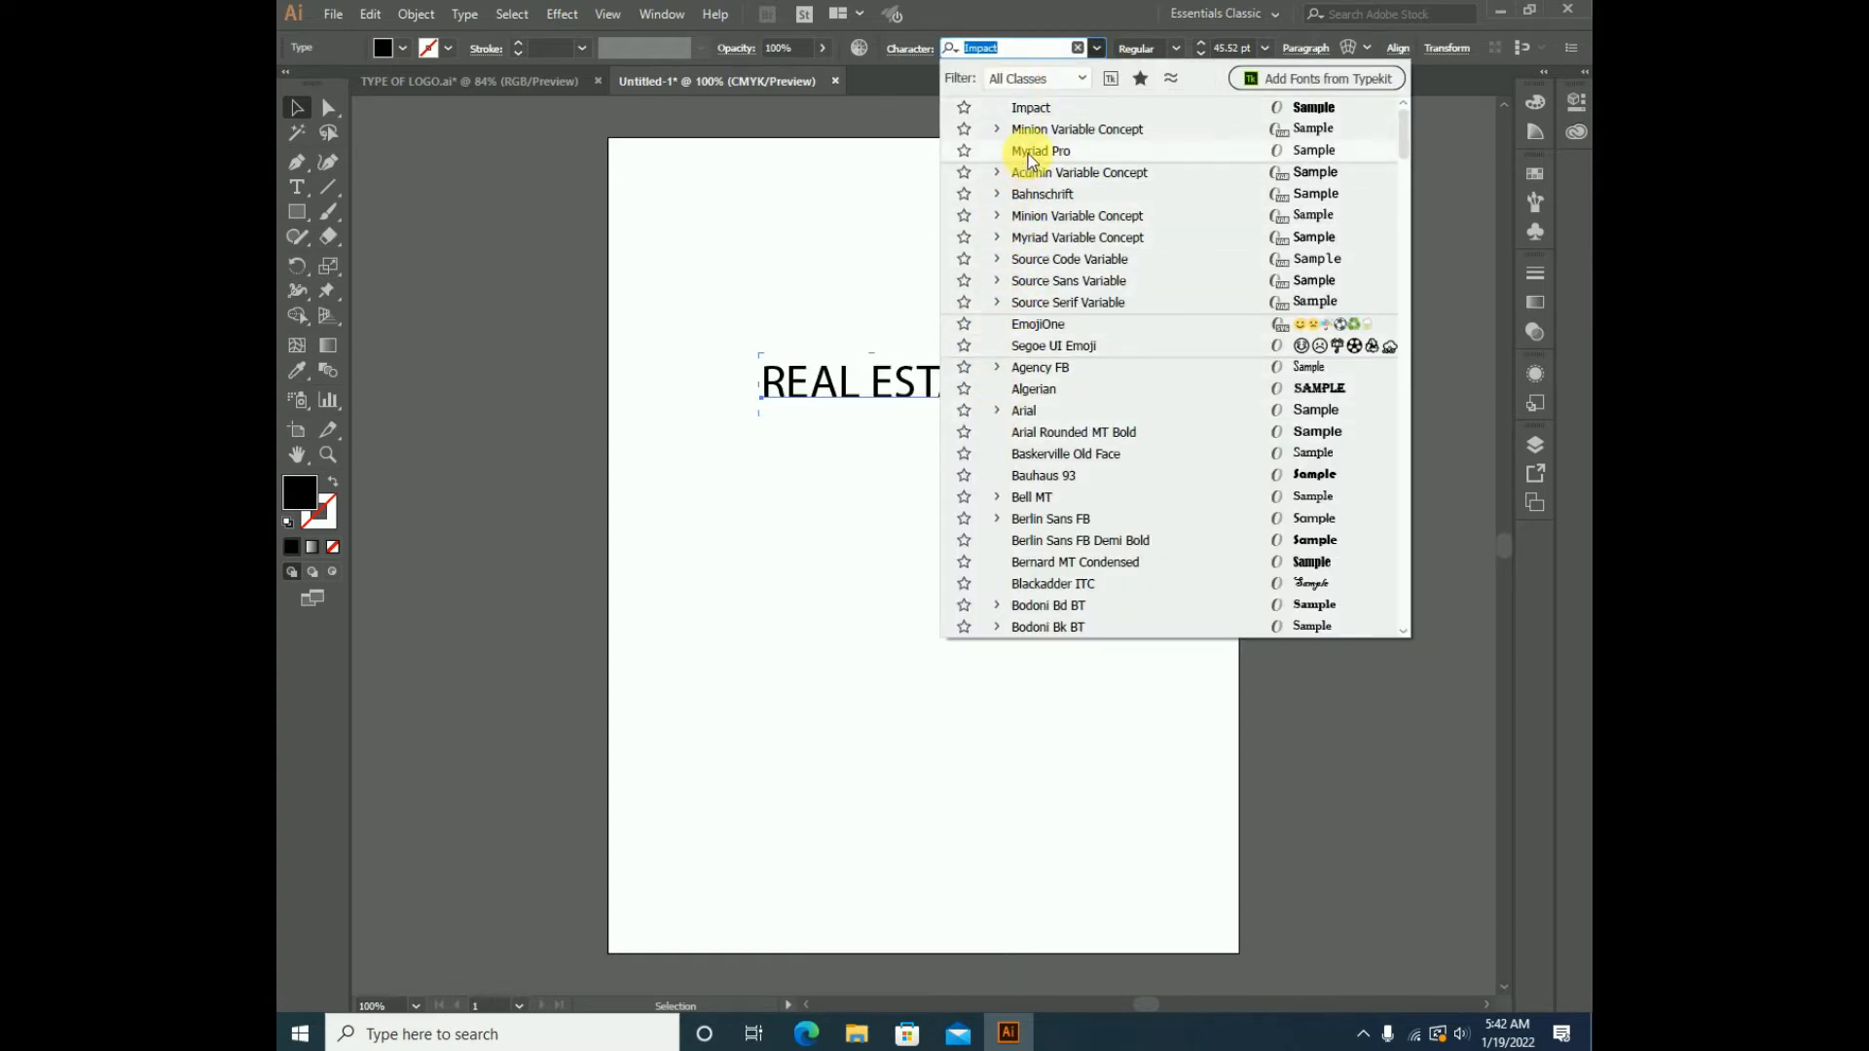
{"action": "left_click", "coordinate": [1025, 108]}
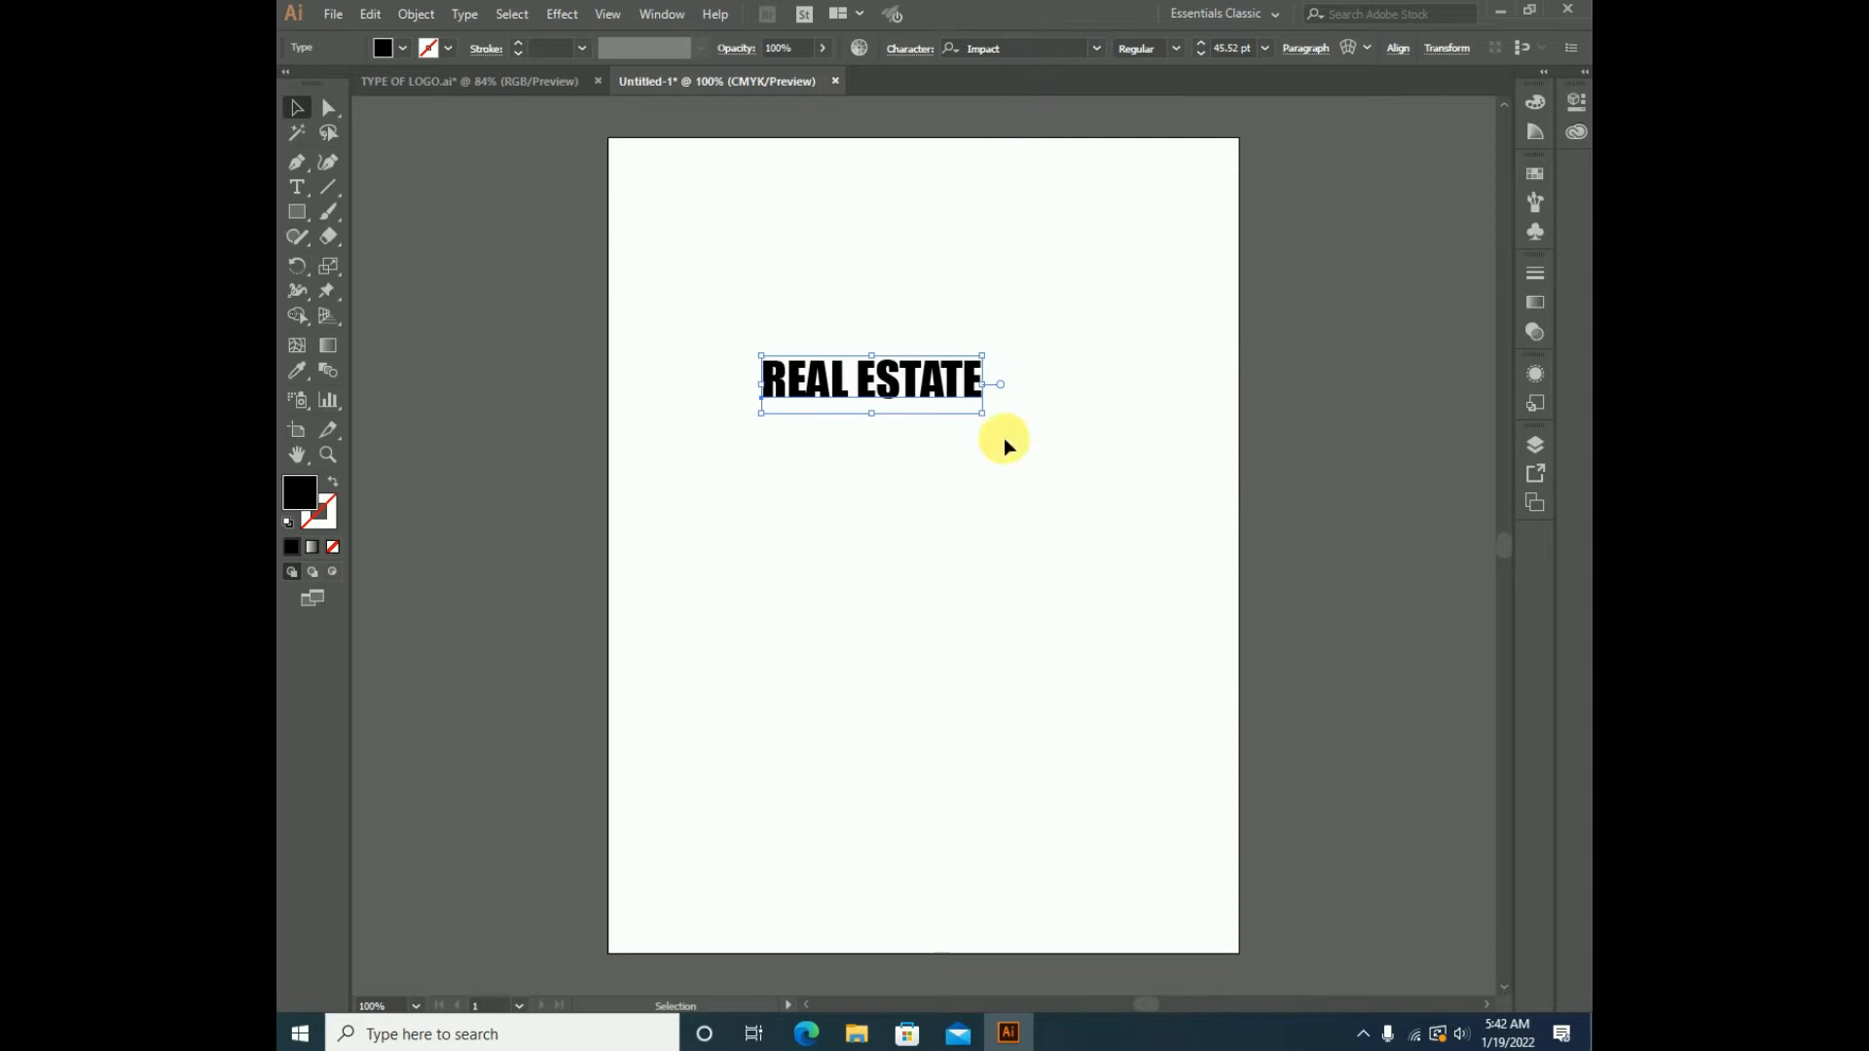
{"action": "left_click_drag", "start_coordinate": [979, 413], "coordinate": [1095, 495]}
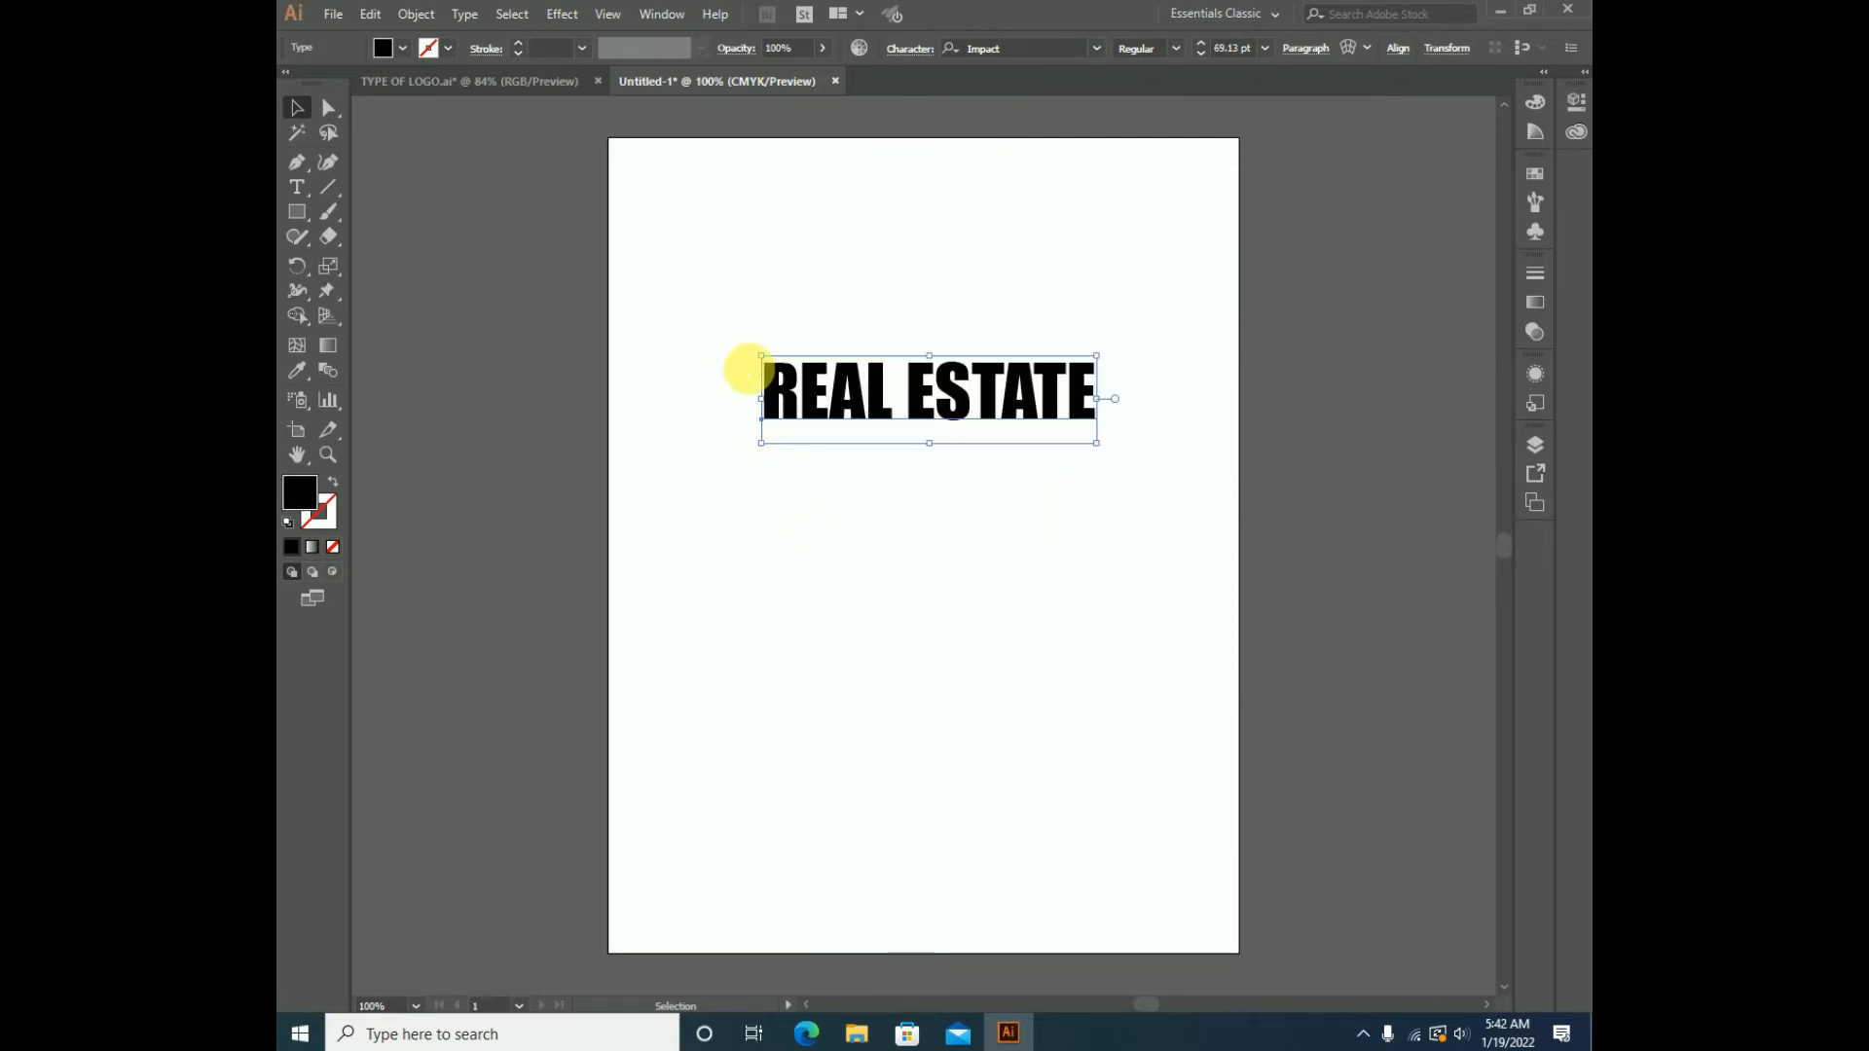
{"action": "left_click_drag", "start_coordinate": [764, 360], "coordinate": [692, 303]}
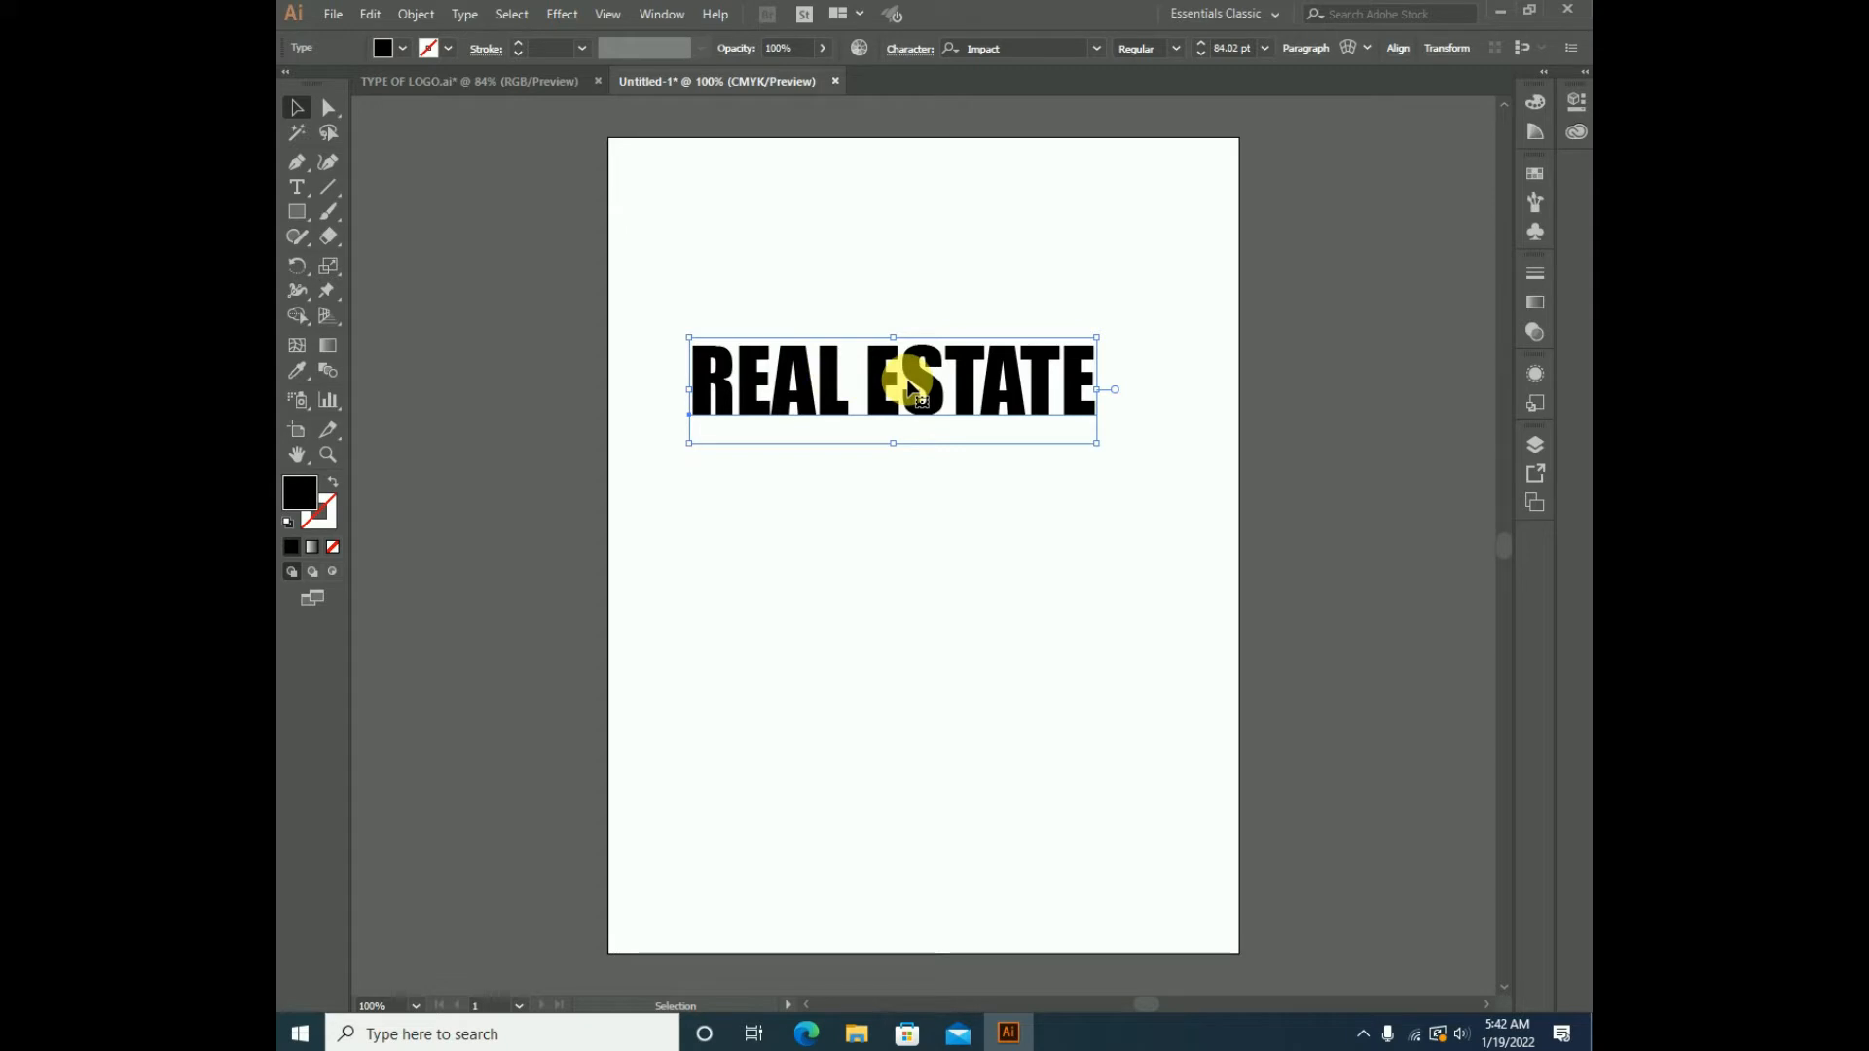
{"action": "left_click_drag", "start_coordinate": [930, 379], "coordinate": [945, 420]}
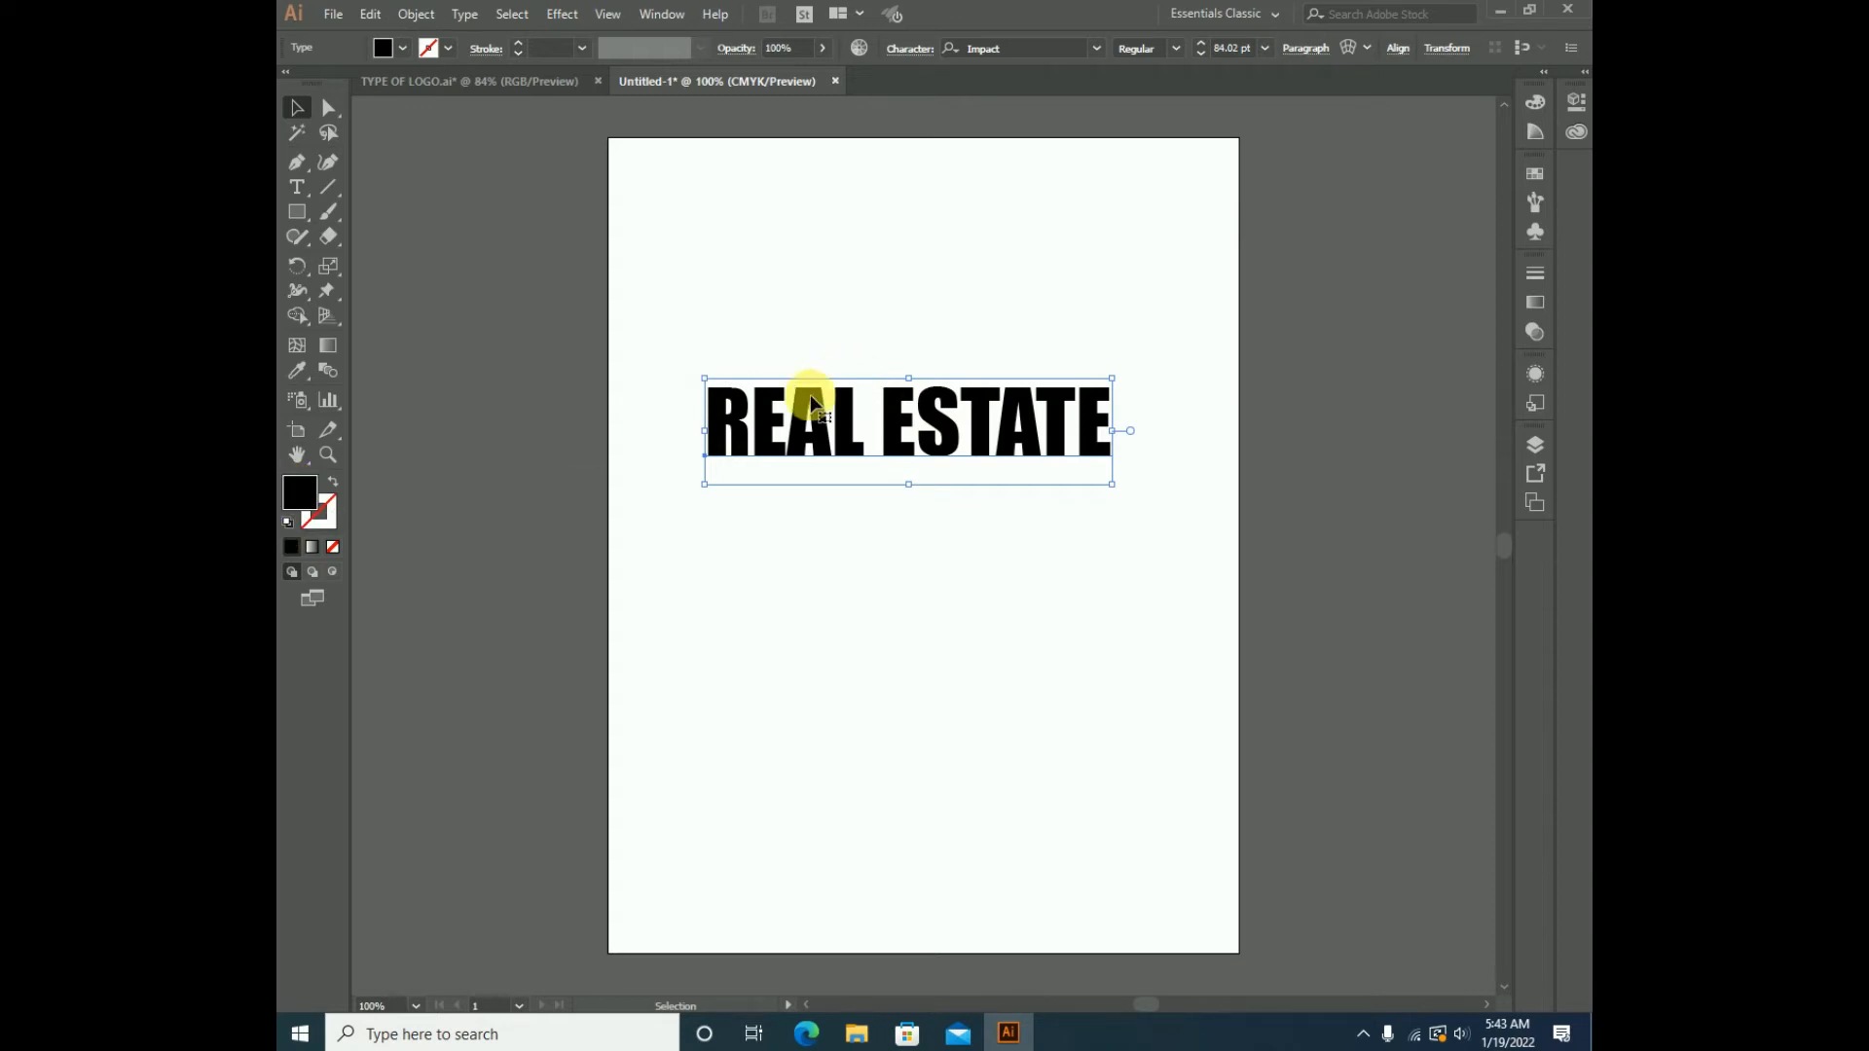
- Fill the REAL ESTATE text with a strong blue, hex 0370DD
{"action": "double_click", "coordinate": [304, 493]}
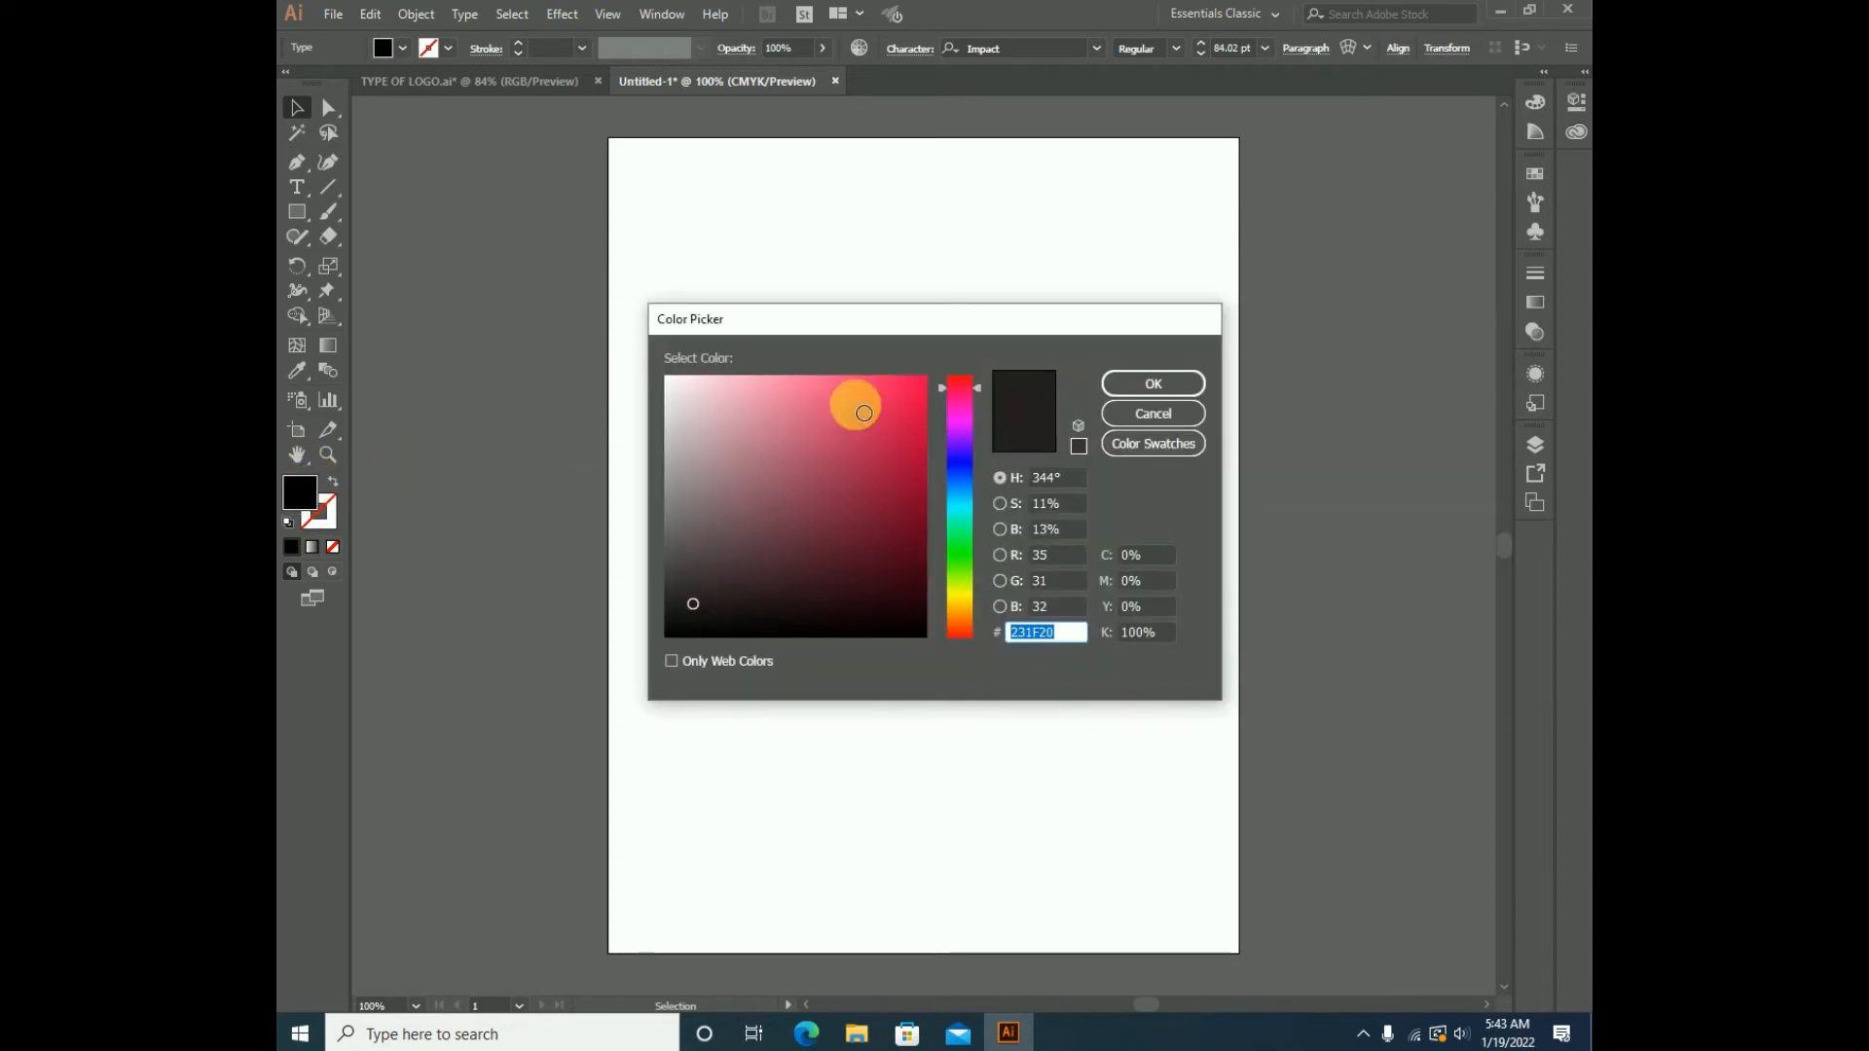
{"action": "left_click_drag", "start_coordinate": [959, 482], "coordinate": [962, 490]}
{"action": "left_click", "coordinate": [923, 380]}
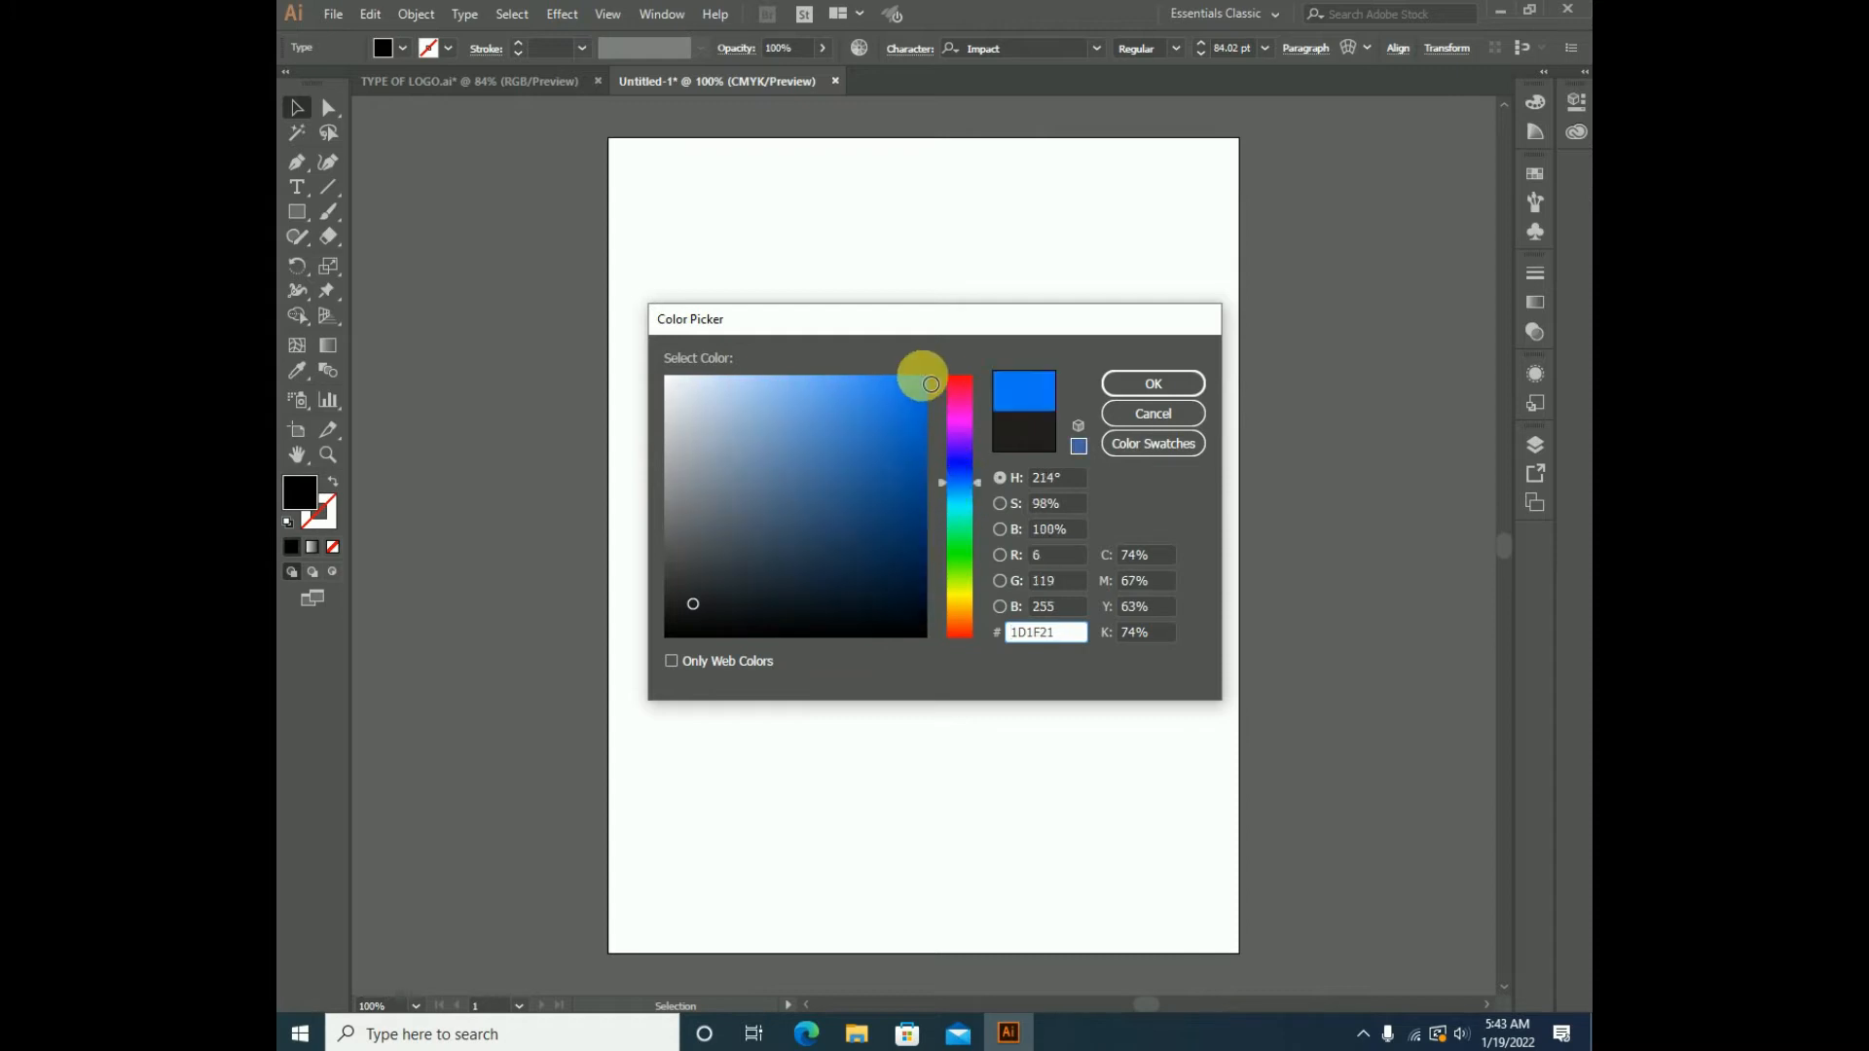
{"action": "left_click", "coordinate": [1137, 386]}
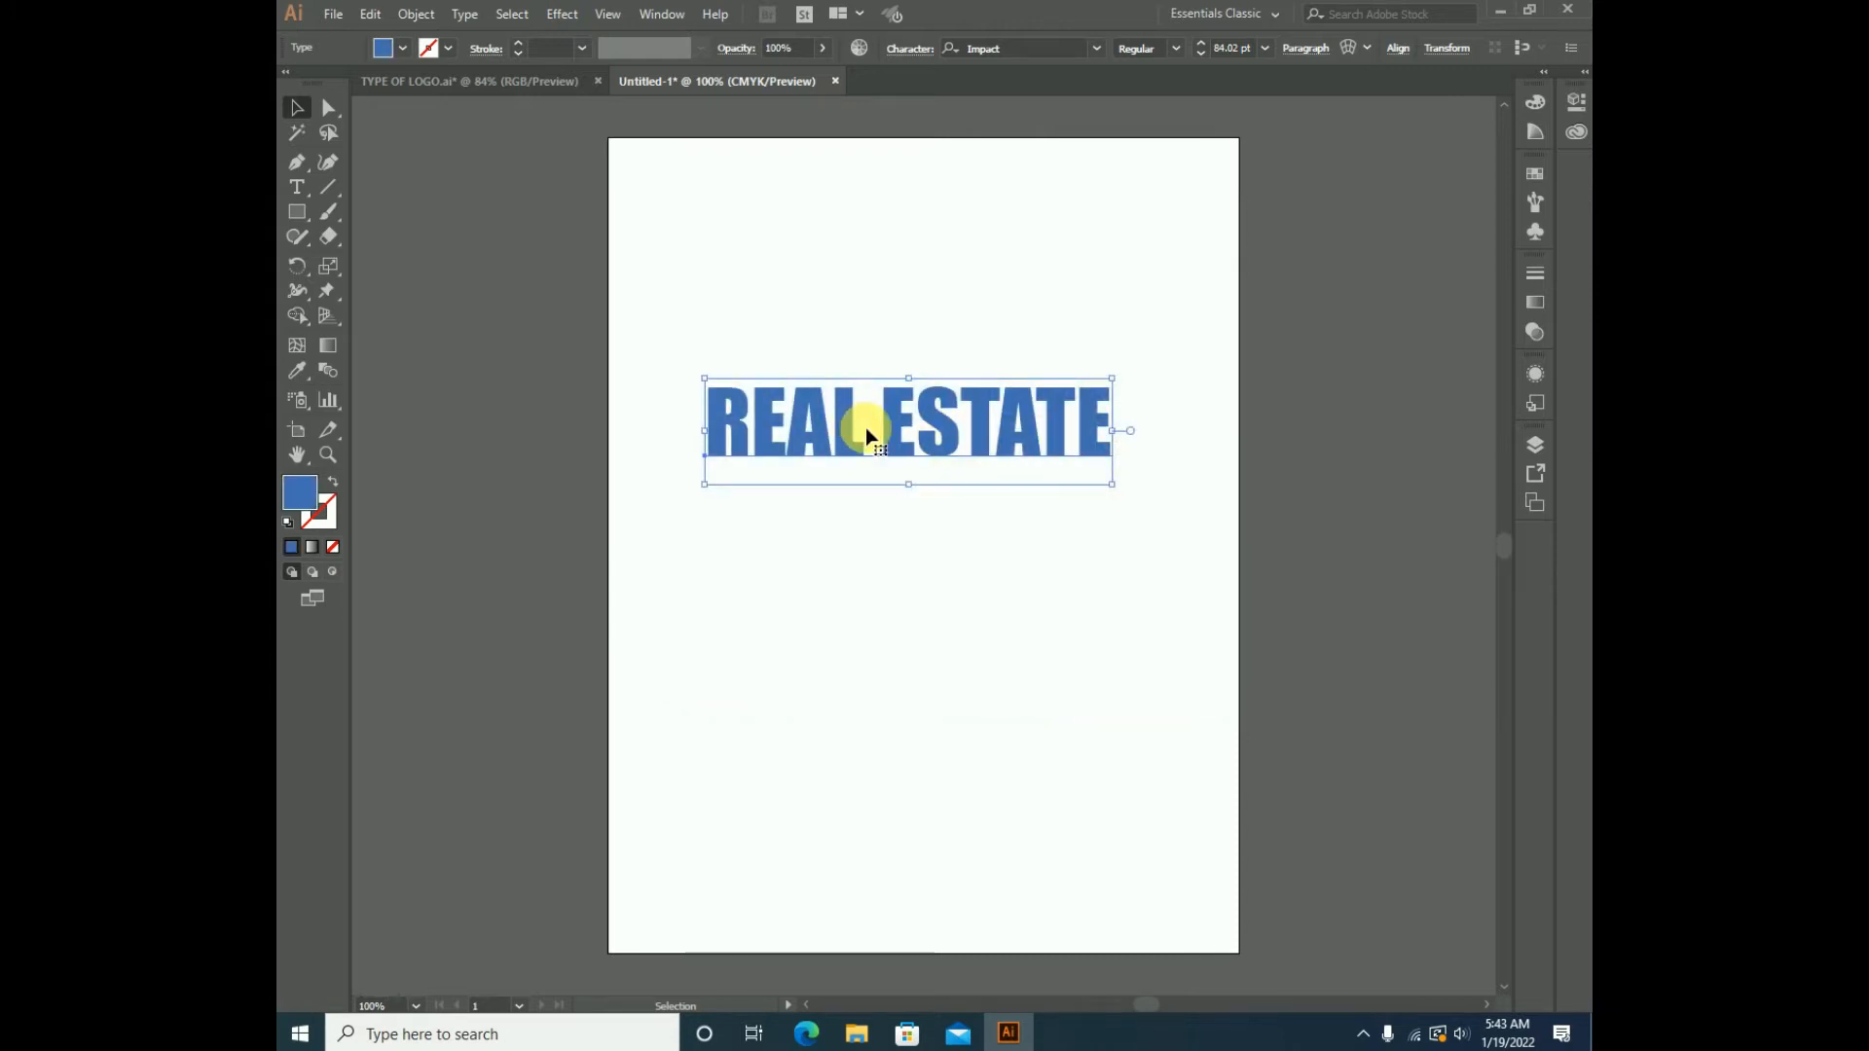
{"action": "double_click", "coordinate": [296, 504]}
{"action": "mouse_move", "coordinate": [743, 493]}
{"action": "left_mouse_down"}
{"action": "mouse_move", "coordinate": [909, 442]}
{"action": "mouse_move", "coordinate": [924, 404]}
{"action": "left_mouse_up"}
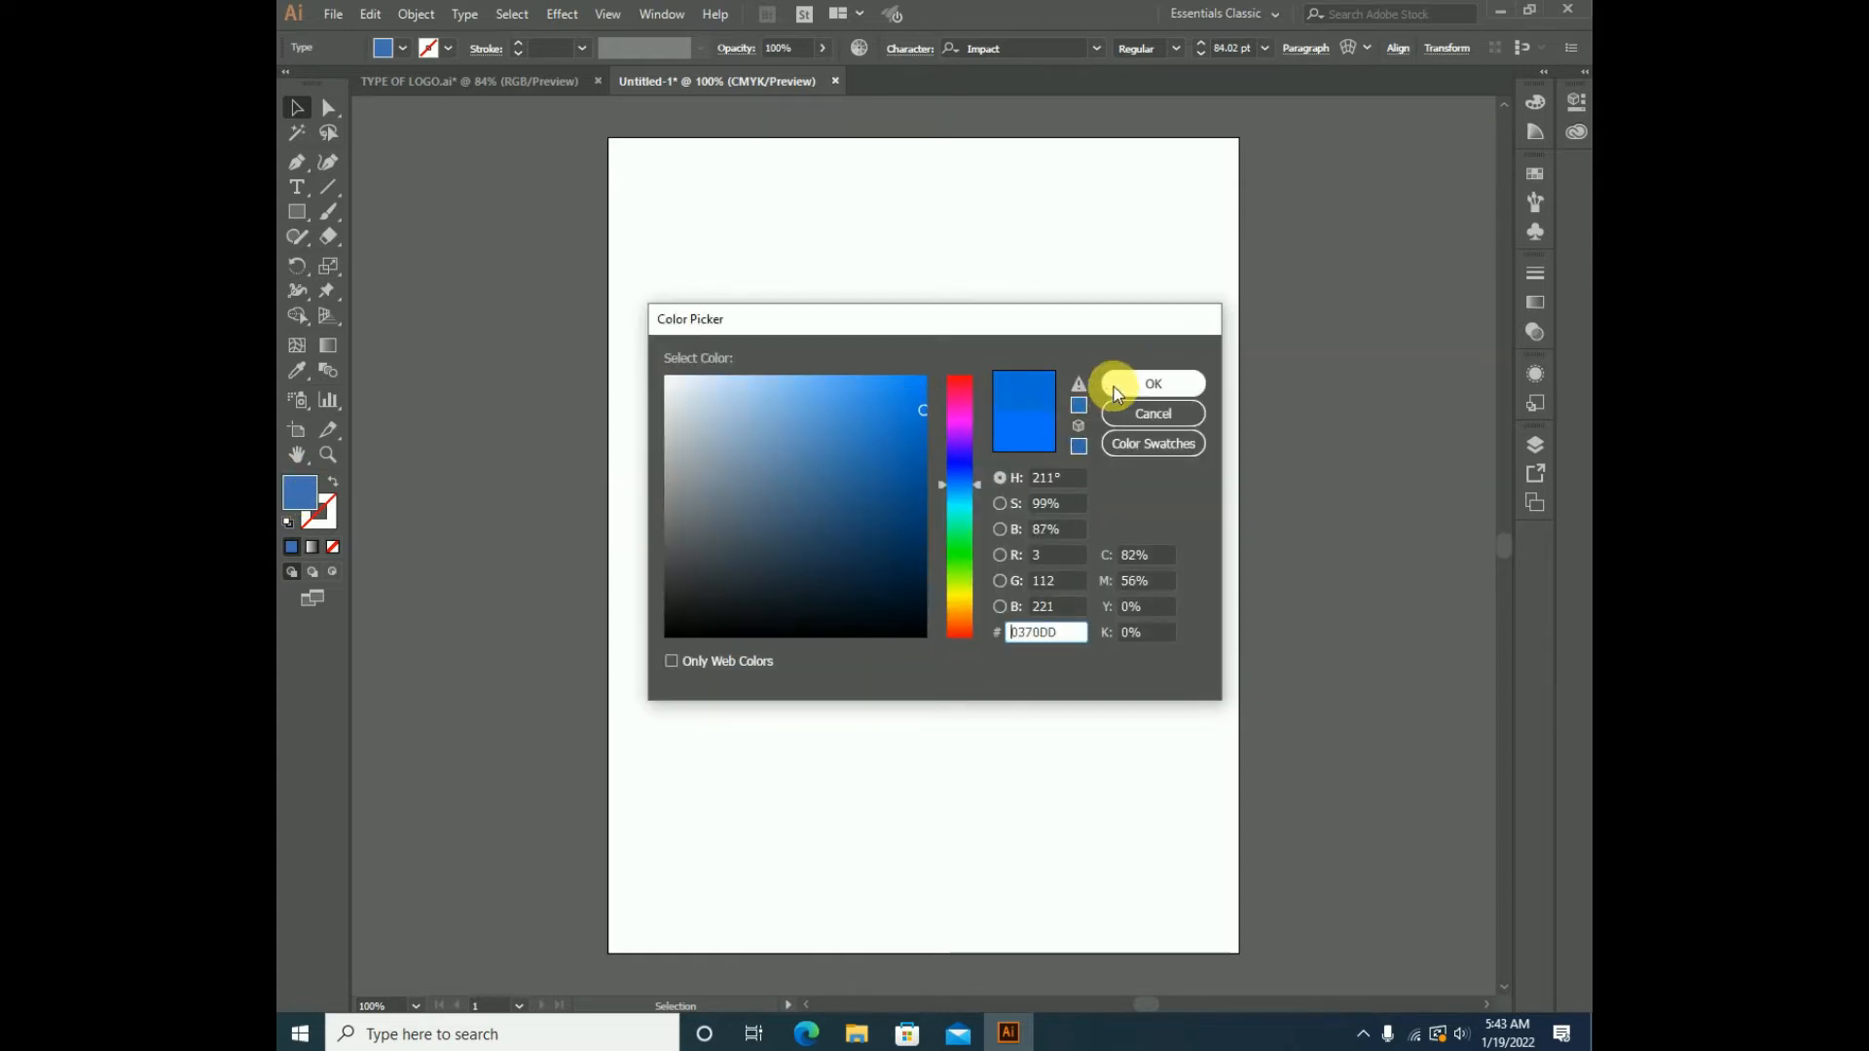
{"action": "left_click", "coordinate": [1129, 384]}
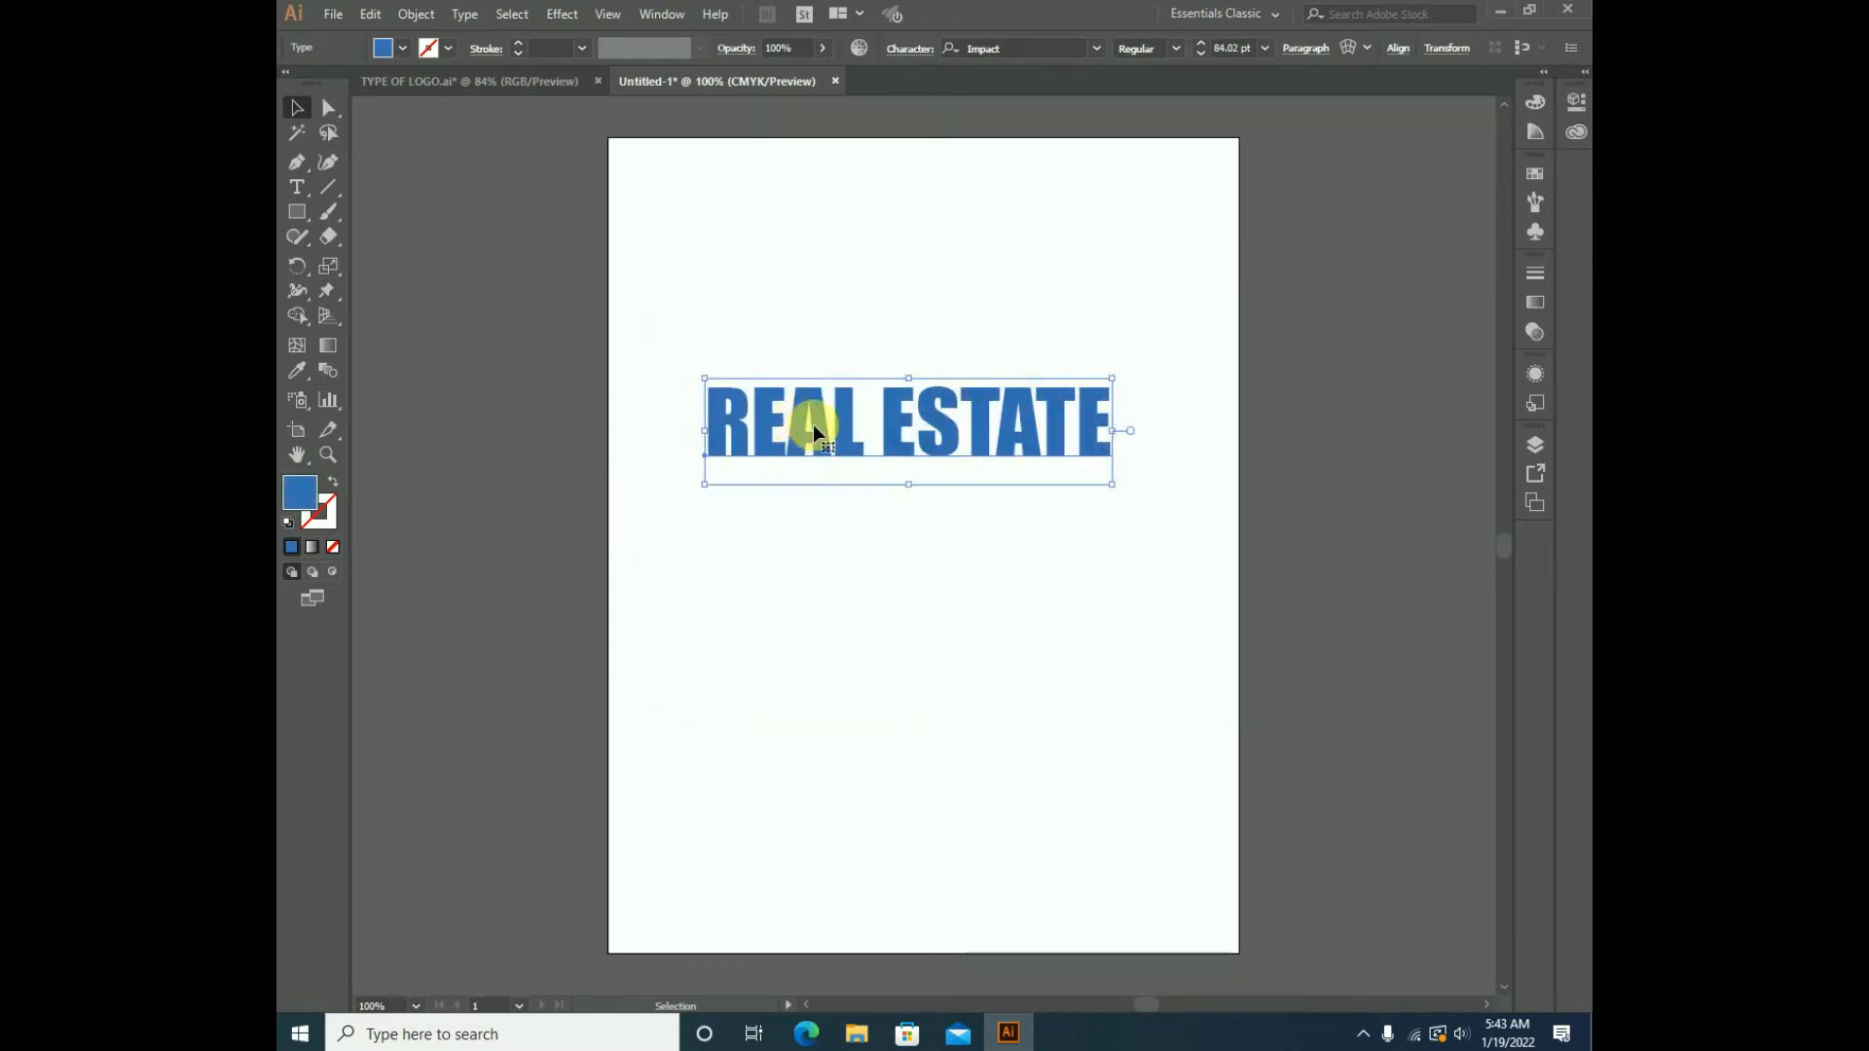
{"action": "double_click", "coordinate": [304, 503]}
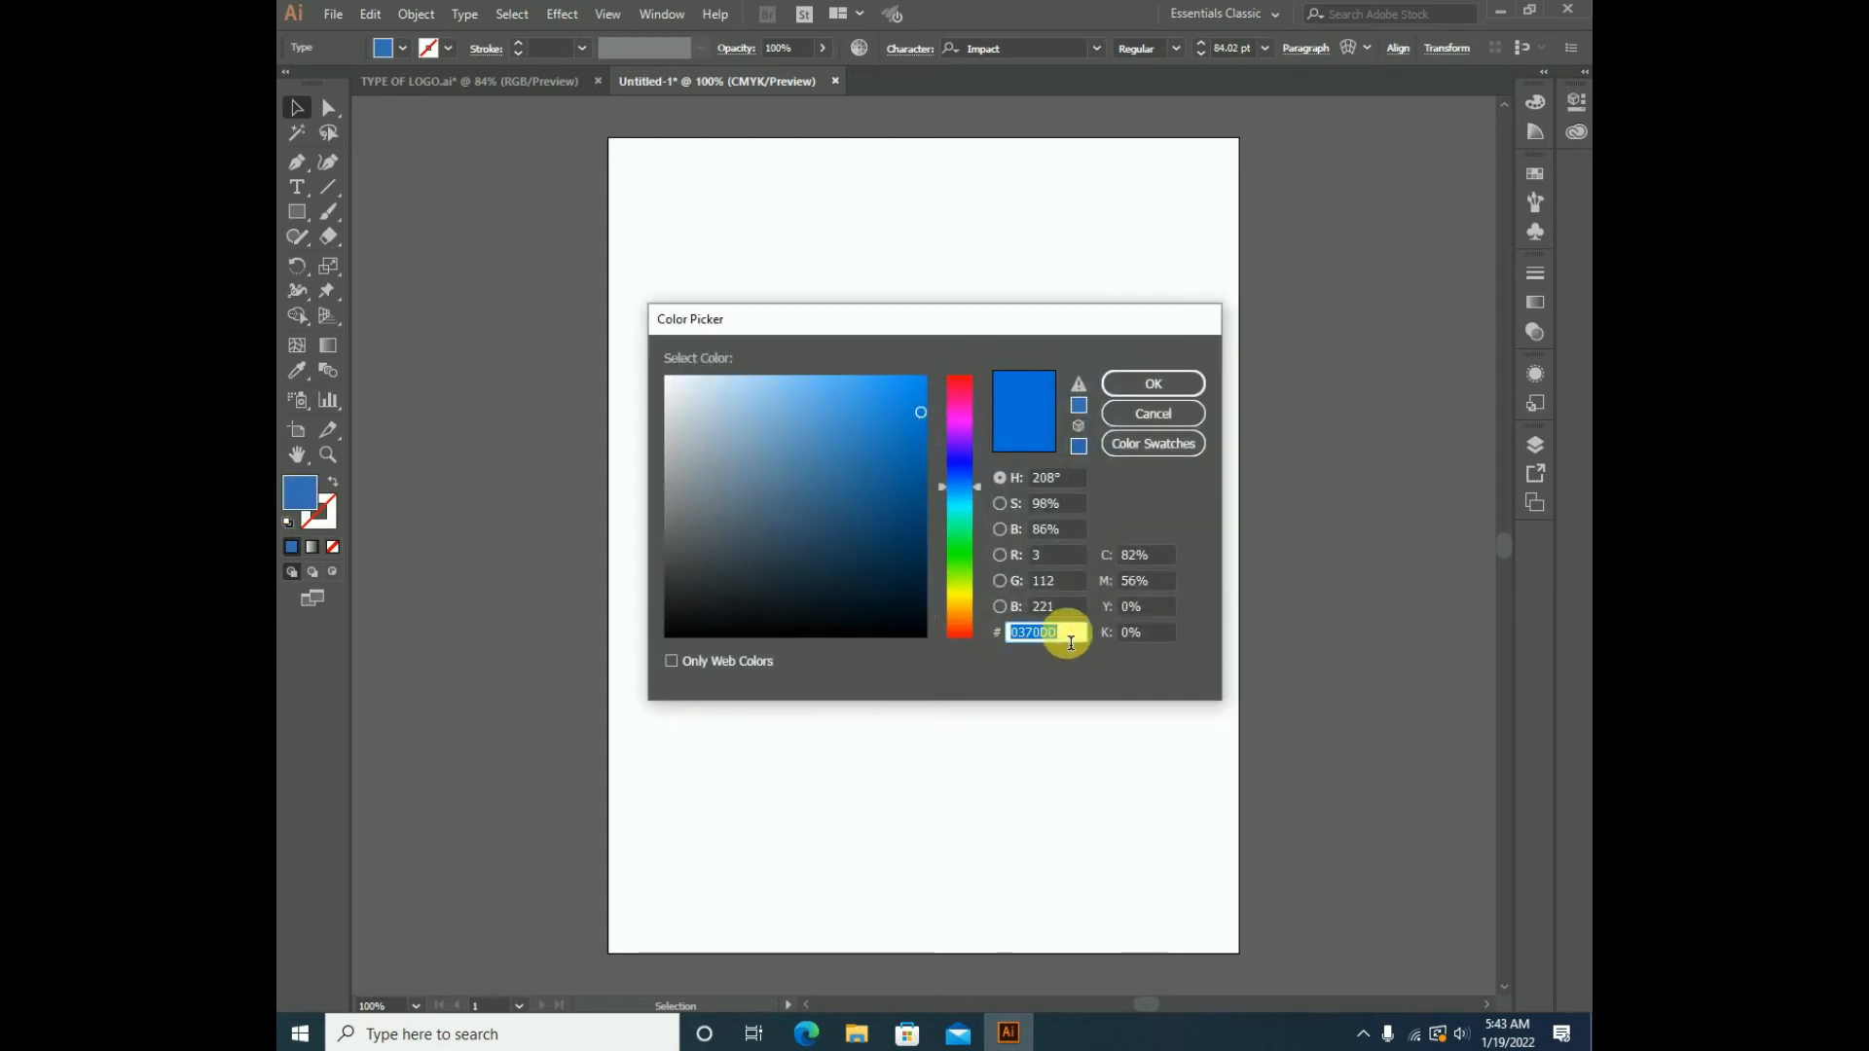
{"action": "left_click_drag", "start_coordinate": [1064, 632], "coordinate": [1010, 628]}
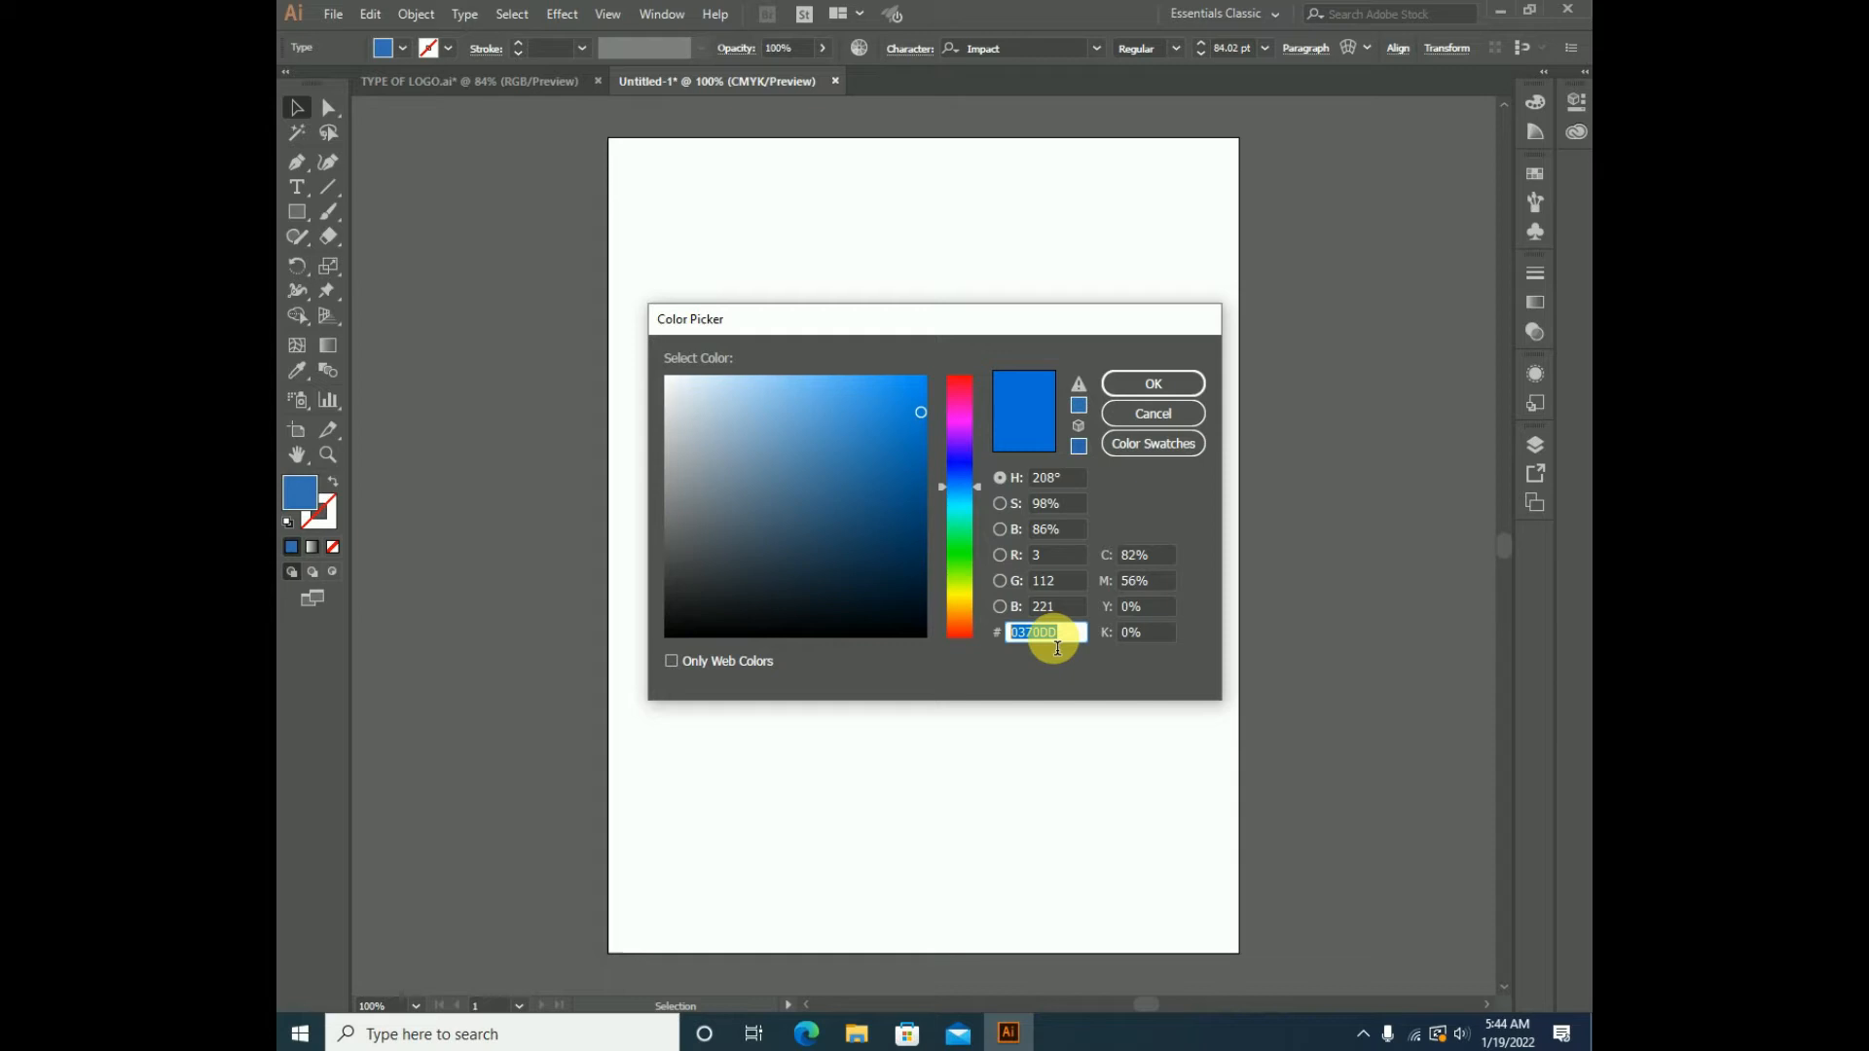
{"action": "left_click", "coordinate": [1135, 385]}
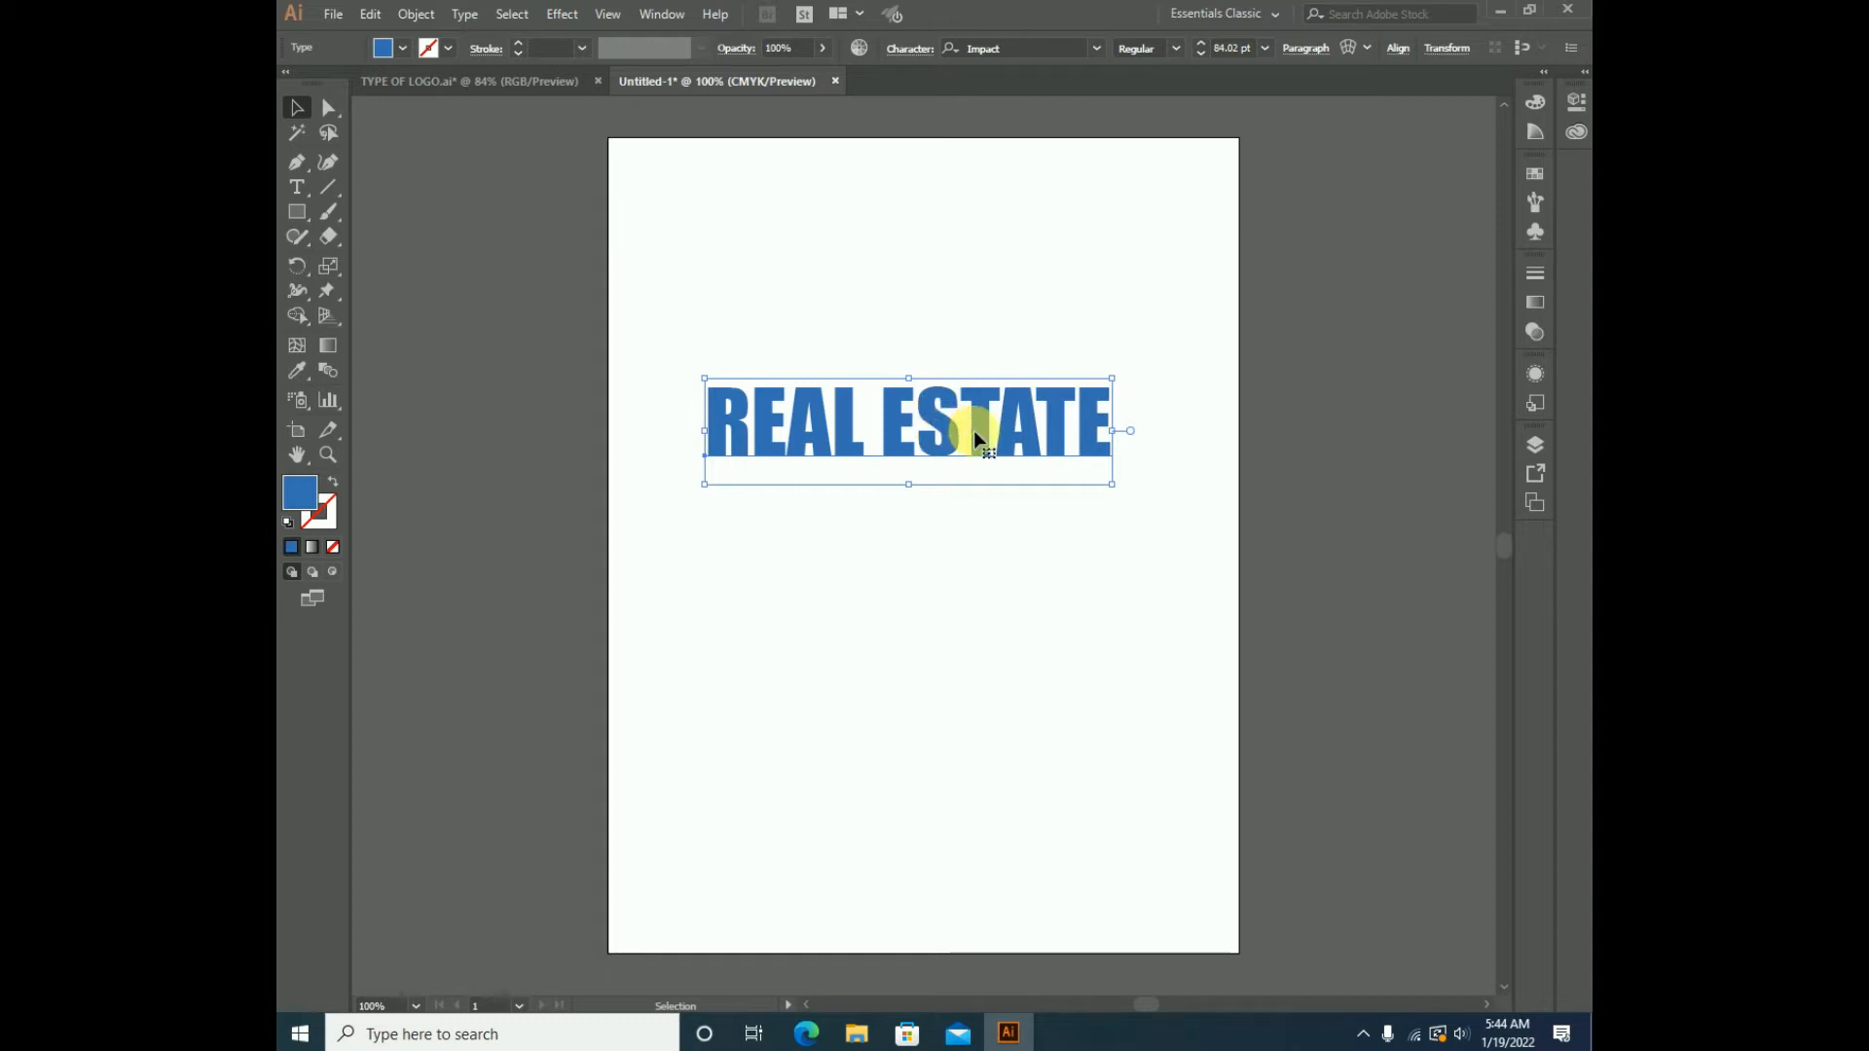
- Enlarge the REAL ESTATE text to about 100 pt by scaling it outward on both sides, and deselect it
{"action": "left_click_drag", "start_coordinate": [1115, 489], "coordinate": [1149, 508]}
{"action": "left_click_drag", "start_coordinate": [705, 379], "coordinate": [668, 348]}
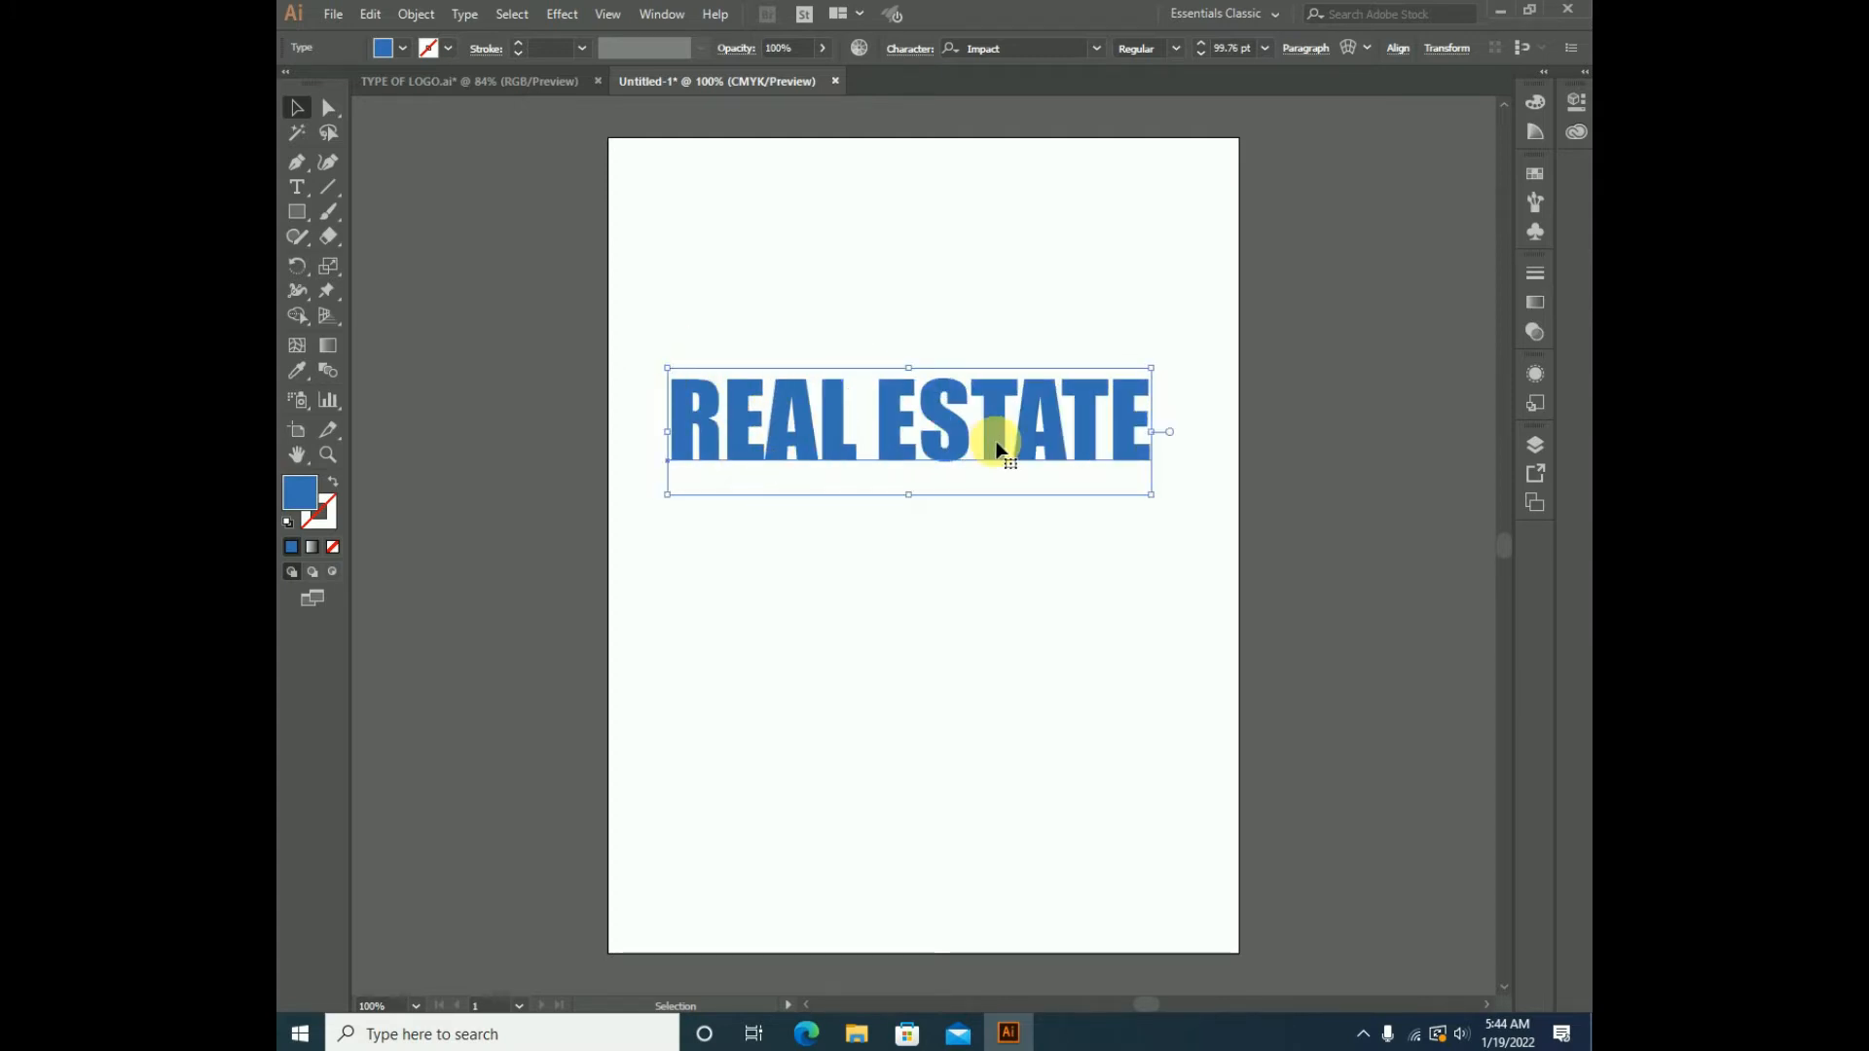
{"action": "left_click", "coordinate": [845, 540]}
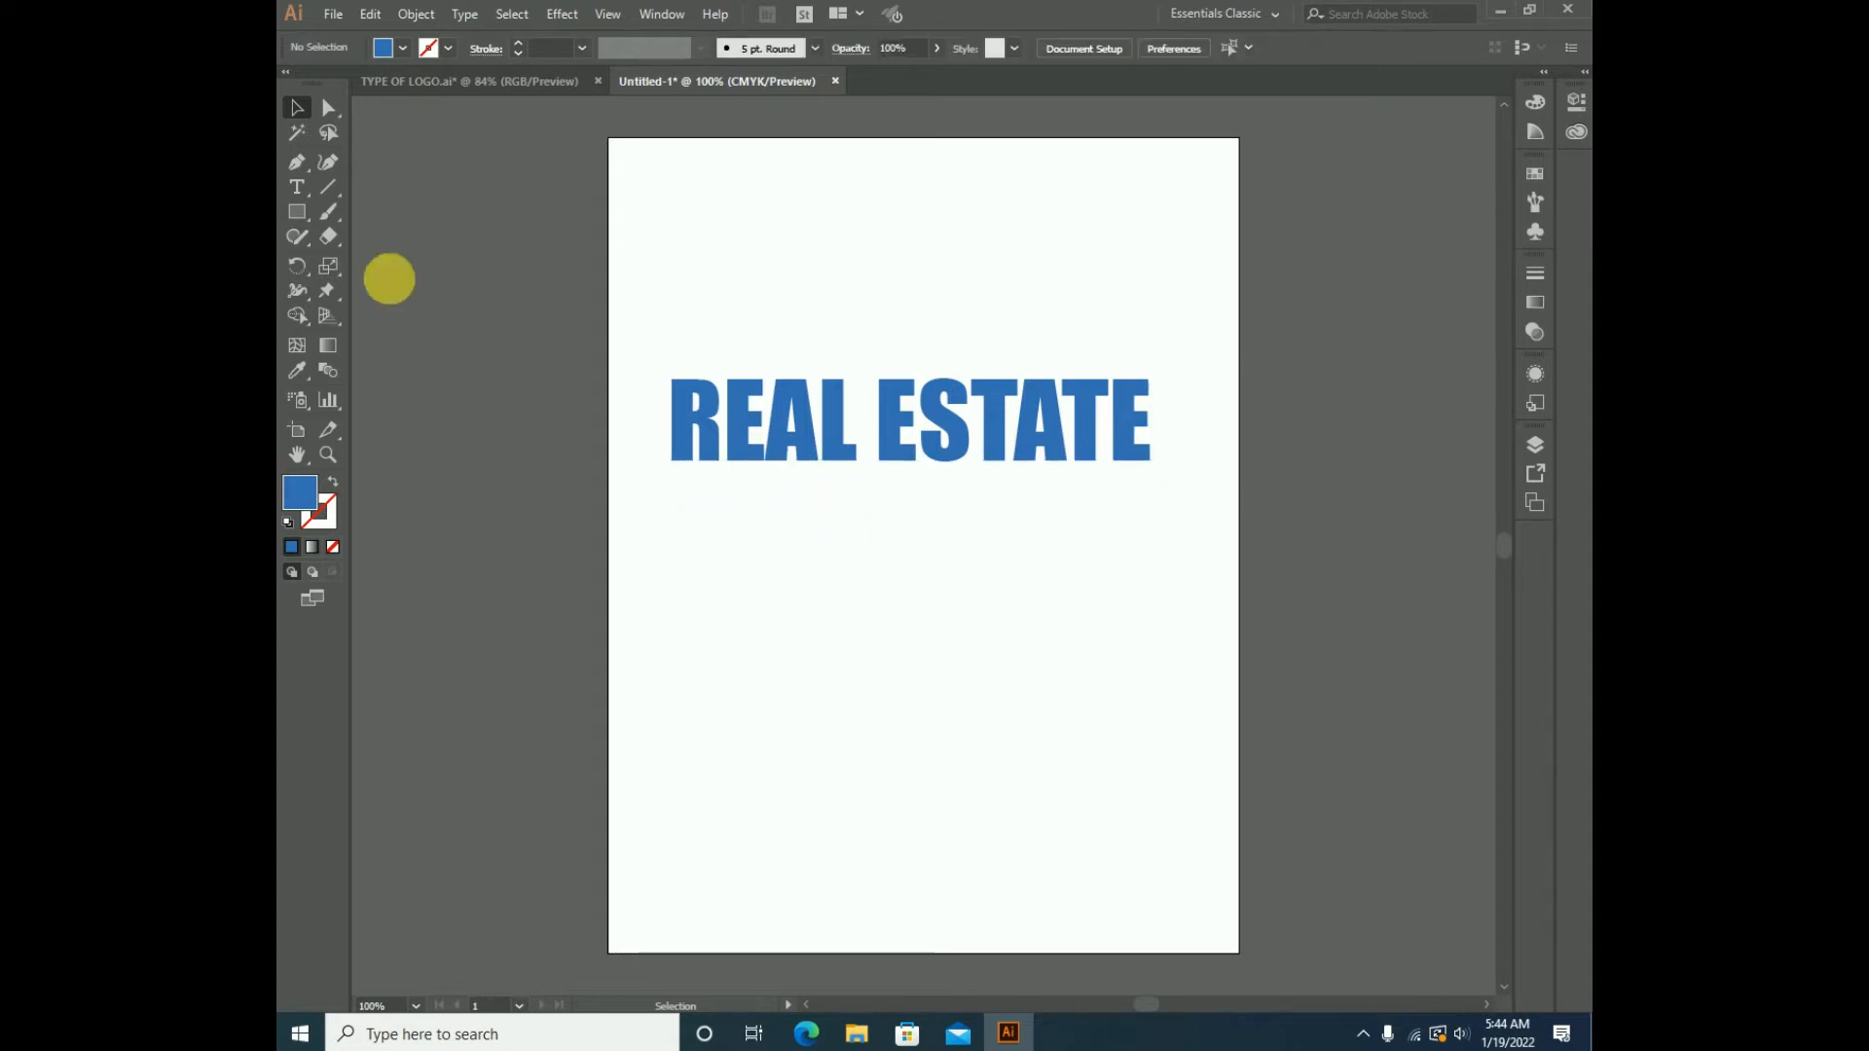
- Add the text "BUILDERS" below the REAL ESTATE heading and scale it up to about 46 pt
{"action": "left_click", "coordinate": [297, 187]}
{"action": "left_click", "coordinate": [785, 563]}
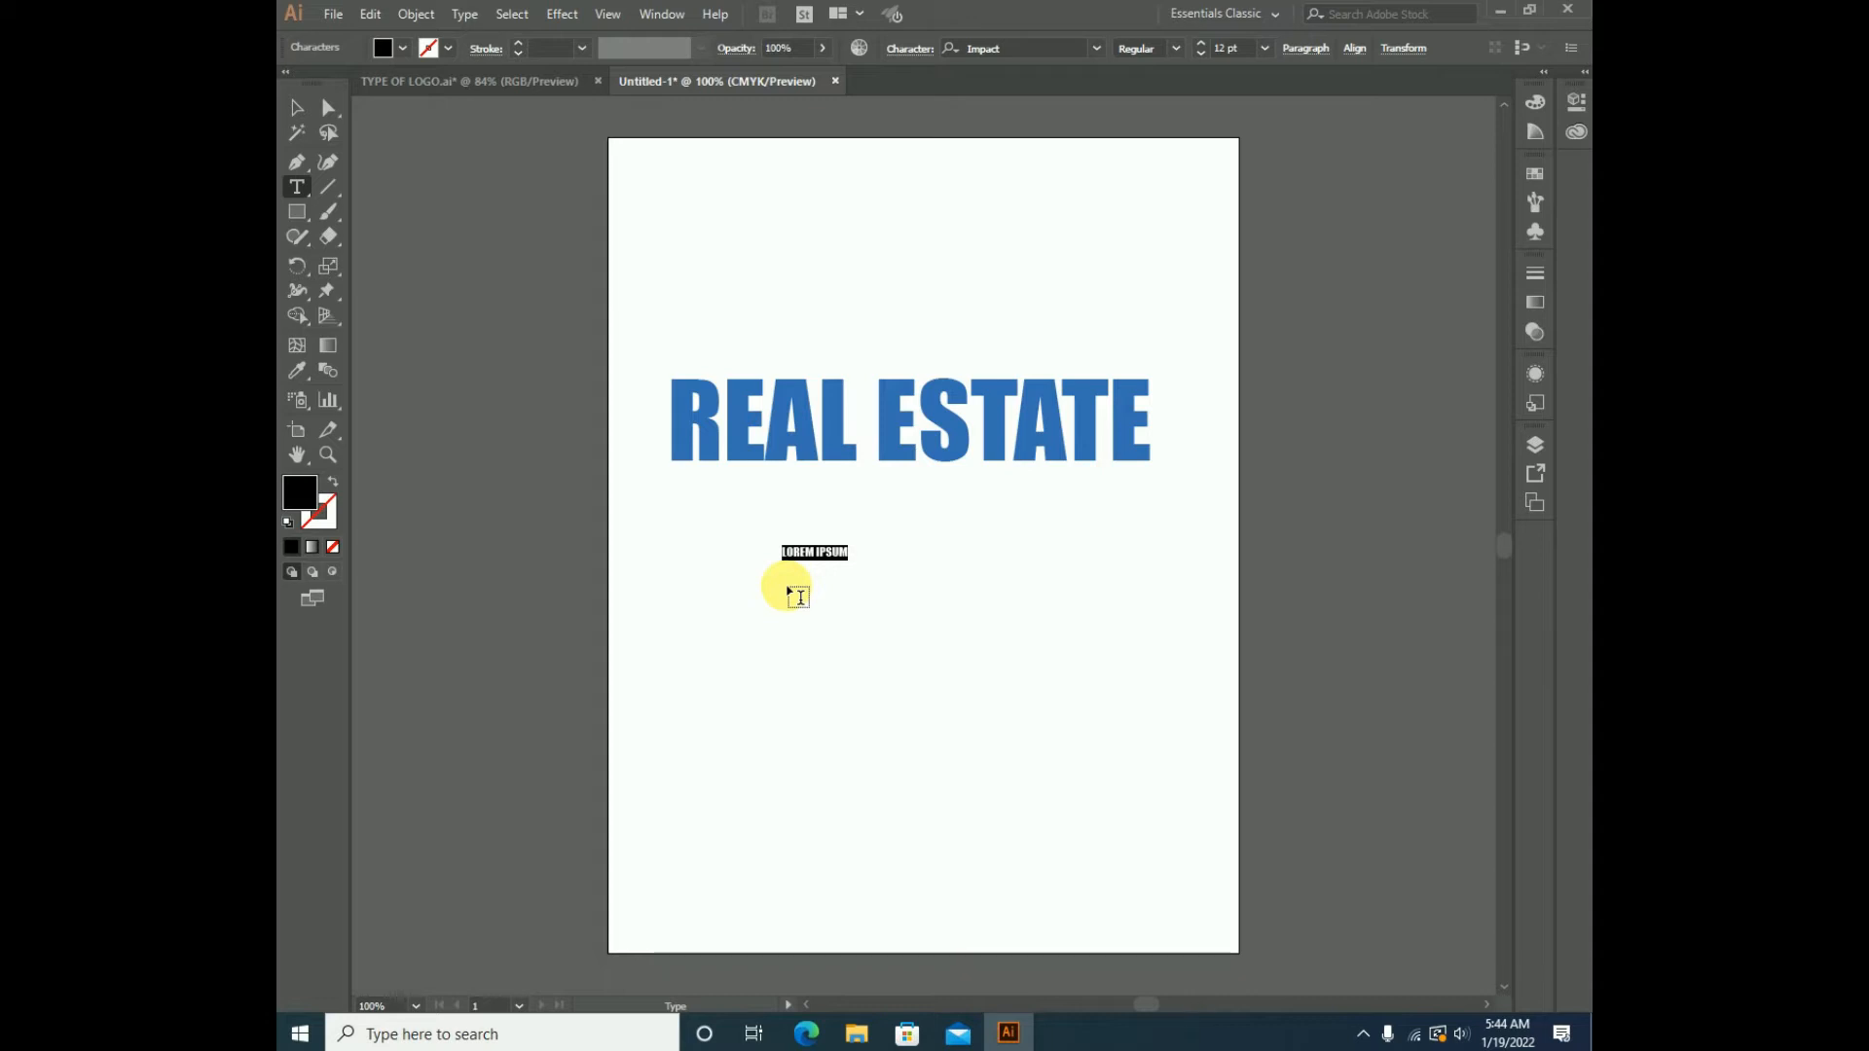
{"action": "type", "text": "BUILDERS"}
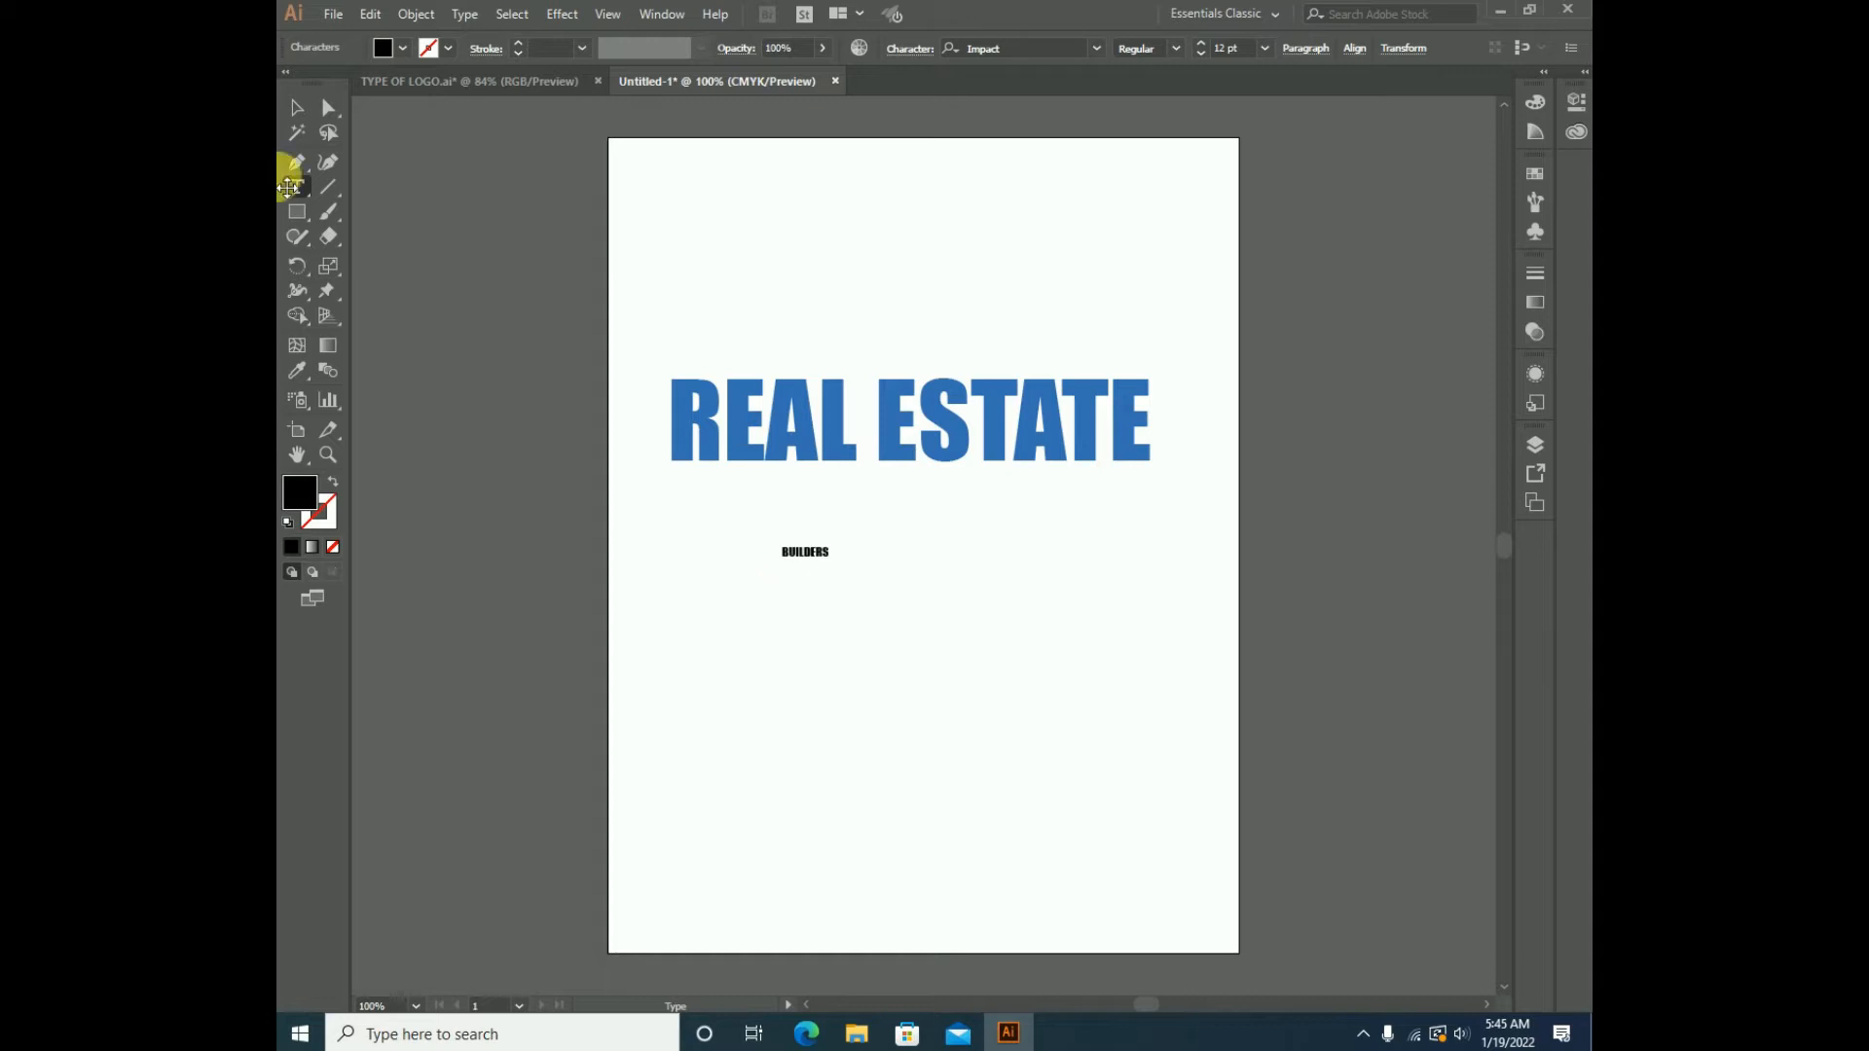
{"action": "left_click", "coordinate": [297, 106]}
{"action": "left_click_drag", "start_coordinate": [831, 563], "coordinate": [964, 633]}
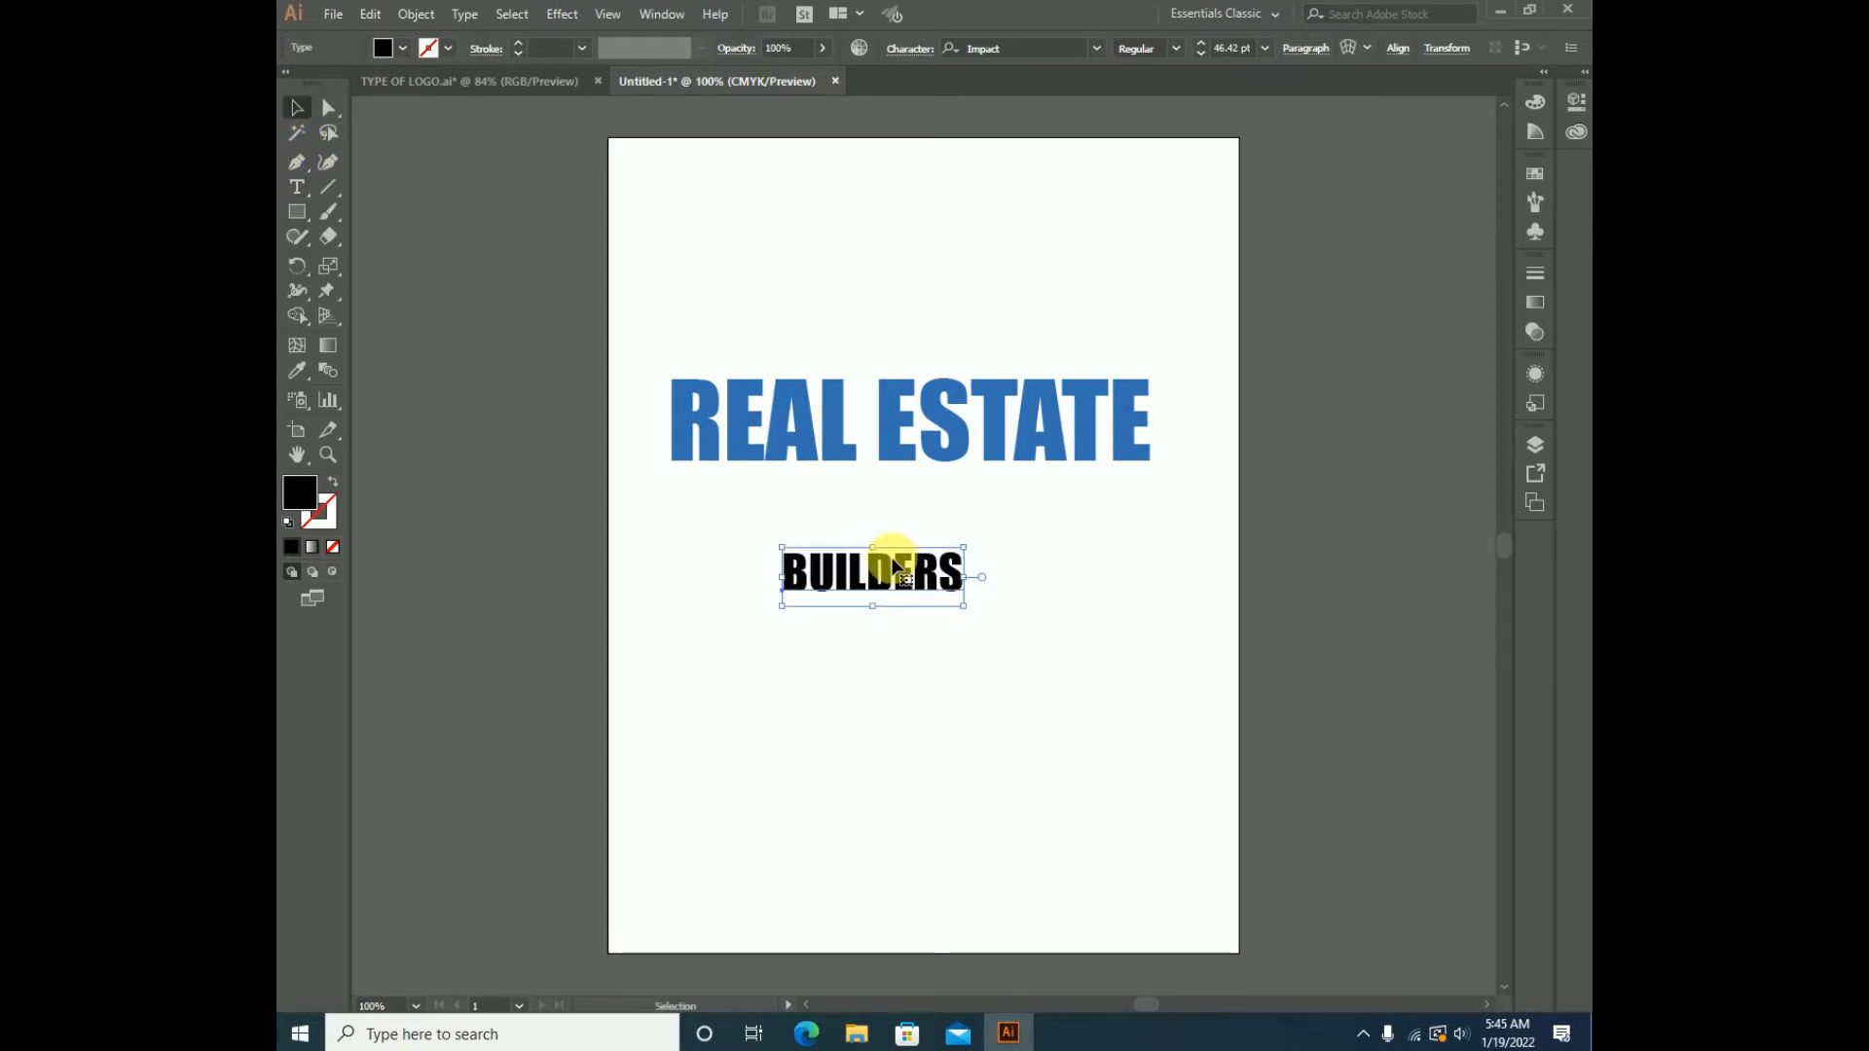
- Set BUILDERS in the Minion Variable Concept font and place it directly beneath REAL ESTATE, adjusting its size slightly
{"action": "left_click", "coordinate": [1096, 48]}
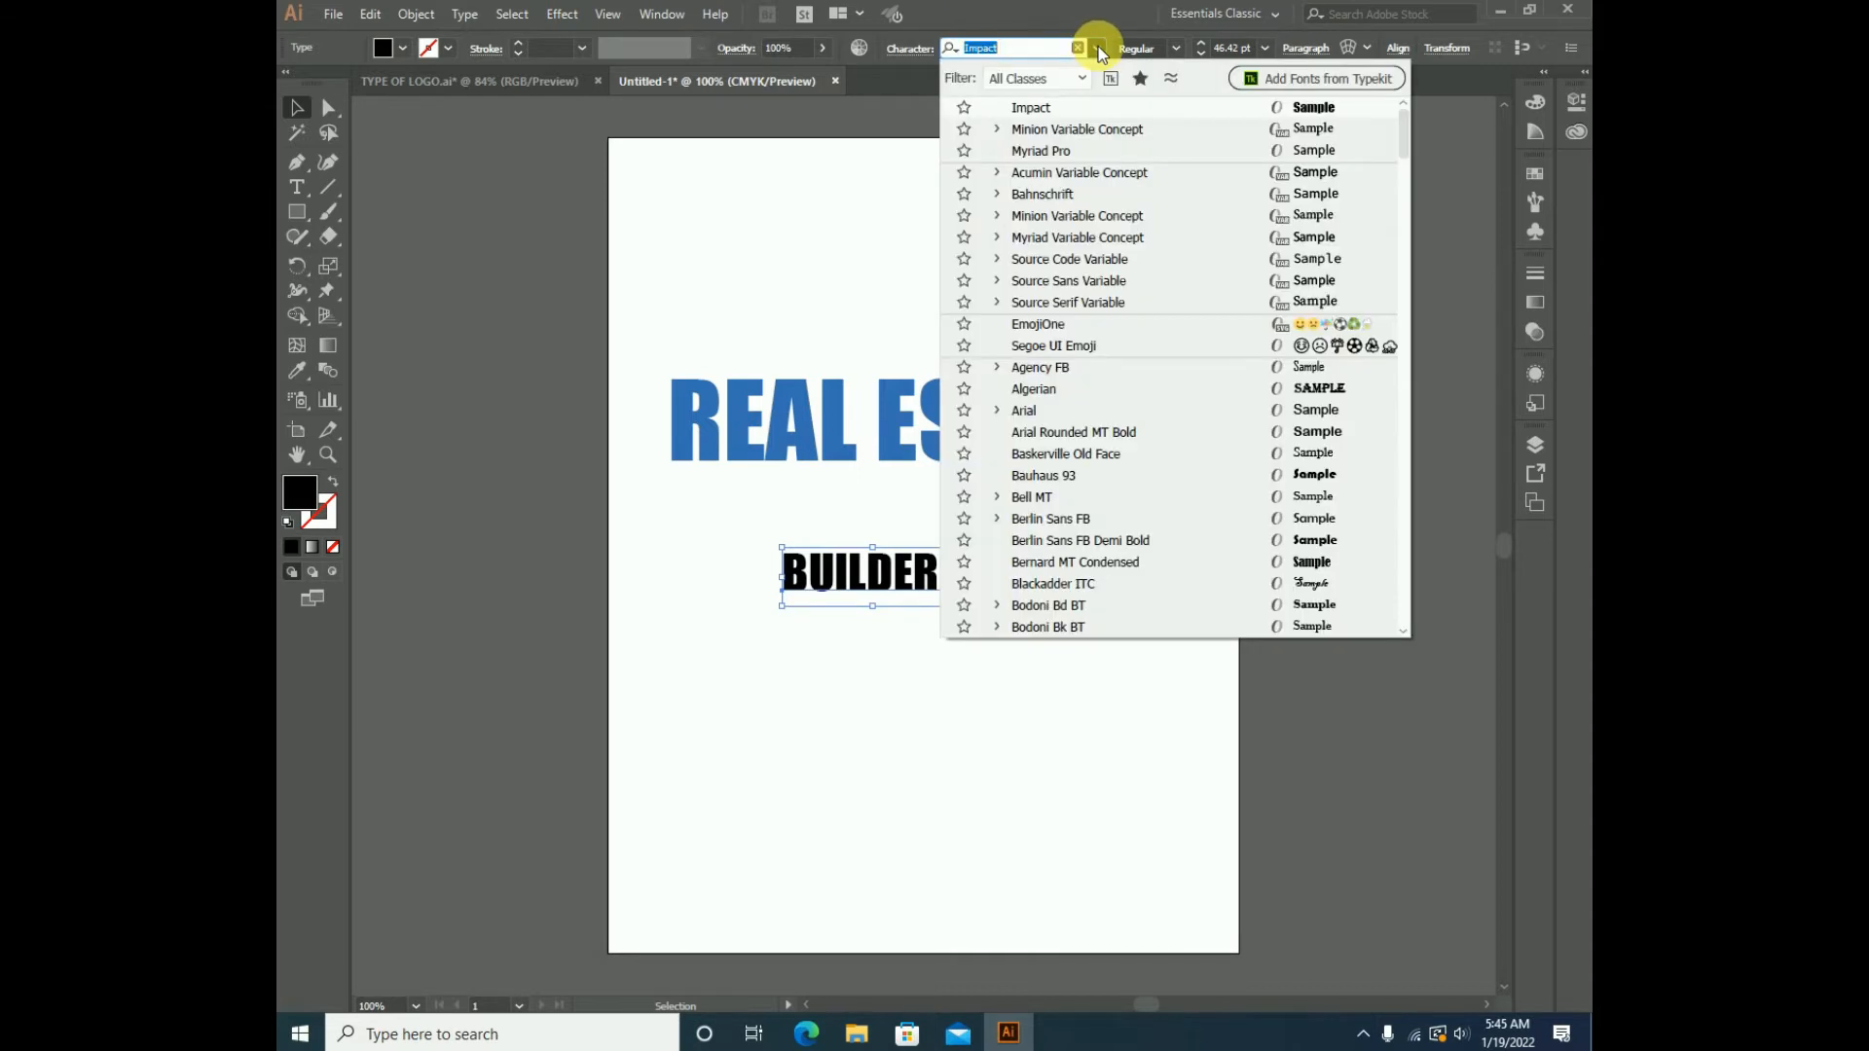
{"action": "left_click", "coordinate": [1069, 140]}
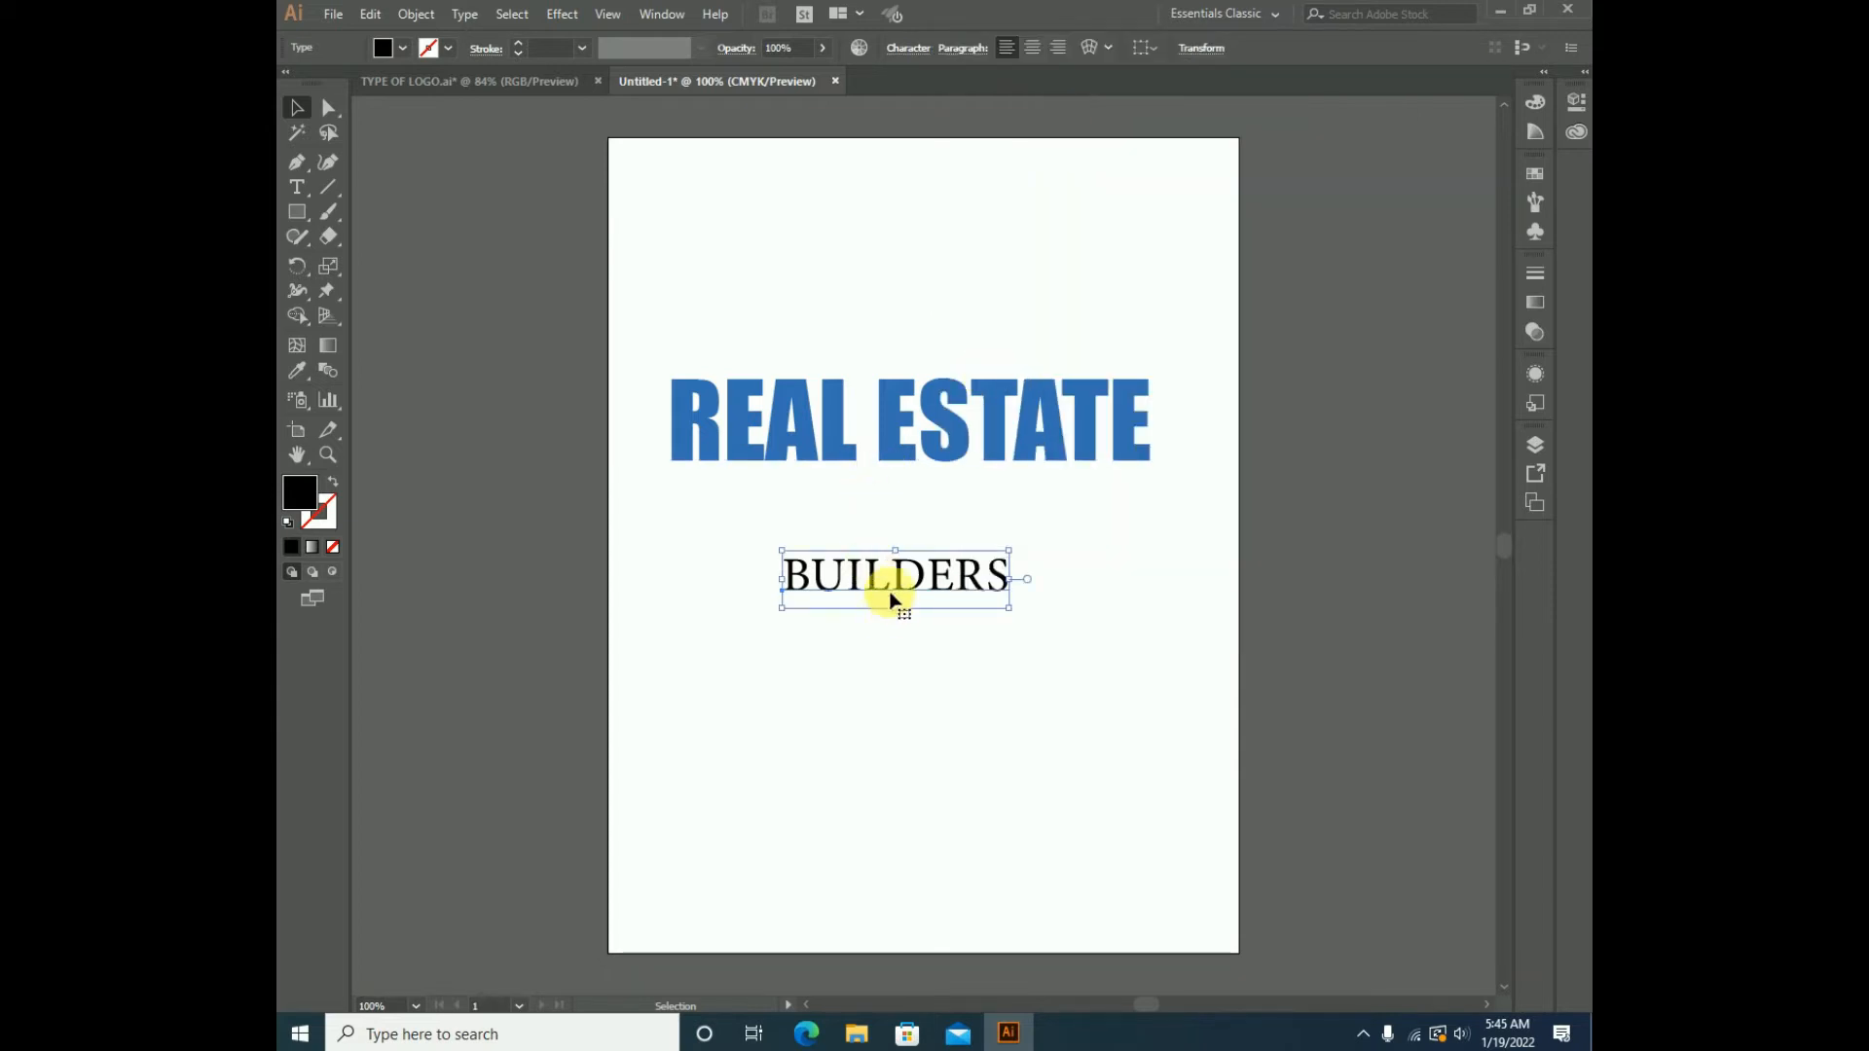
{"action": "left_click_drag", "start_coordinate": [903, 584], "coordinate": [903, 506]}
{"action": "left_click_drag", "start_coordinate": [1018, 540], "coordinate": [1015, 534]}
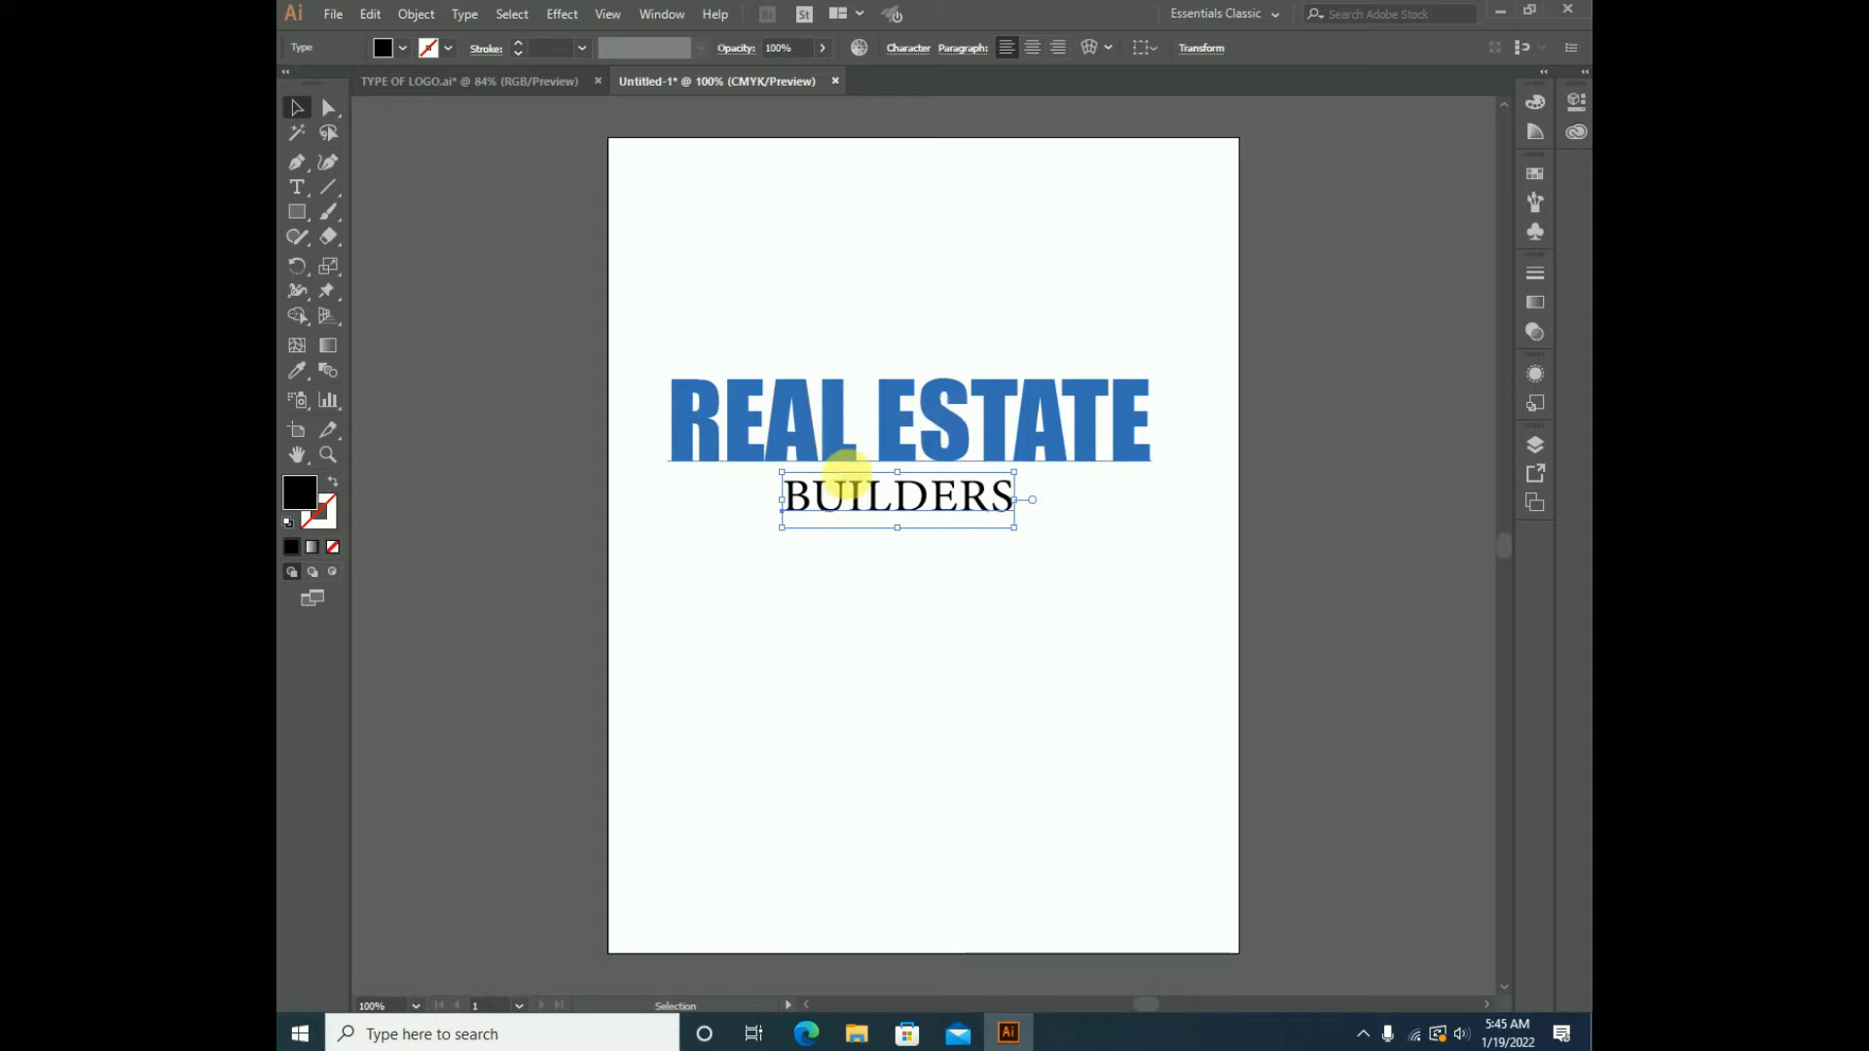
- Align BUILDERS and REAL ESTATE by their horizontal centers, and nudge BUILDERS slightly closer to the heading
{"action": "left_click", "coordinate": [839, 417], "text": "shift"}
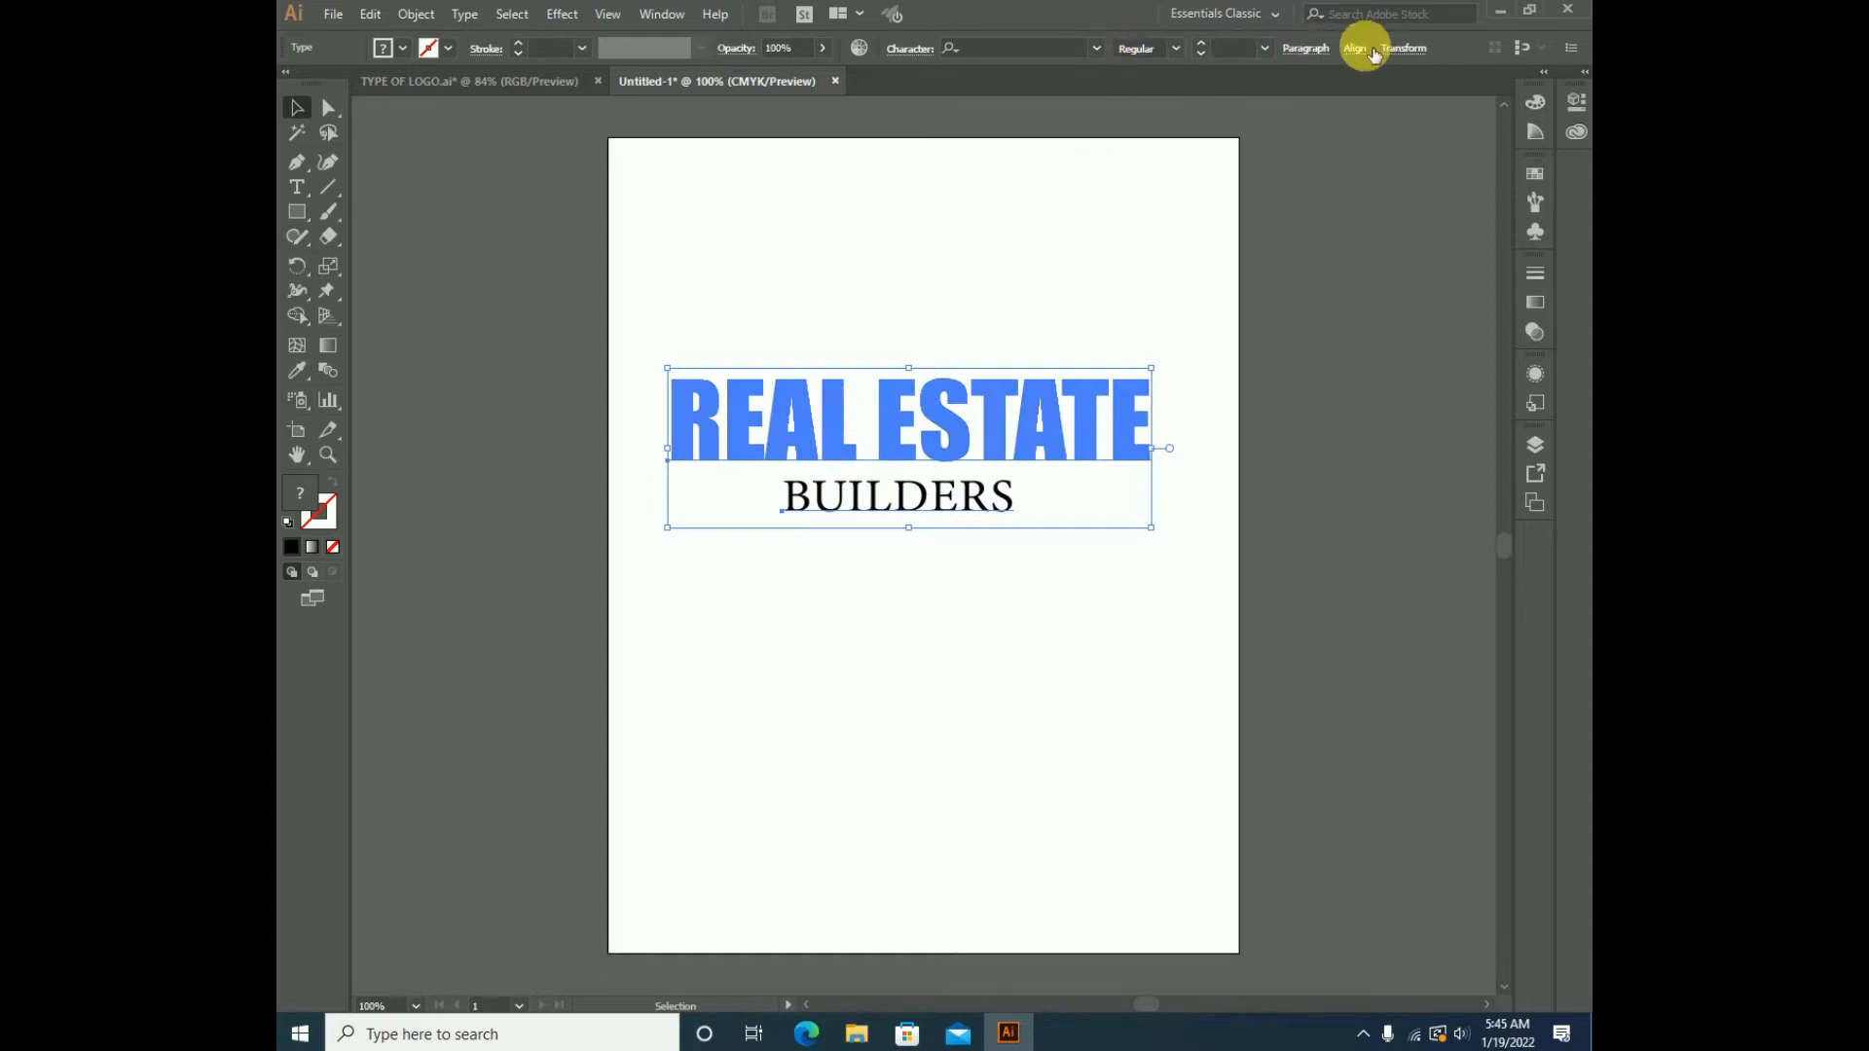
{"action": "left_click", "coordinate": [1355, 47]}
{"action": "left_click", "coordinate": [1184, 103]}
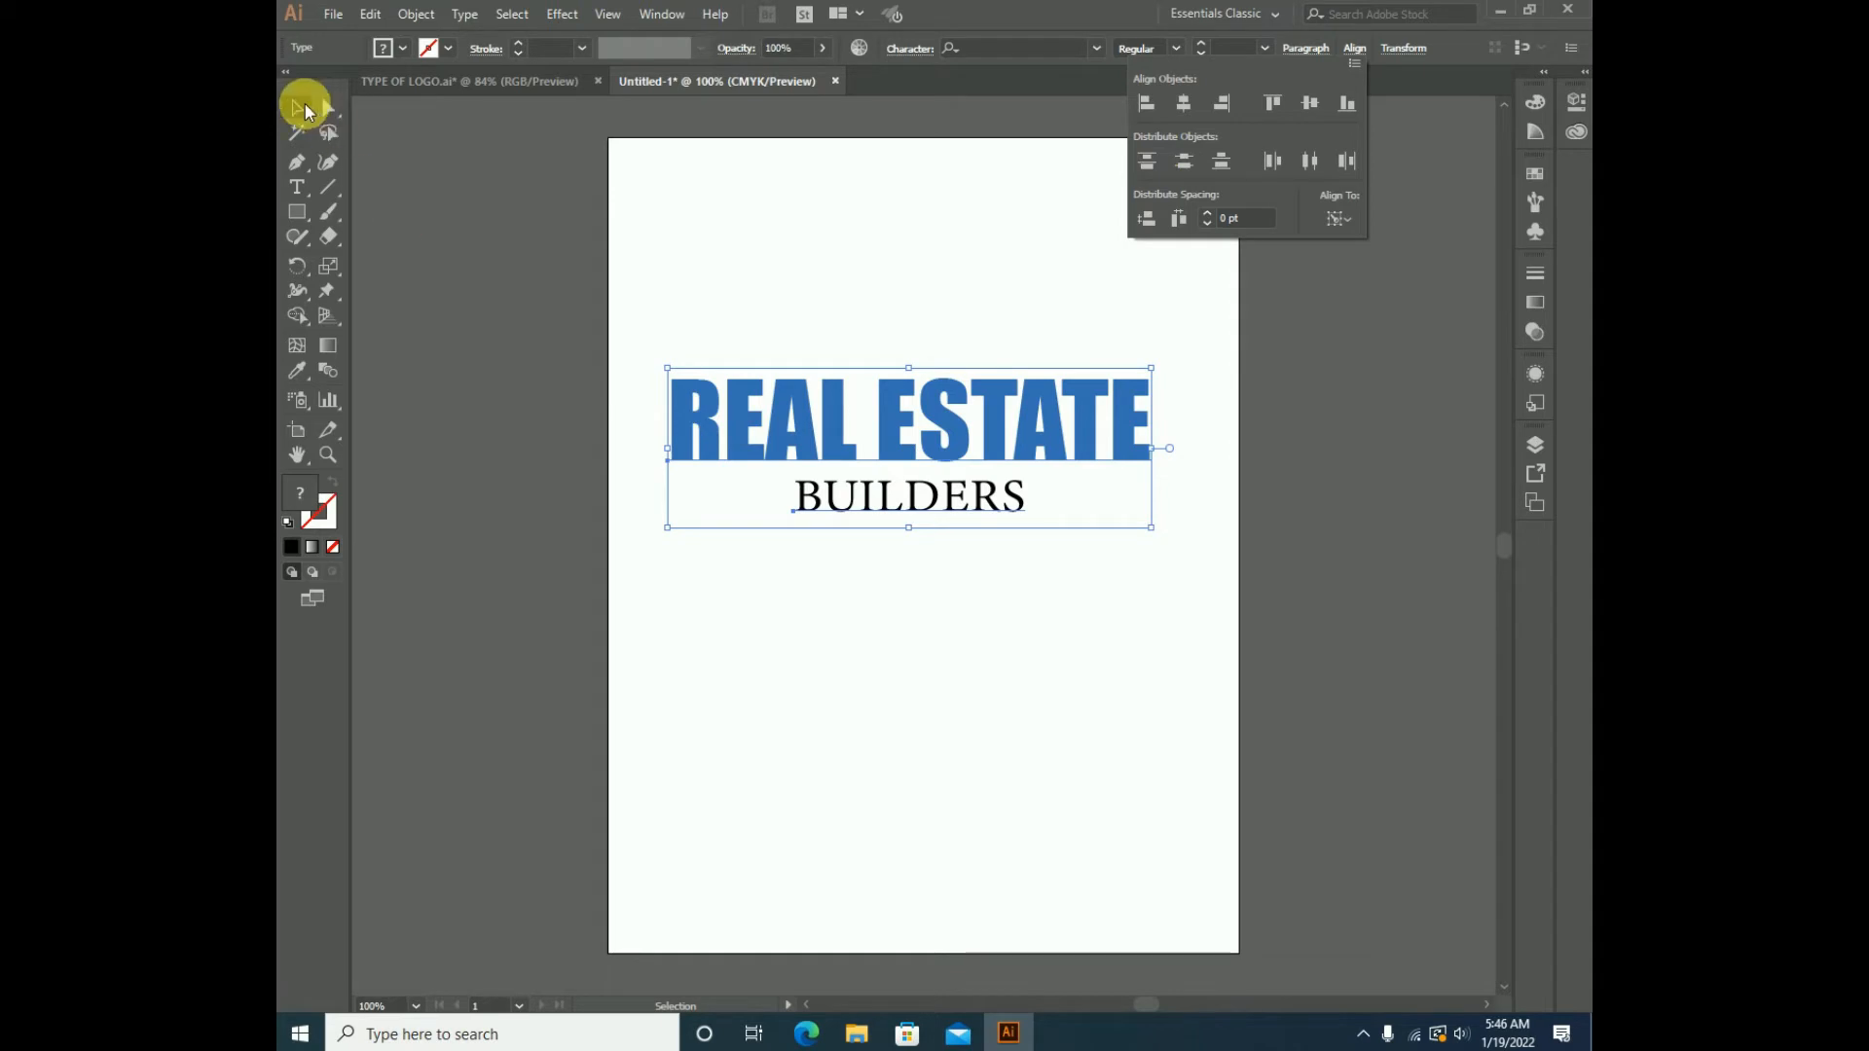
{"action": "left_click", "coordinate": [298, 107]}
{"action": "left_click", "coordinate": [831, 531]}
{"action": "left_click", "coordinate": [846, 510]}
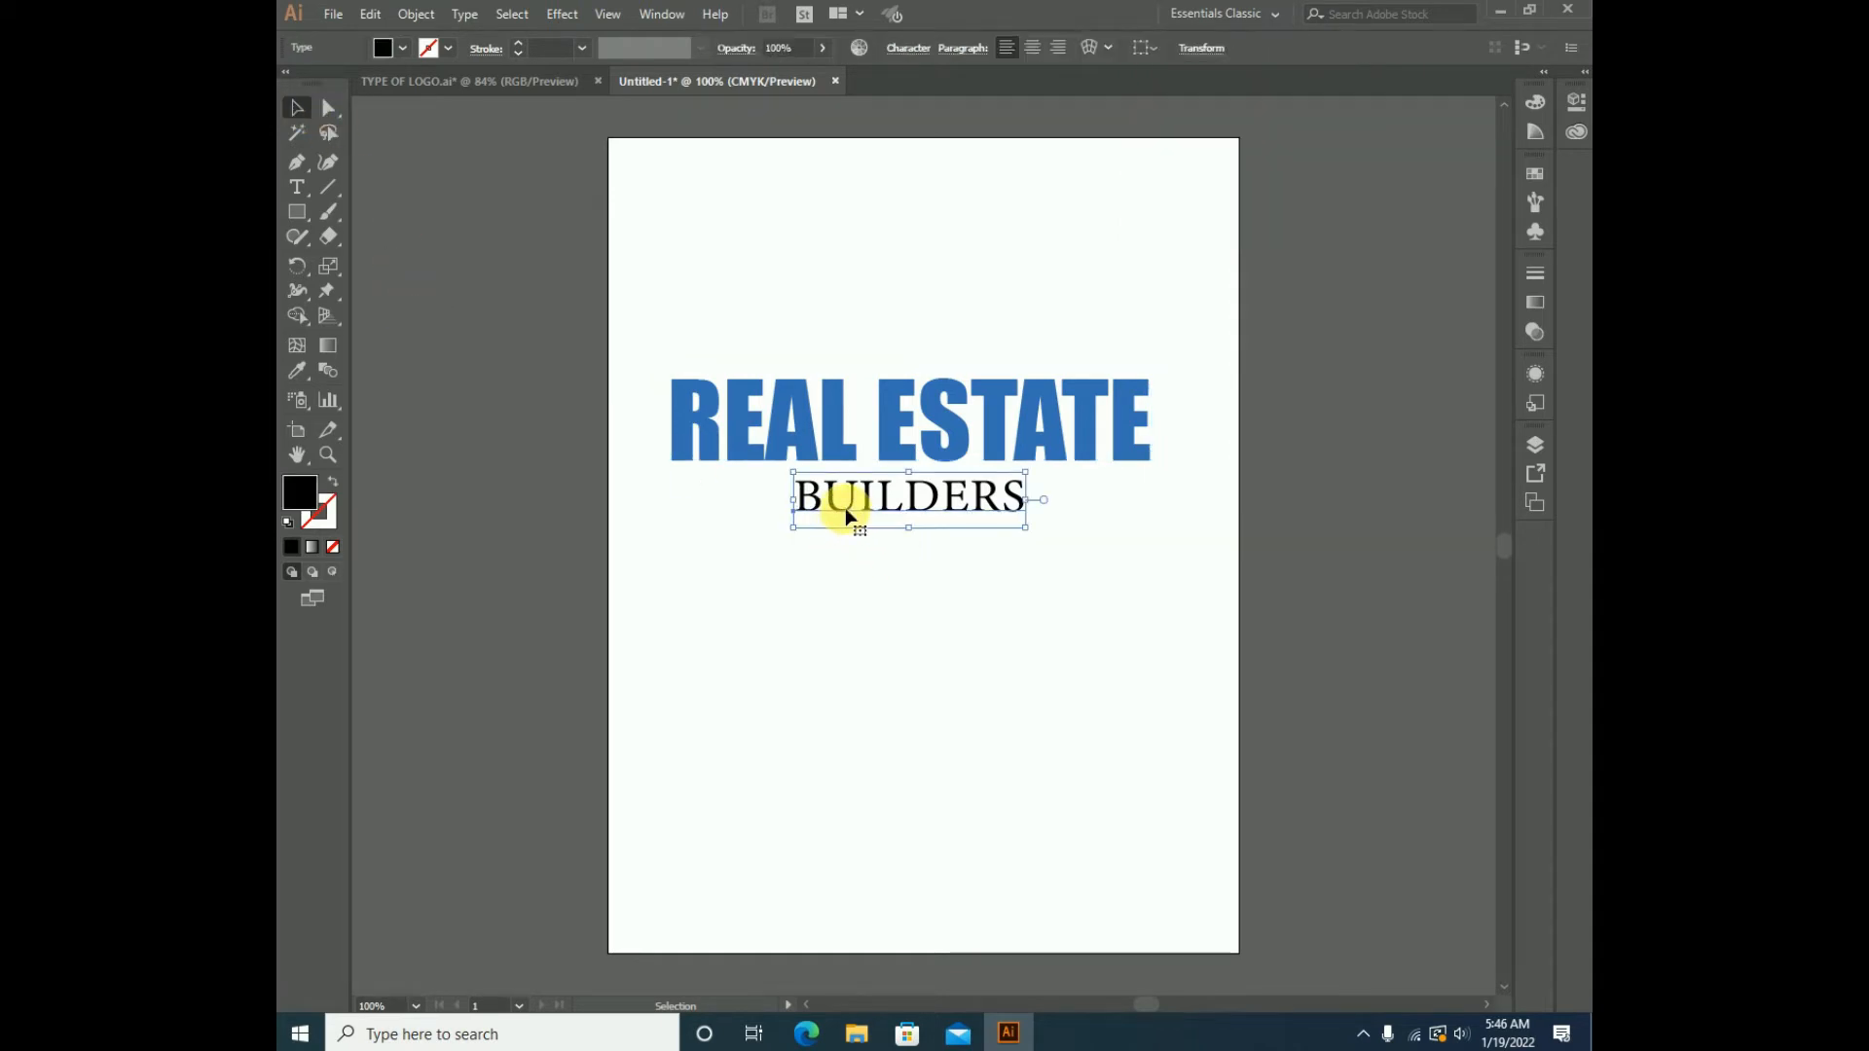
{"action": "left_click_drag", "start_coordinate": [847, 516], "coordinate": [866, 529]}
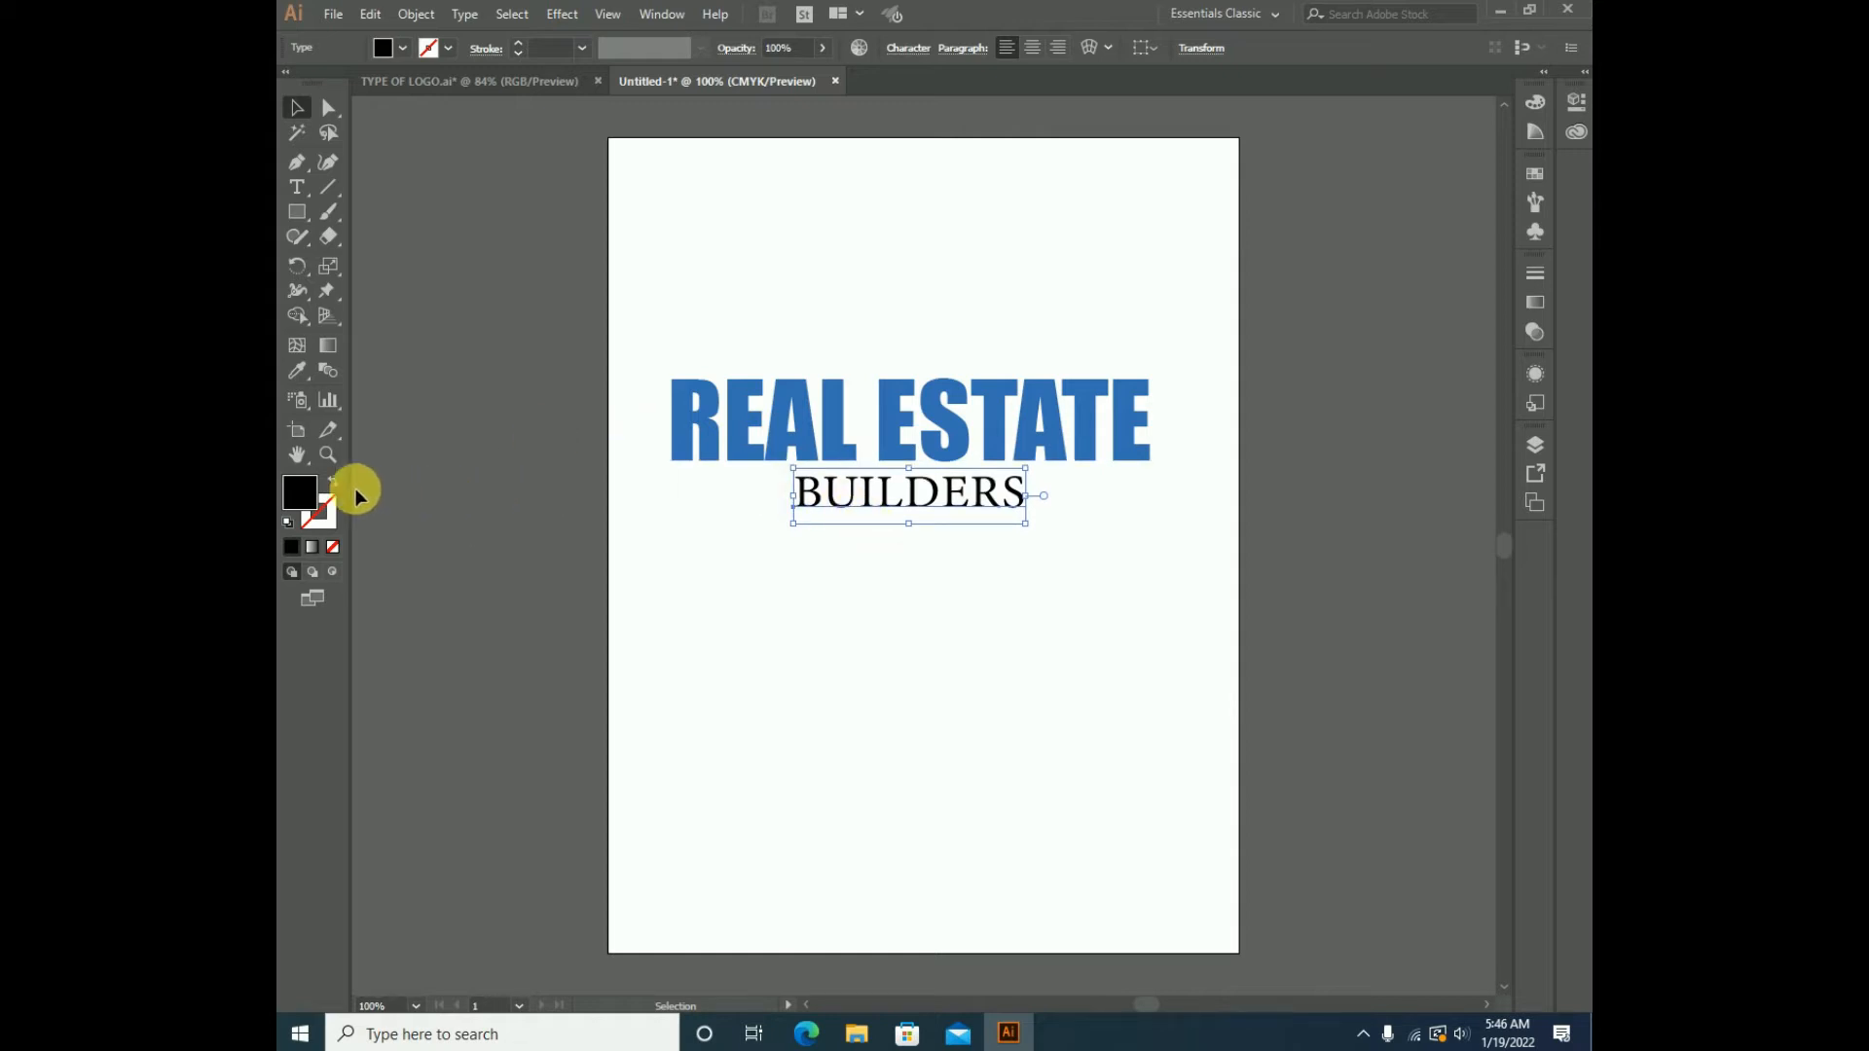
- Fill the BUILDERS text with dark gray, hex 494848
{"action": "double_click", "coordinate": [299, 492]}
{"action": "left_click", "coordinate": [669, 563]}
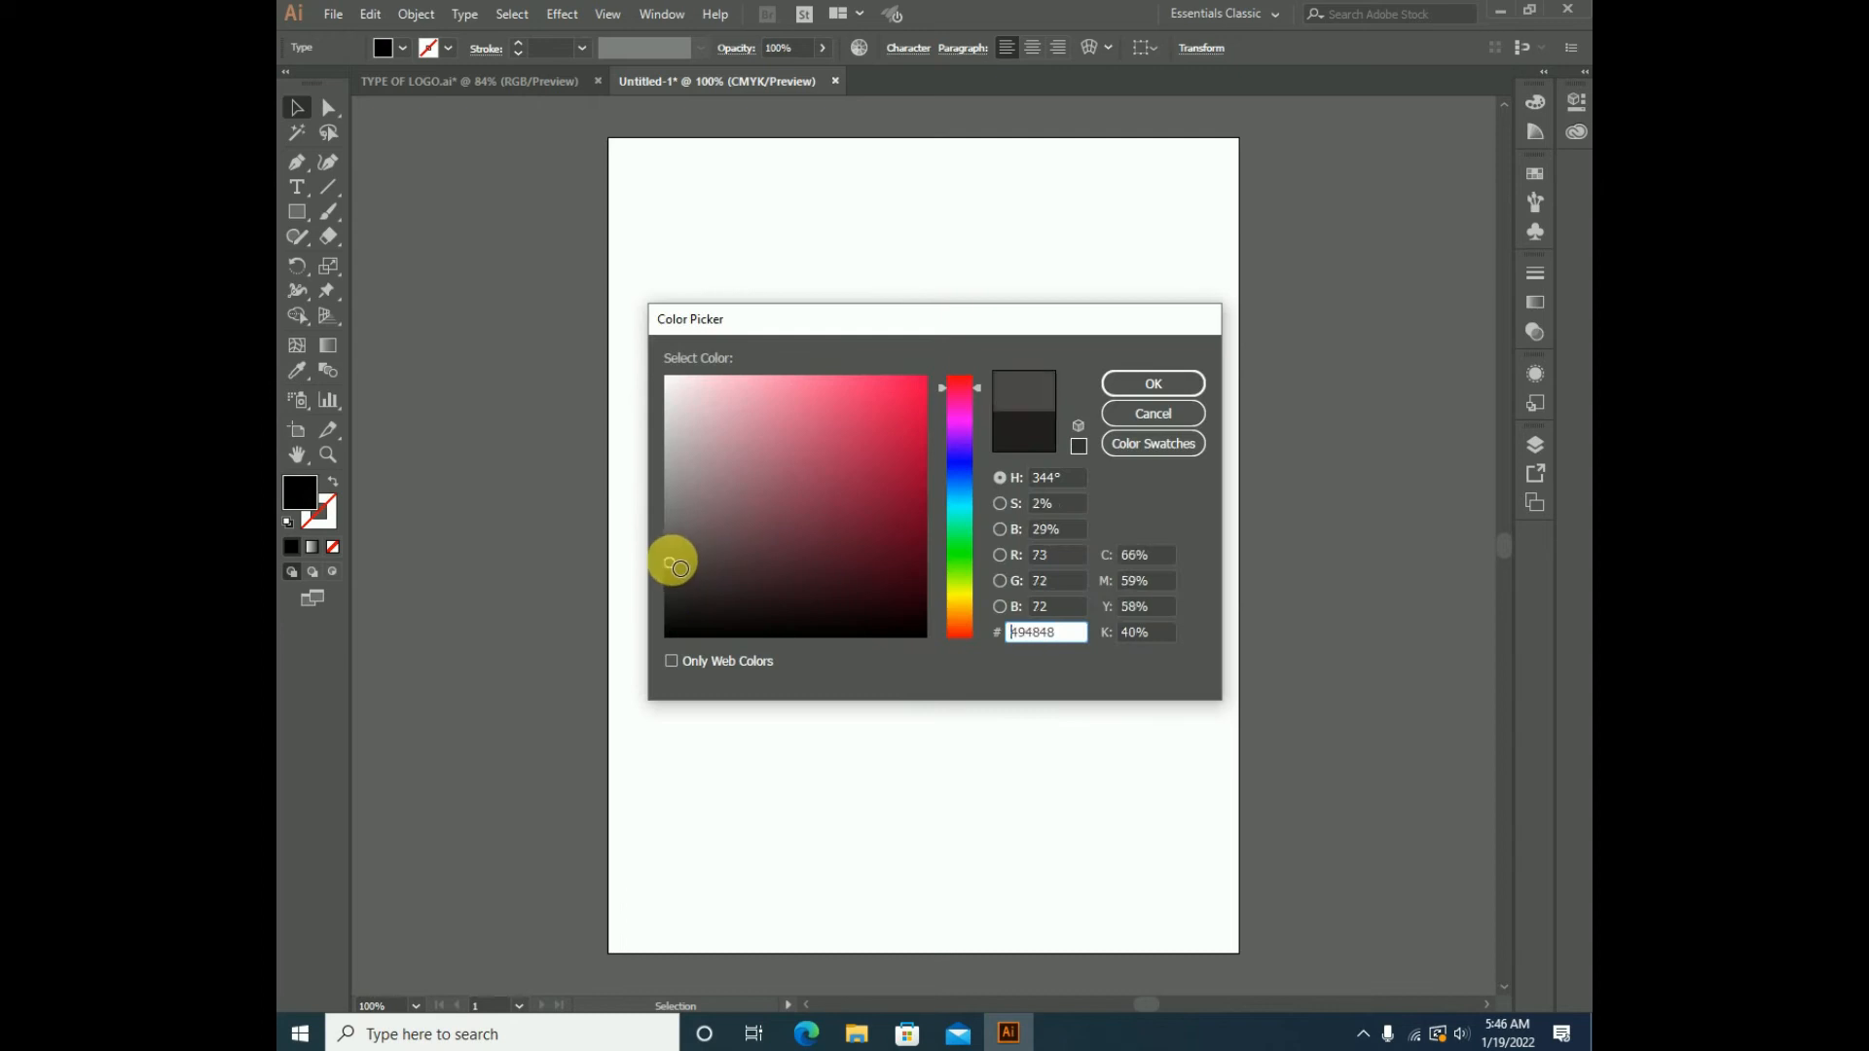
{"action": "left_click", "coordinate": [1149, 383]}
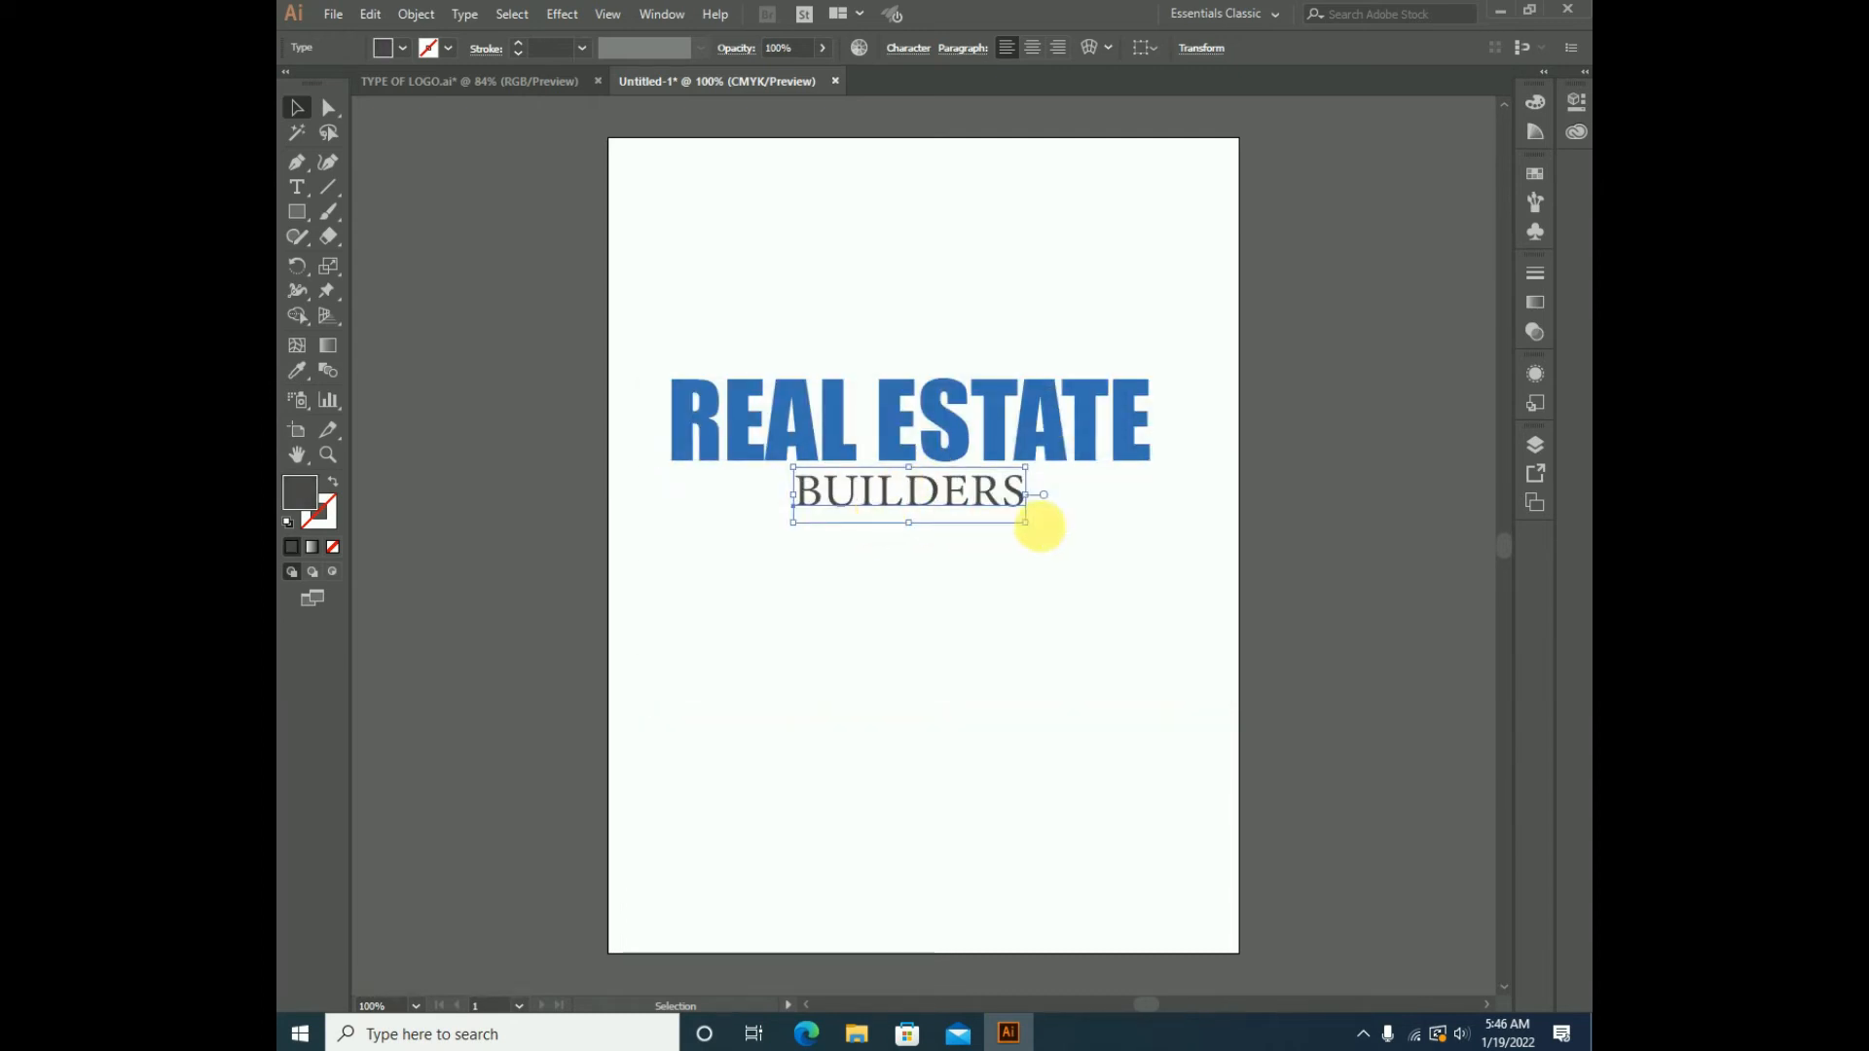
- Scale BUILDERS down slightly about its center and align it to the horizontal center of REAL ESTATE
{"action": "left_click_drag", "start_coordinate": [1025, 525], "coordinate": [1025, 526]}
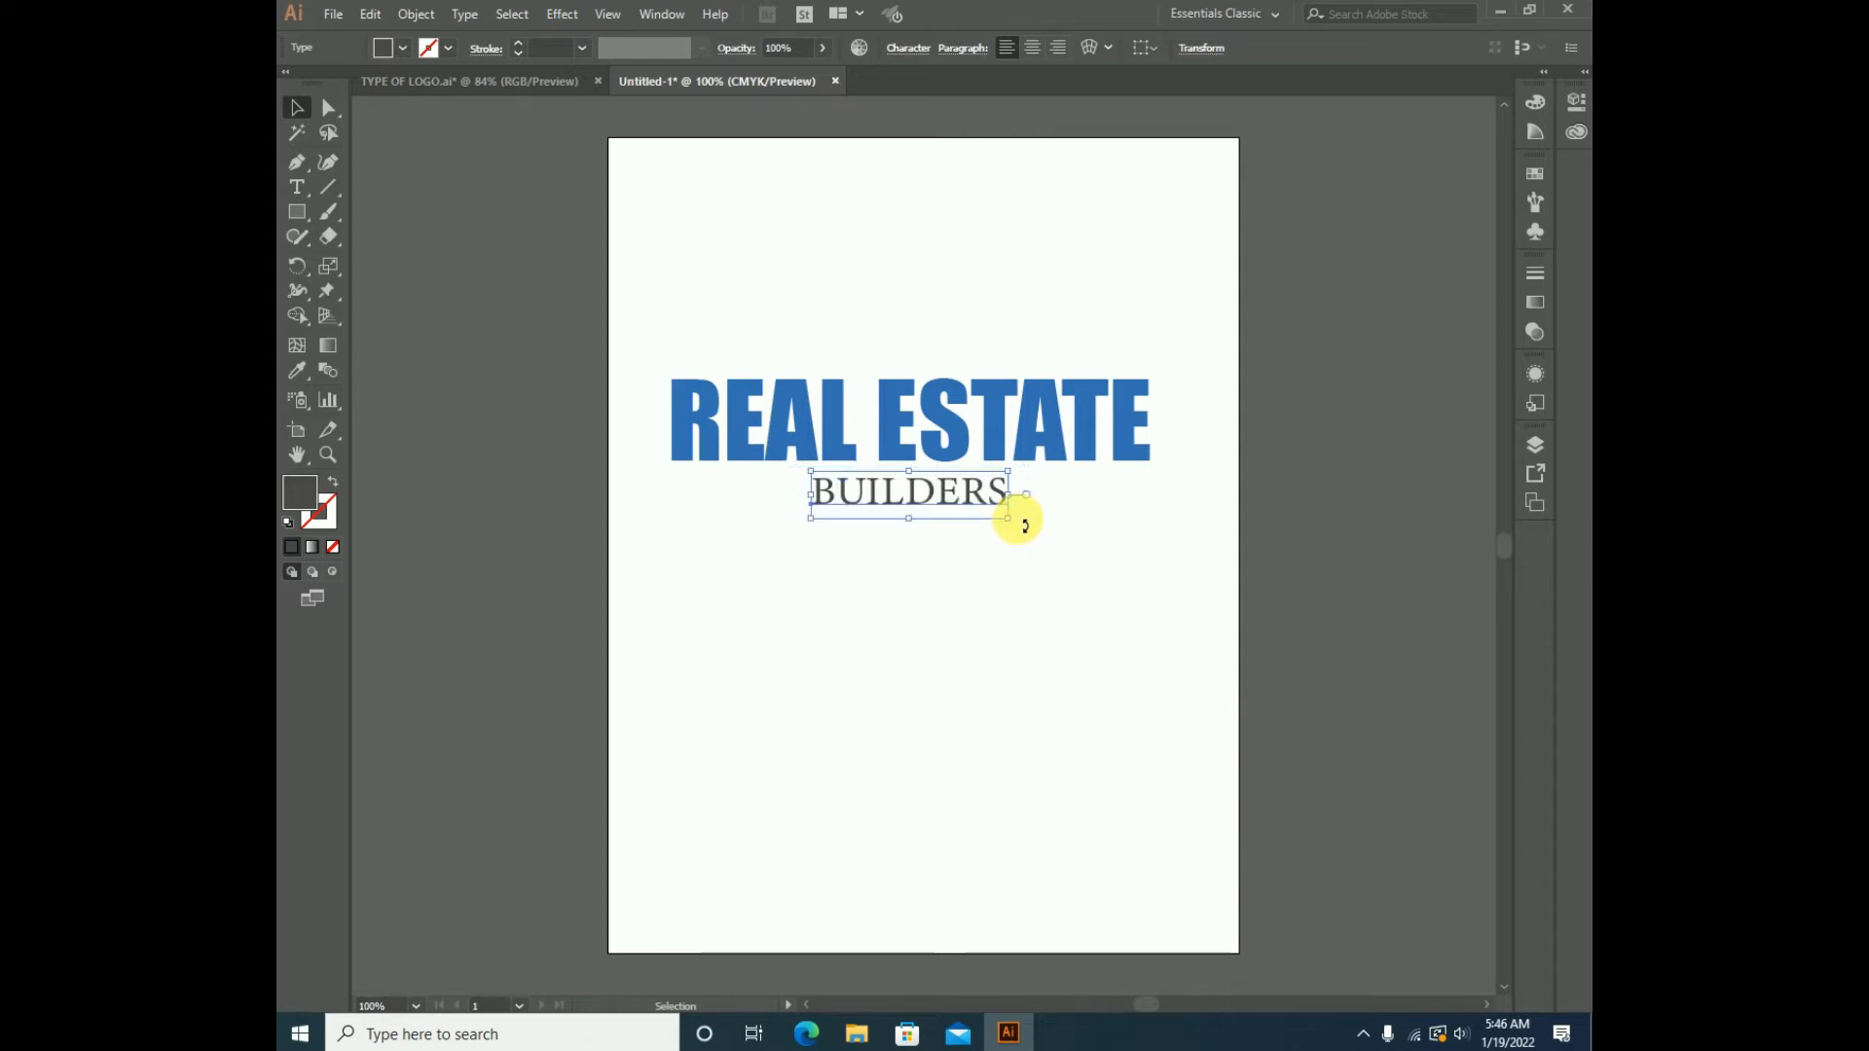
{"action": "left_click", "coordinate": [896, 417], "text": "shift"}
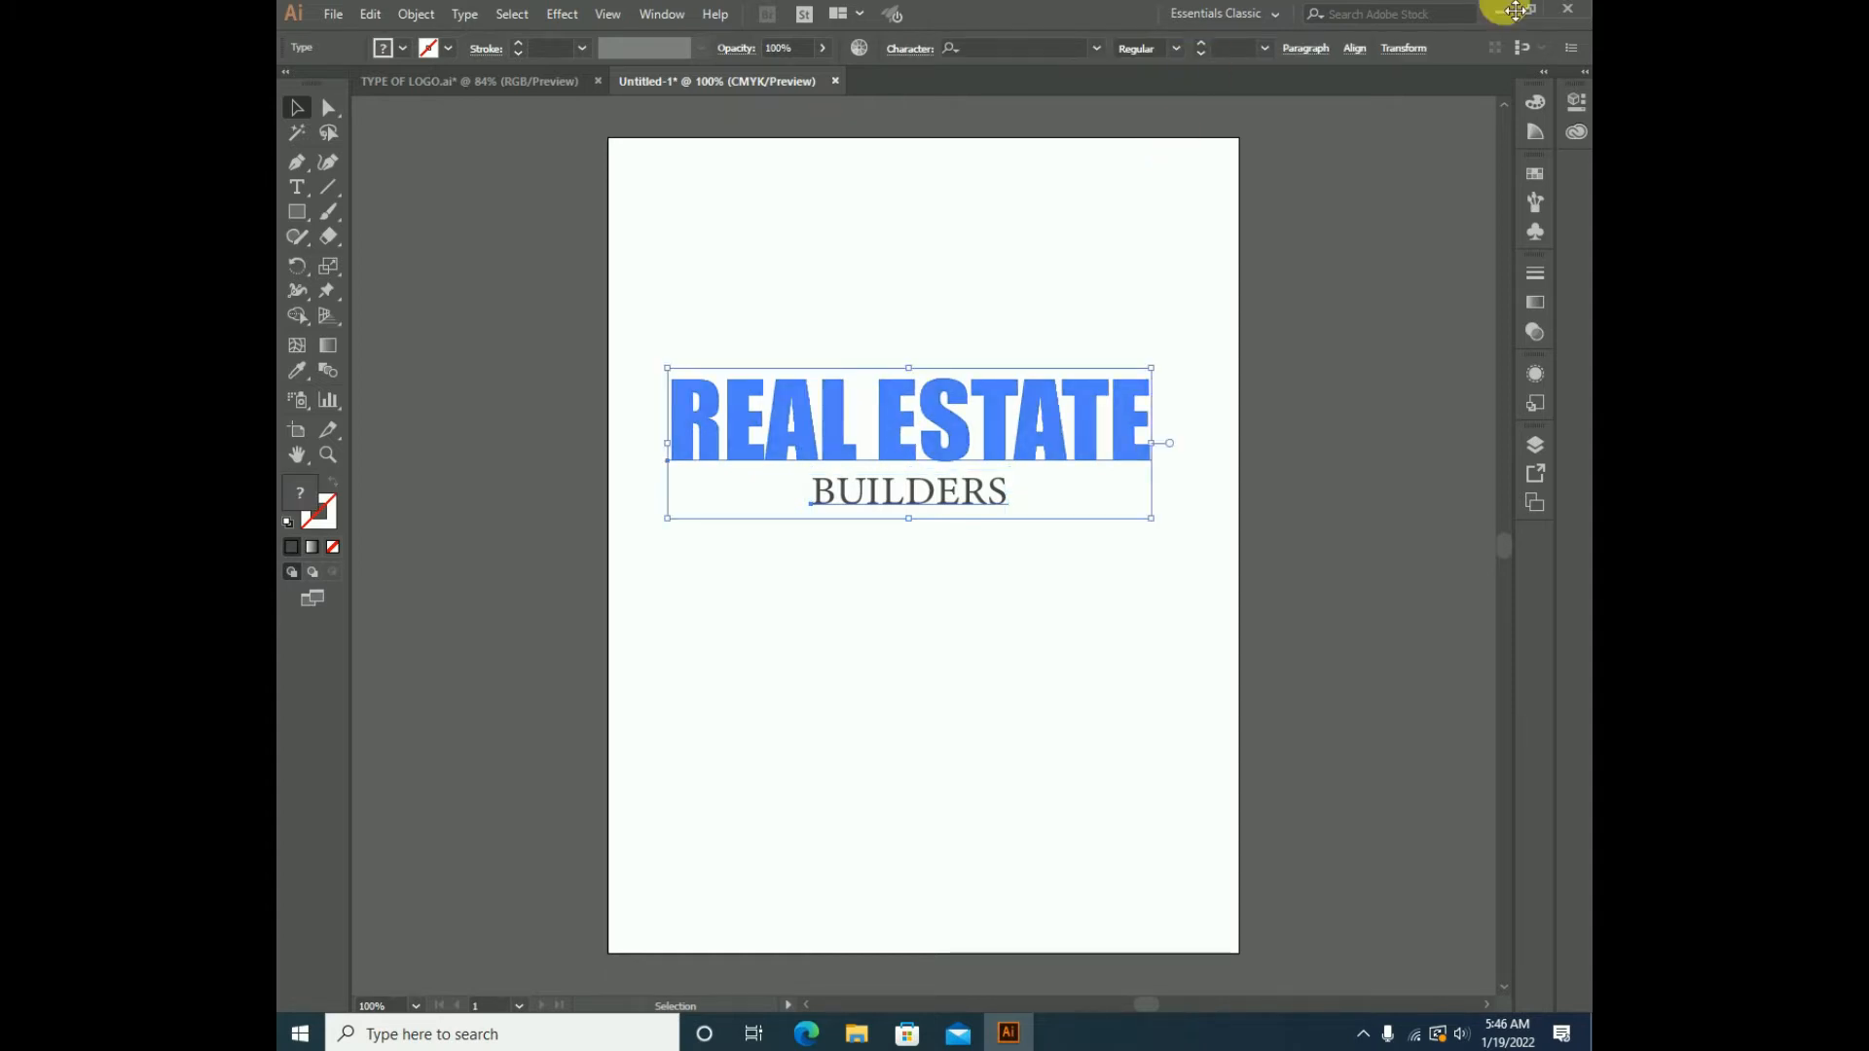
{"action": "left_click", "coordinate": [1355, 48]}
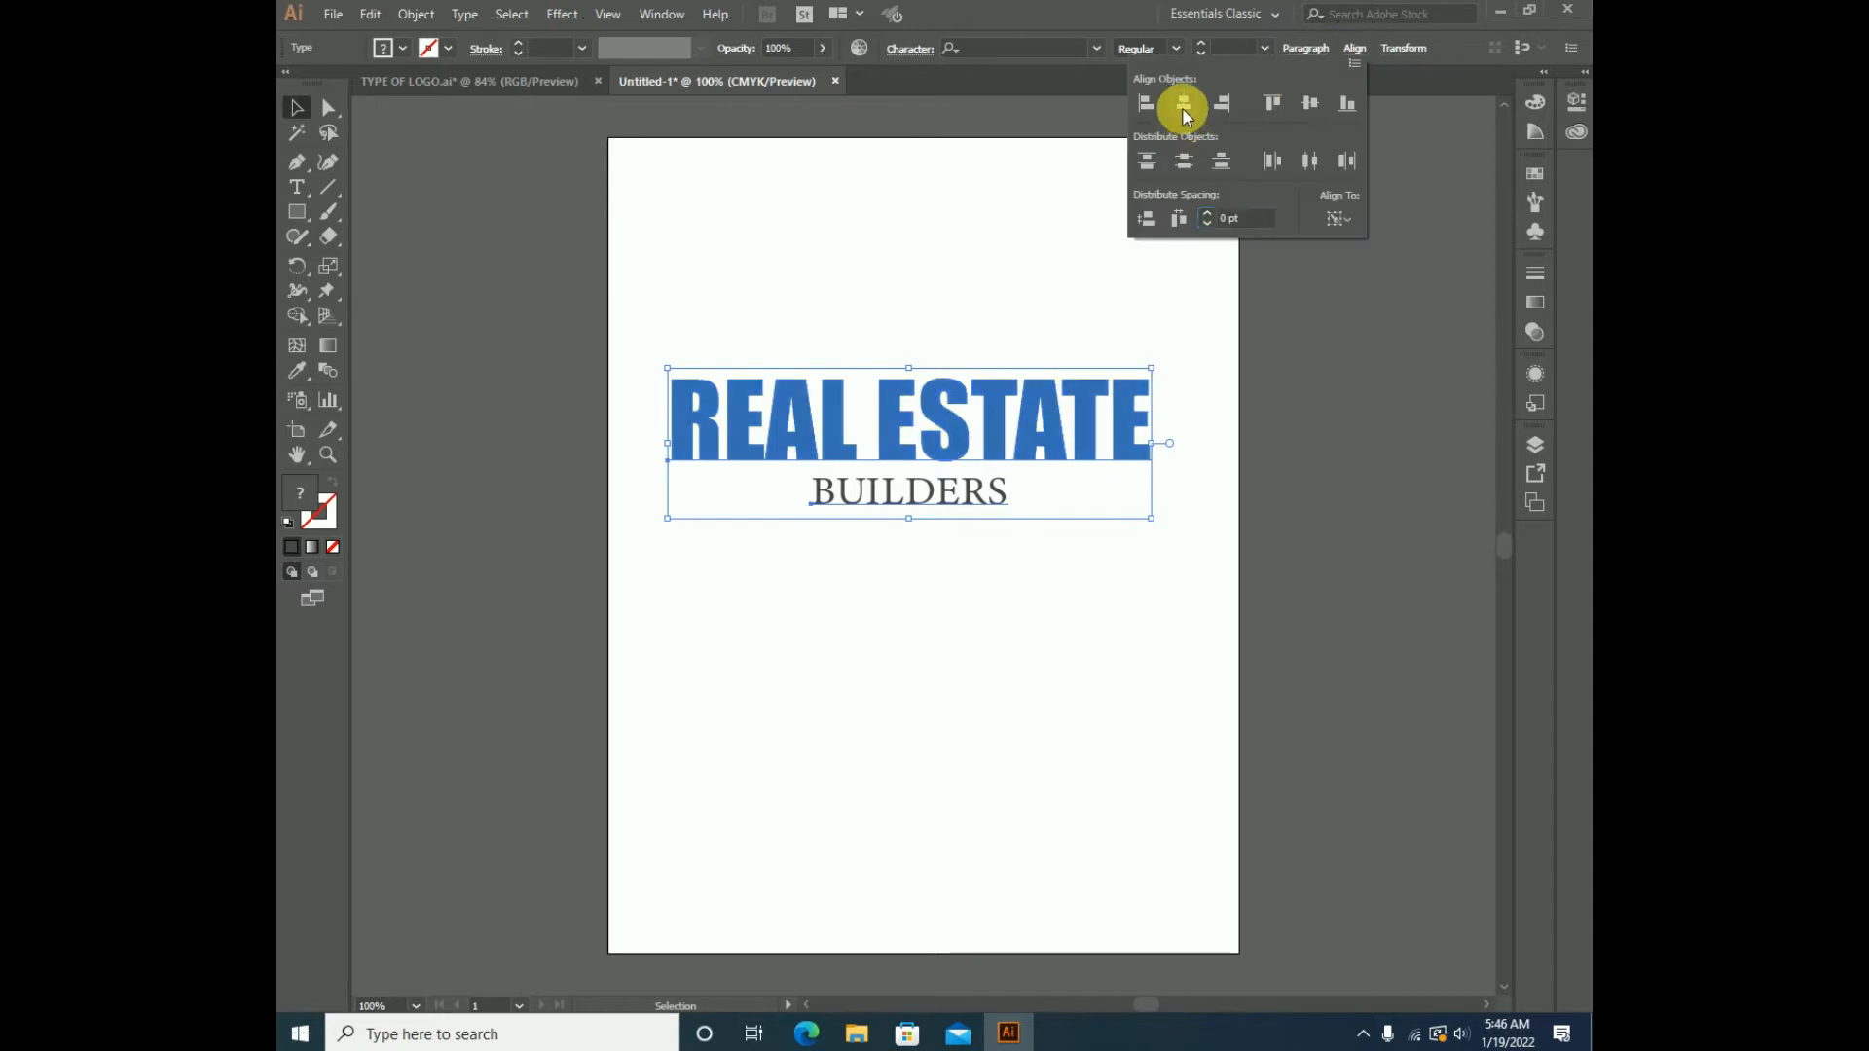
{"action": "left_click", "coordinate": [289, 112]}
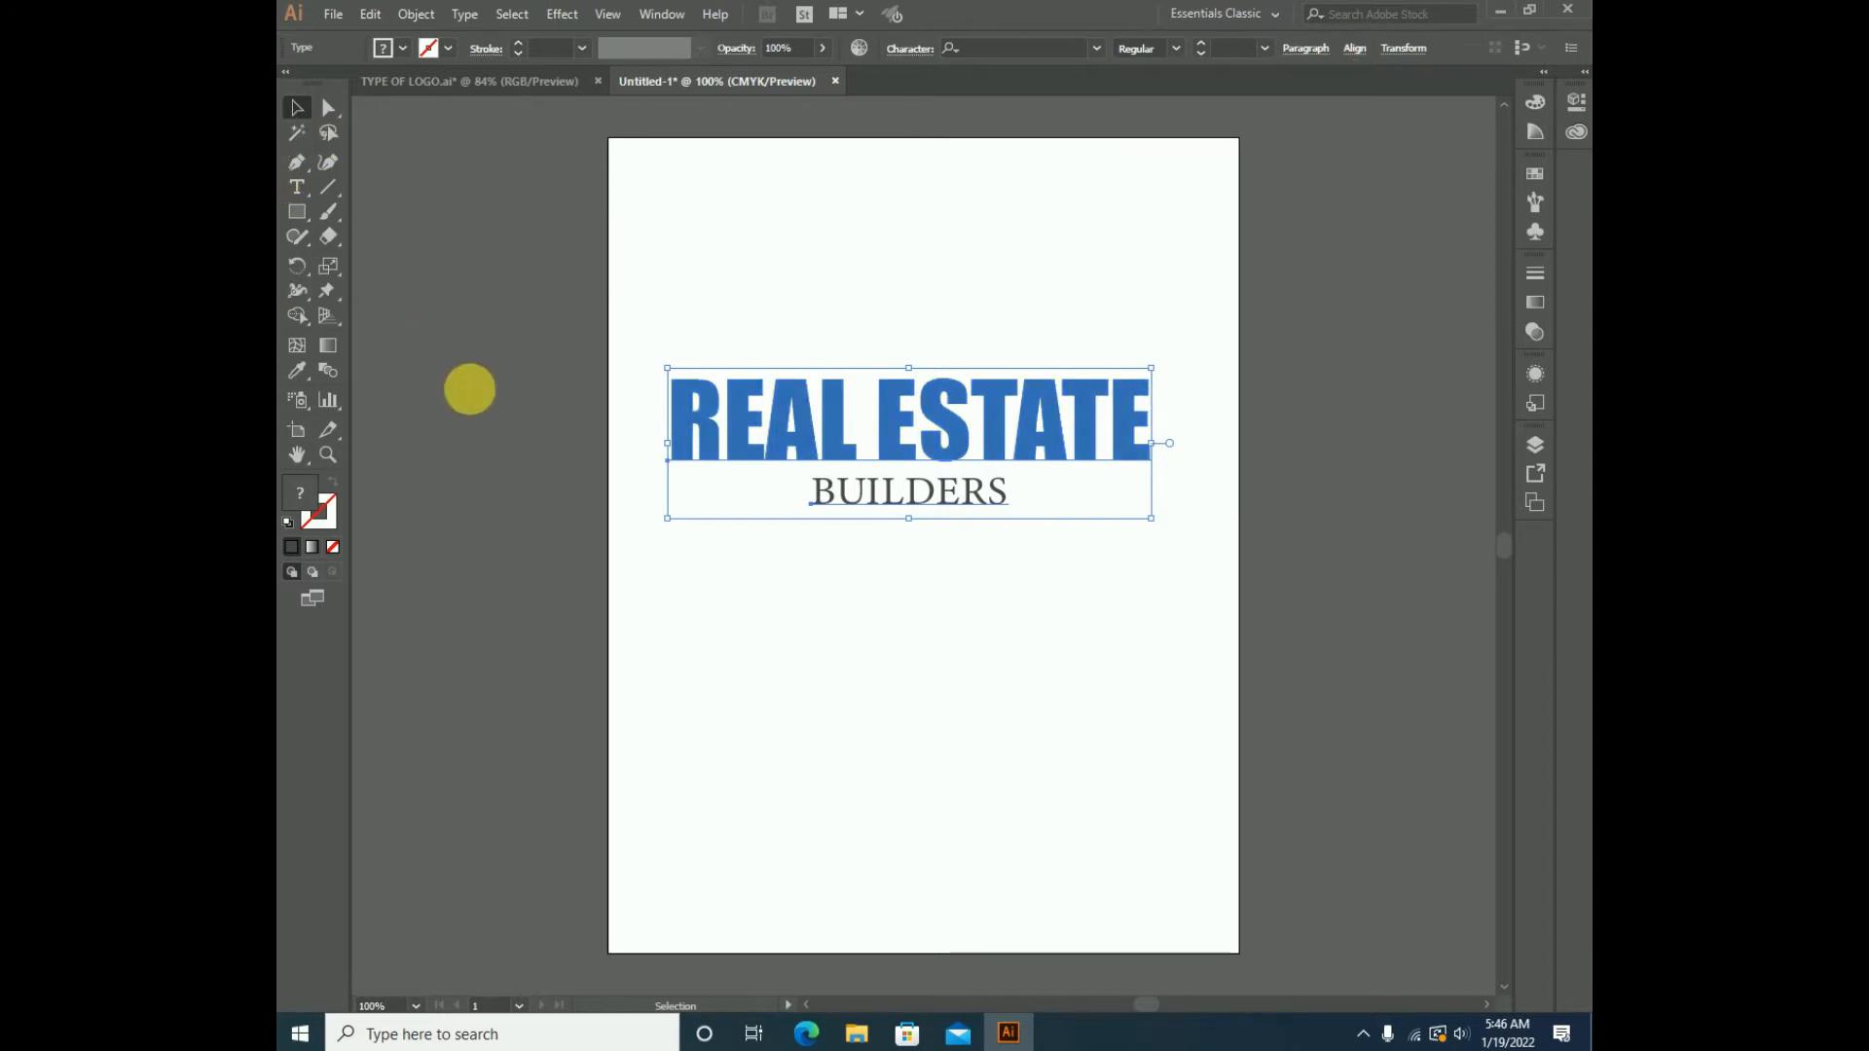
- Switch to Chrome, search Google for REAL ESTATE LOGO, and look through the image results for logo ideas
{"action": "left_click", "coordinate": [482, 394]}
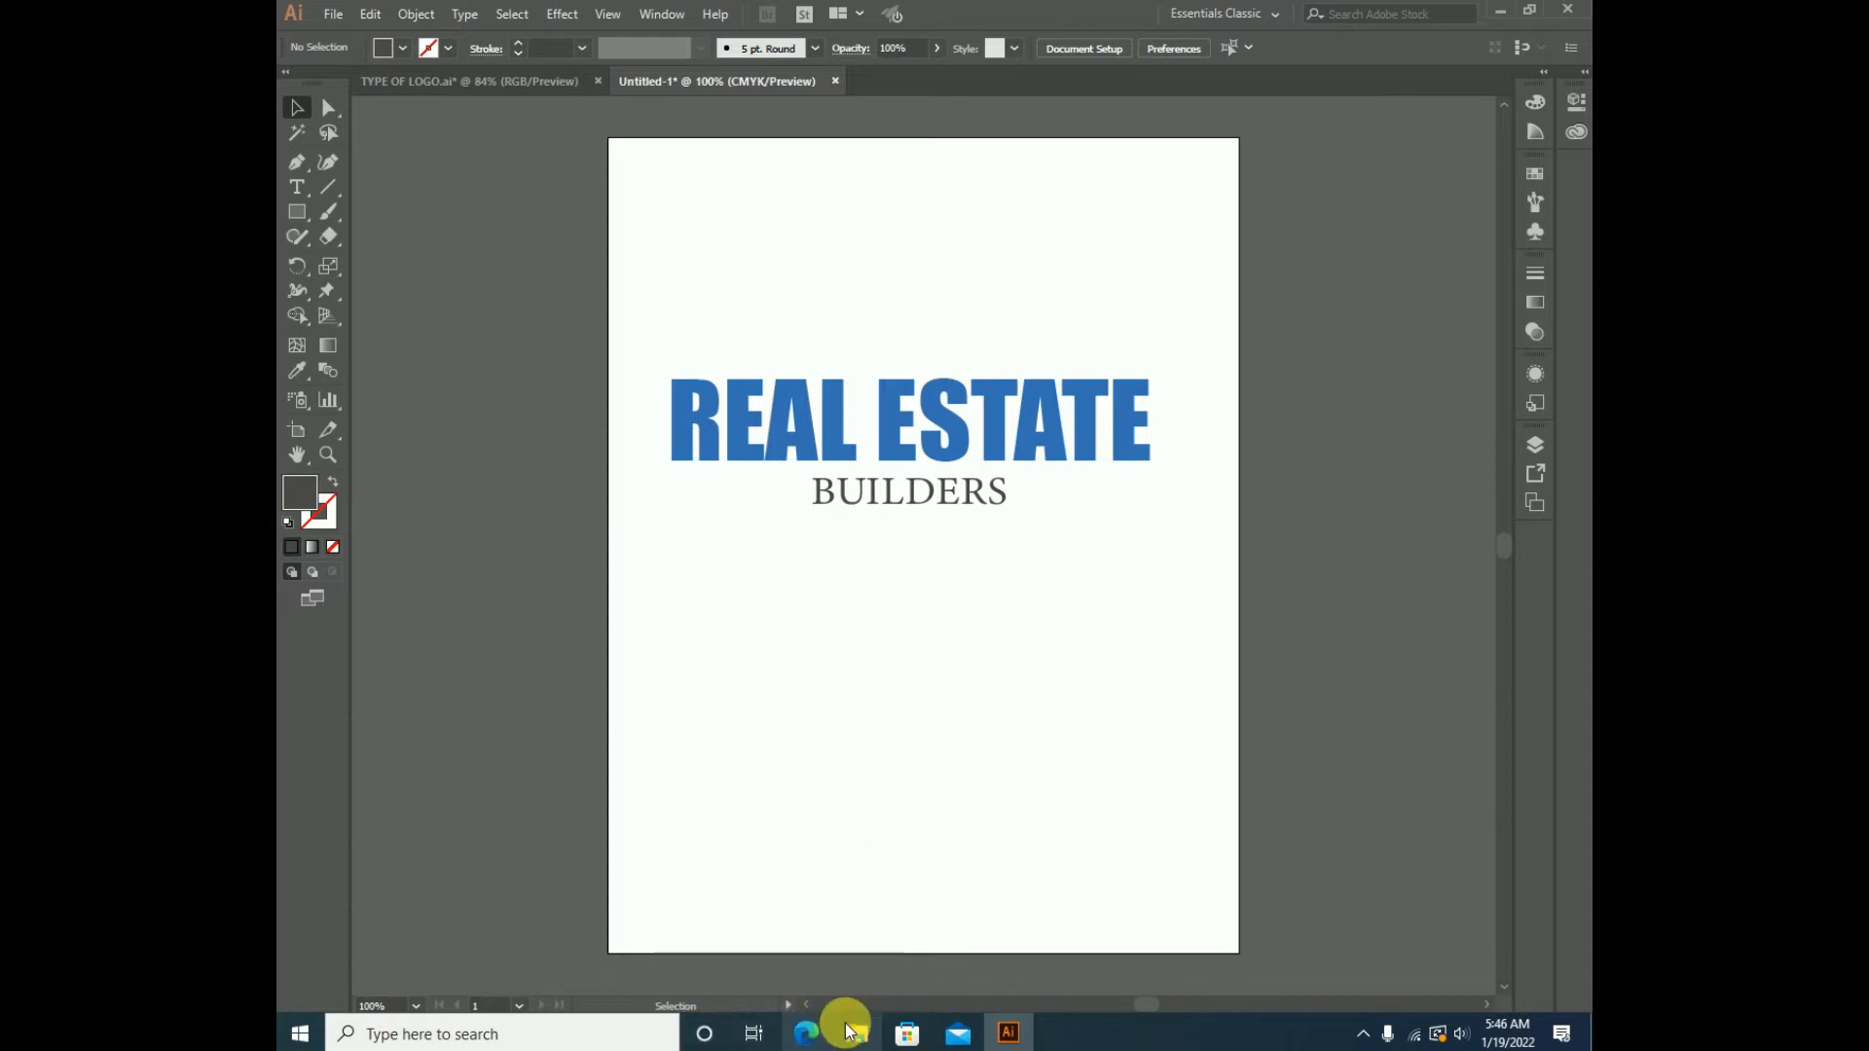
{"action": "left_click", "coordinate": [1500, 11]}
{"action": "double_click", "coordinate": [304, 438]}
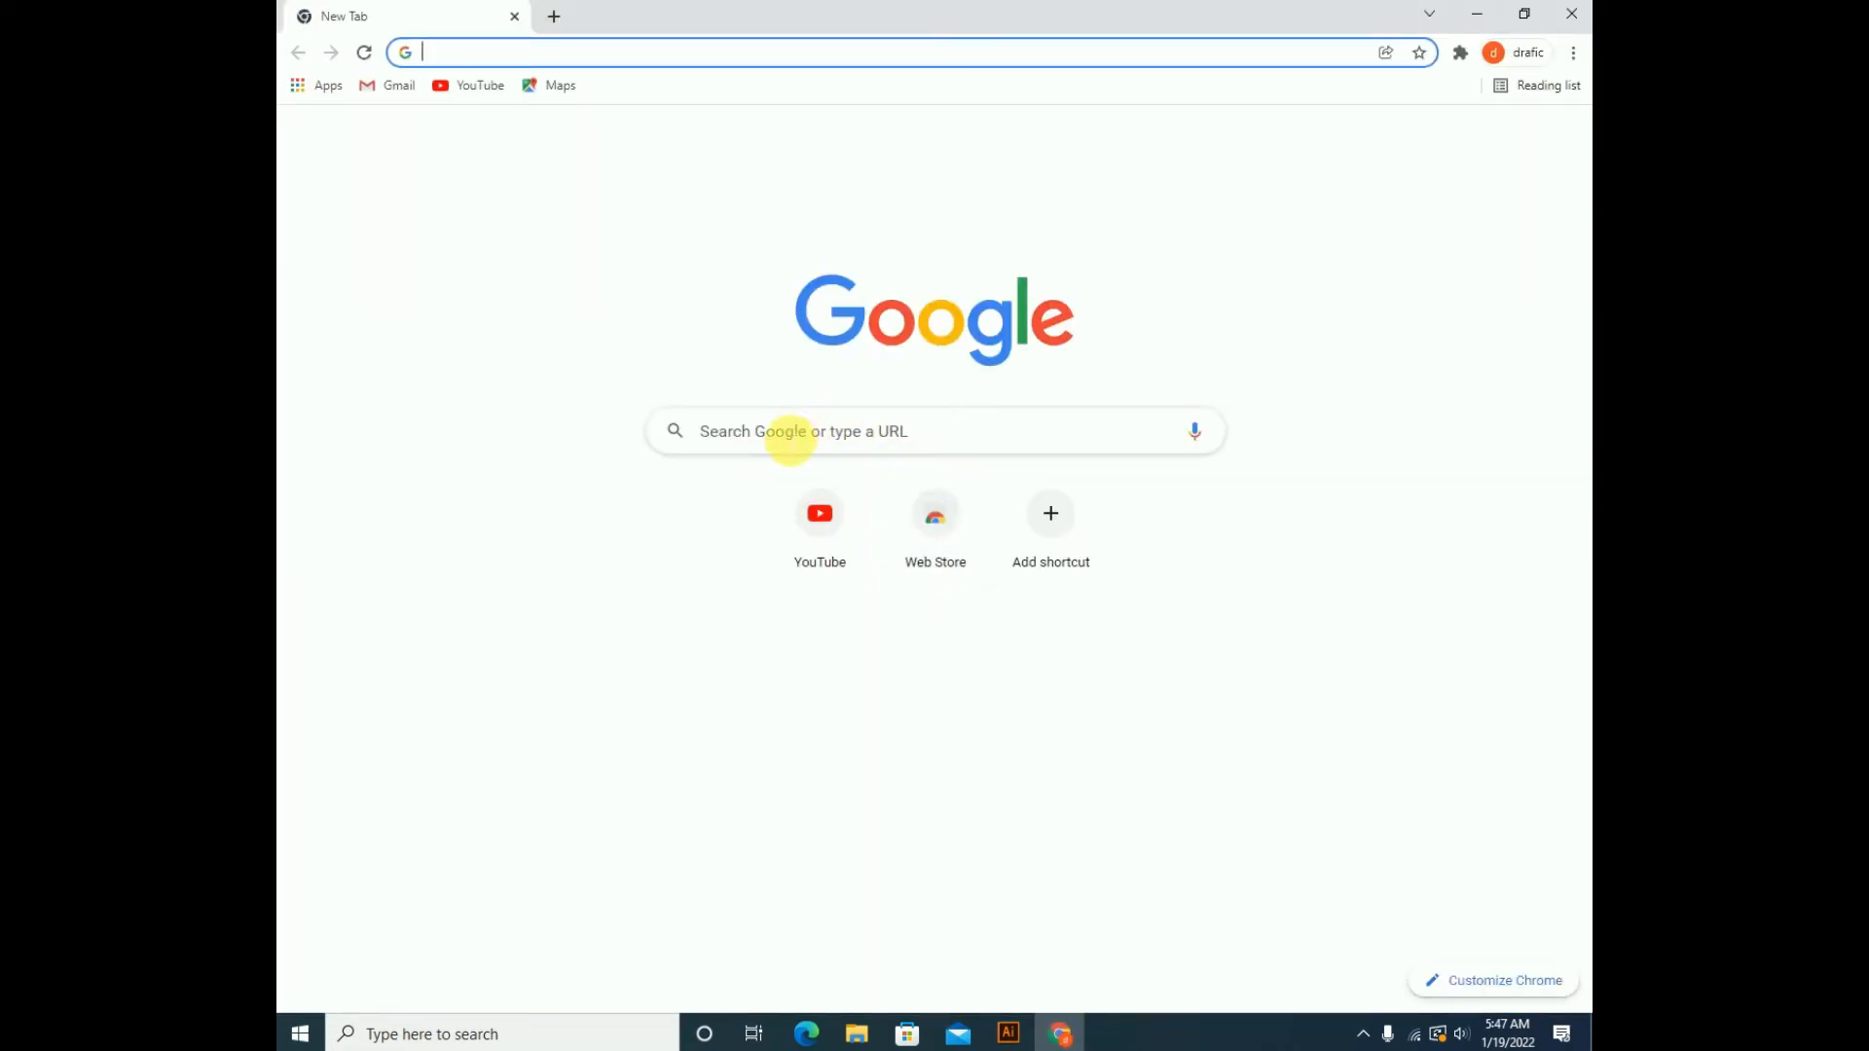
{"action": "left_click", "coordinate": [791, 440]}
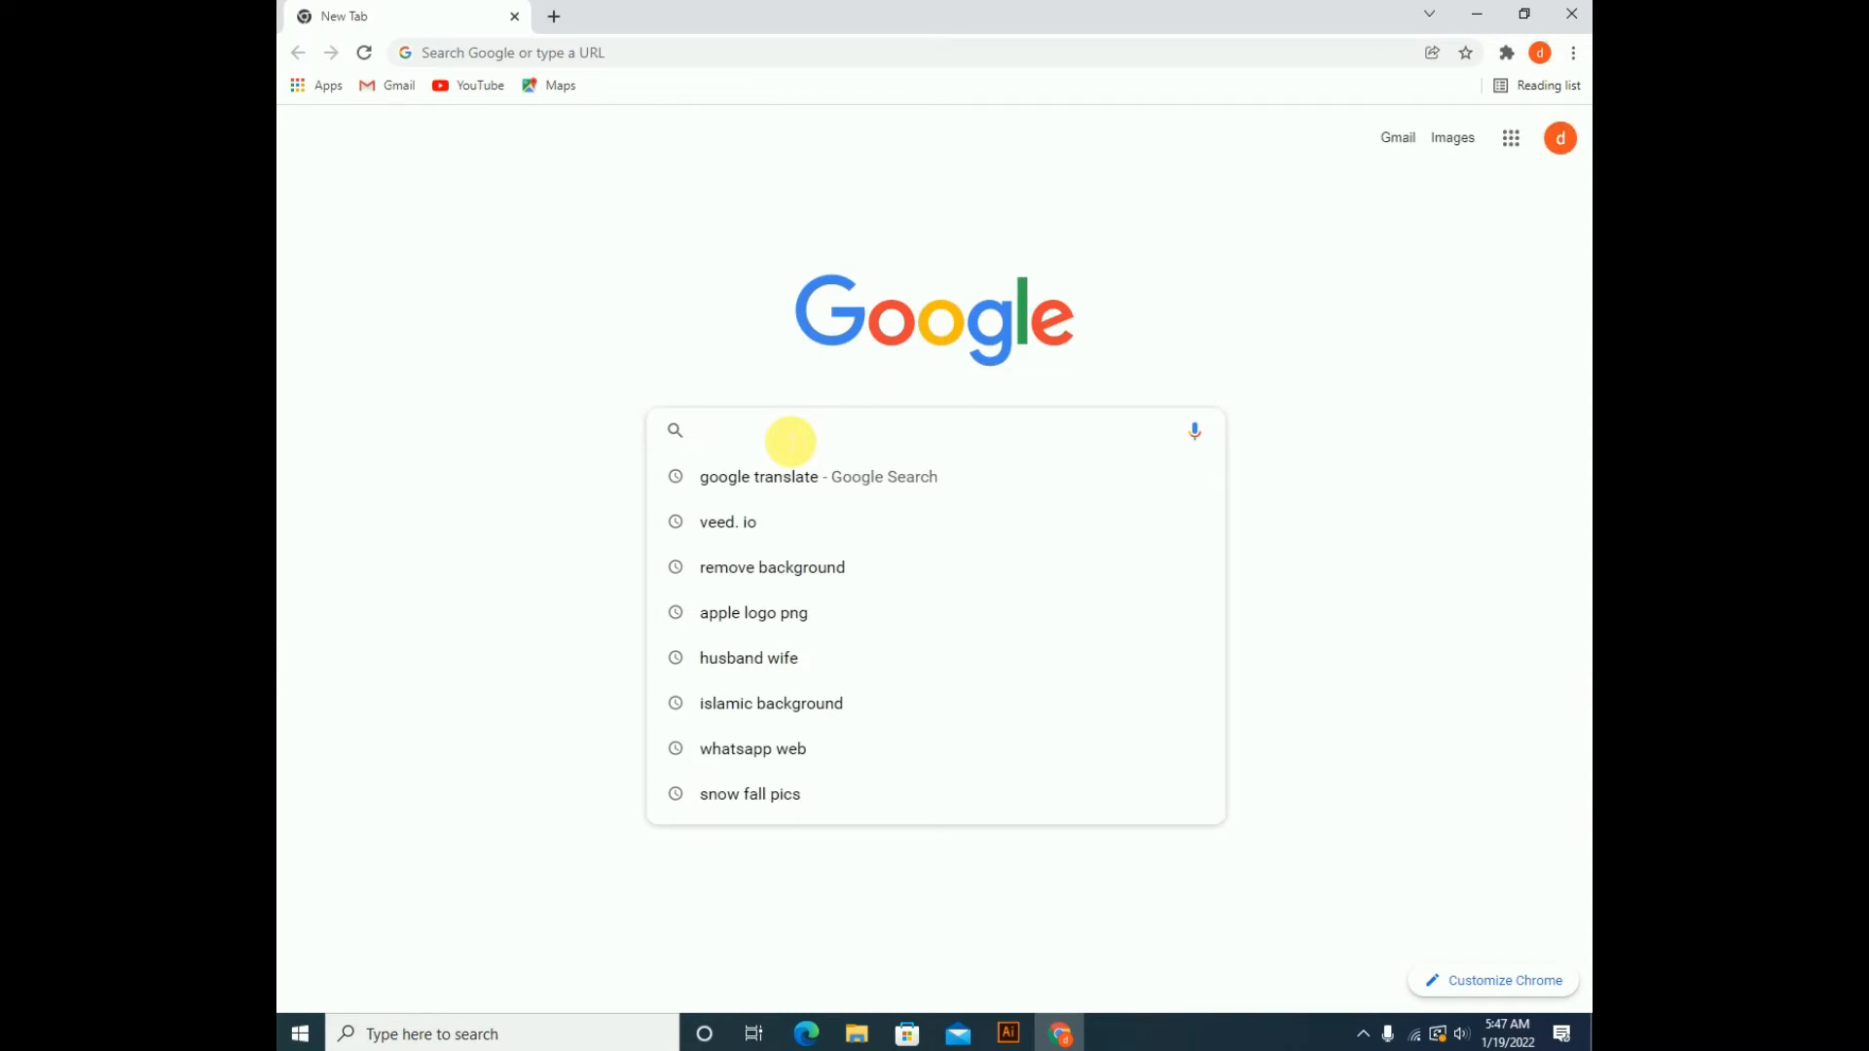
{"action": "type", "text": "REA"}
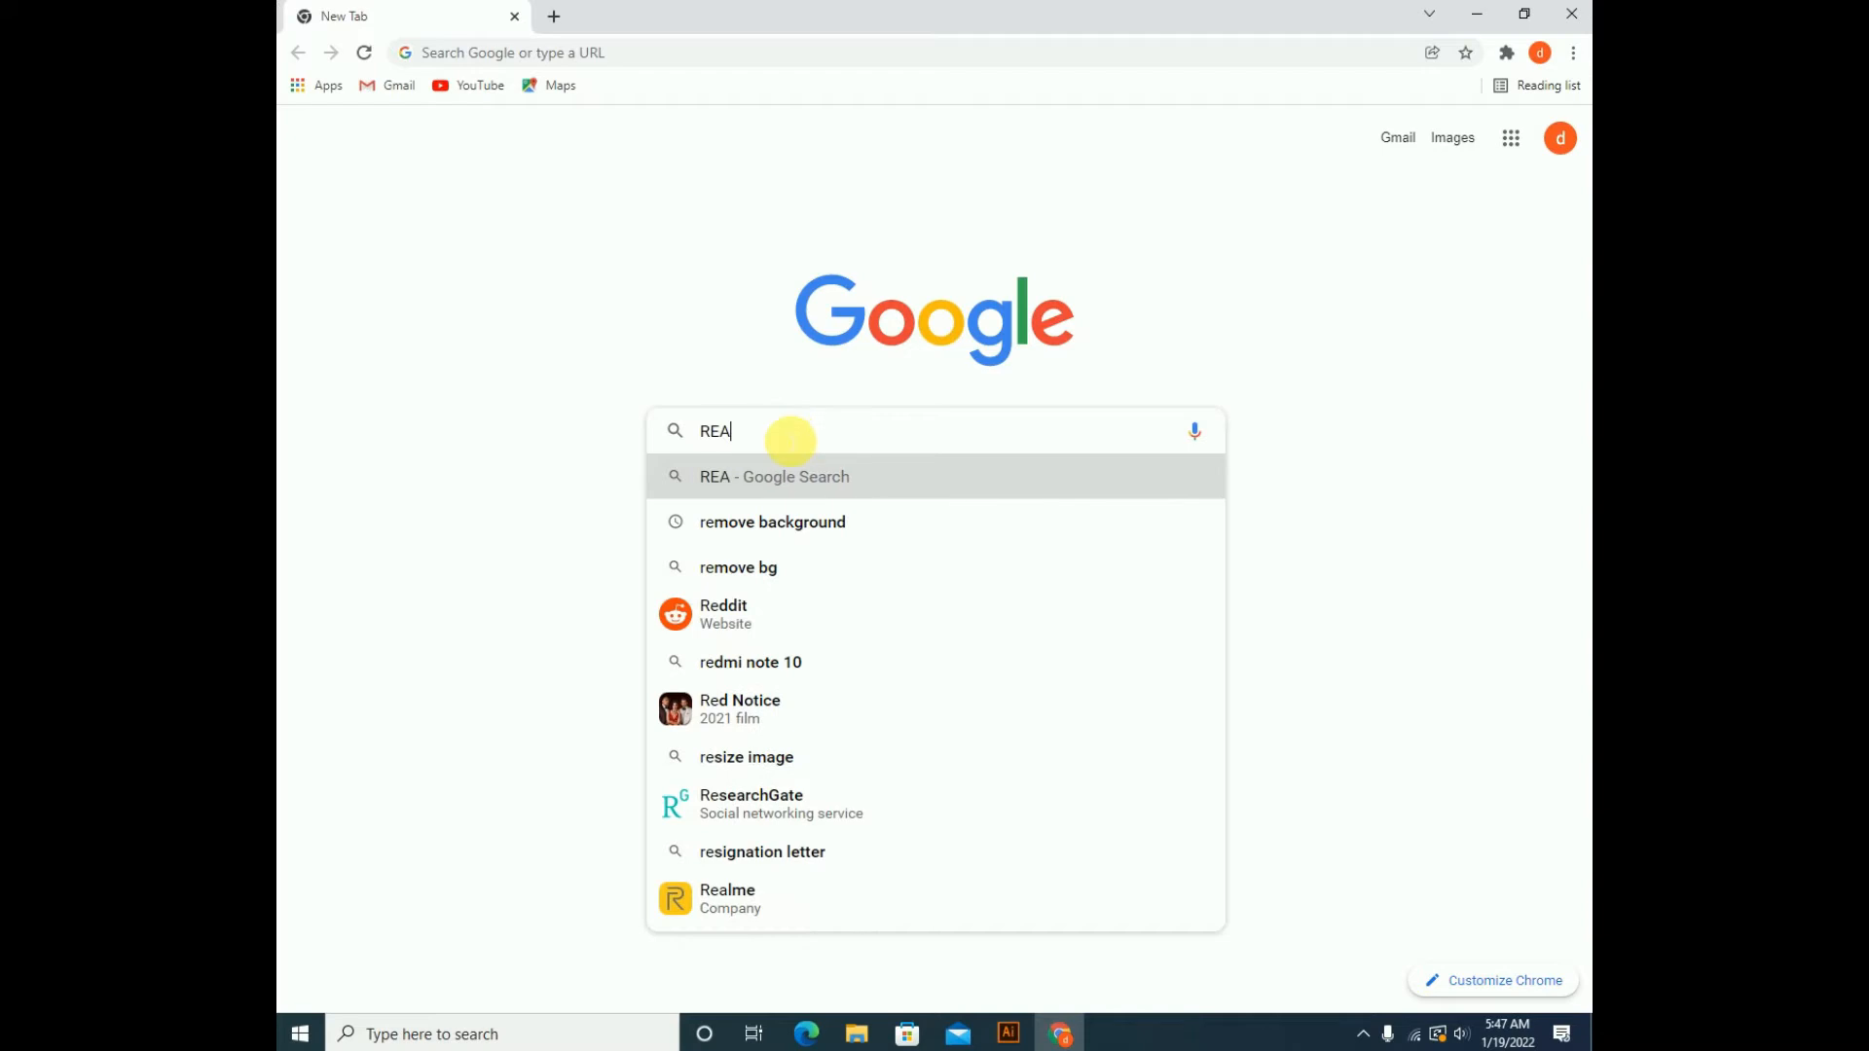
{"action": "type", "text": "L EST"}
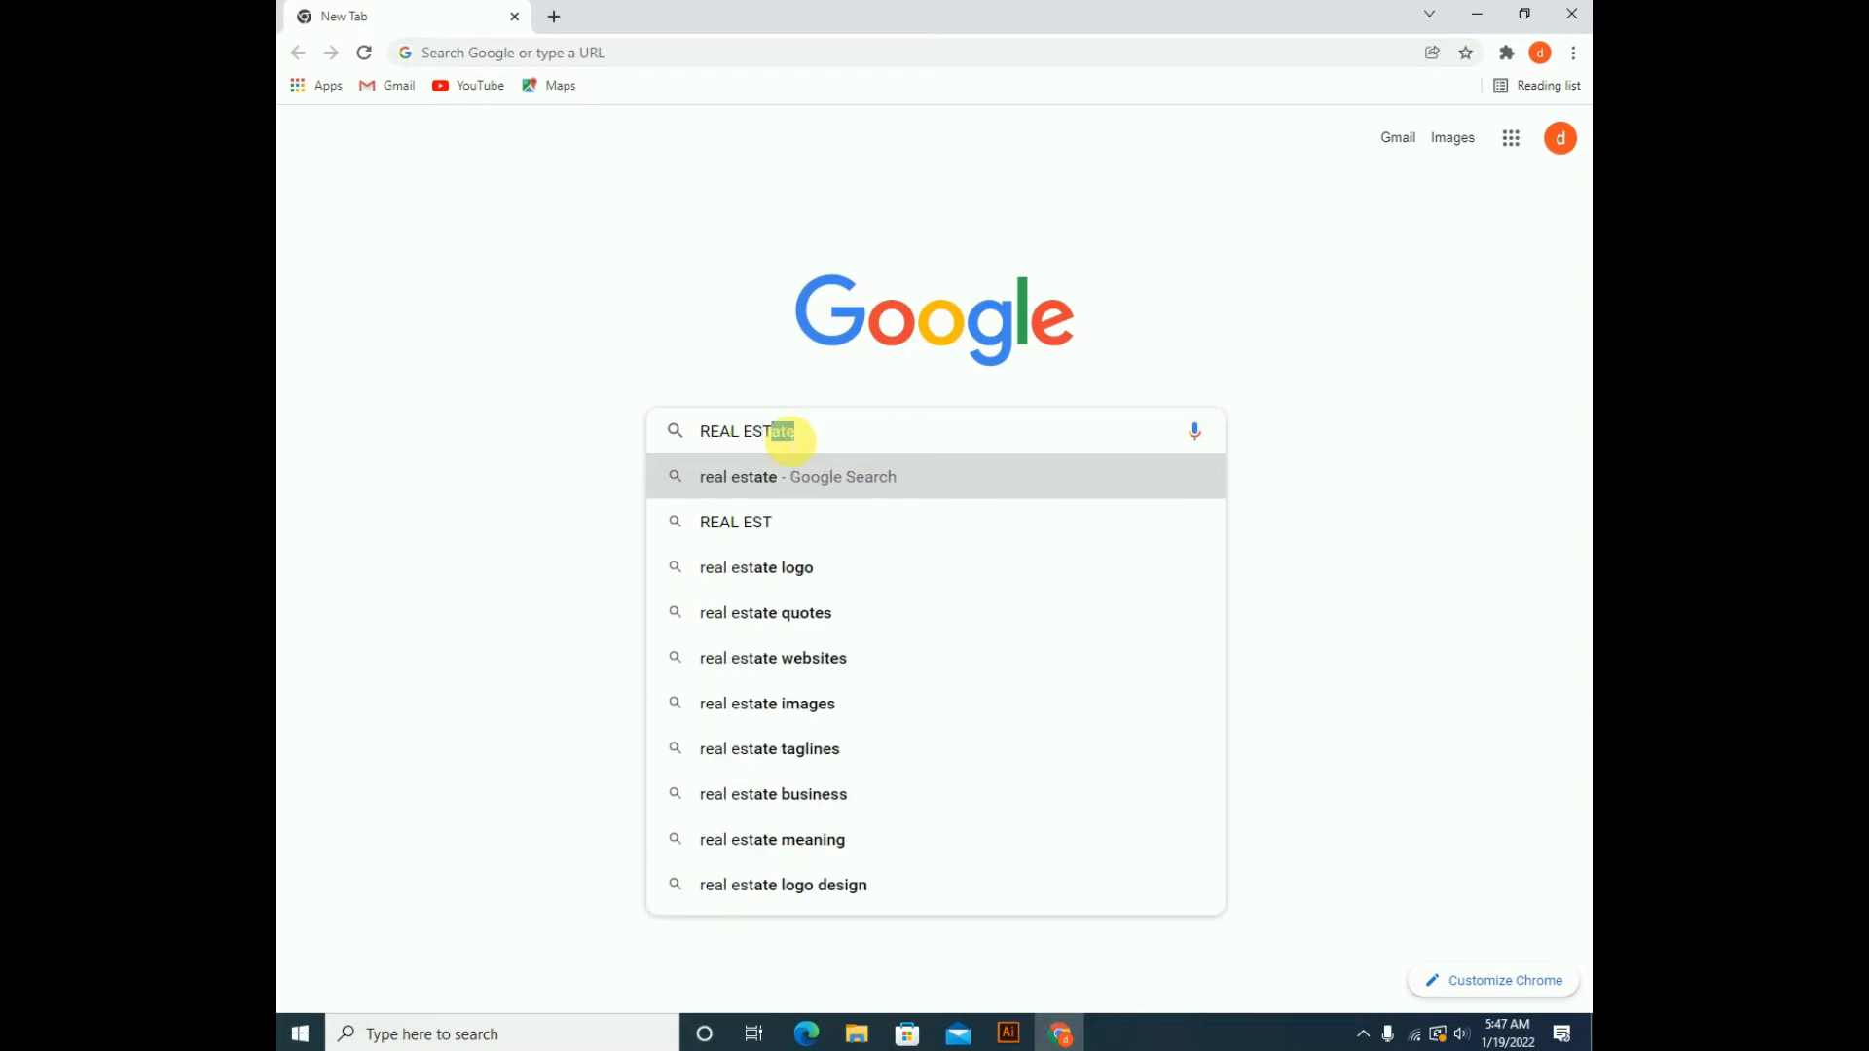
{"action": "type", "text": "ATE"}
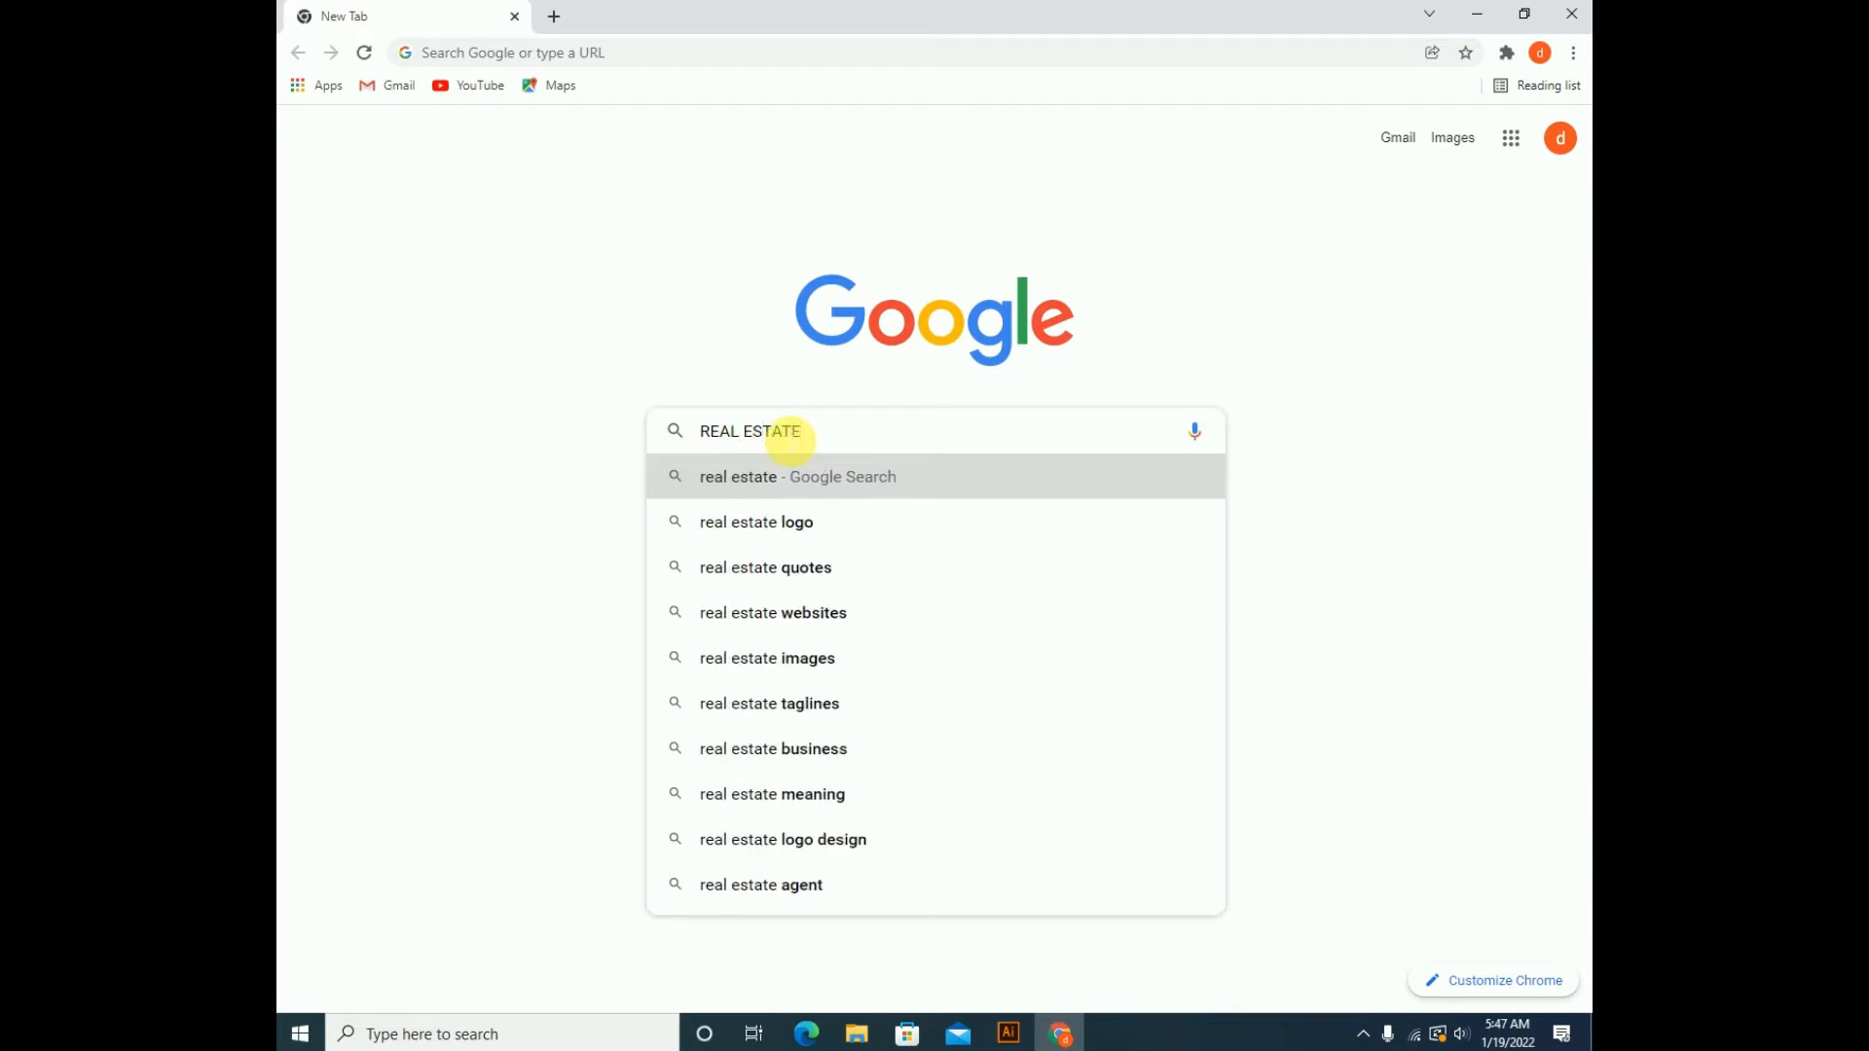
{"action": "type", "text": " LOGO"}
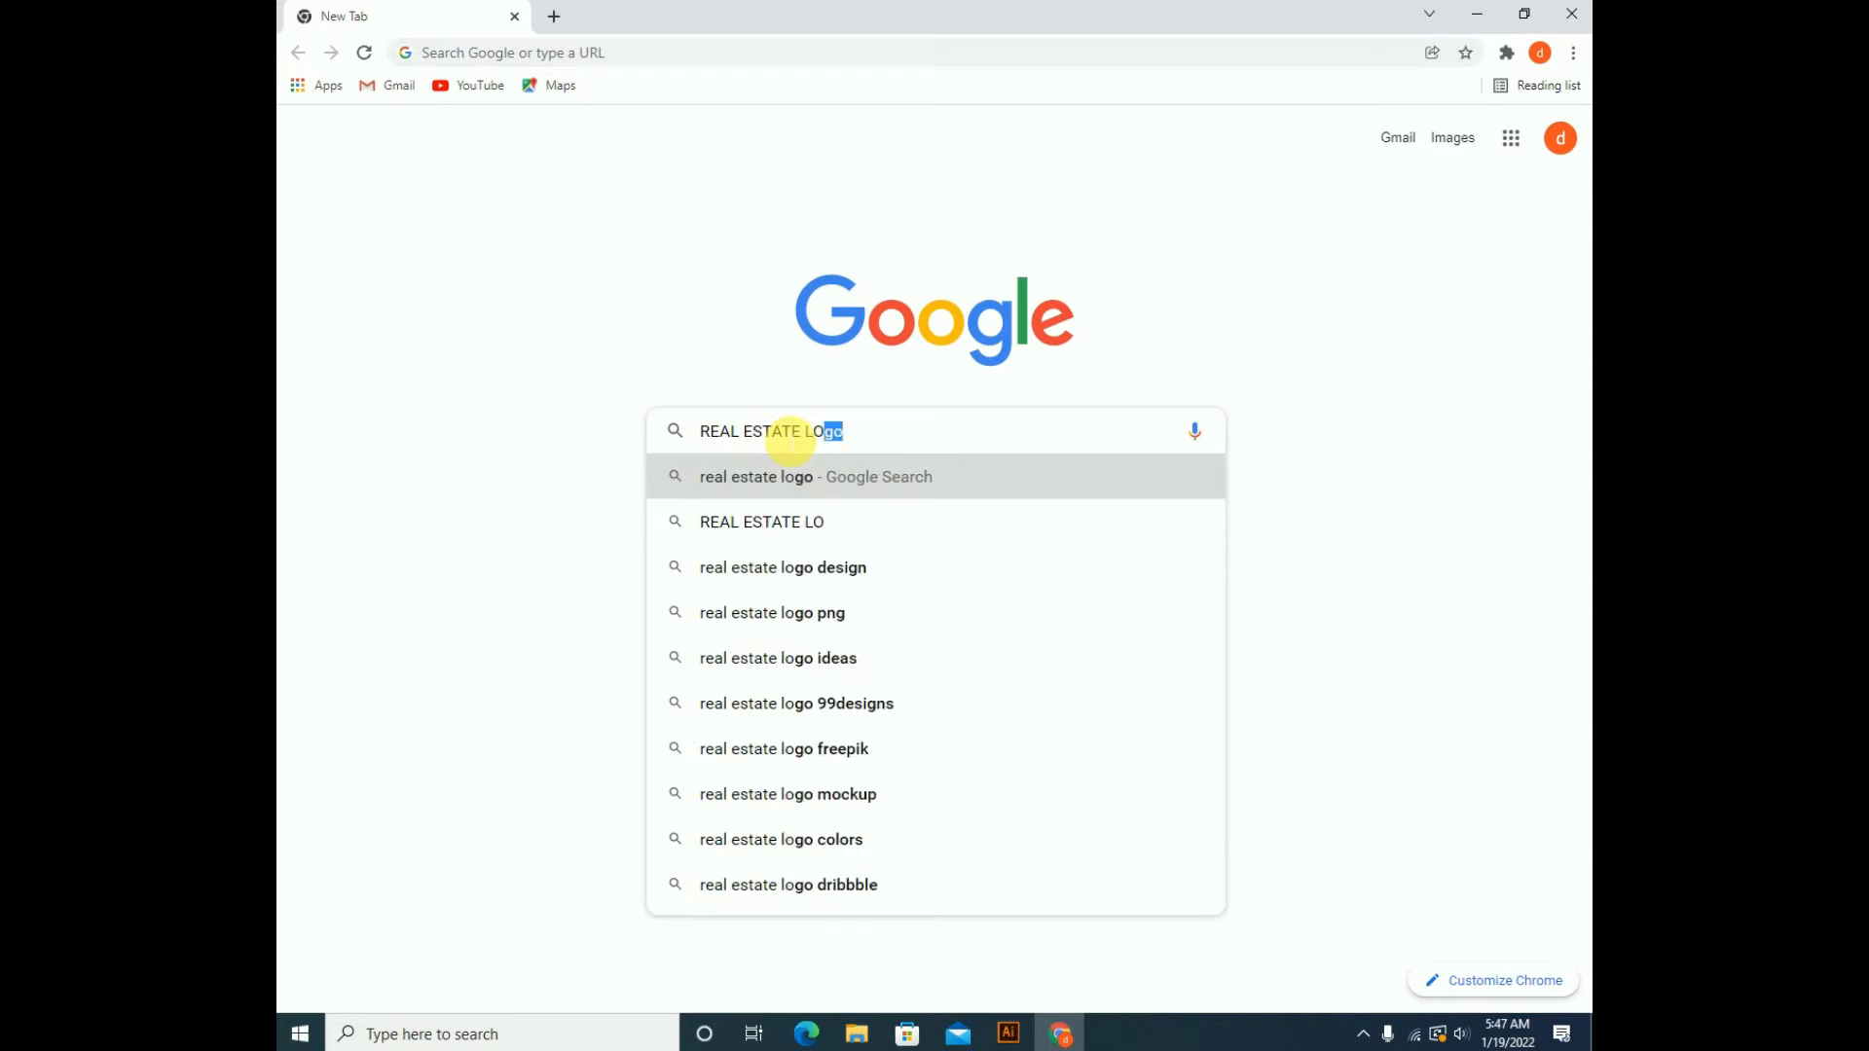
{"action": "key", "text": "Return"}
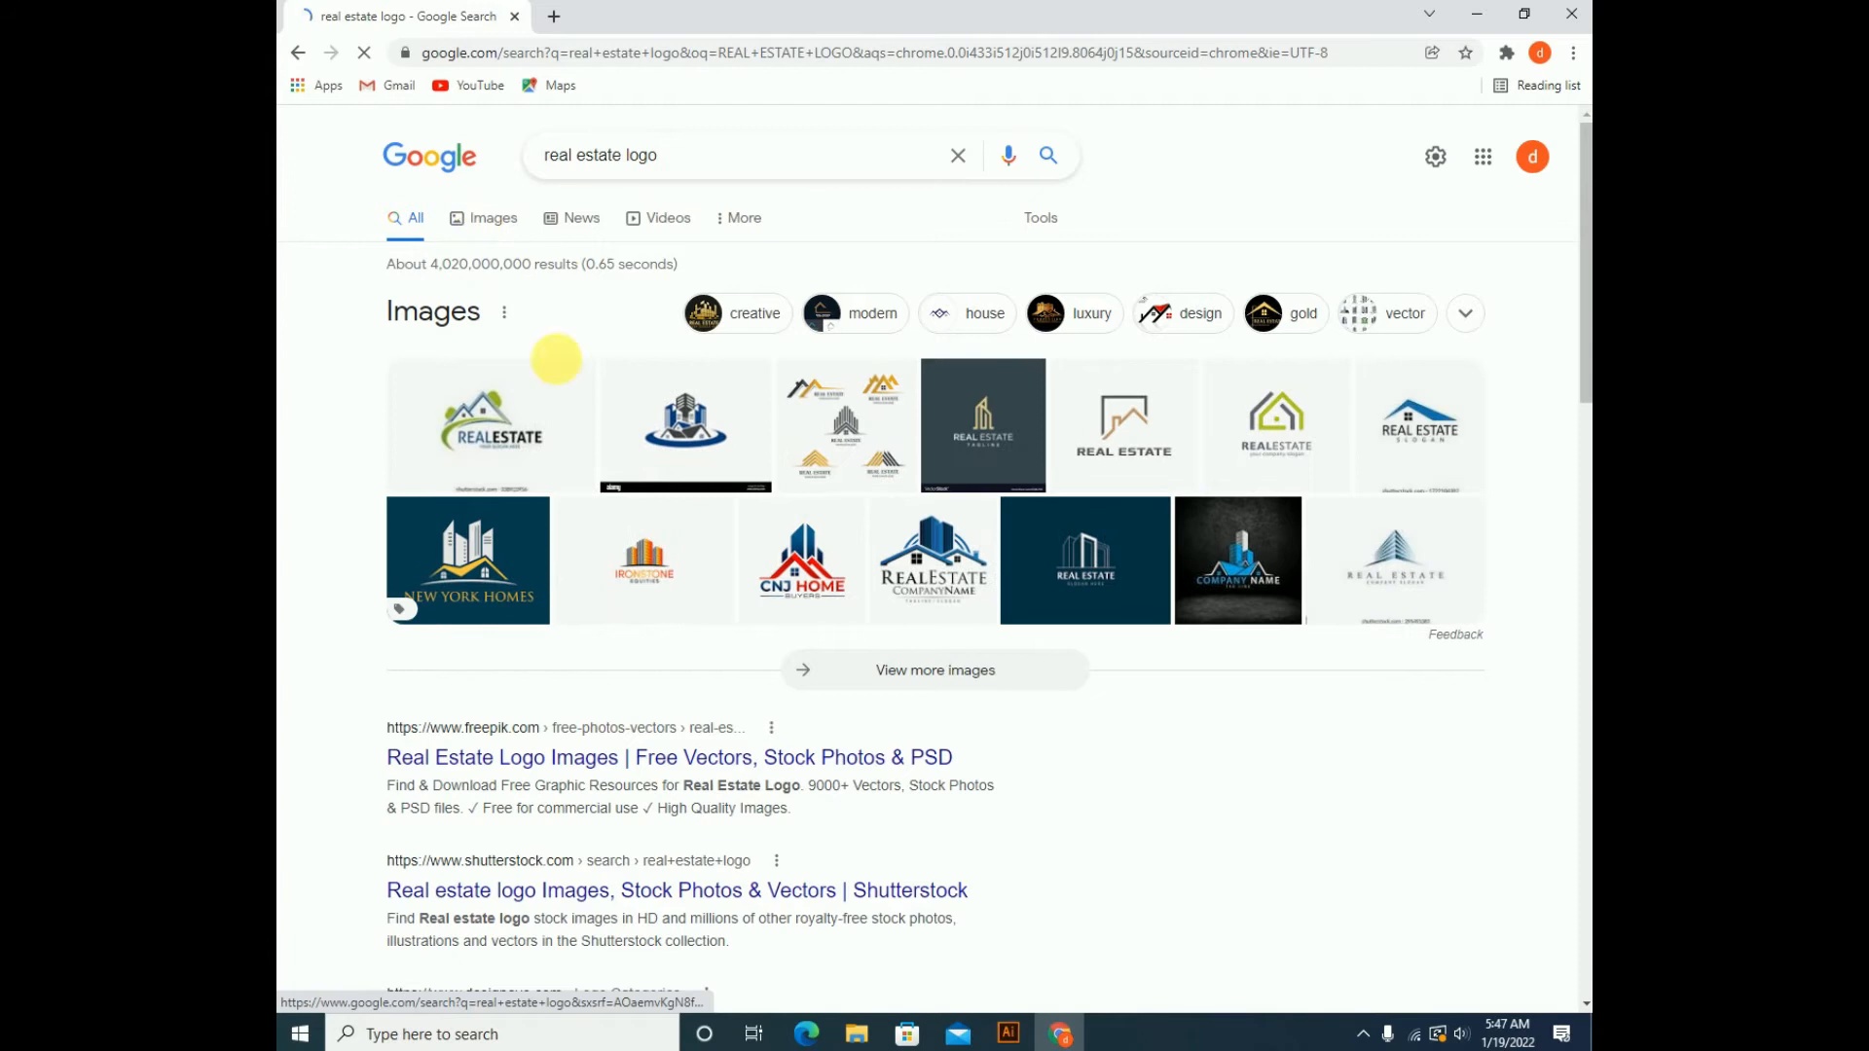
{"action": "left_click", "coordinate": [479, 218]}
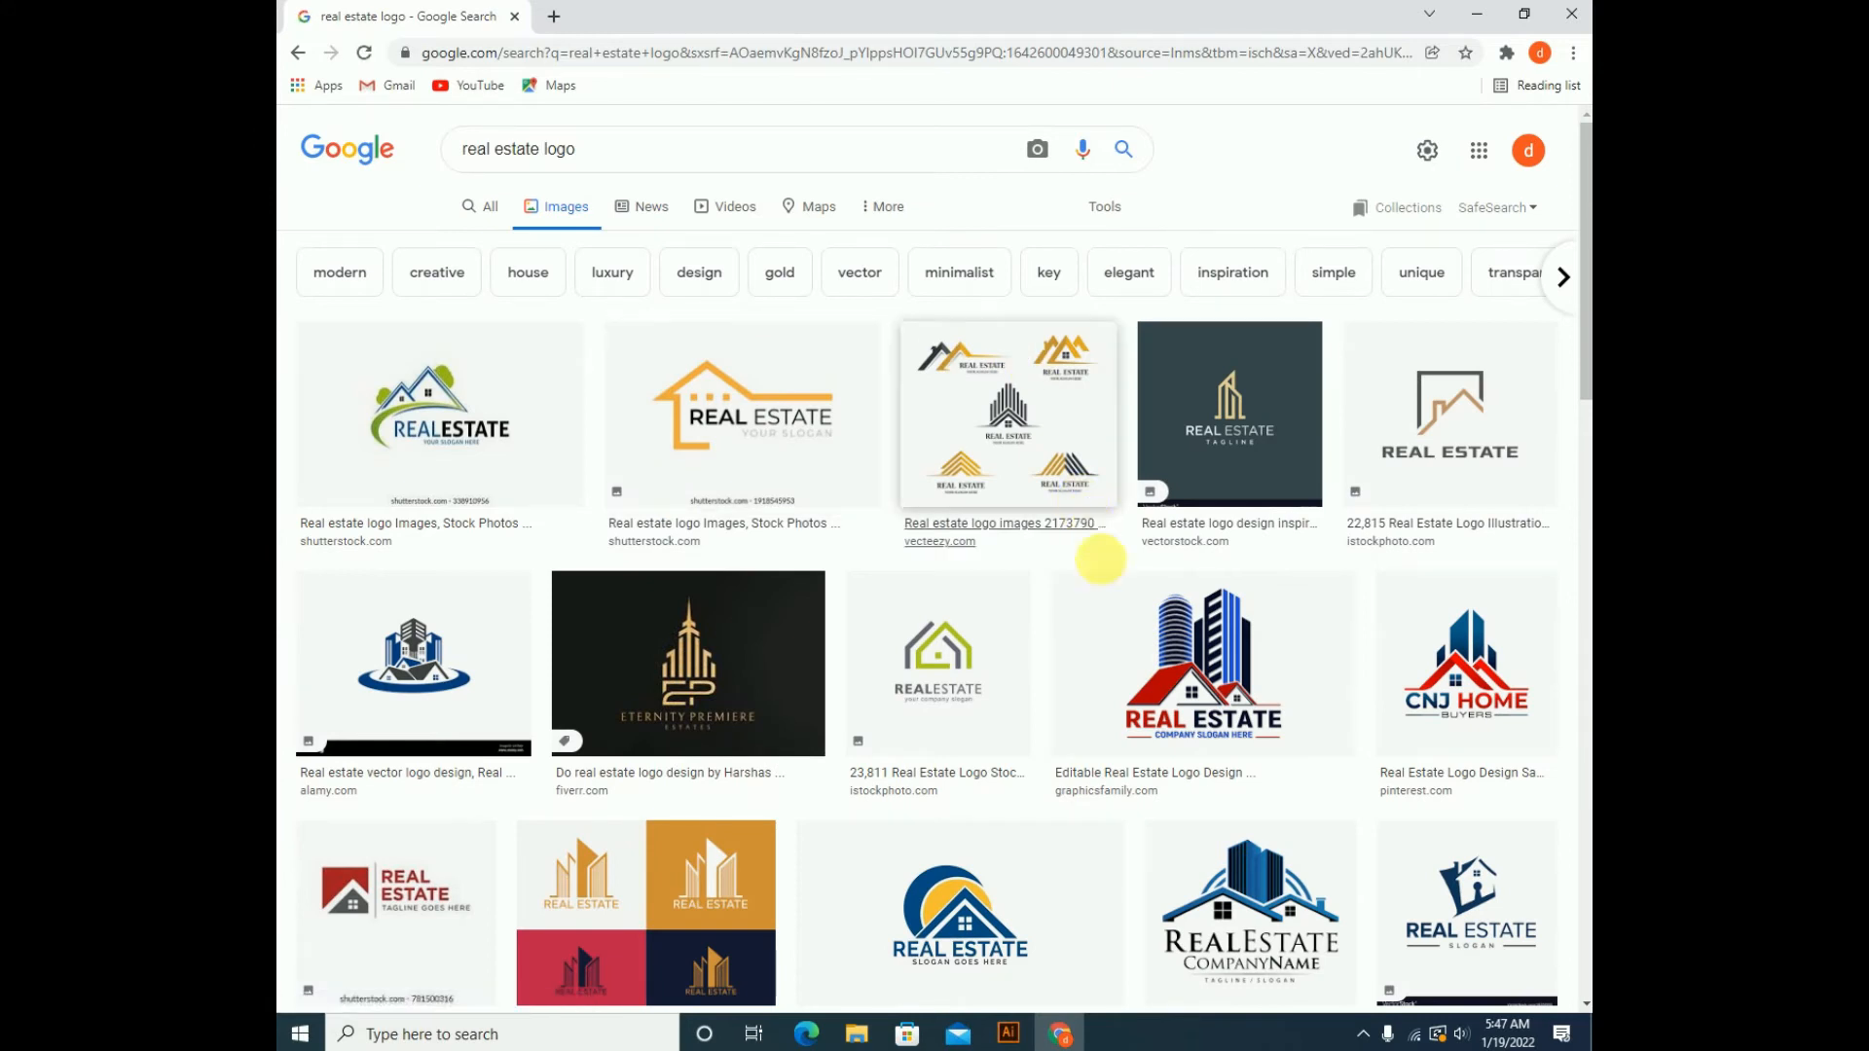
{"action": "left_click", "coordinate": [1163, 667]}
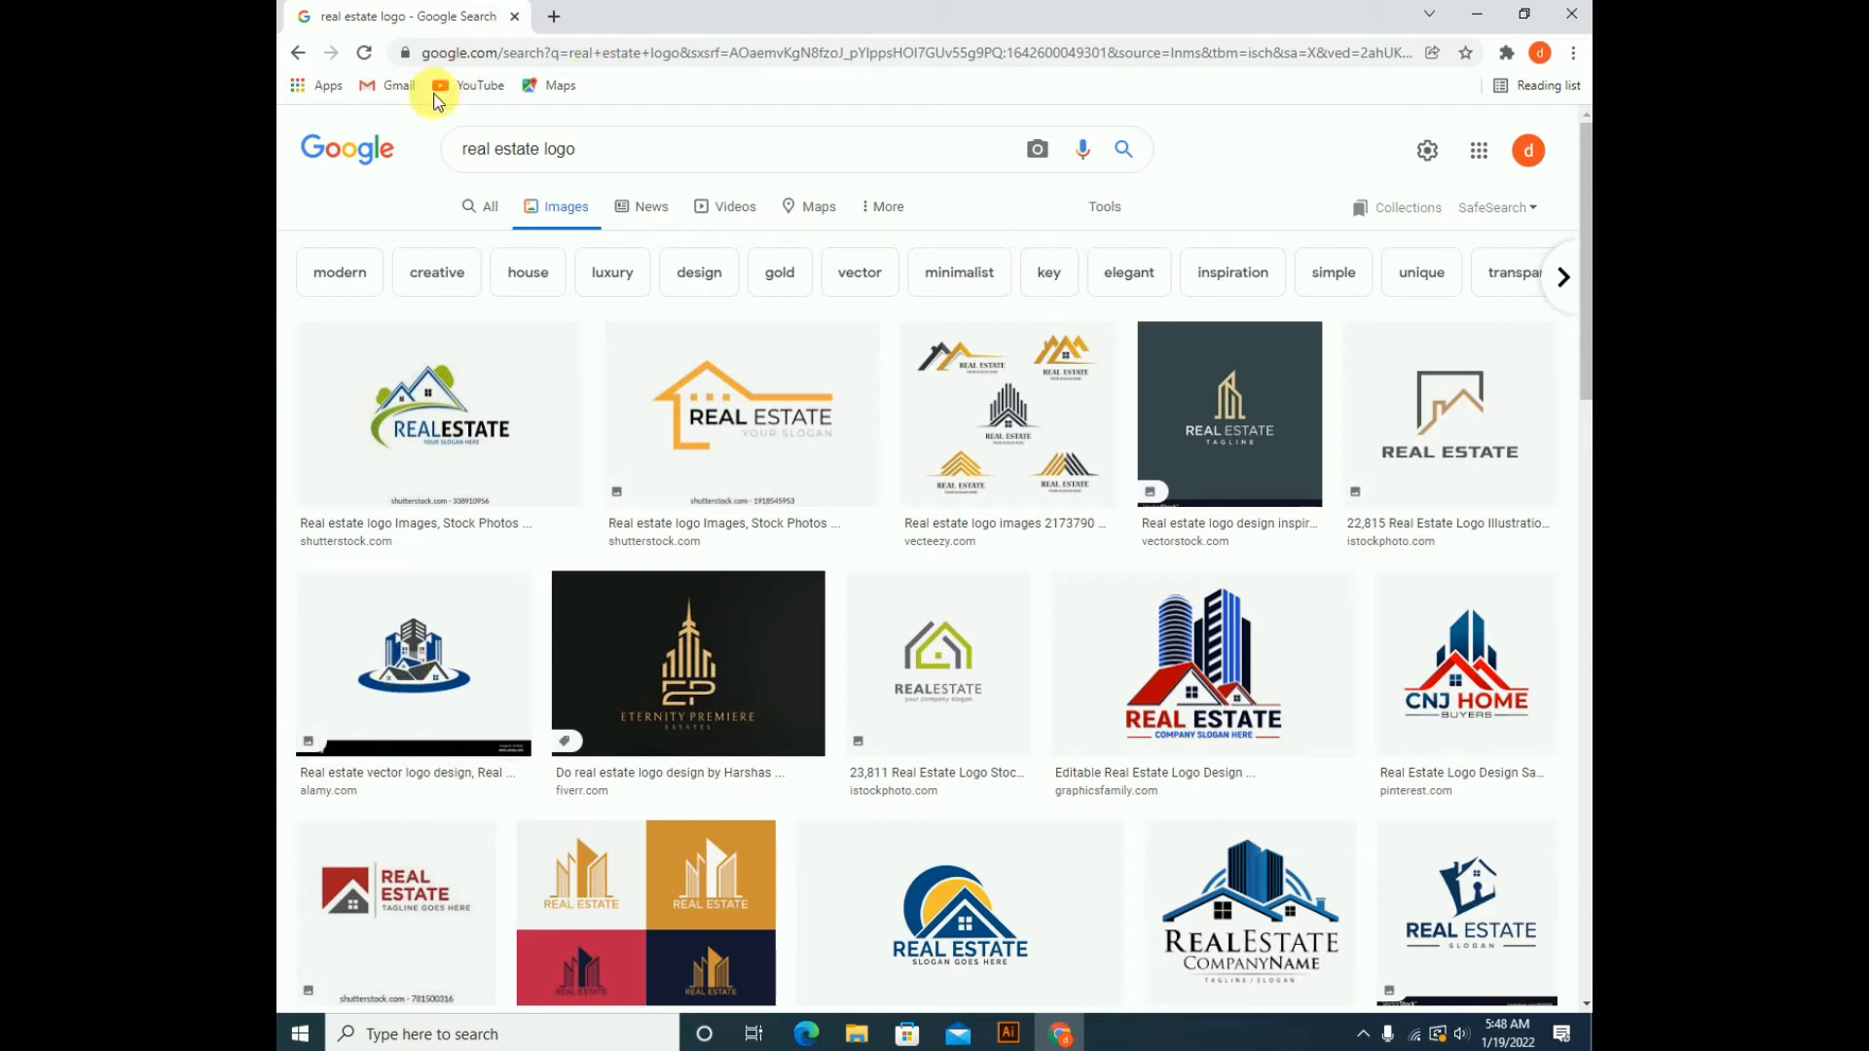
- Return to the new tab page, search Google for FREEPIK, and open the Freepik website
{"action": "left_click", "coordinate": [298, 54]}
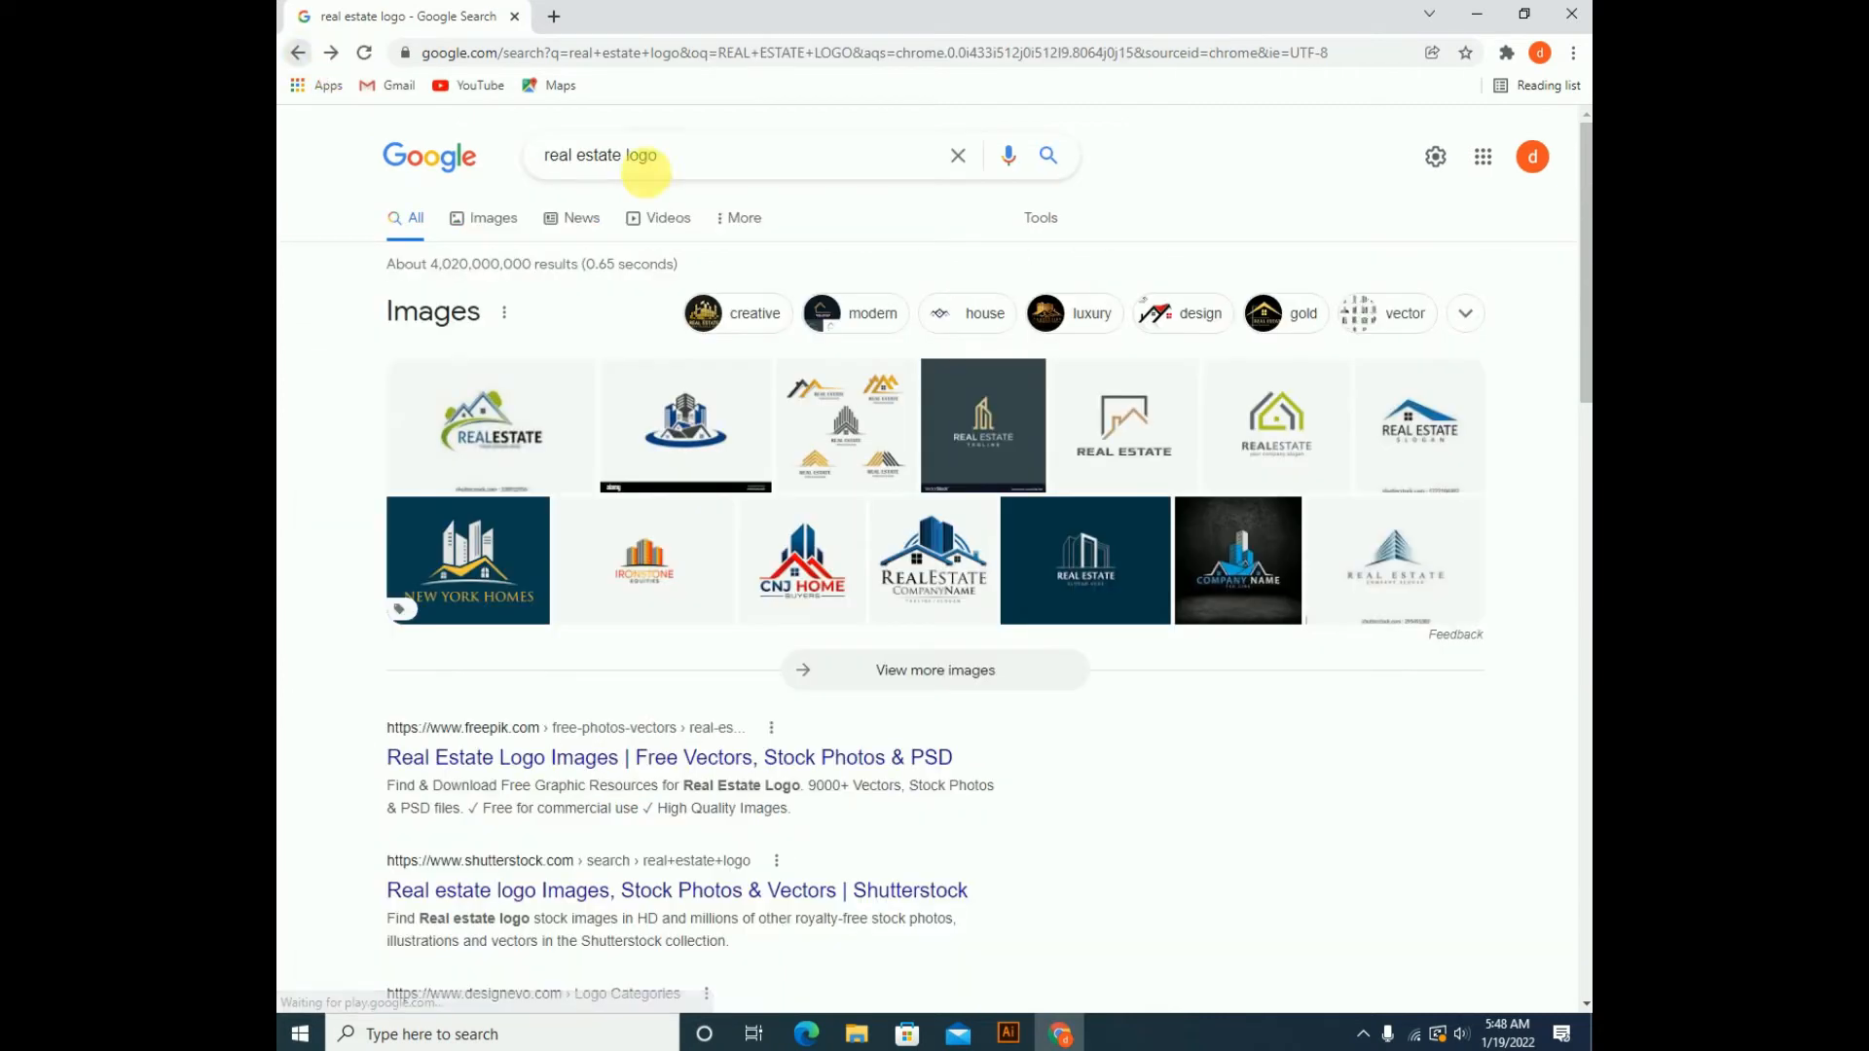
{"action": "left_click", "coordinate": [299, 56]}
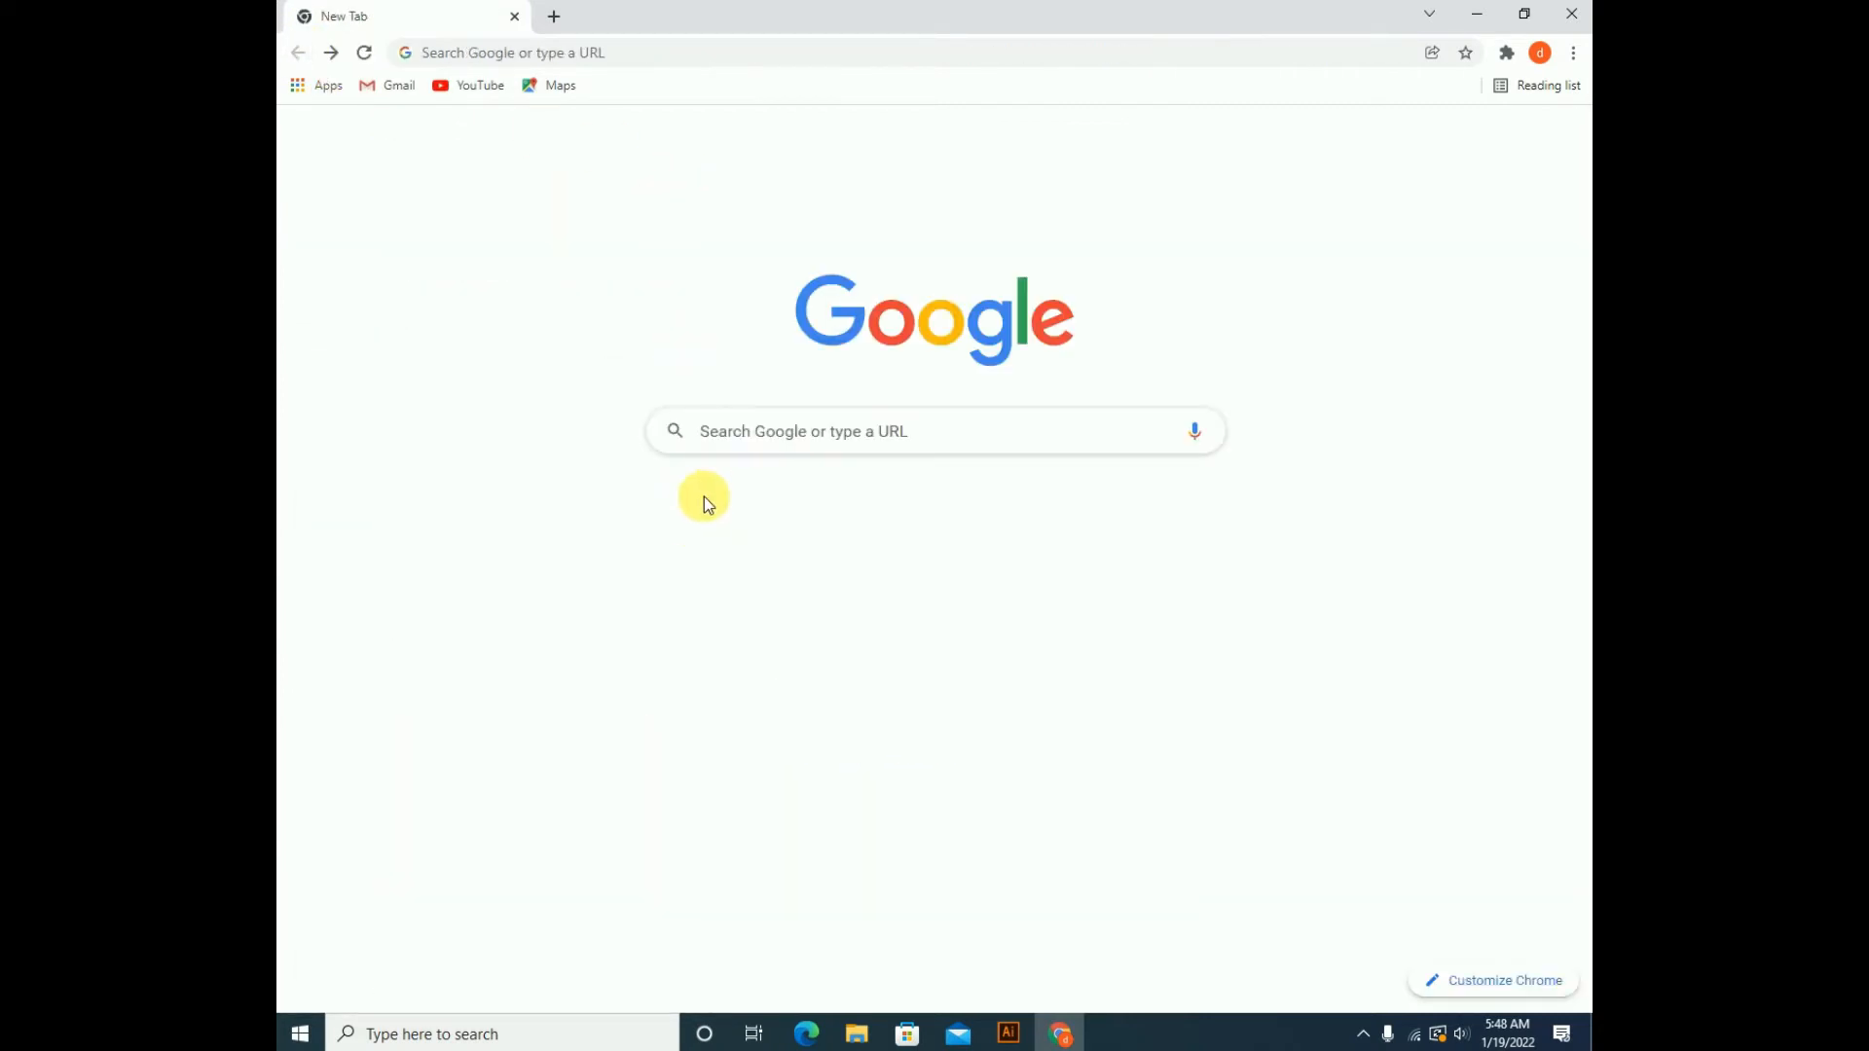
{"action": "left_click", "coordinate": [745, 434]}
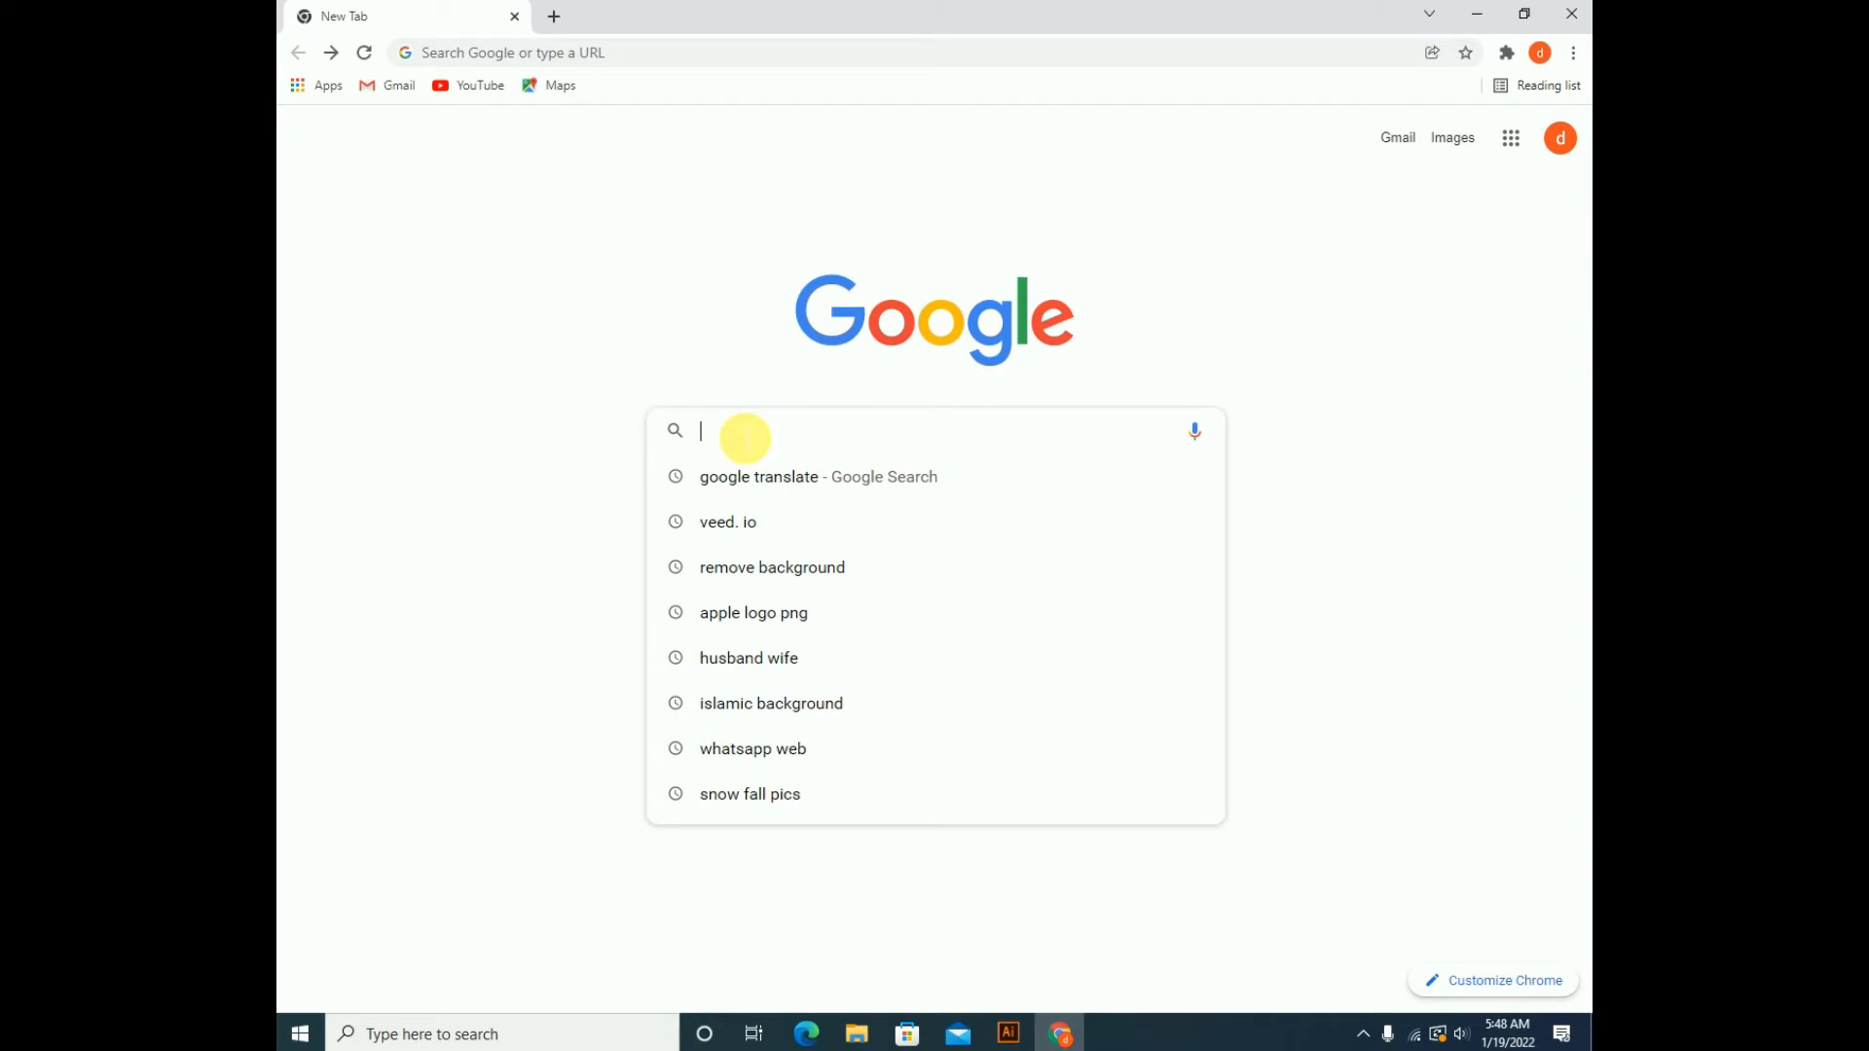
{"action": "type", "text": "FREE"}
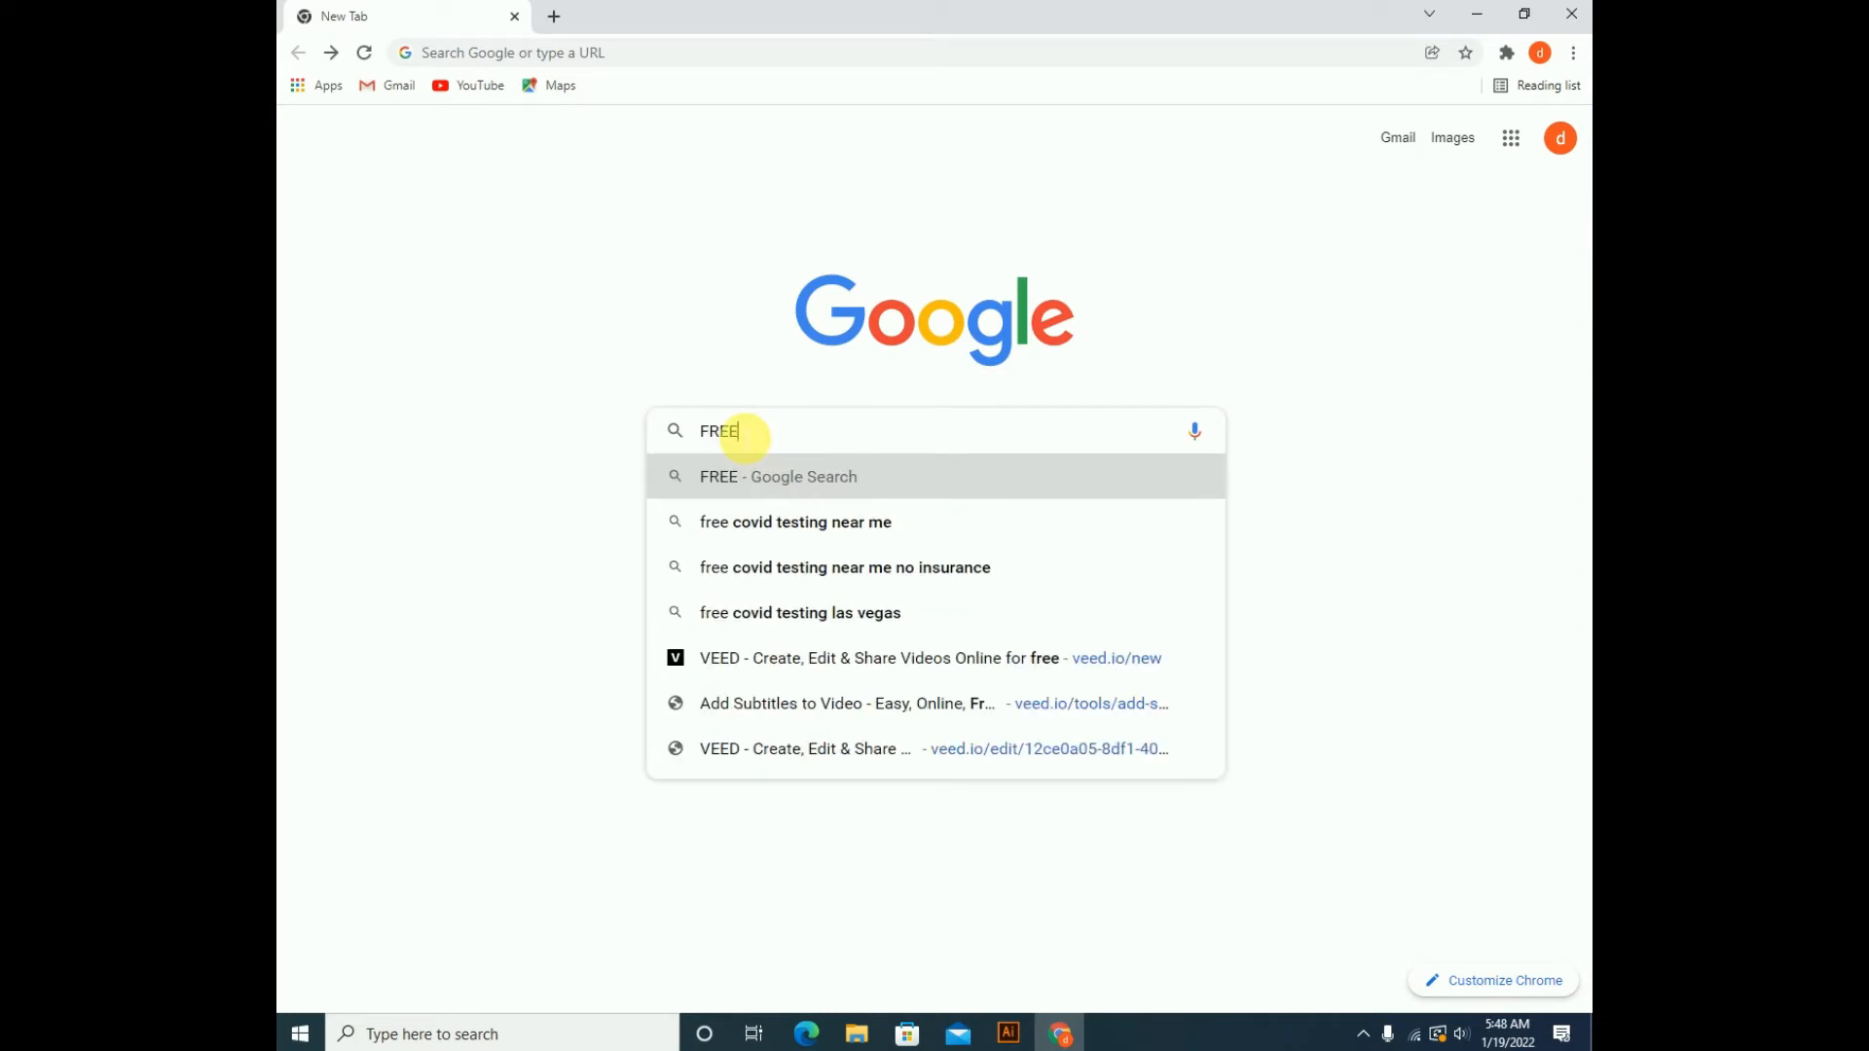
{"action": "type", "text": "PIK"}
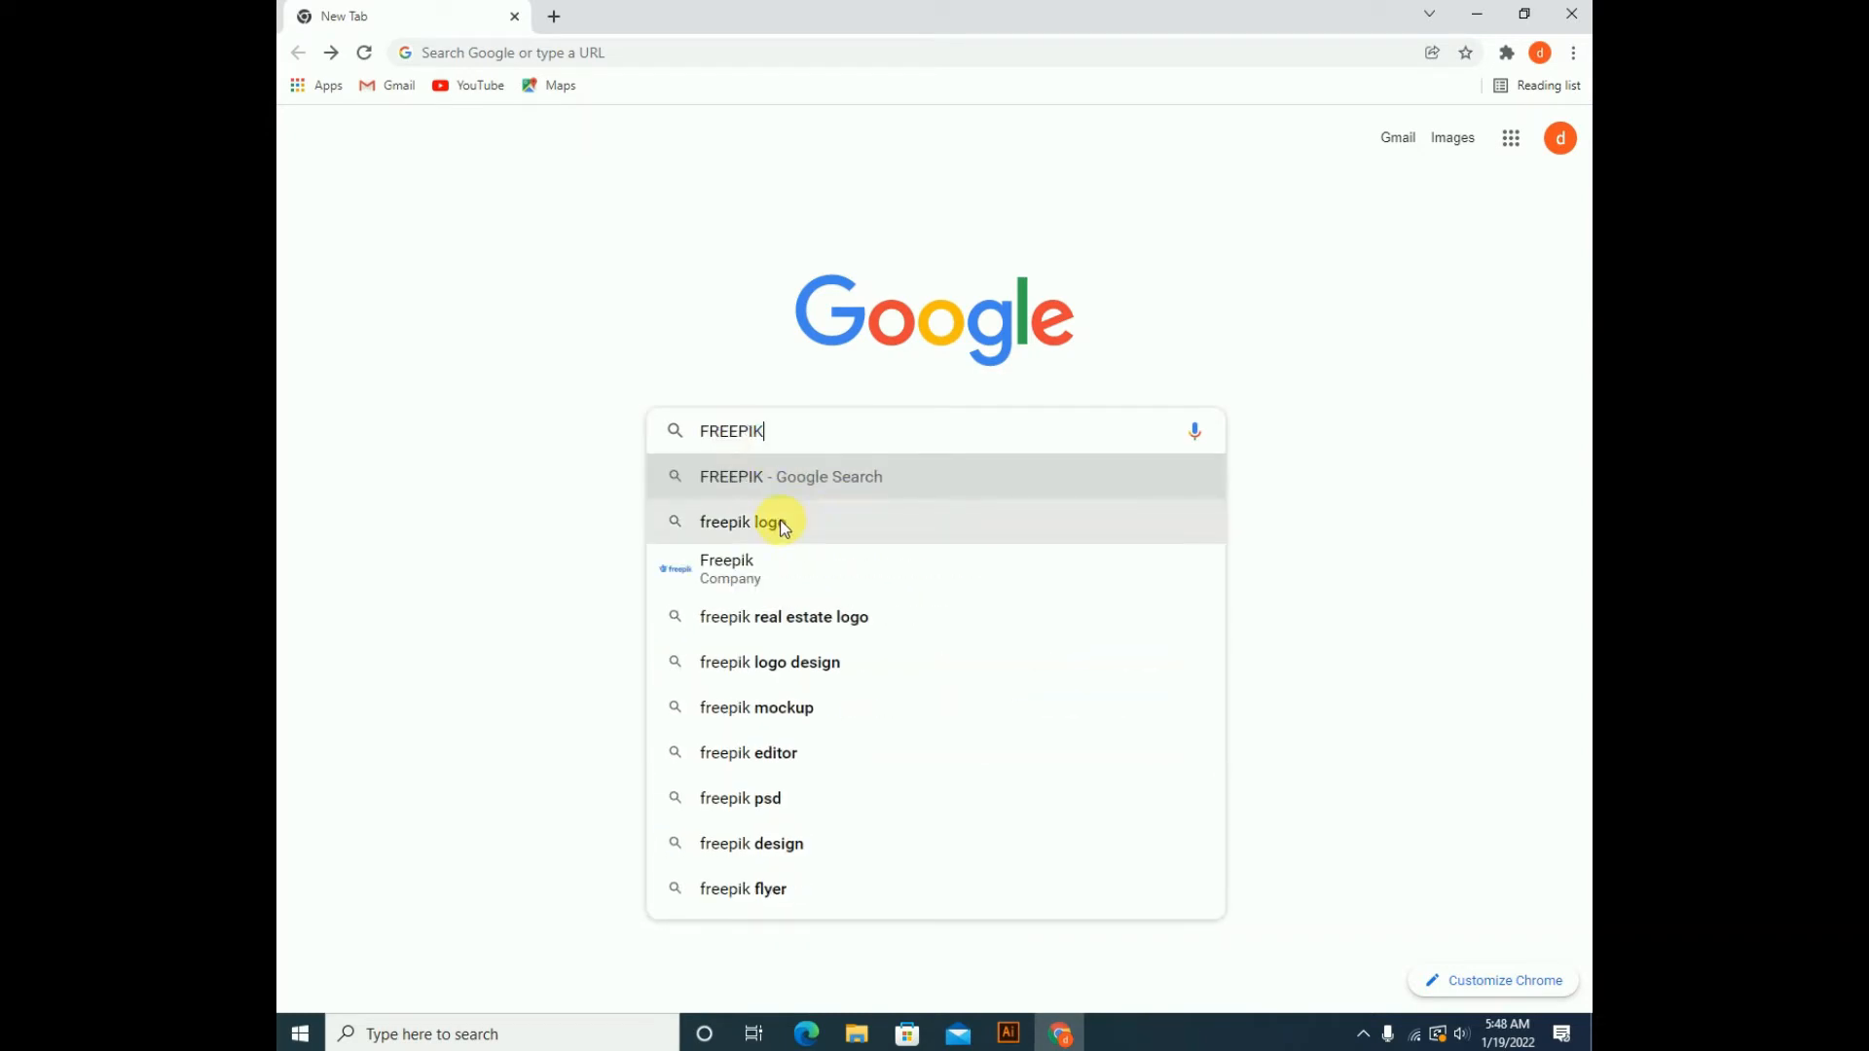
{"action": "left_click", "coordinate": [772, 560]}
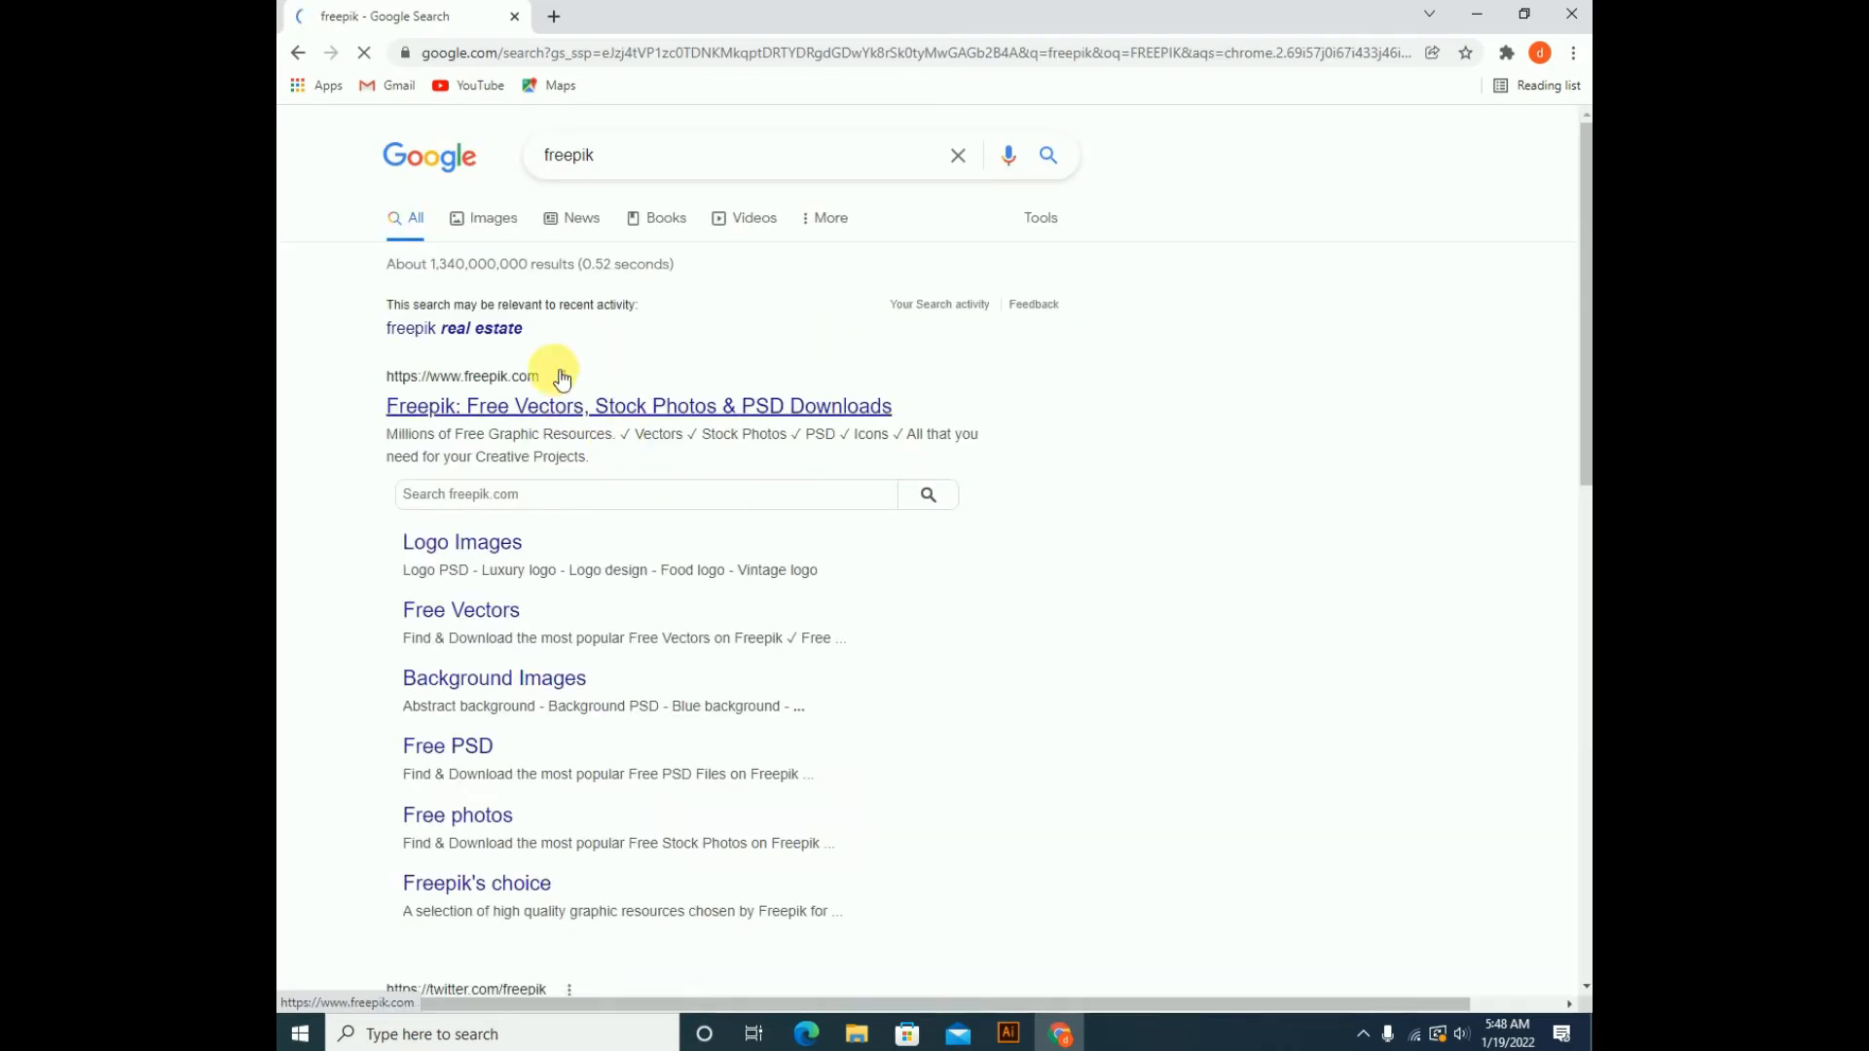
{"action": "left_click", "coordinate": [516, 420]}
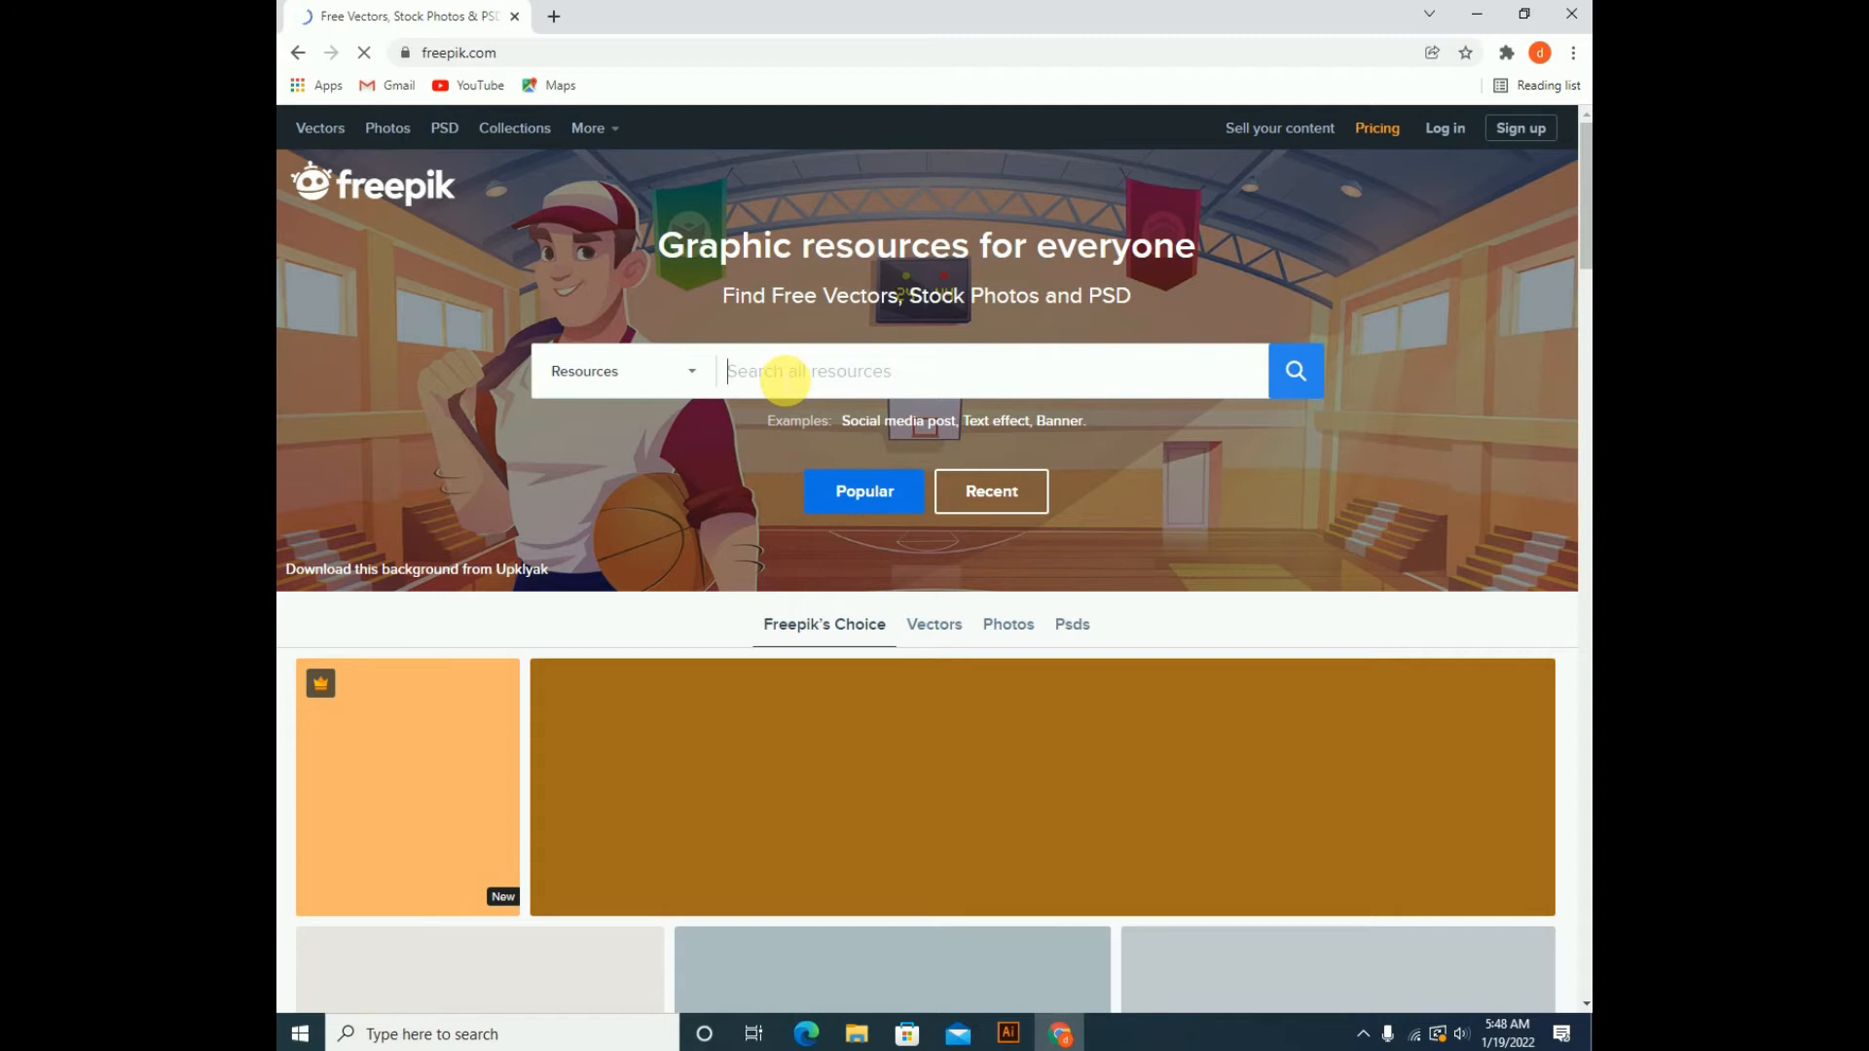
- Search Freepik for real estate logo, examine the designs, and go back to the new tab page
{"action": "type", "text": "REAL ESTATE"}
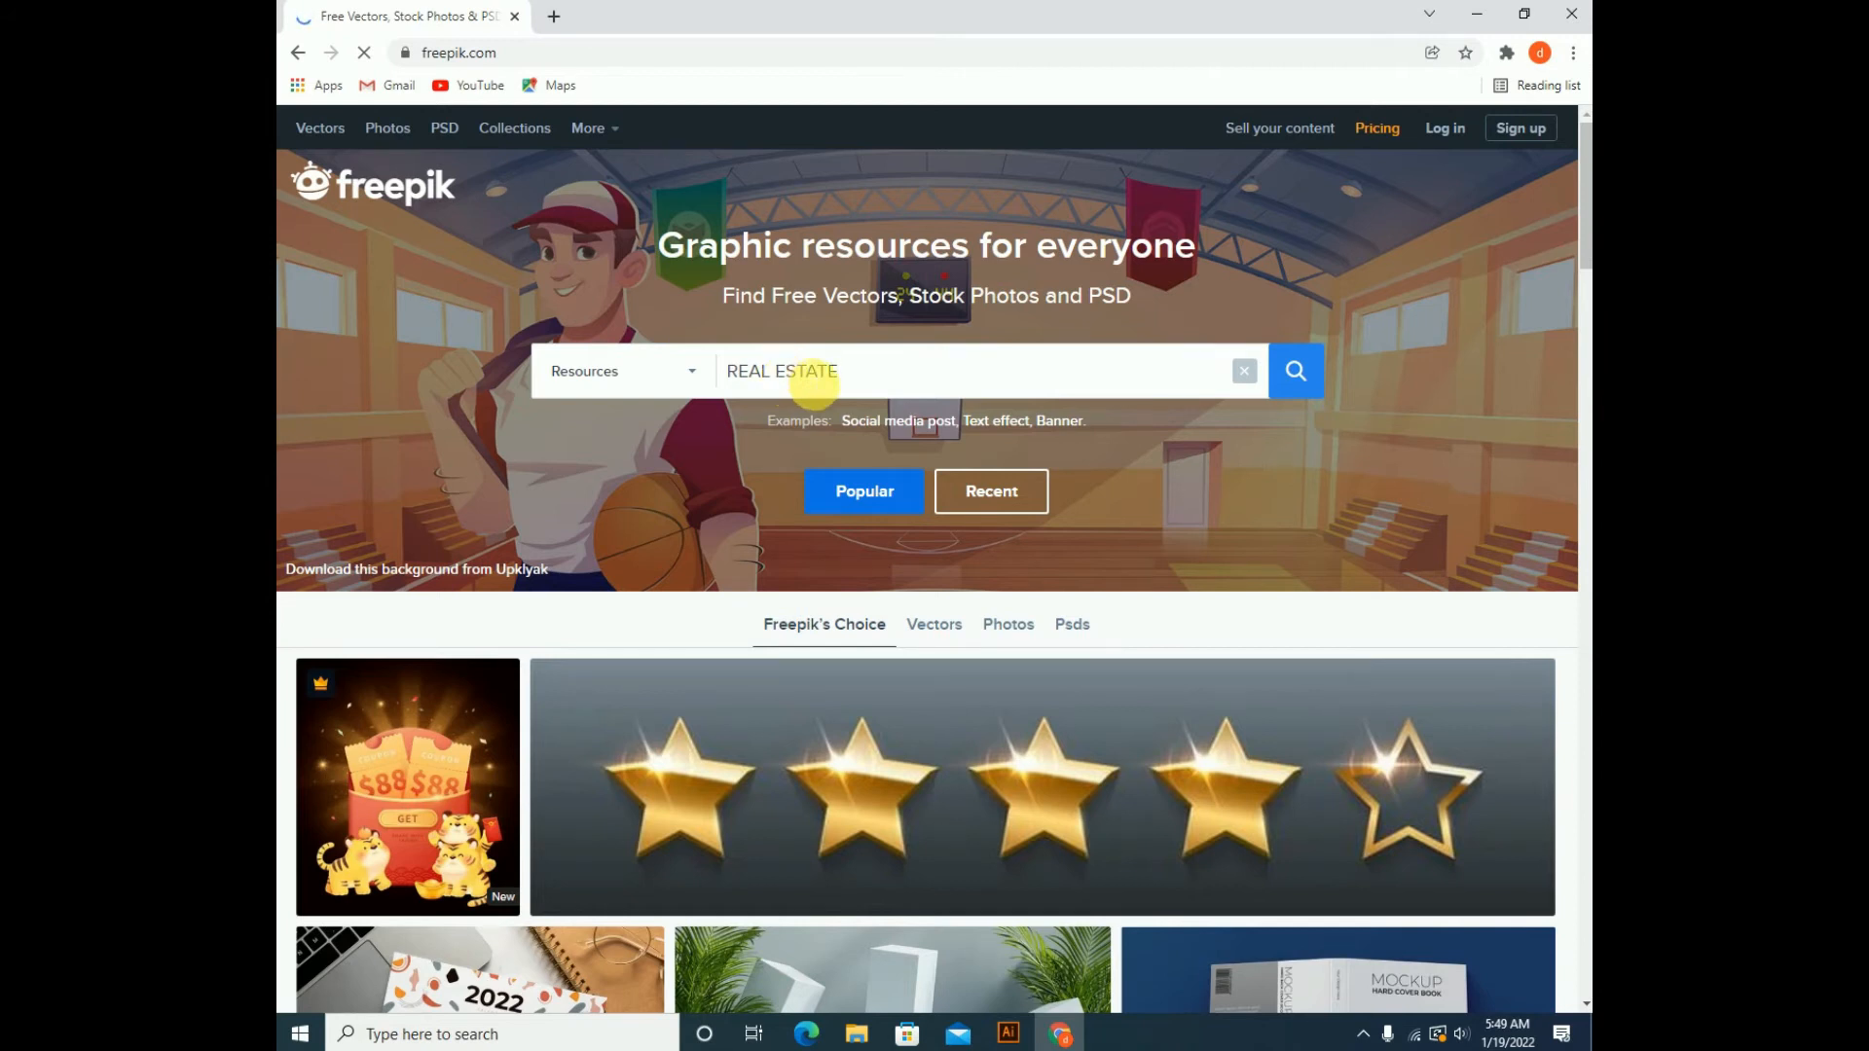
{"action": "left_click", "coordinate": [659, 465]}
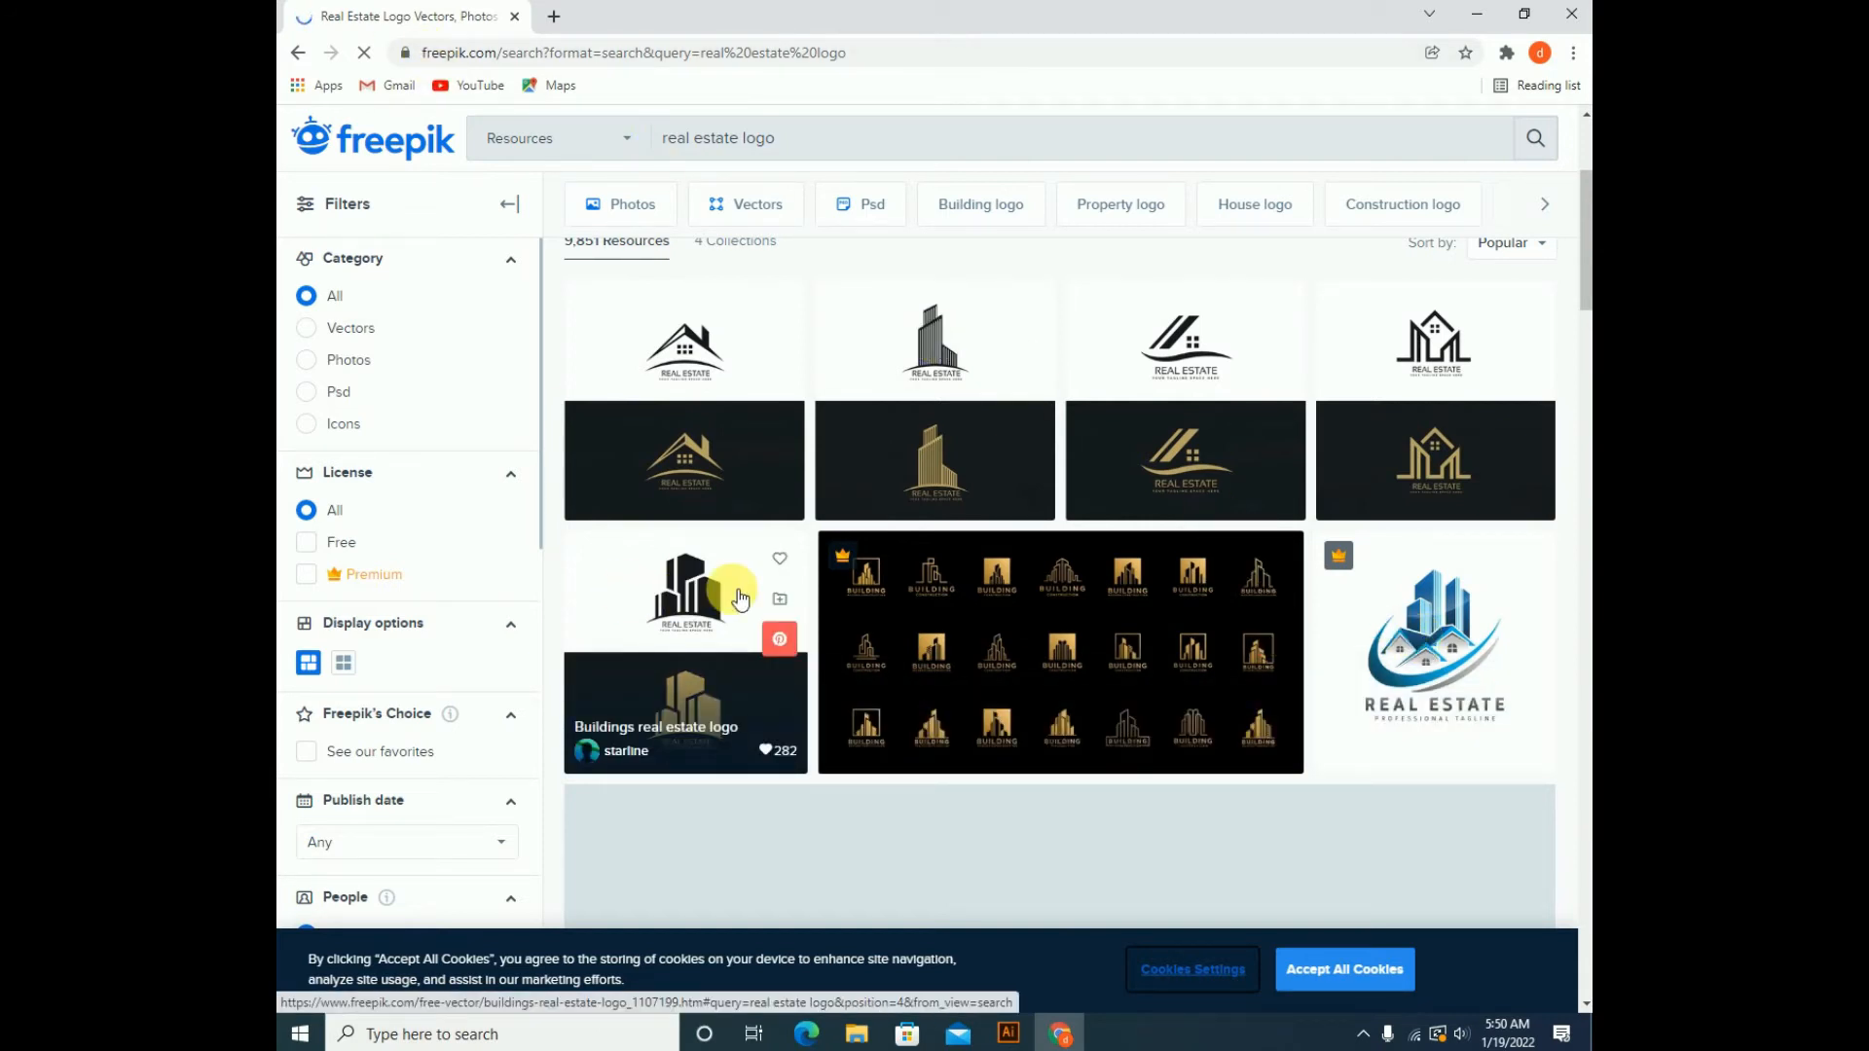
{"action": "left_click", "coordinate": [300, 54]}
{"action": "left_click", "coordinate": [302, 54]}
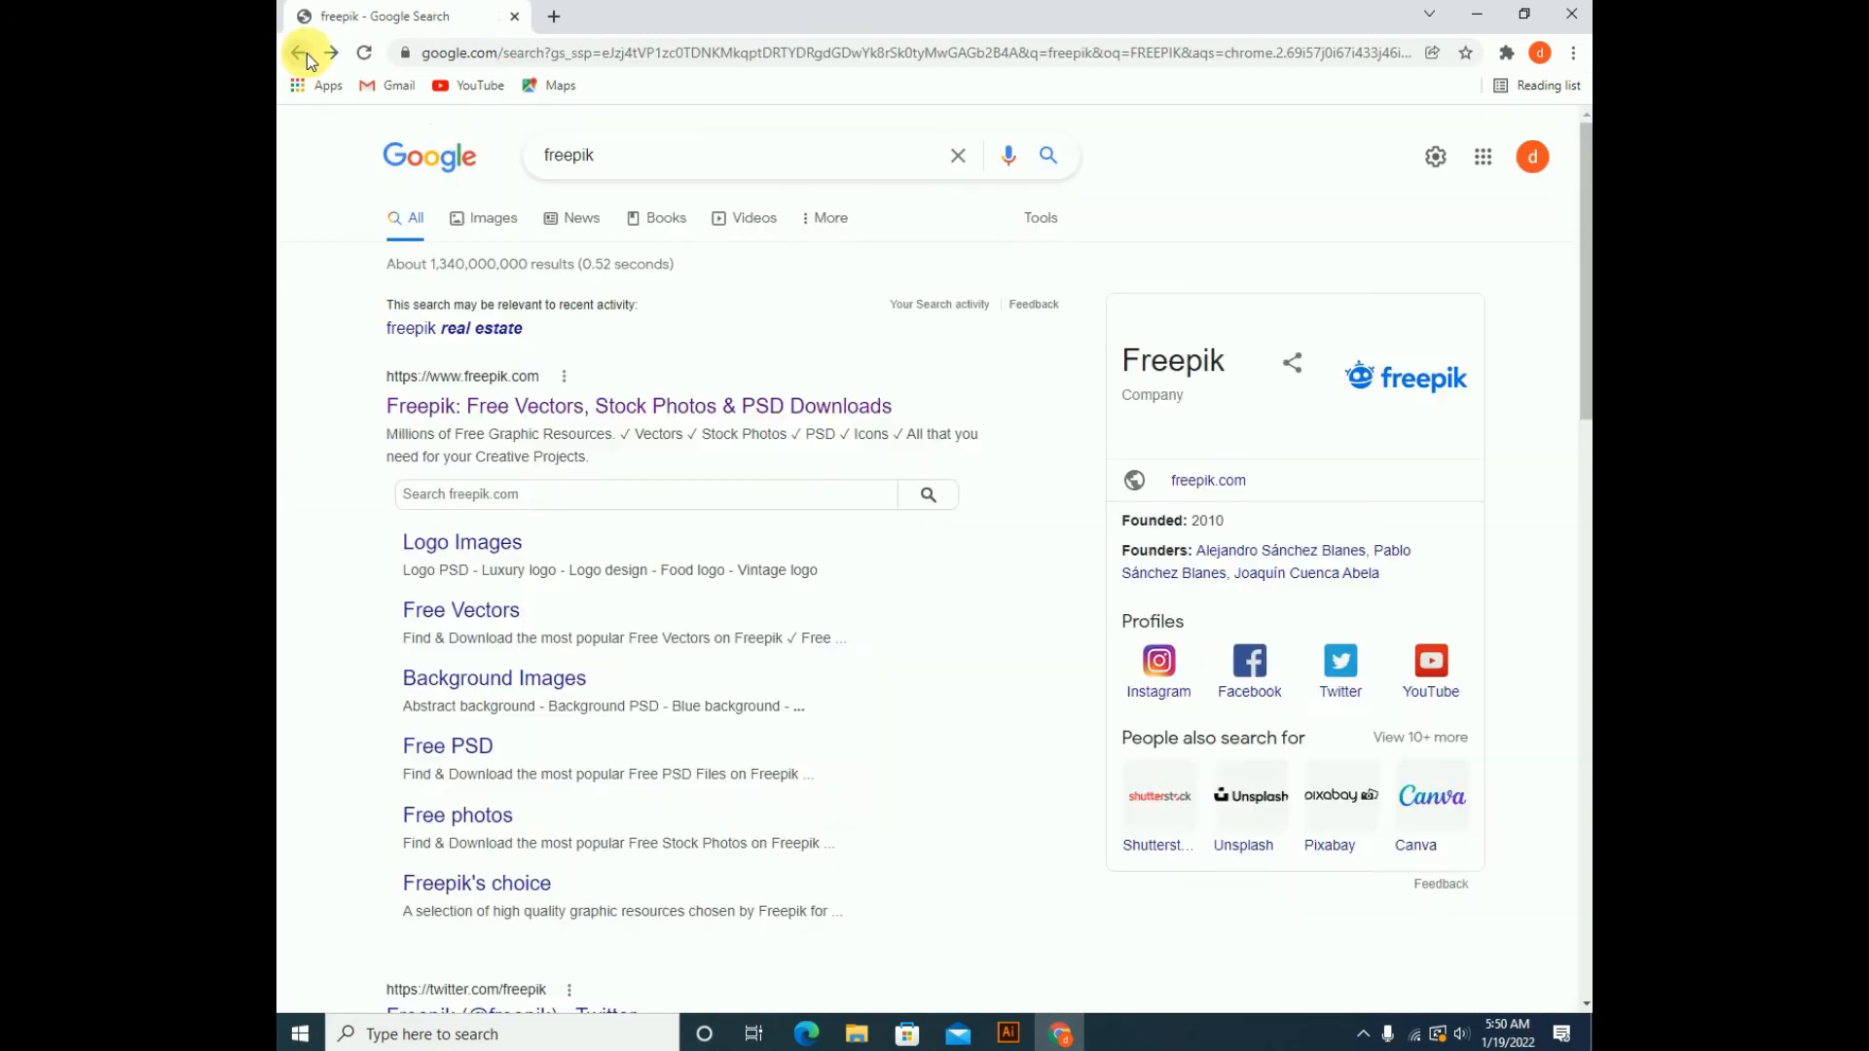
{"action": "left_click", "coordinate": [302, 53]}
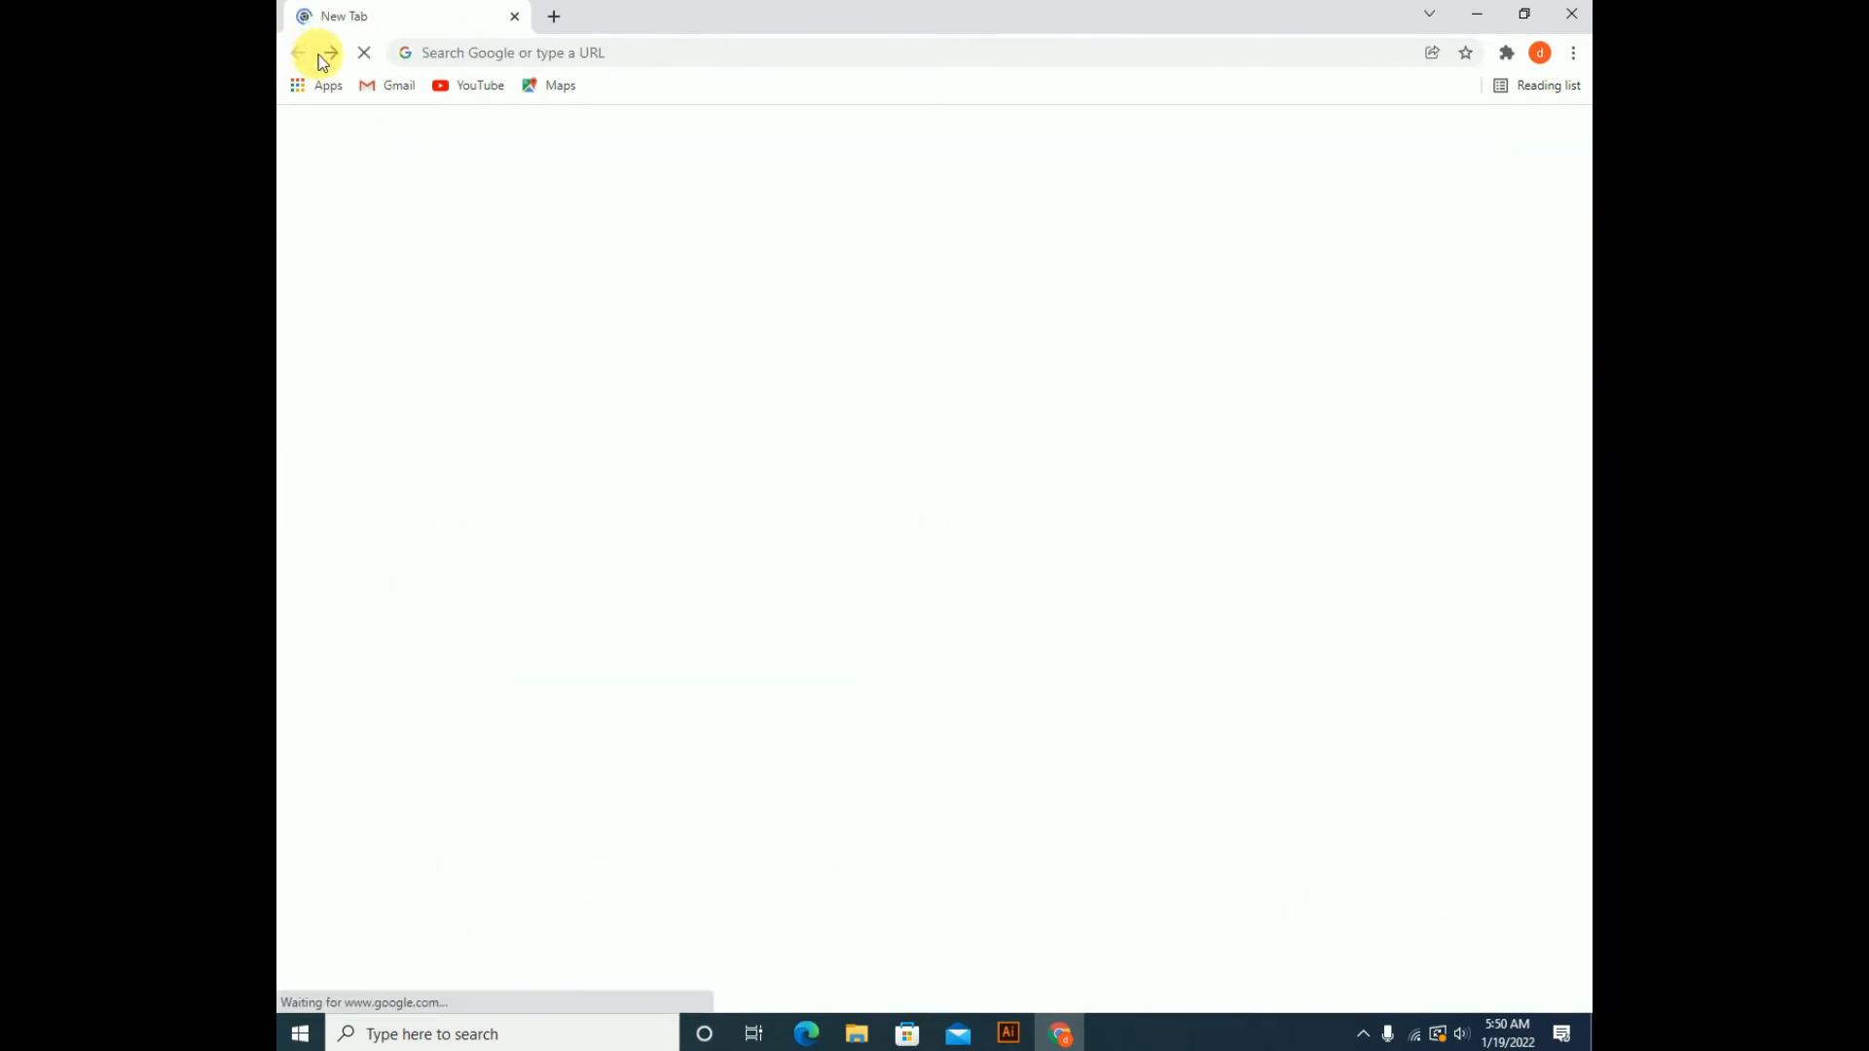
- Search Google Images for real estate logo and save the Alamy image of buildings and houses on a blue oval ring
{"action": "left_click", "coordinate": [733, 428]}
{"action": "left_click", "coordinate": [756, 483]}
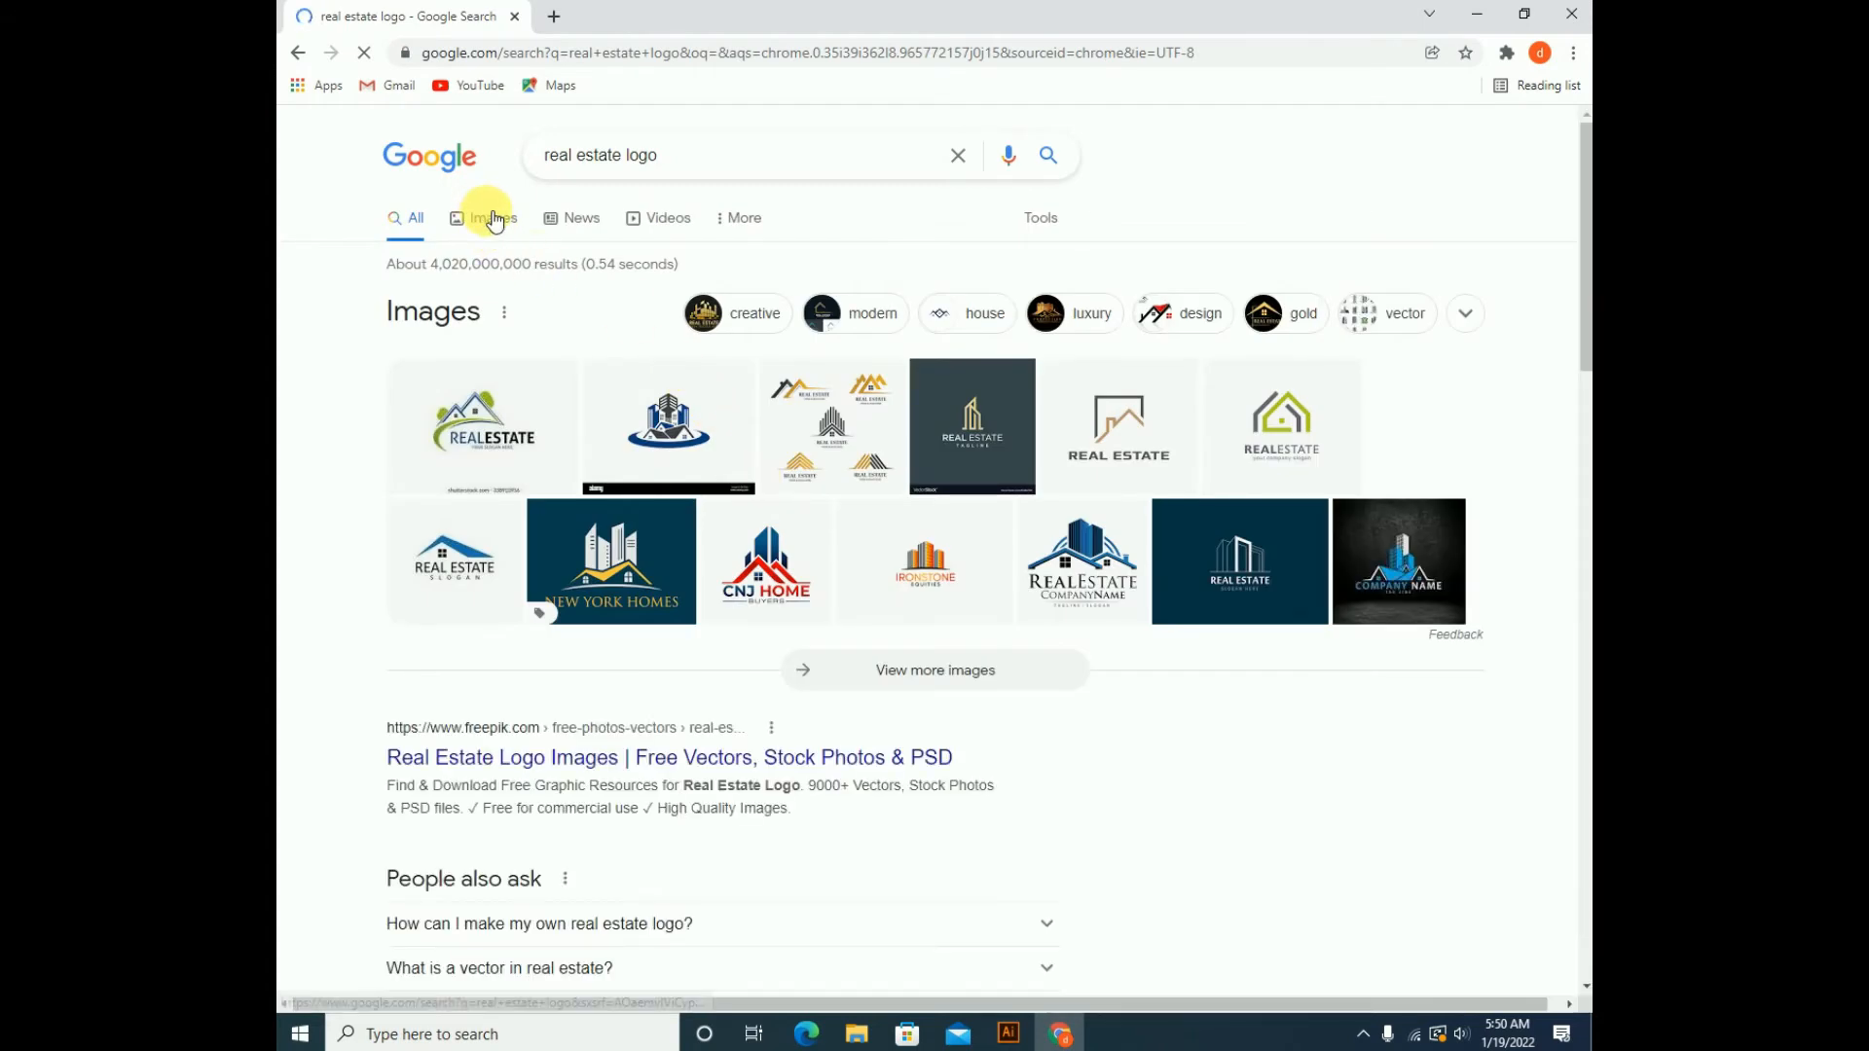
{"action": "left_click", "coordinate": [500, 224]}
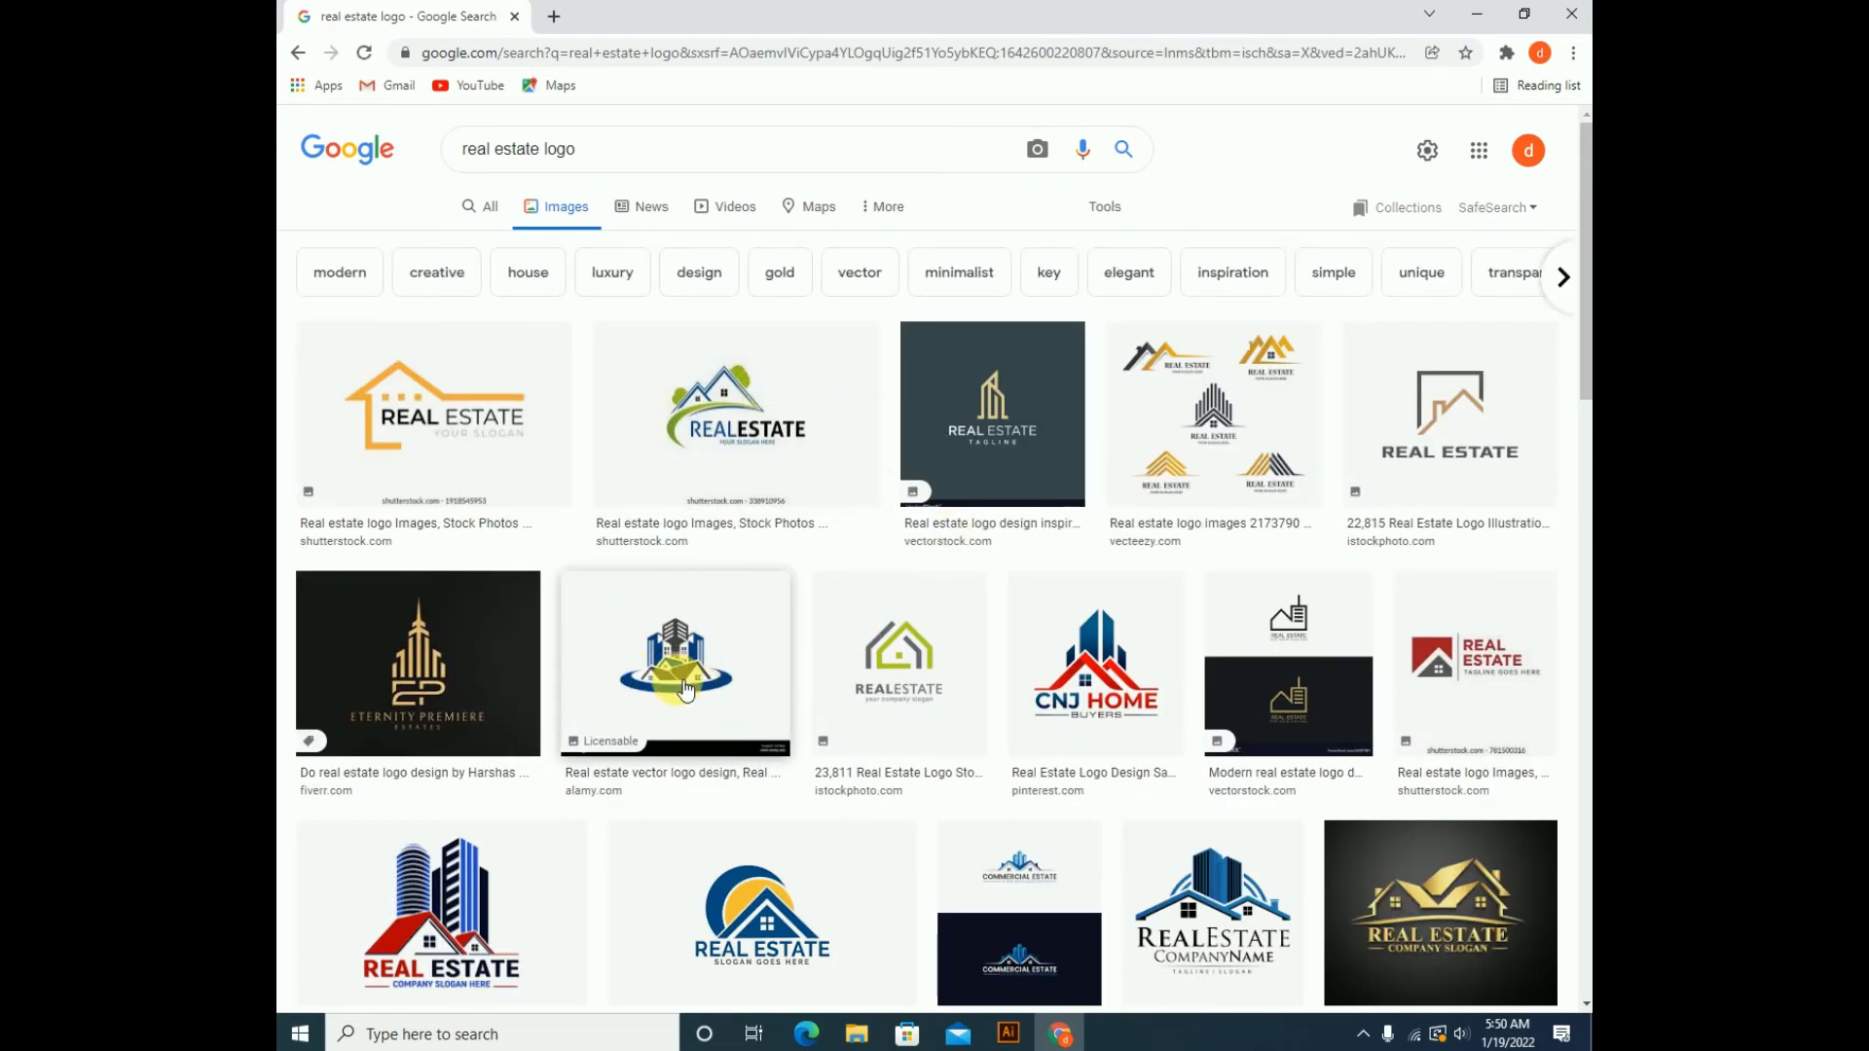
{"action": "left_click", "coordinate": [641, 684]}
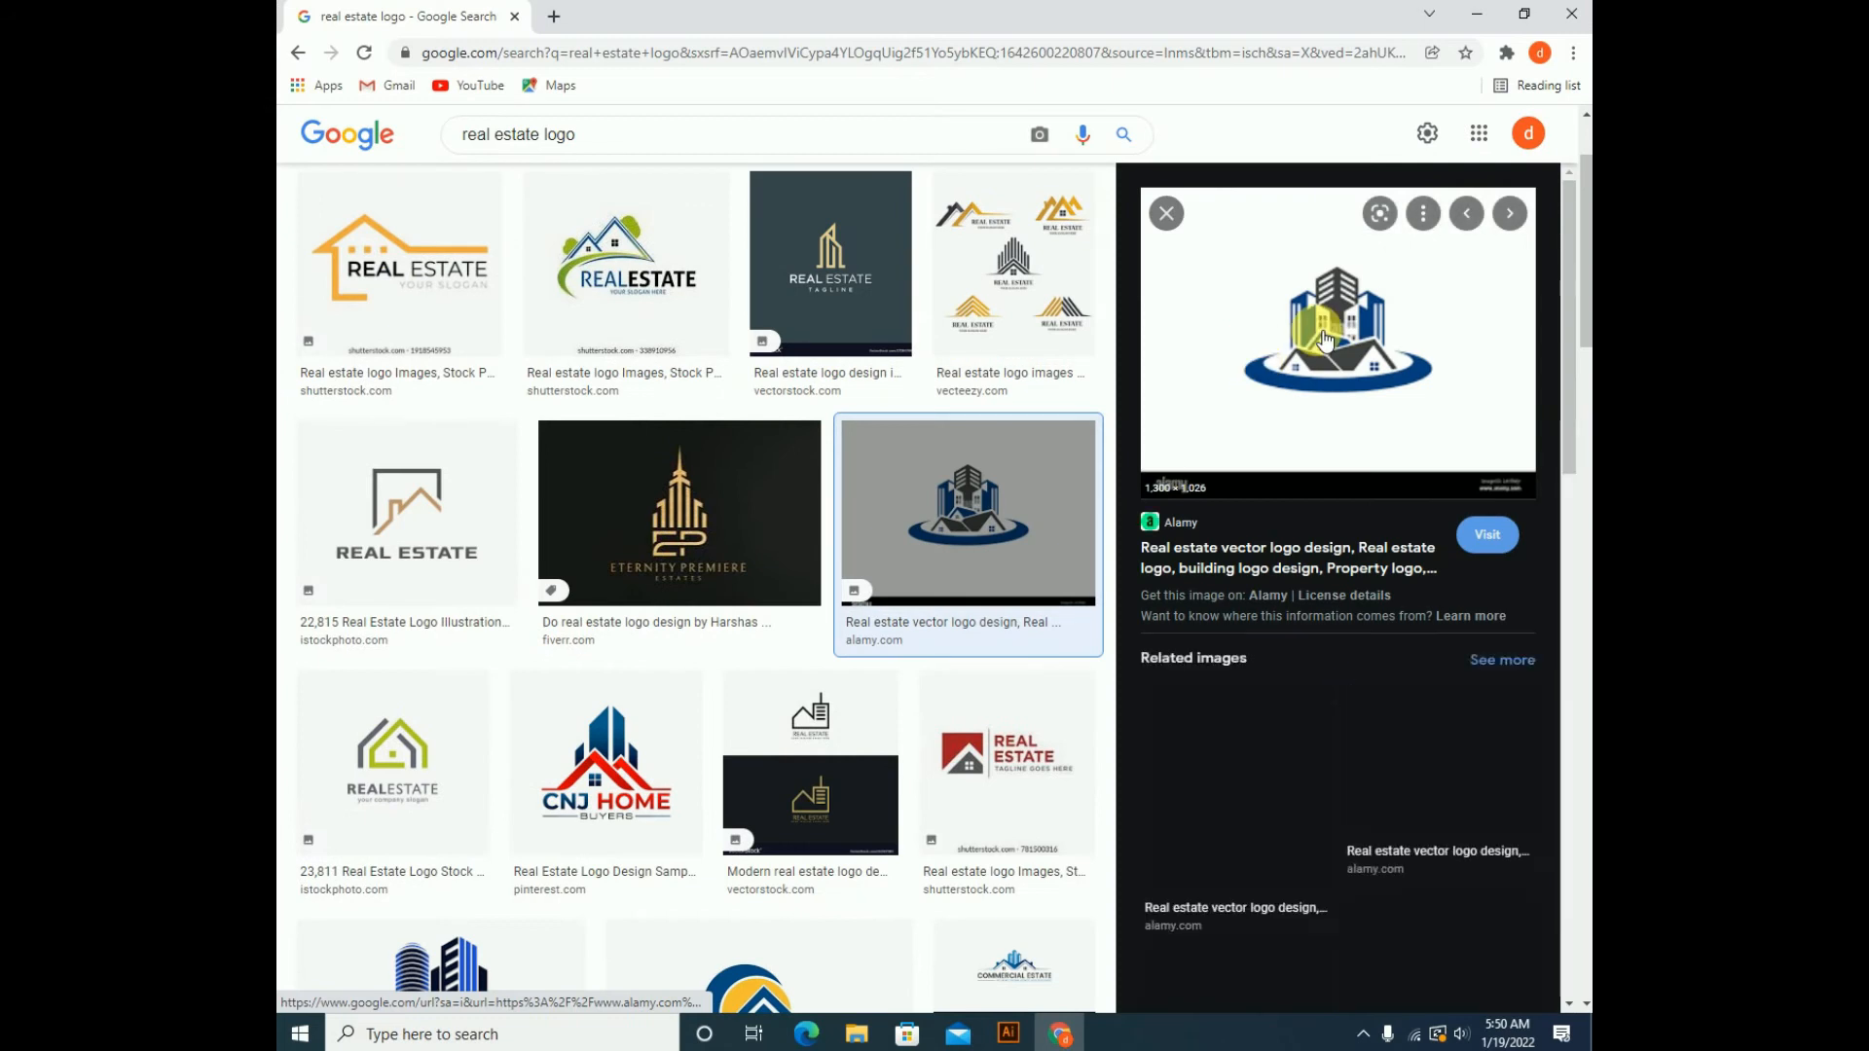
{"action": "right_click", "coordinate": [1314, 330]}
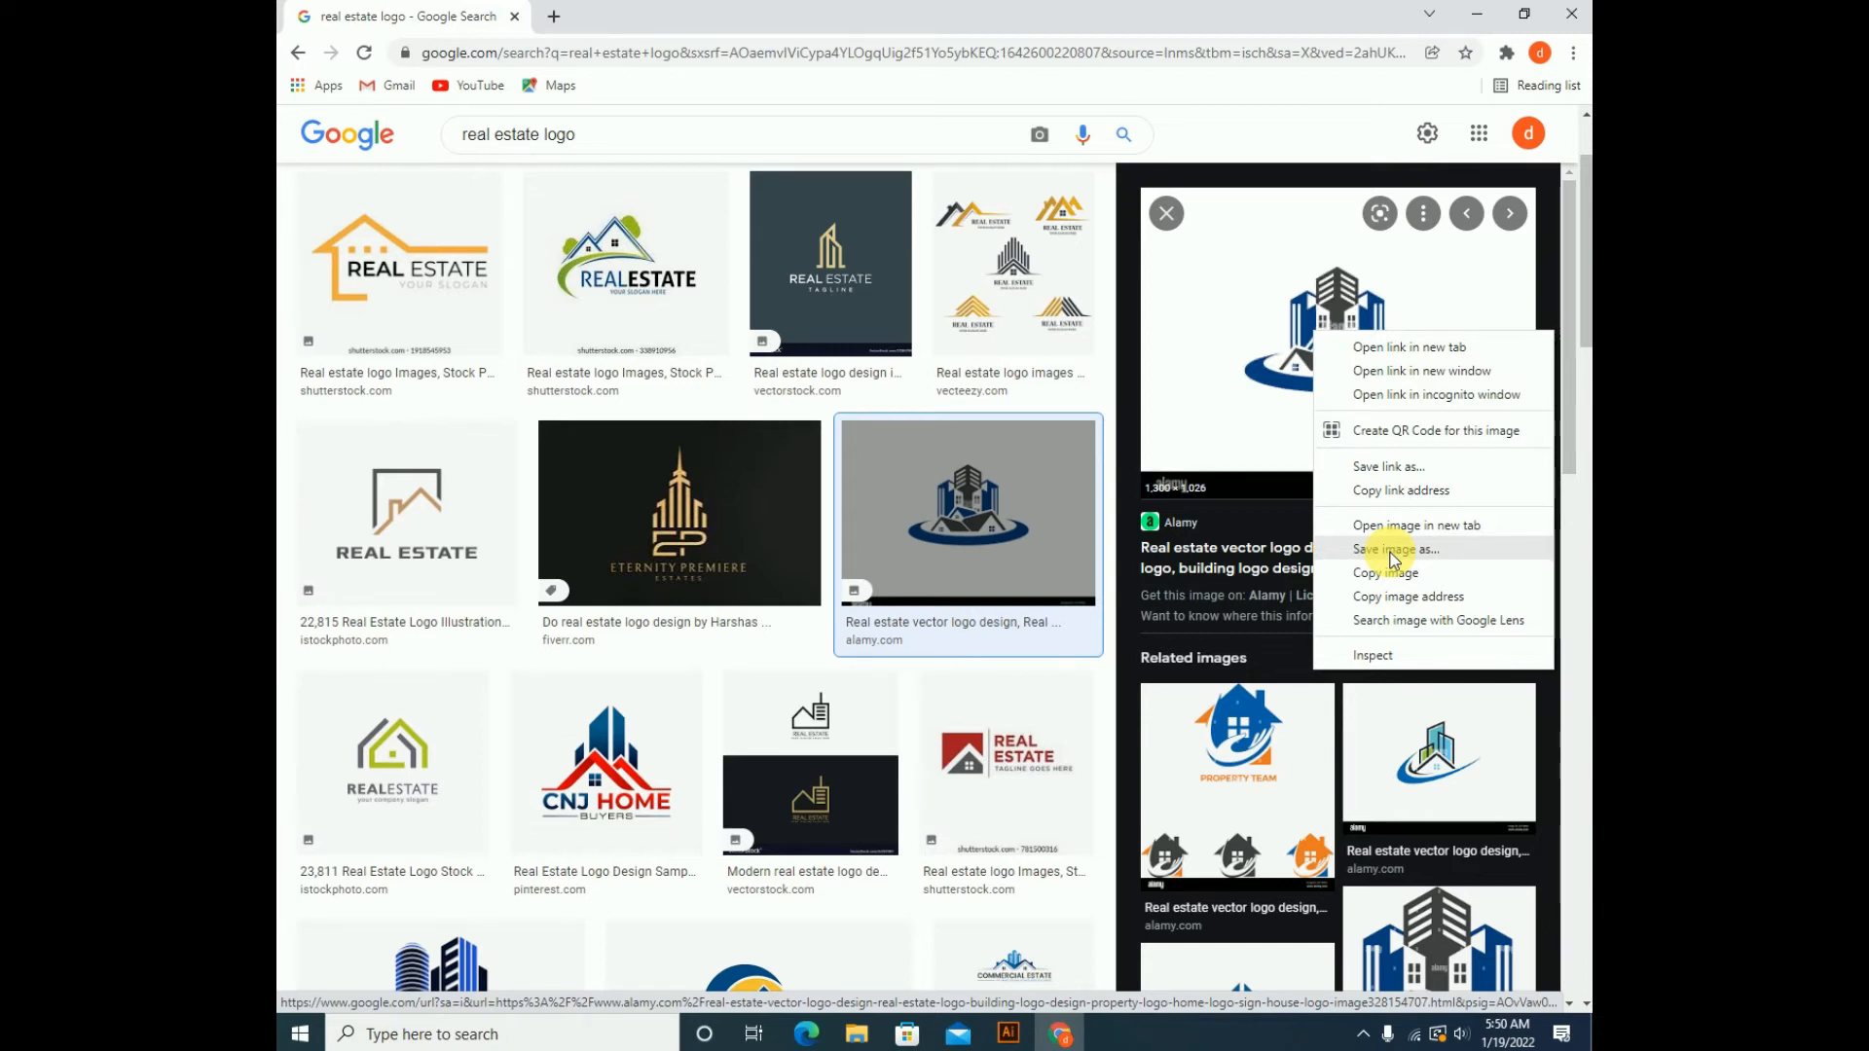
{"action": "left_click", "coordinate": [1394, 550]}
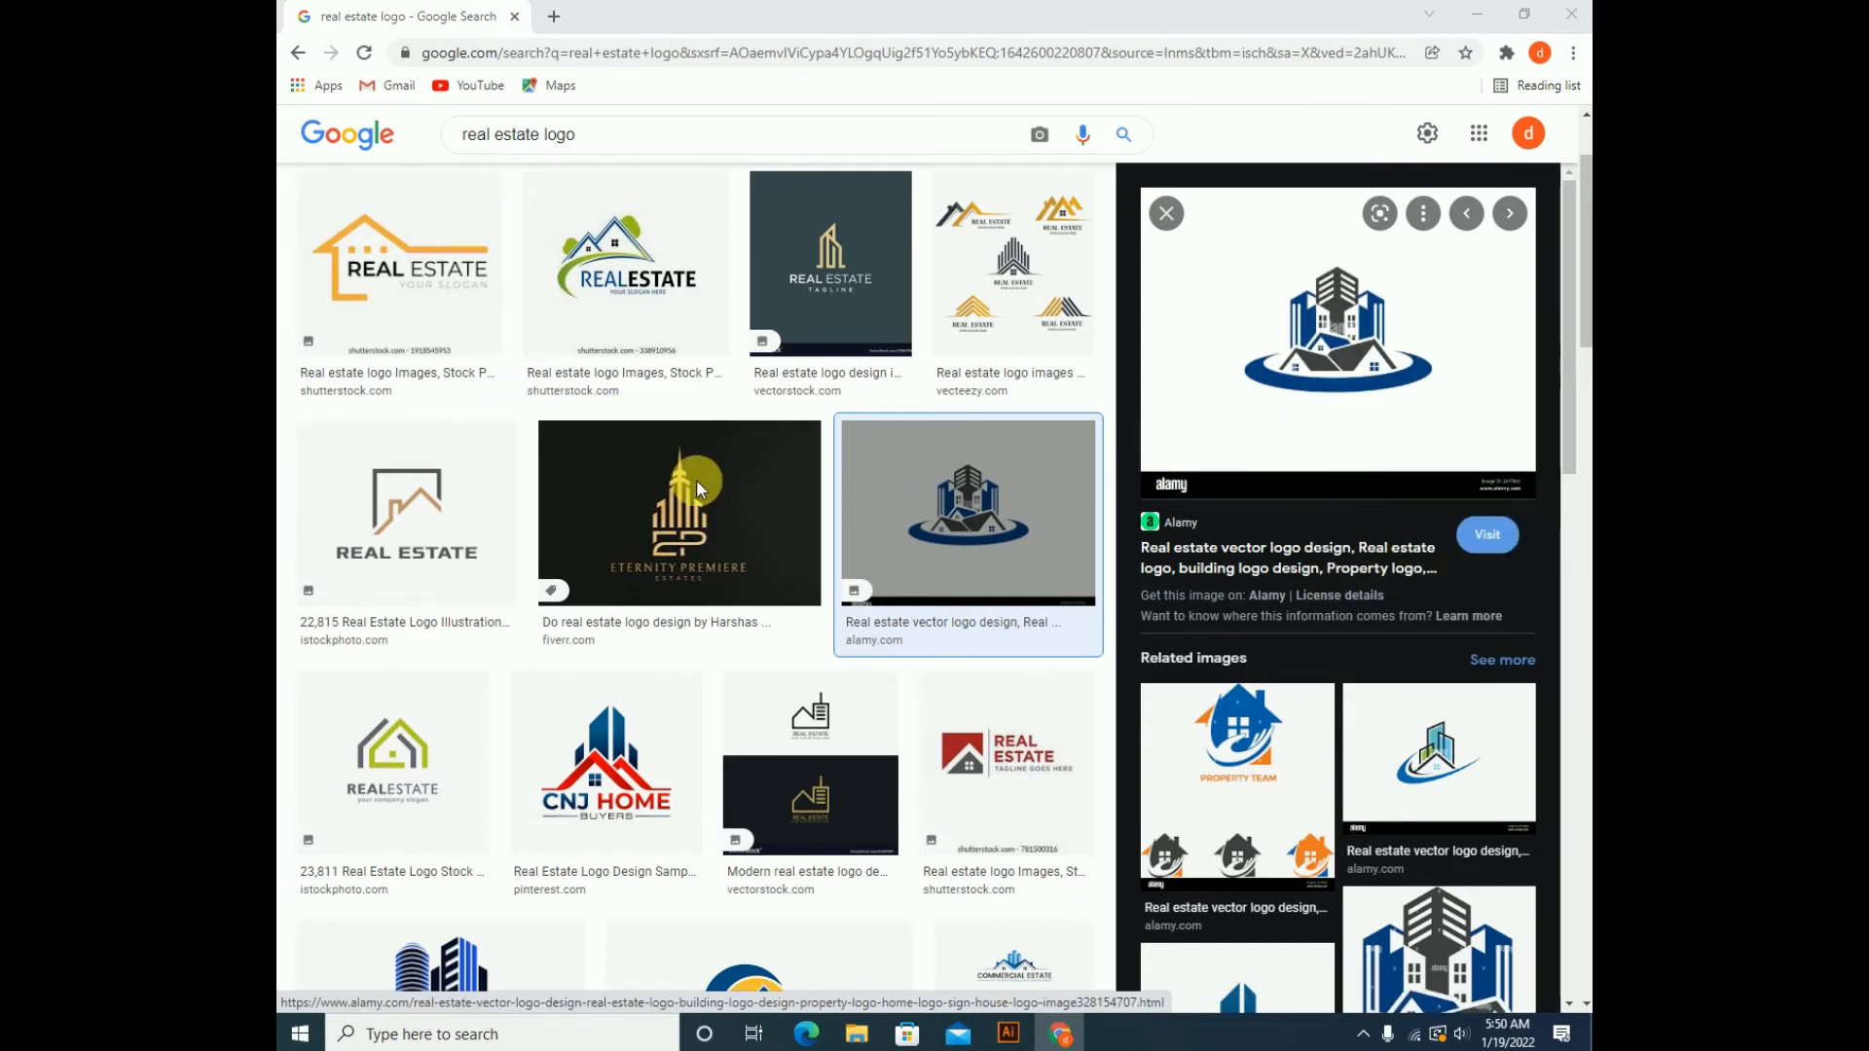
{"action": "left_click", "coordinate": [1156, 490]}
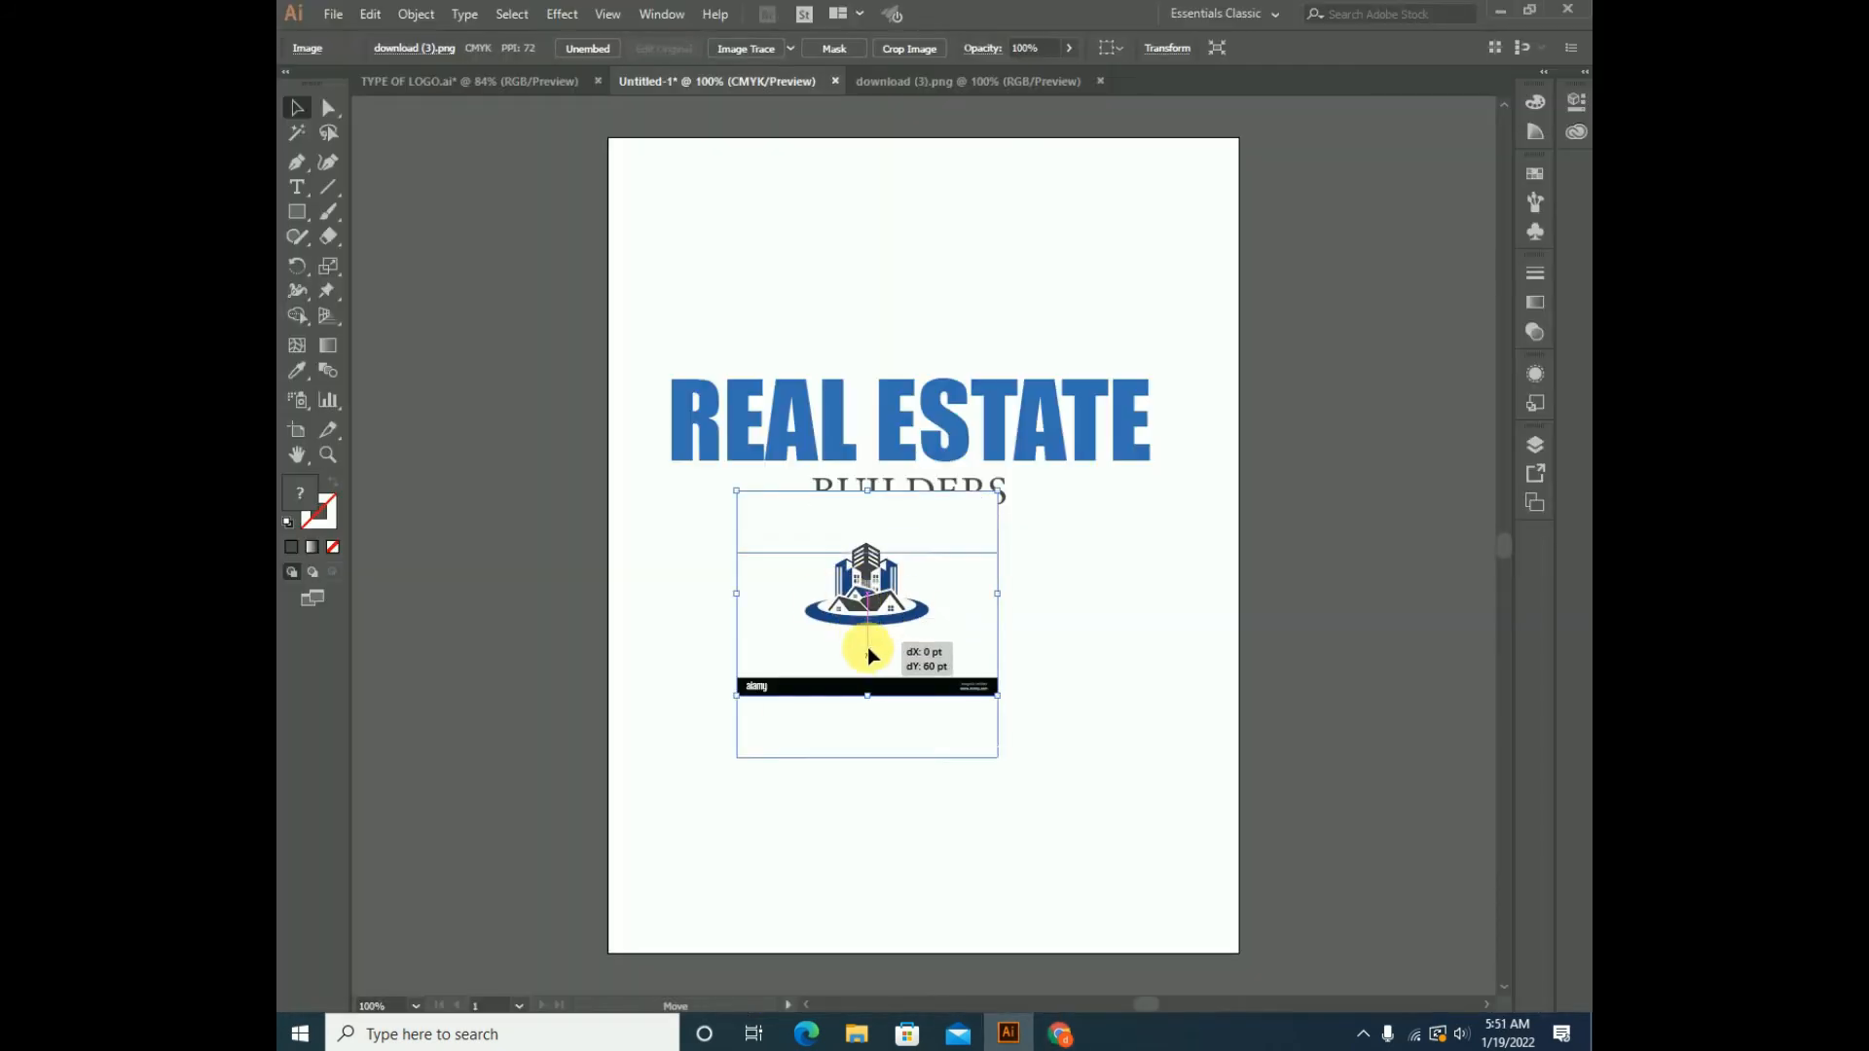
- In Illustrator, enlarge the placed reference image below BUILDERS and trace its blue oval ring with the Pen tool
{"action": "left_click_drag", "start_coordinate": [1008, 563], "coordinate": [1063, 521]}
{"action": "left_click_drag", "start_coordinate": [747, 769], "coordinate": [689, 815]}
{"action": "left_click", "coordinate": [297, 167]}
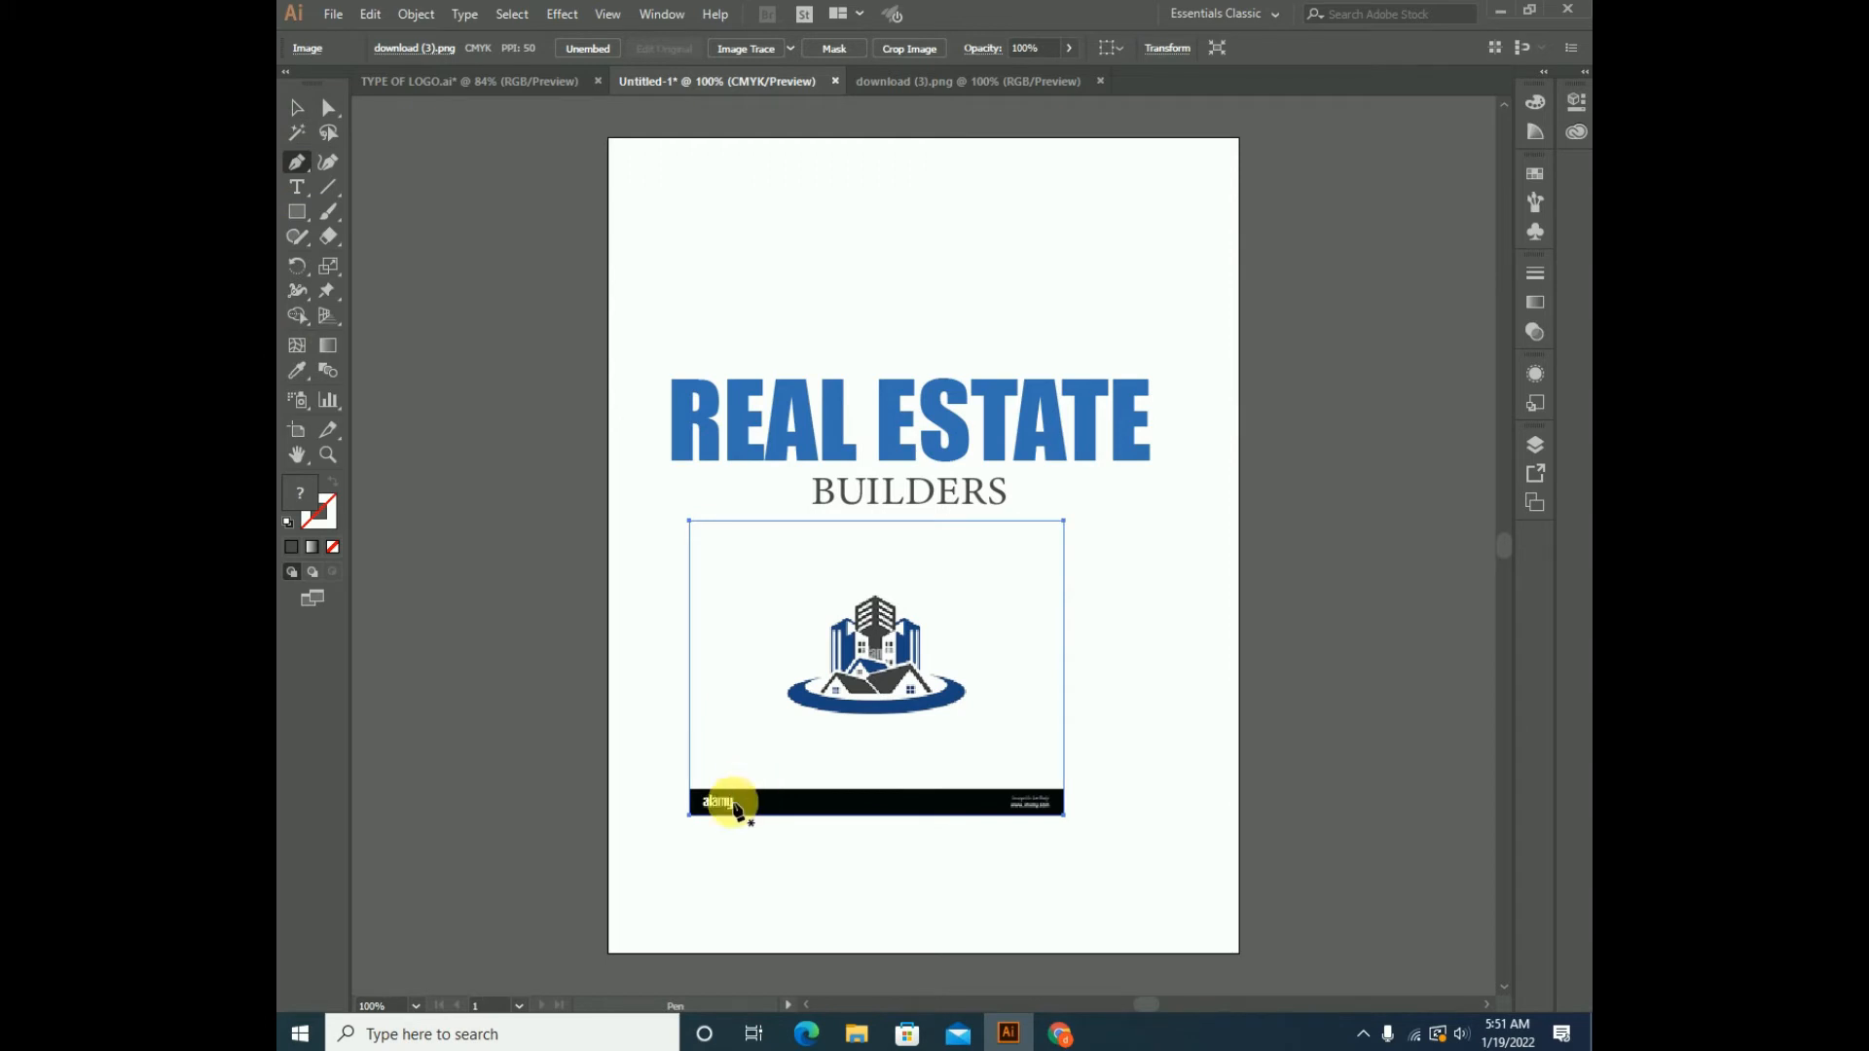
{"action": "left_click", "coordinate": [820, 684]}
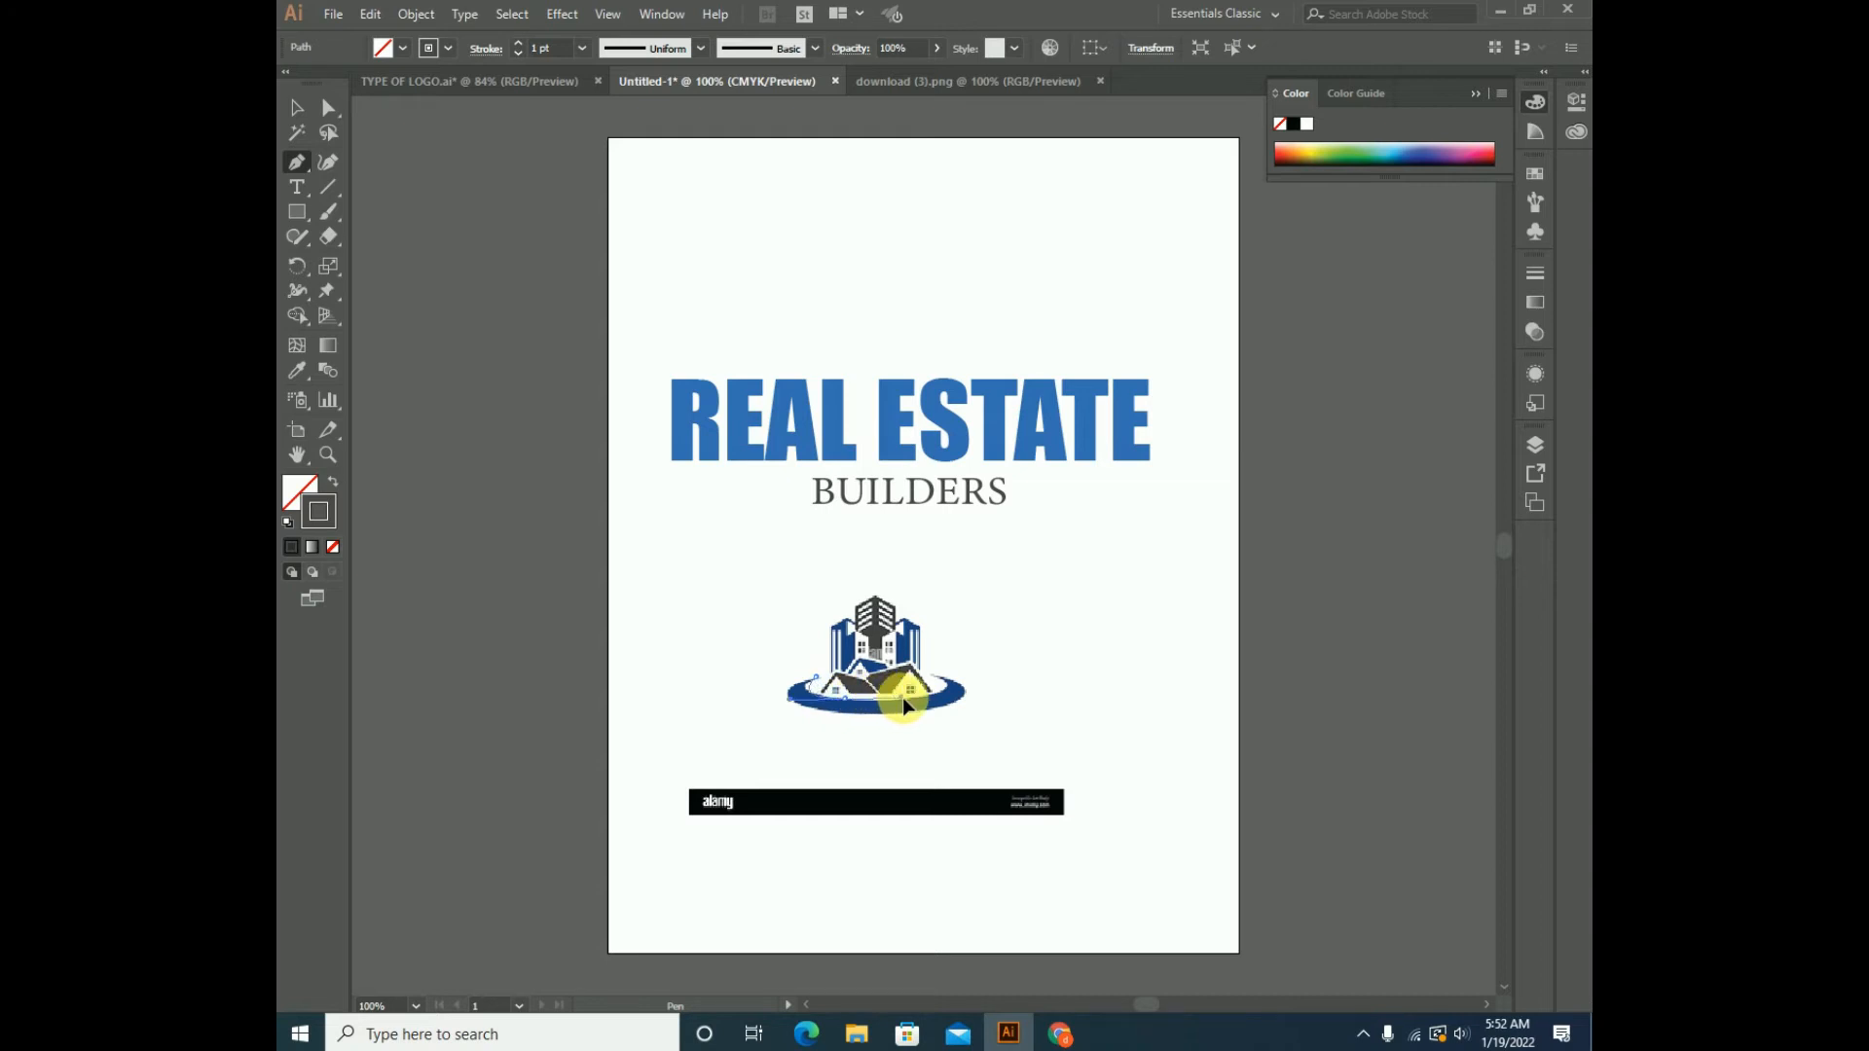
{"action": "mouse_move", "coordinate": [913, 707]}
{"action": "left_mouse_down"}
{"action": "mouse_move", "coordinate": [835, 704]}
{"action": "mouse_move", "coordinate": [959, 695]}
{"action": "mouse_move", "coordinate": [917, 672]}
{"action": "left_mouse_up"}
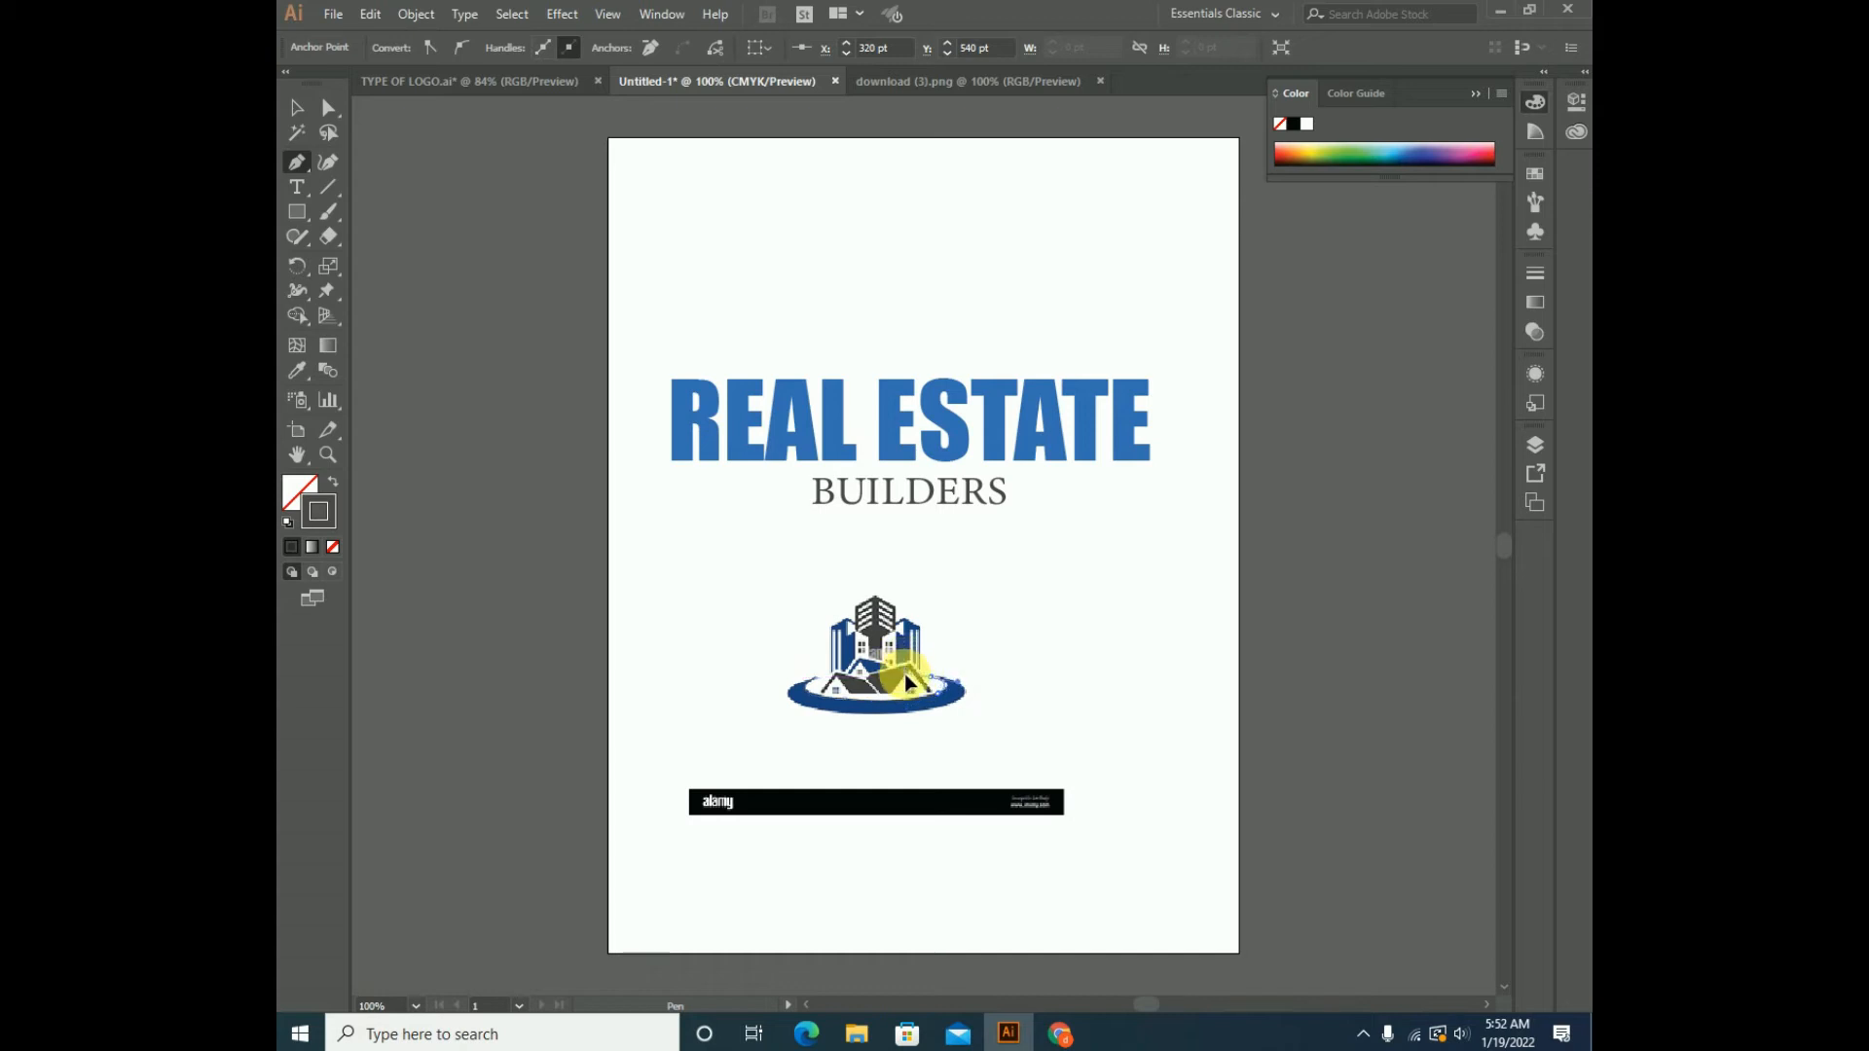
{"action": "left_click_drag", "start_coordinate": [920, 684], "coordinate": [952, 713]}
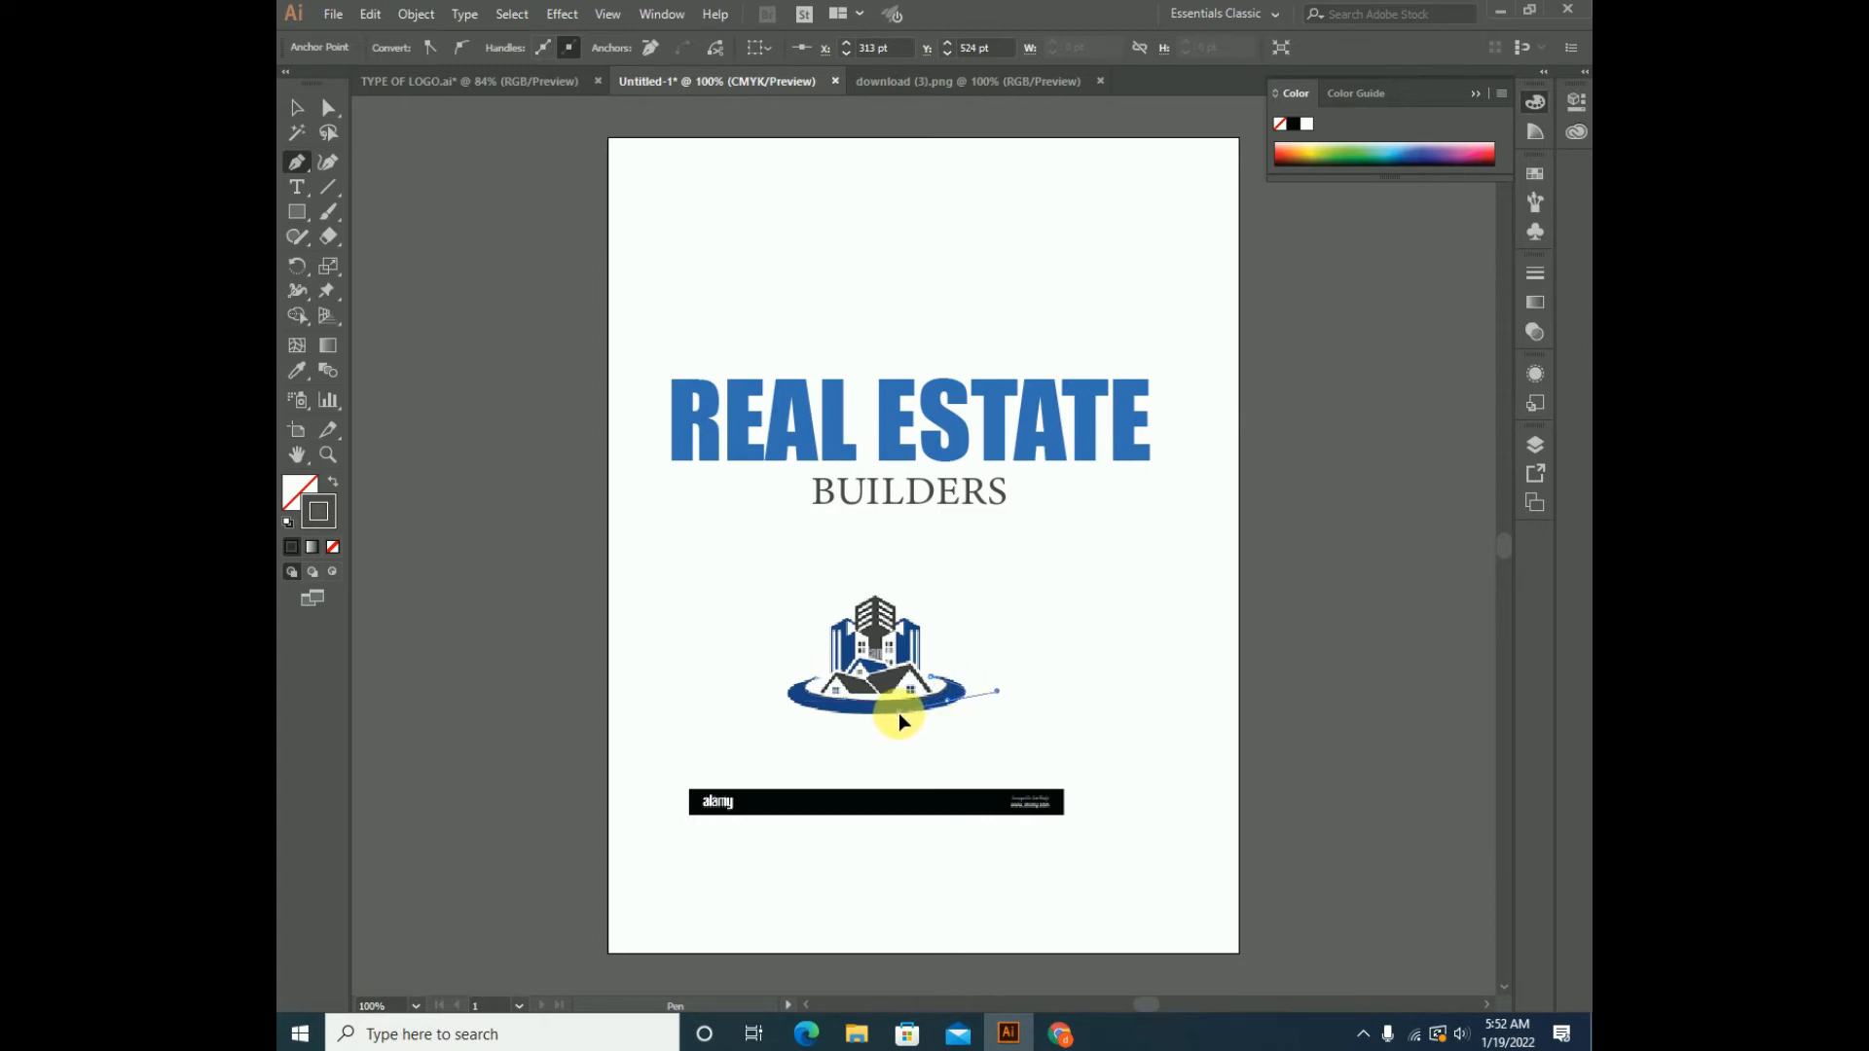
{"action": "left_click_drag", "start_coordinate": [937, 705], "coordinate": [776, 710]}
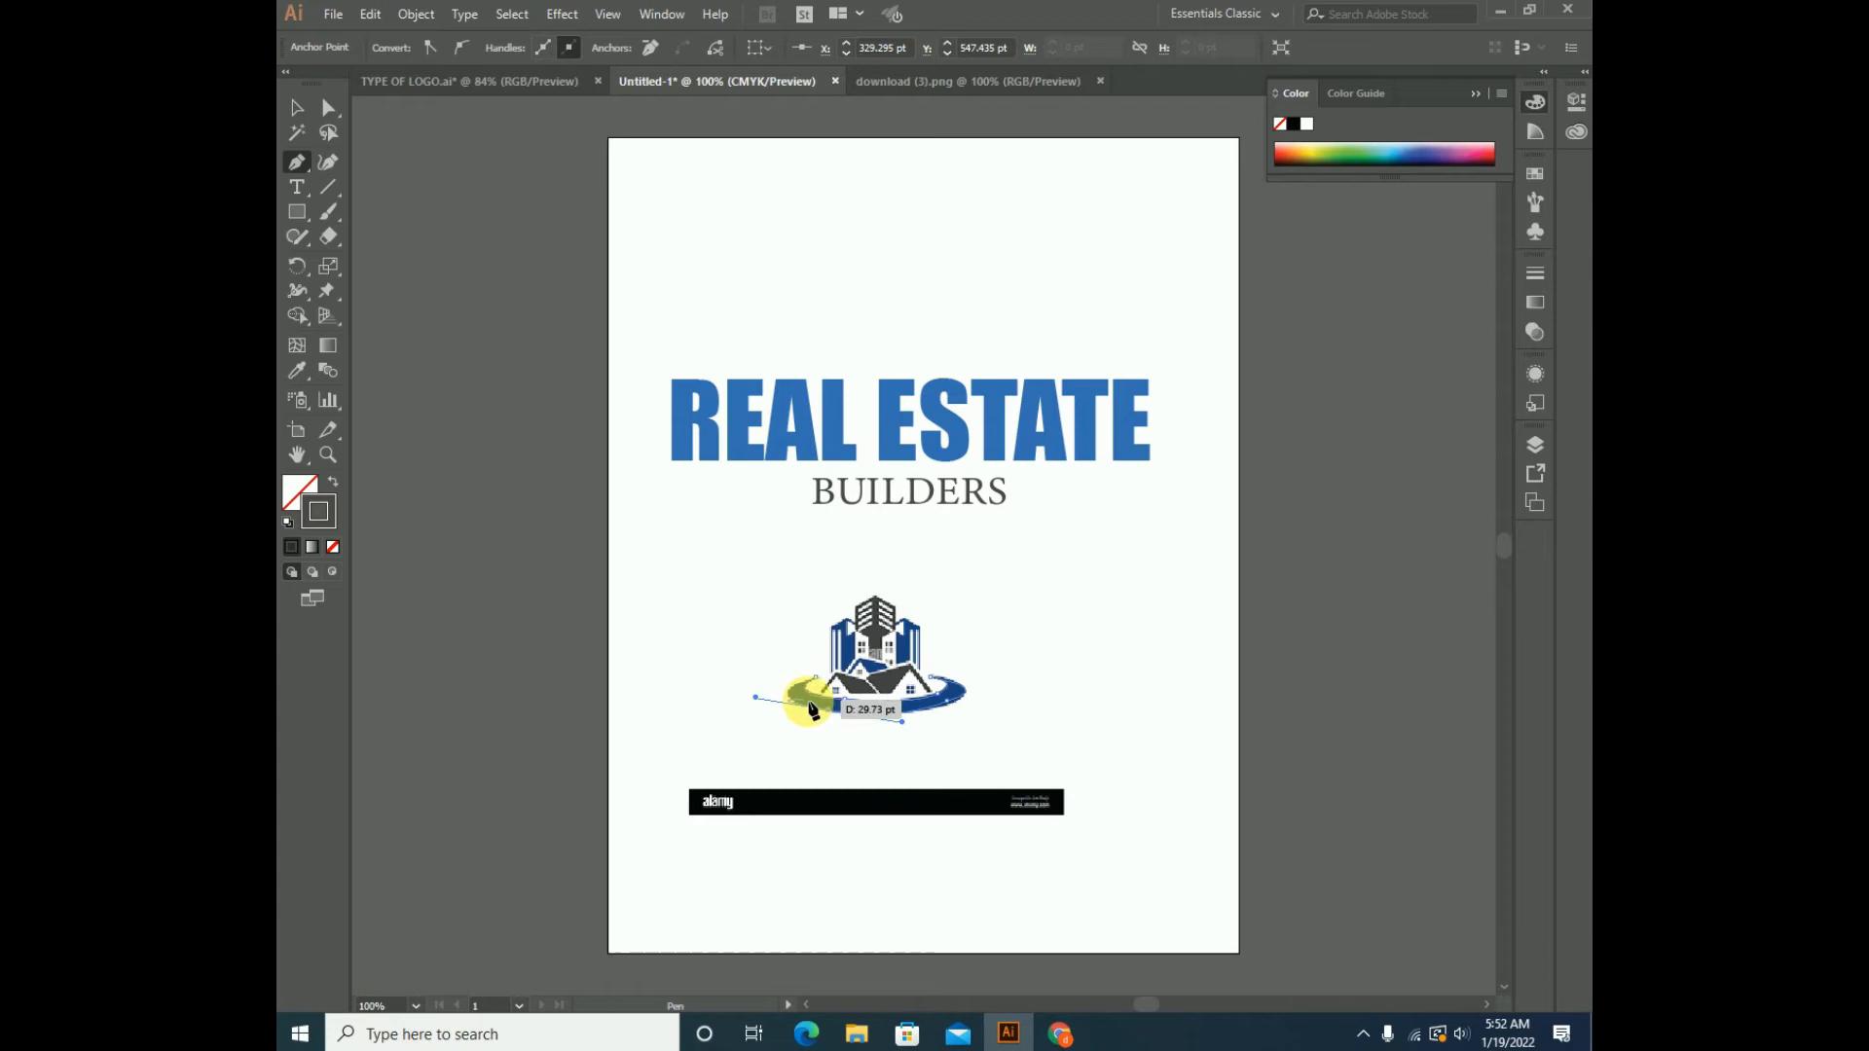
{"action": "left_click_drag", "start_coordinate": [827, 713], "coordinate": [885, 656]}
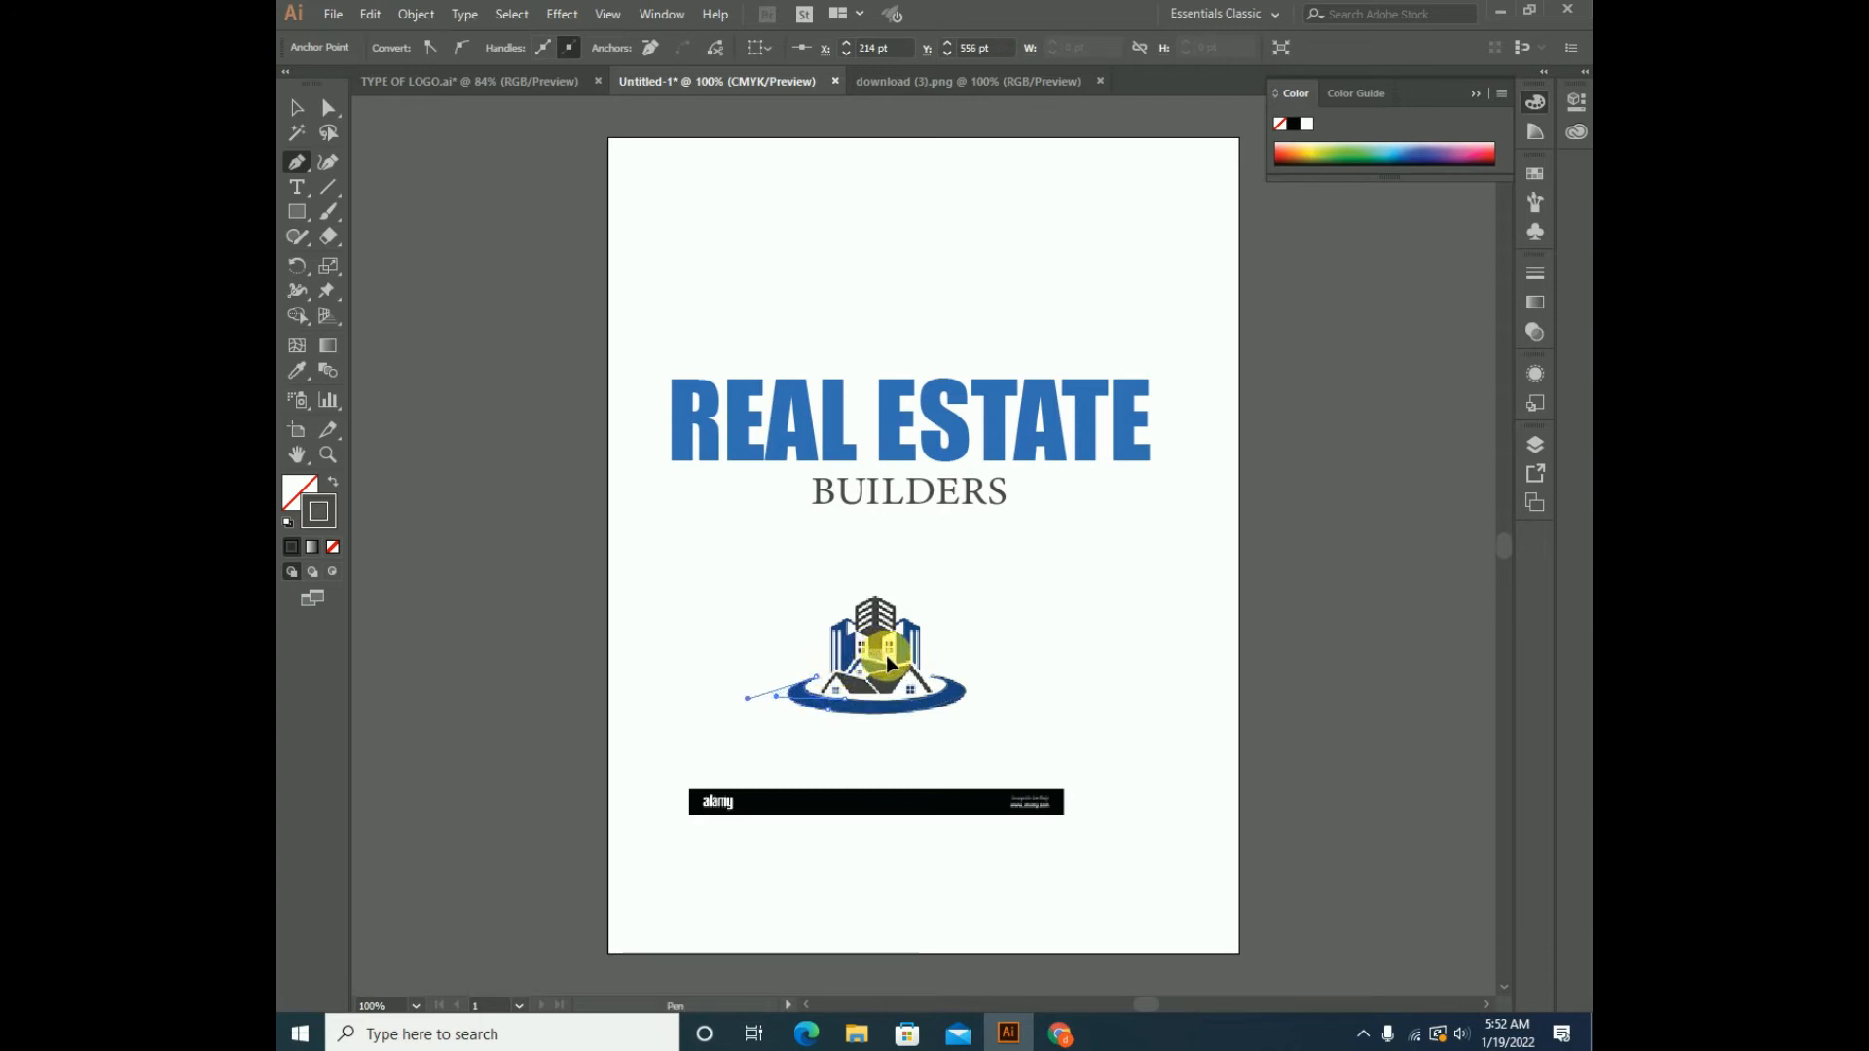
- Fill the traced oval ring with the blue of the REAL ESTATE text using the Eyedropper
{"action": "left_click", "coordinate": [297, 107]}
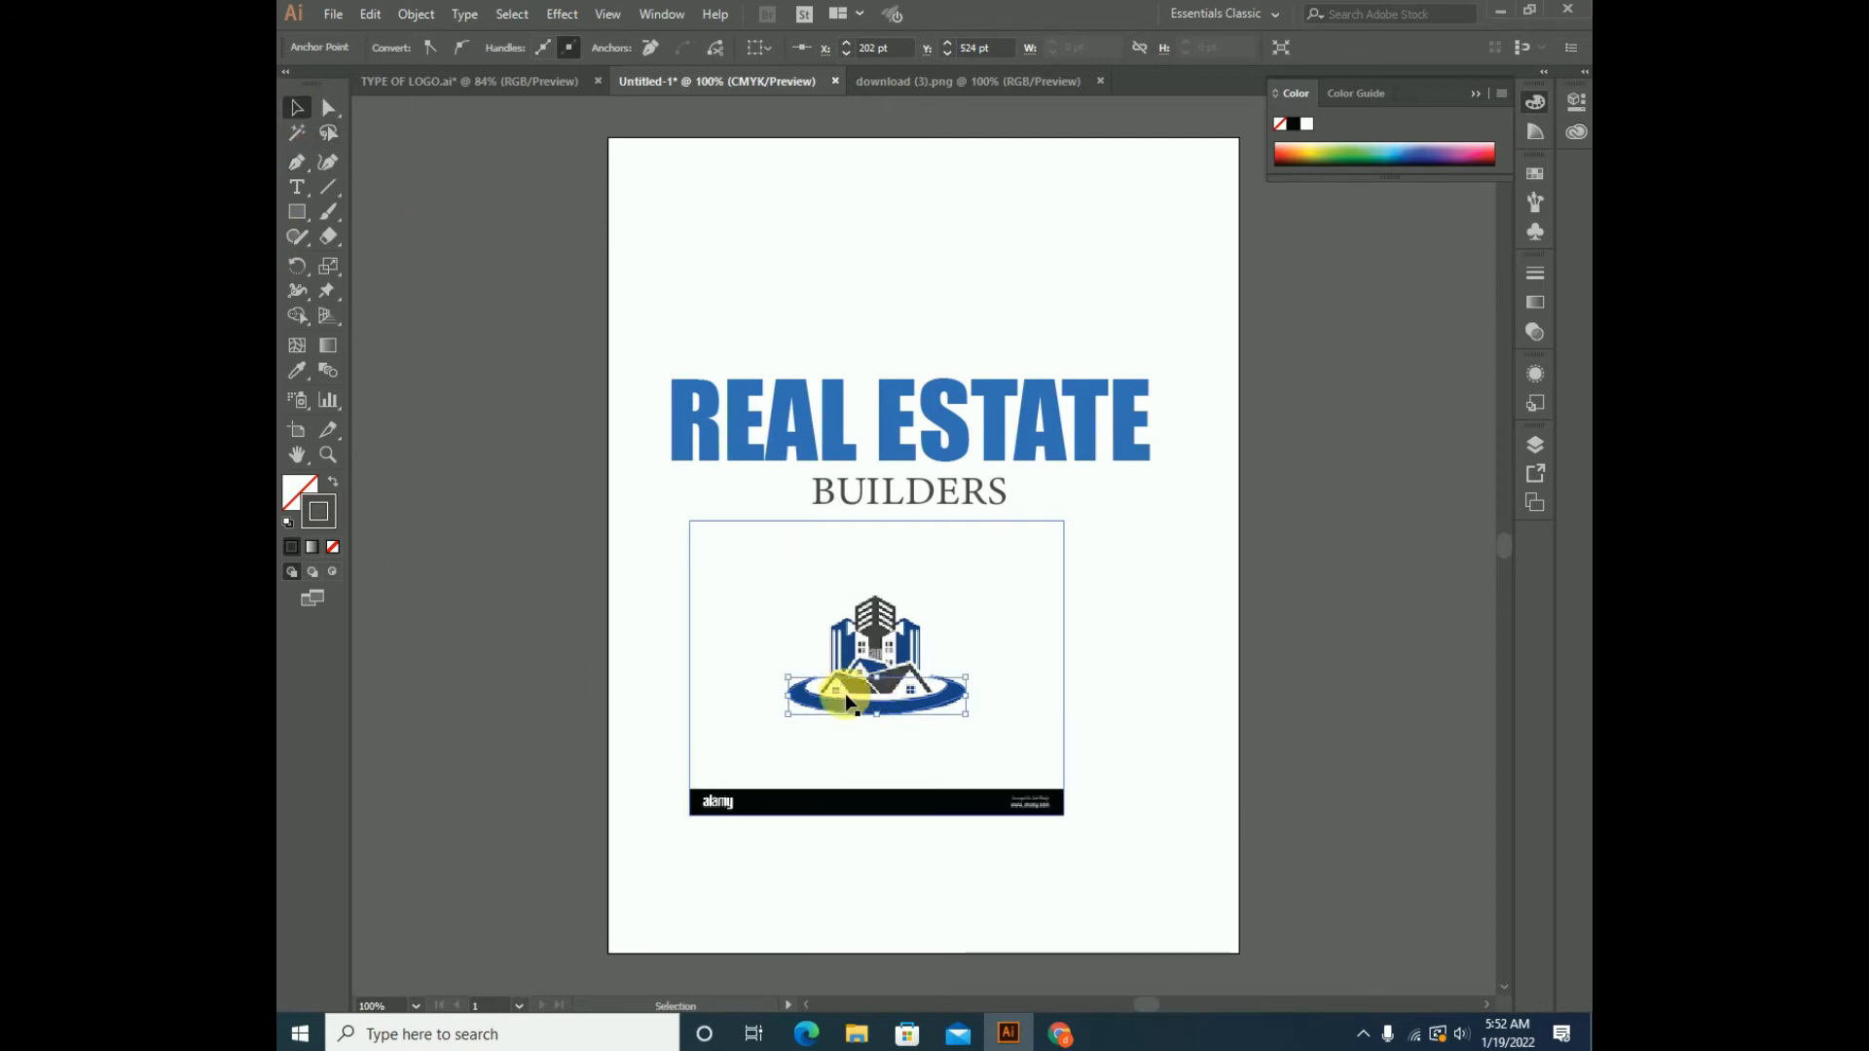
{"action": "left_click", "coordinate": [296, 371]}
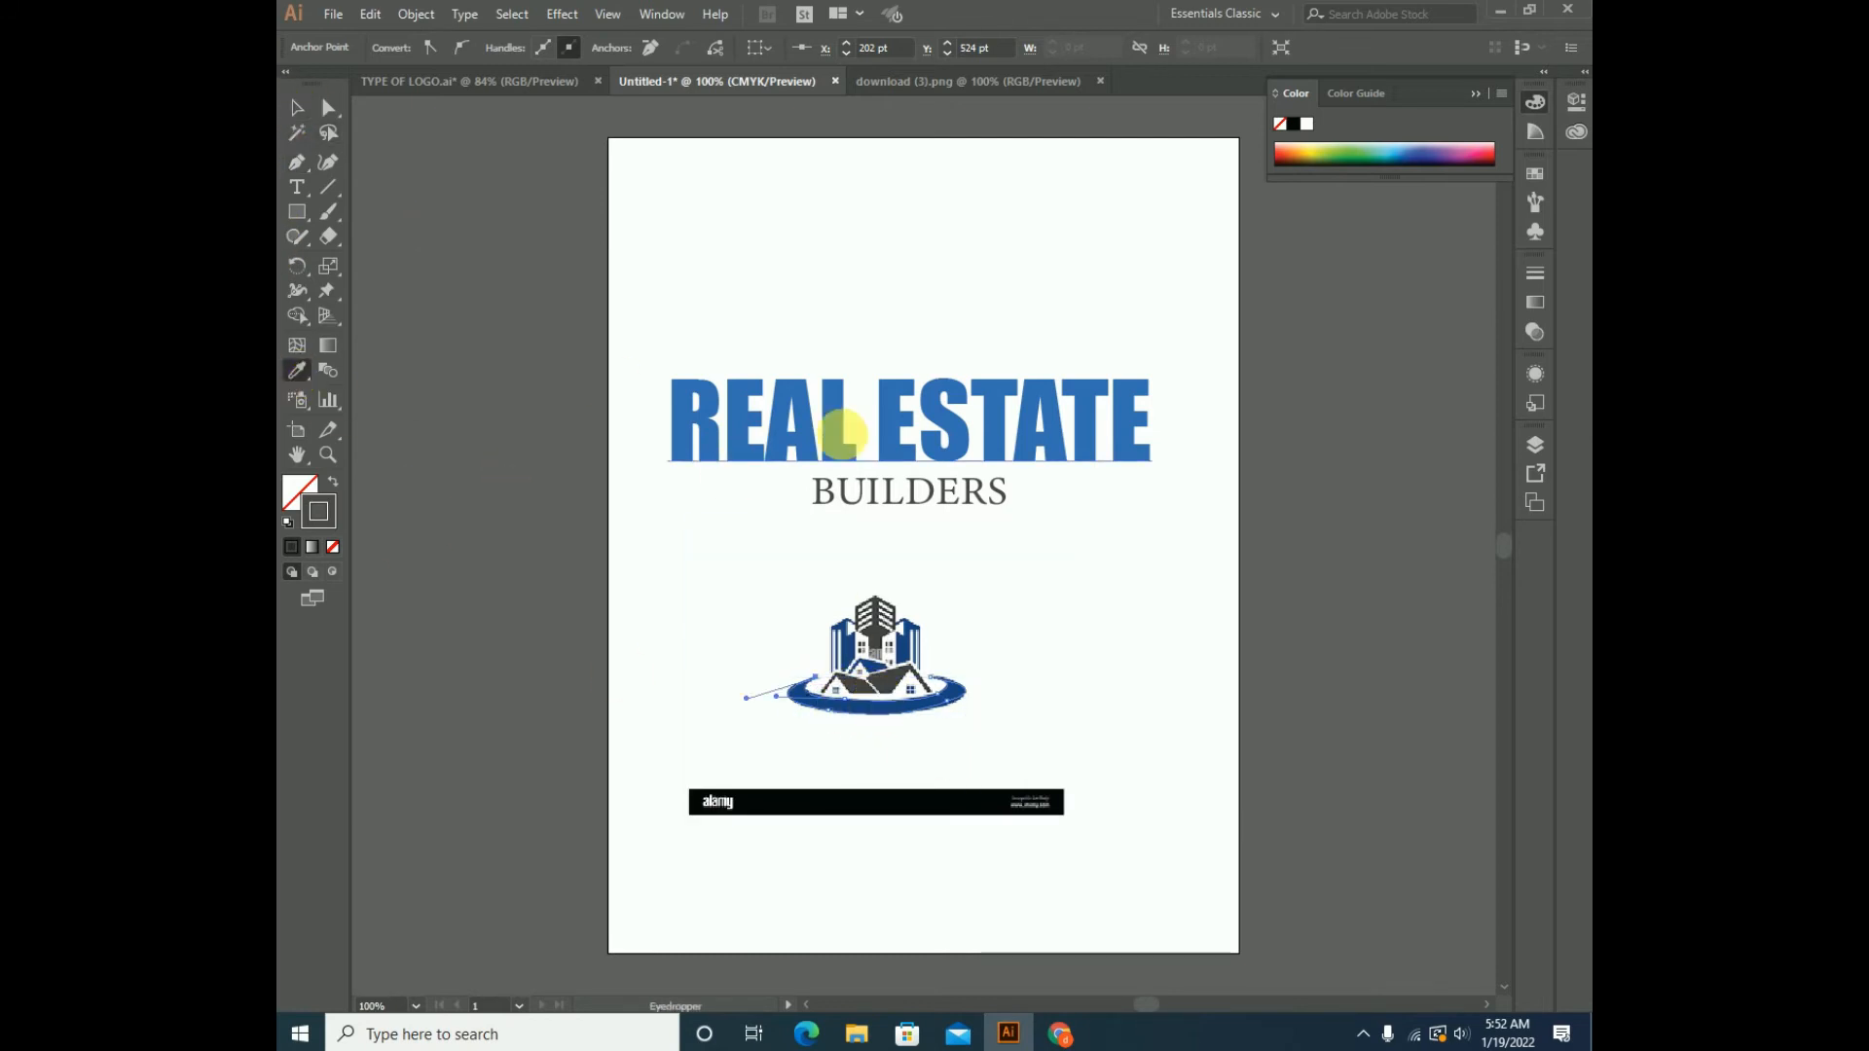
{"action": "left_click", "coordinate": [836, 438]}
{"action": "left_click", "coordinate": [293, 115]}
{"action": "left_click", "coordinate": [488, 451]}
- Move the blue ring off the reference image and delete the image
{"action": "left_click_drag", "start_coordinate": [830, 703], "coordinate": [1006, 699]}
{"action": "left_click", "coordinate": [888, 710]}
{"action": "key", "text": "Delete"}
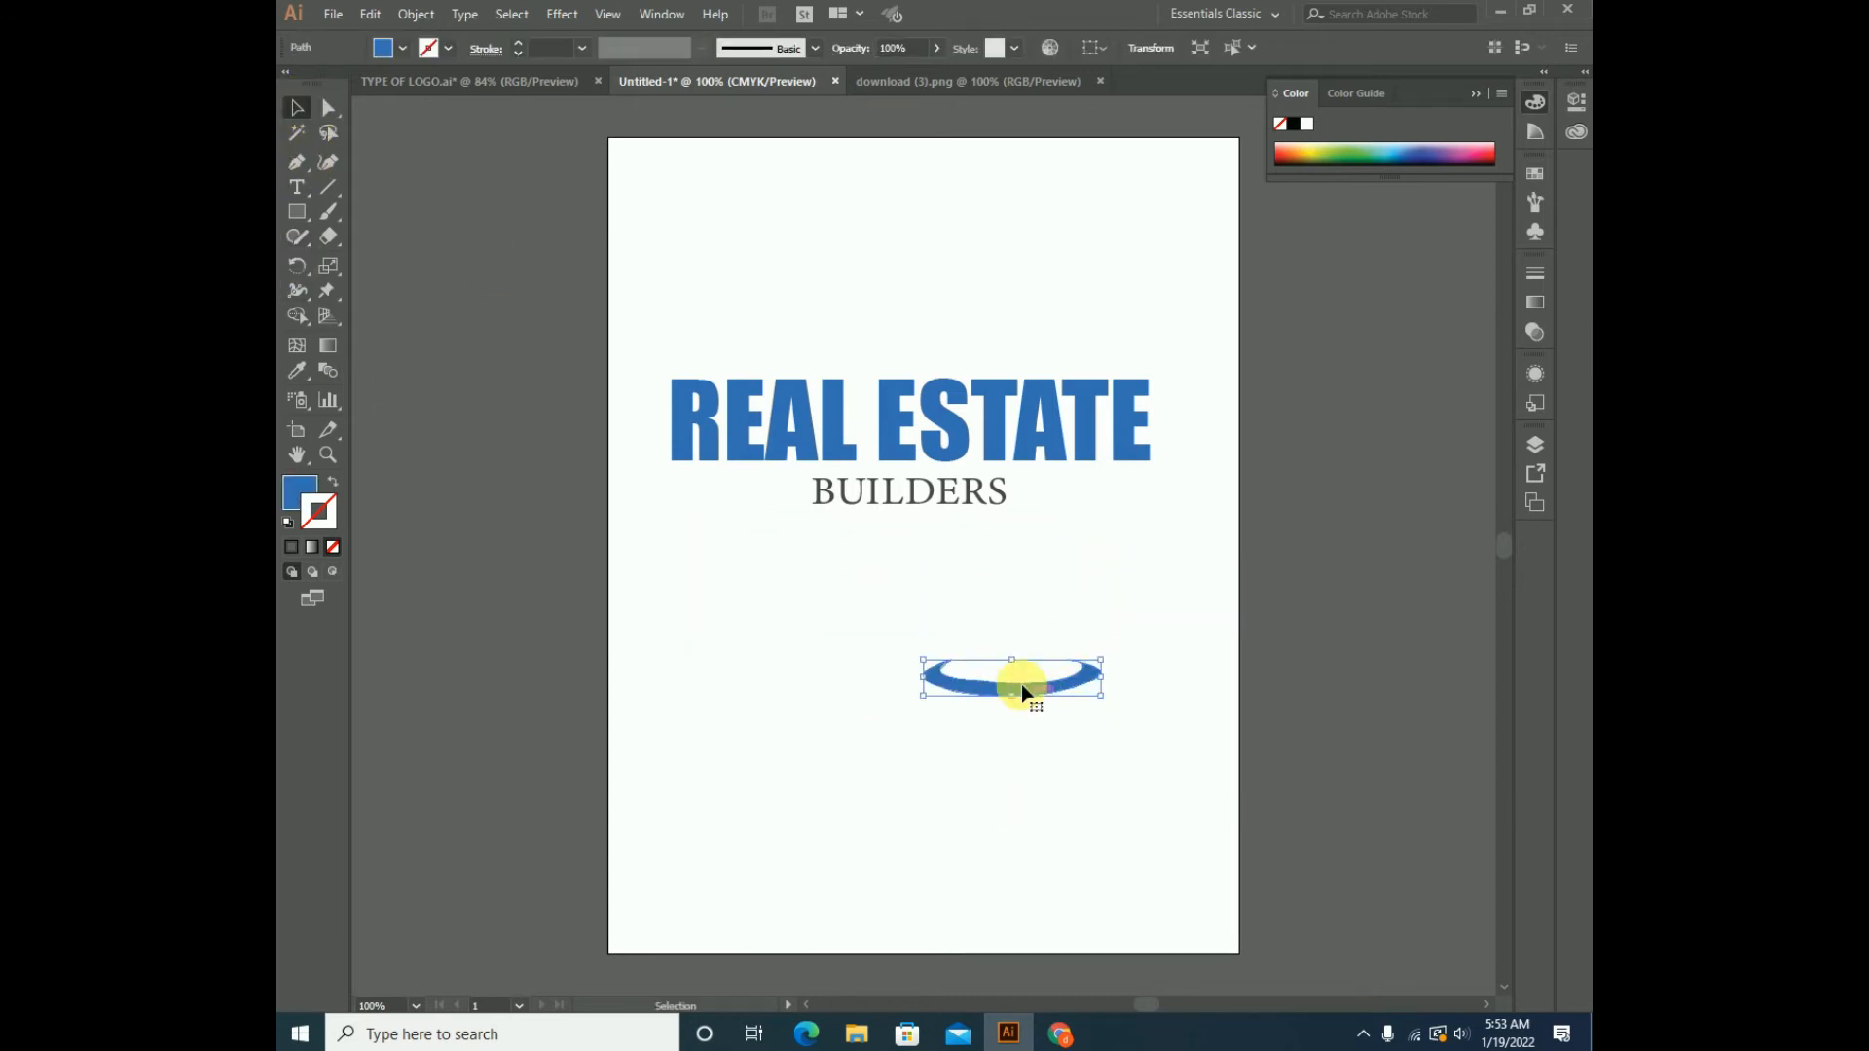
- Try to rotate the blue ring to a diagonal angle and undo the rotation
{"action": "left_click", "coordinate": [919, 658]}
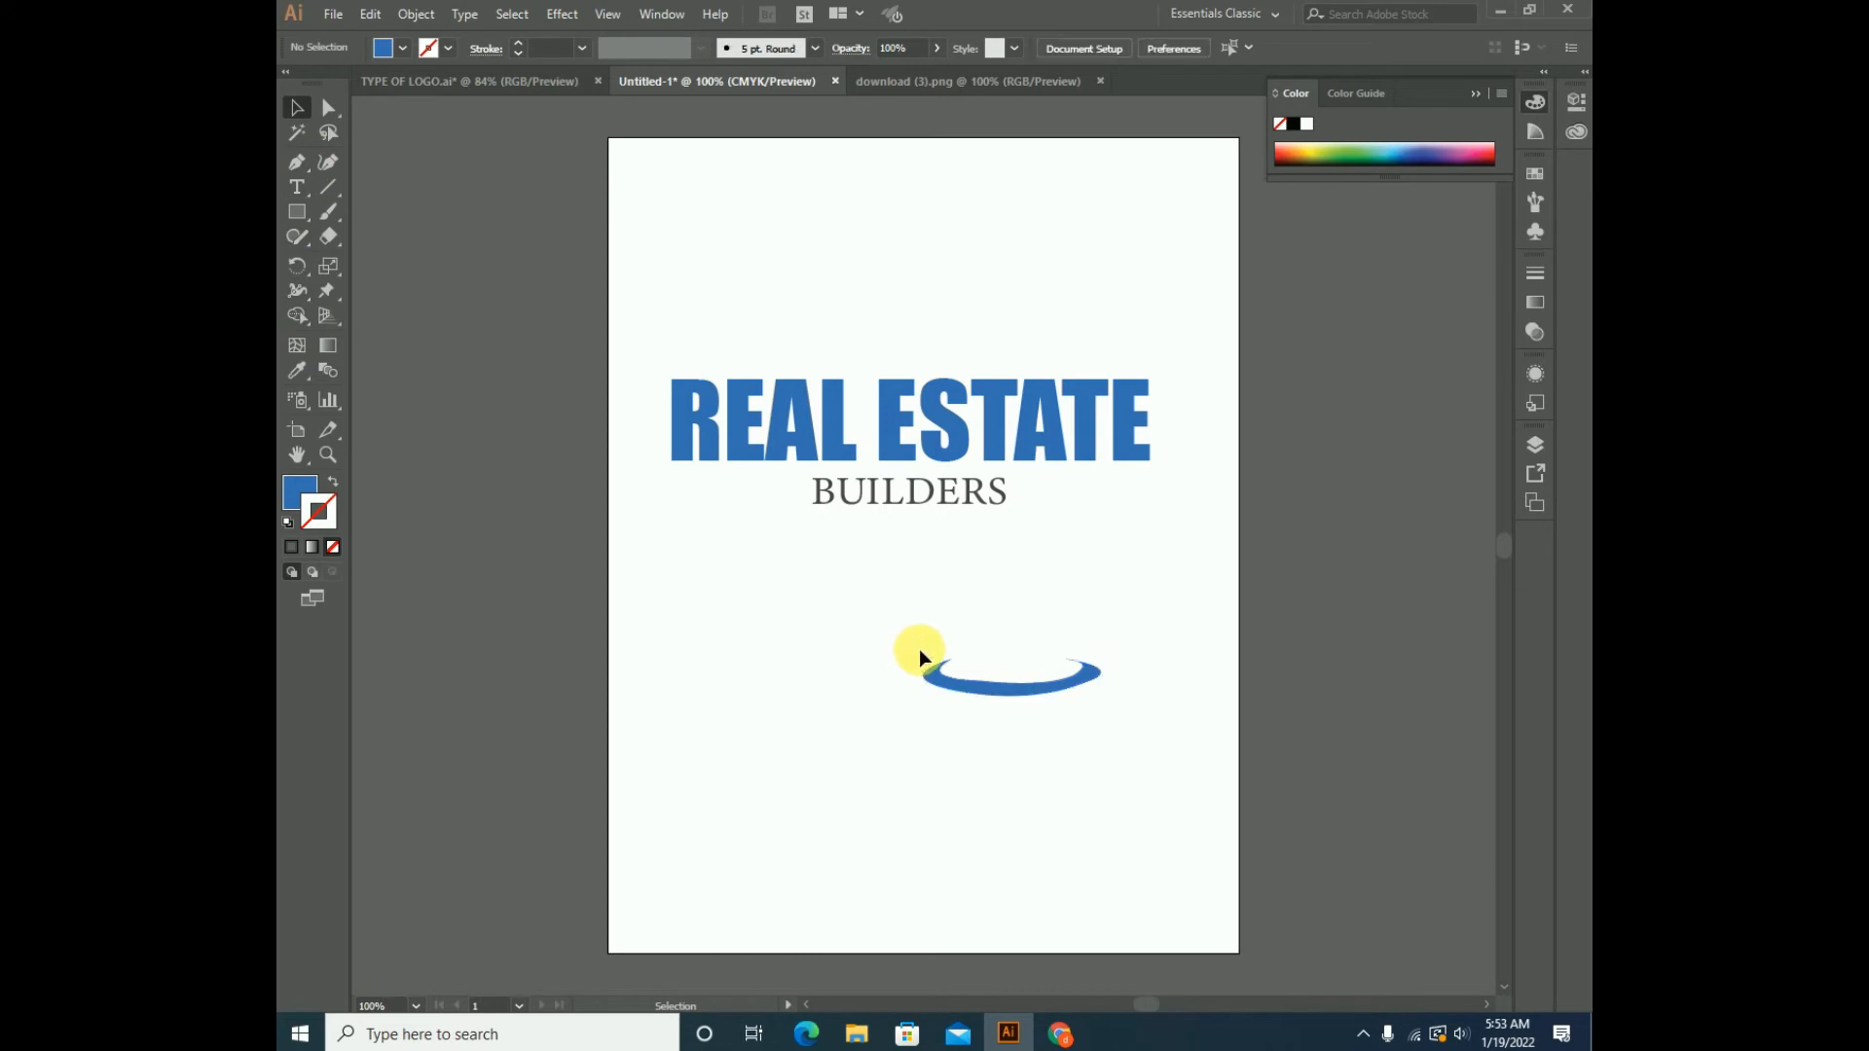
{"action": "left_click", "coordinate": [922, 657]}
{"action": "left_click_drag", "start_coordinate": [926, 659], "coordinate": [910, 739]}
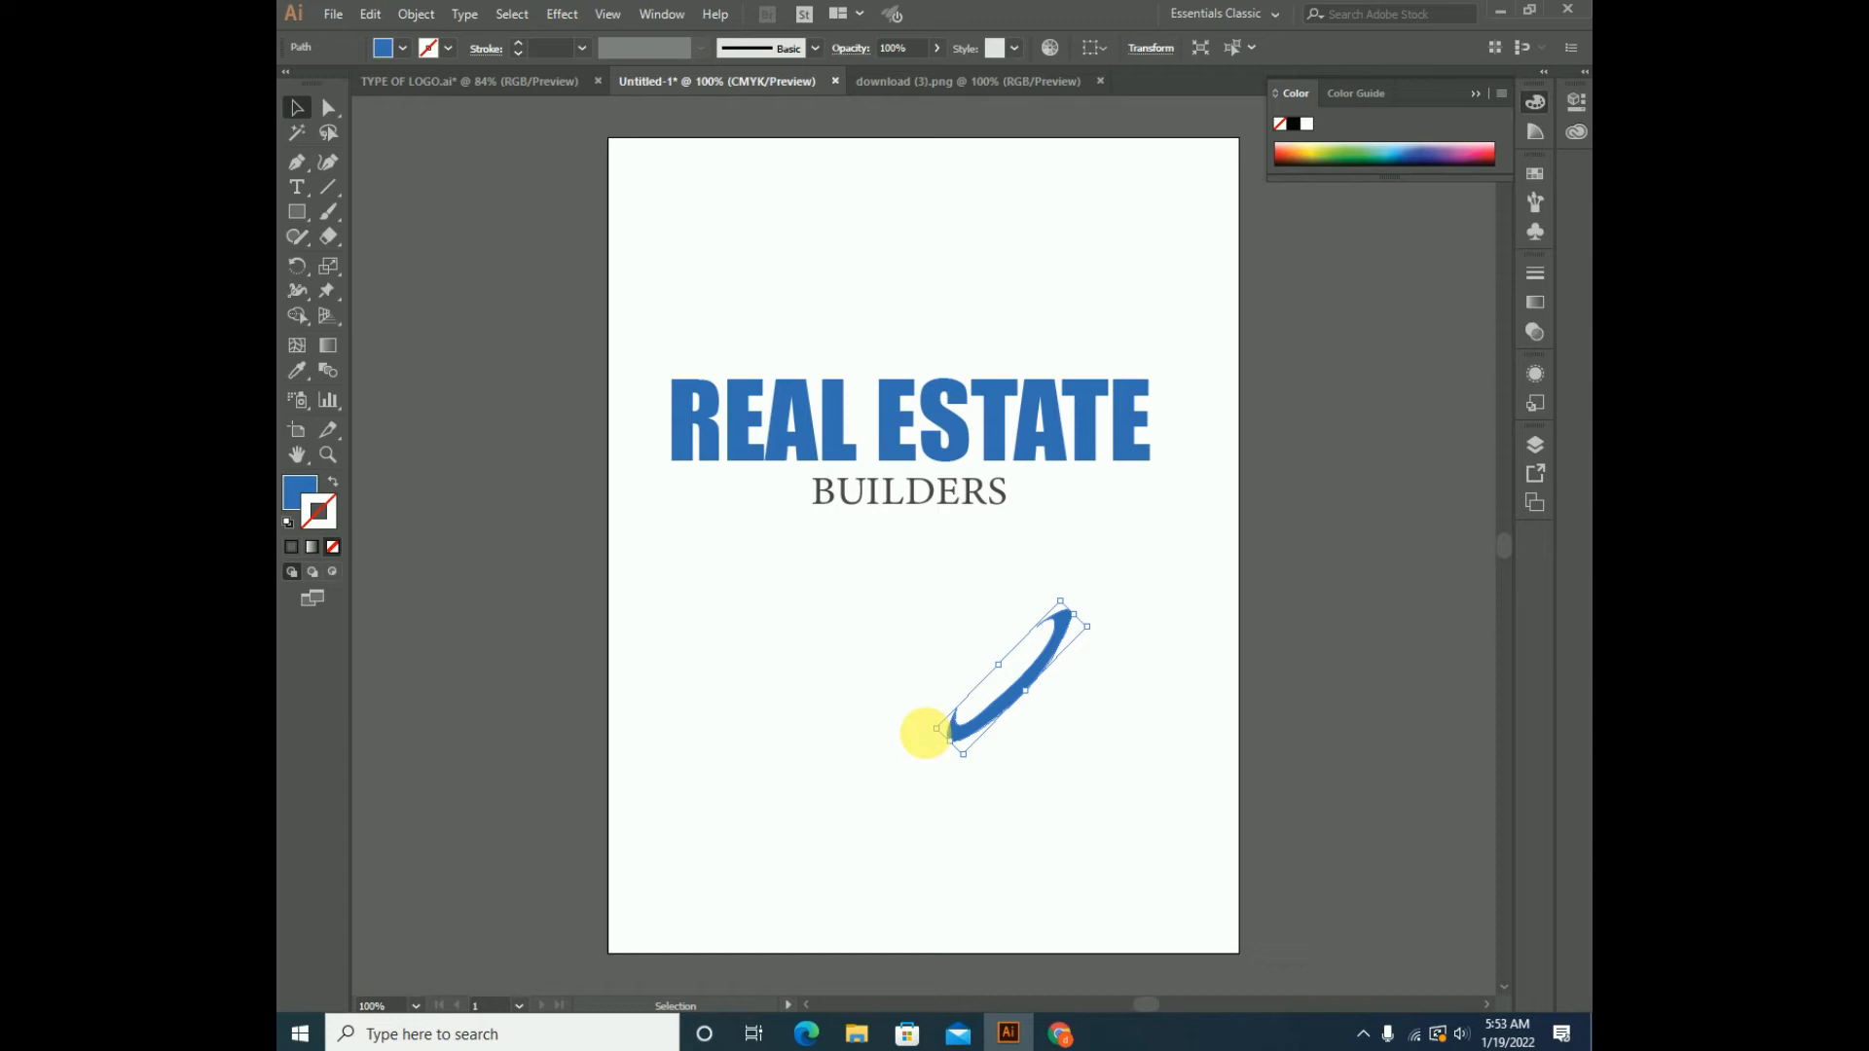
{"action": "key", "text": "ctrl+z"}
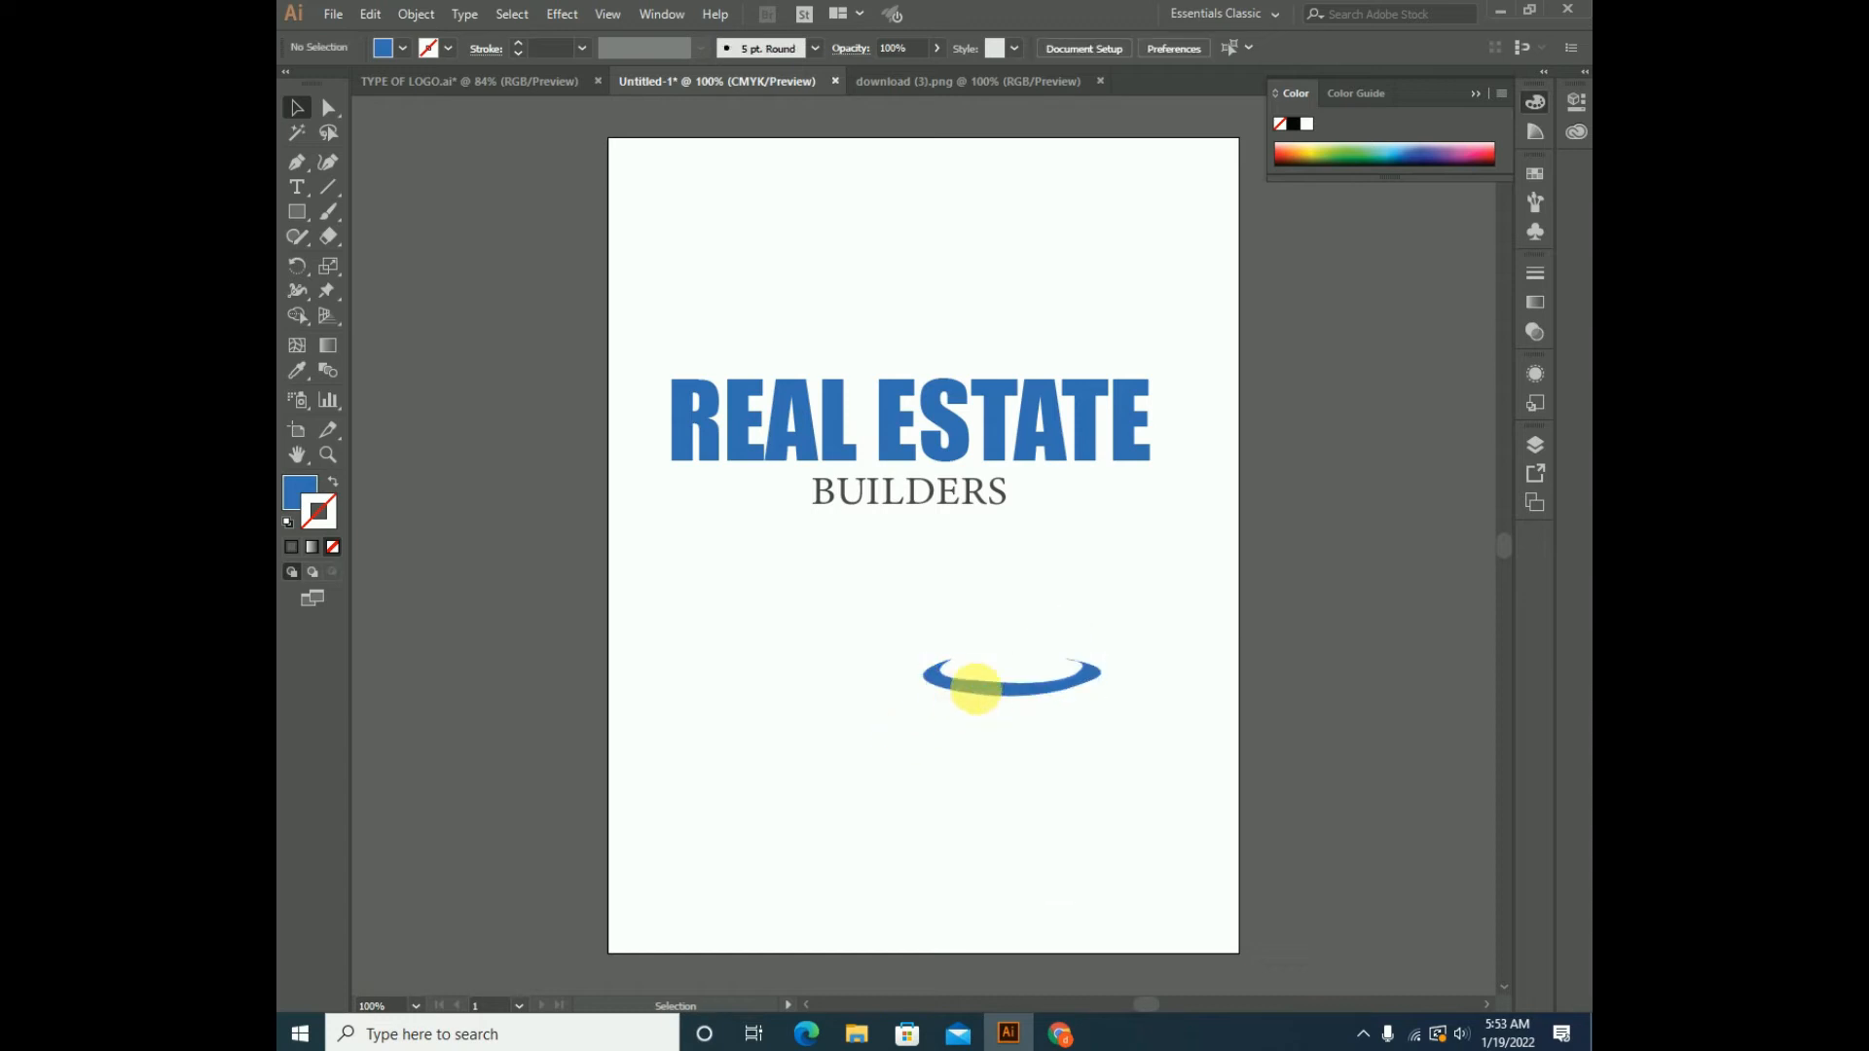
- Place the blue ring centred just above the REAL ESTATE text
{"action": "left_click_drag", "start_coordinate": [962, 672], "coordinate": [859, 356]}
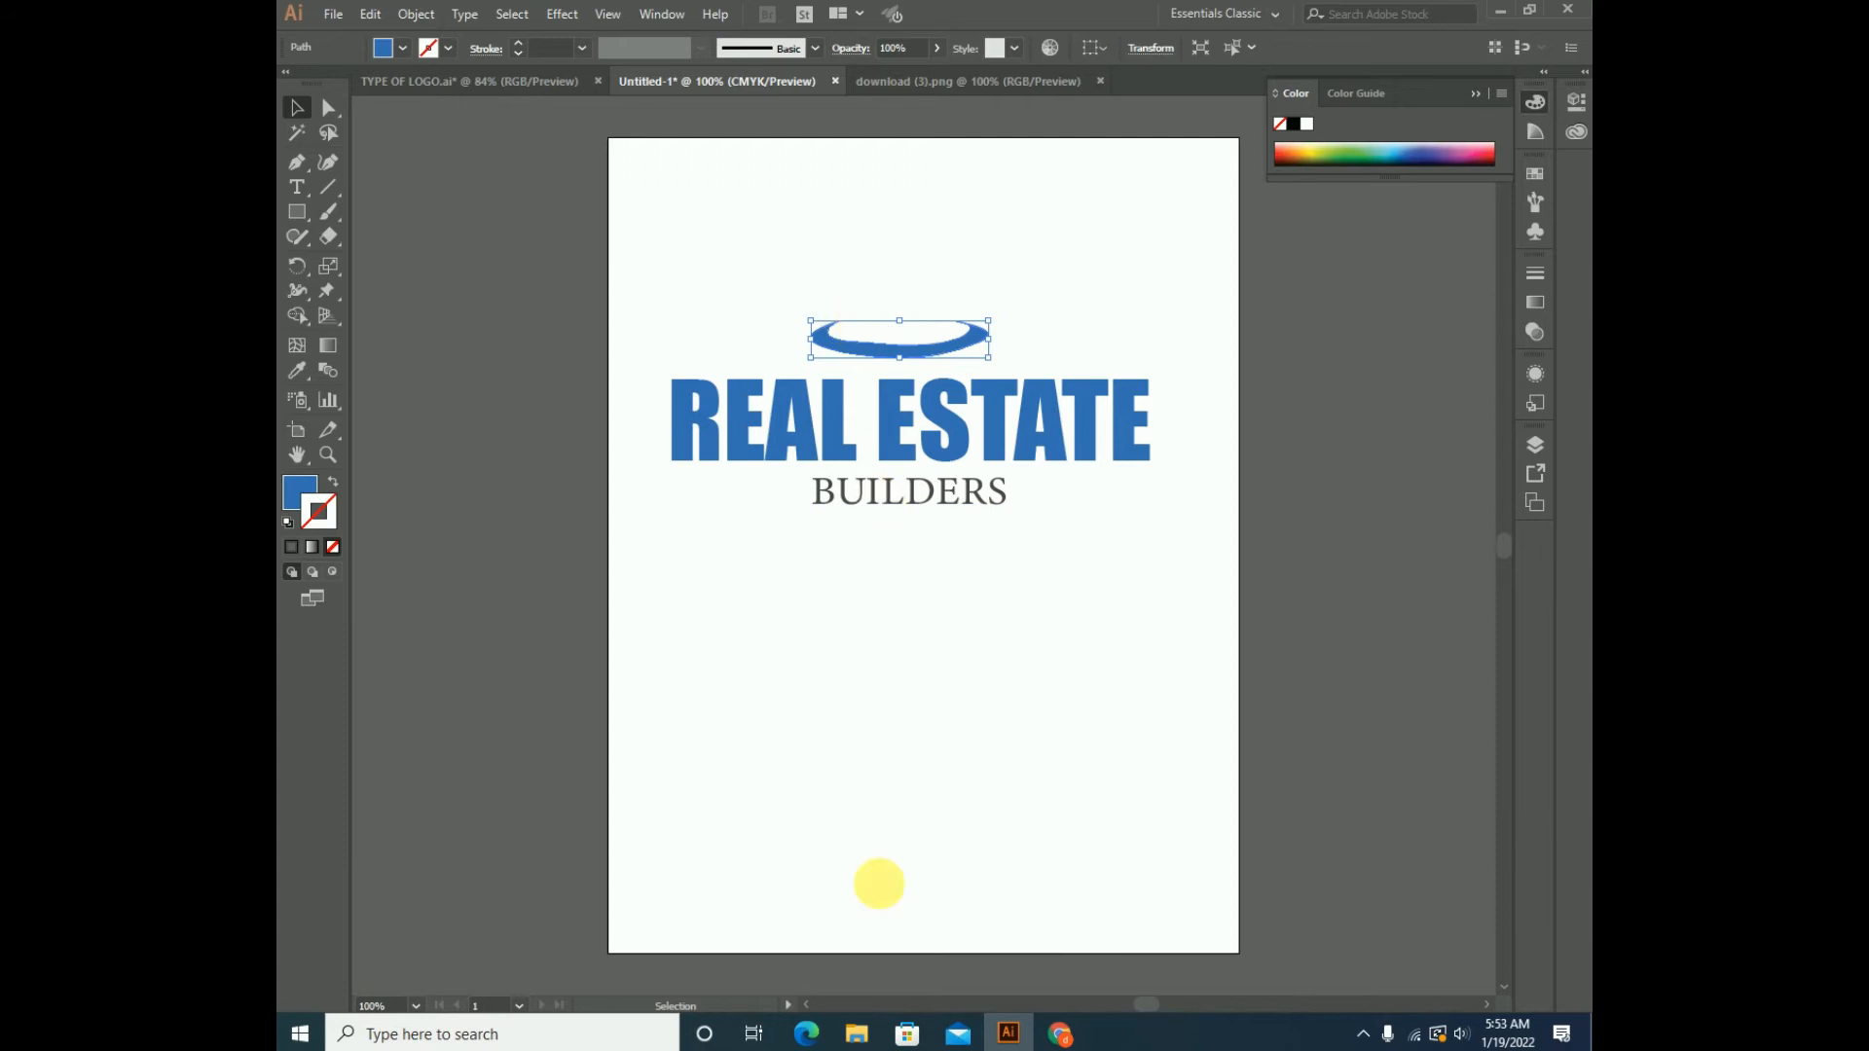
- Switch to Chrome and save the Codester logo with a roof over a yellow sun to Downloads as download (4)
{"action": "left_click", "coordinate": [1053, 1037]}
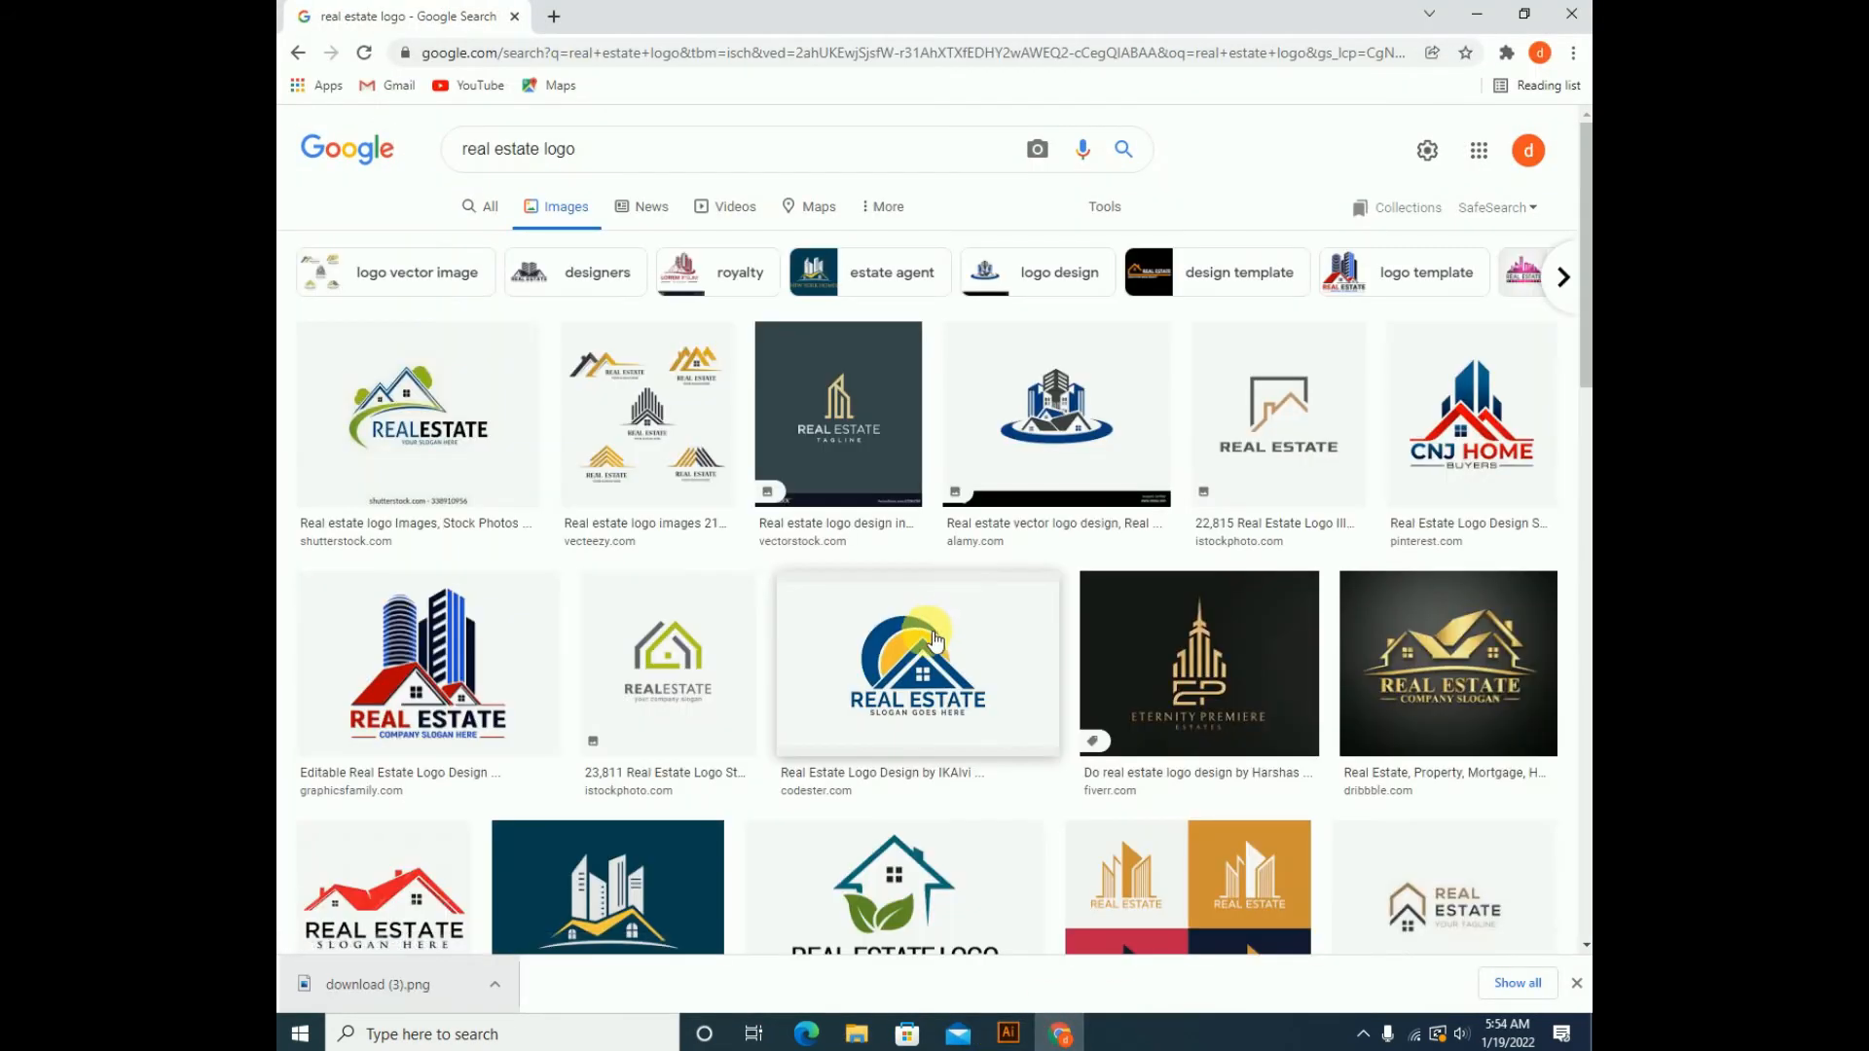
{"action": "left_click", "coordinate": [910, 693]}
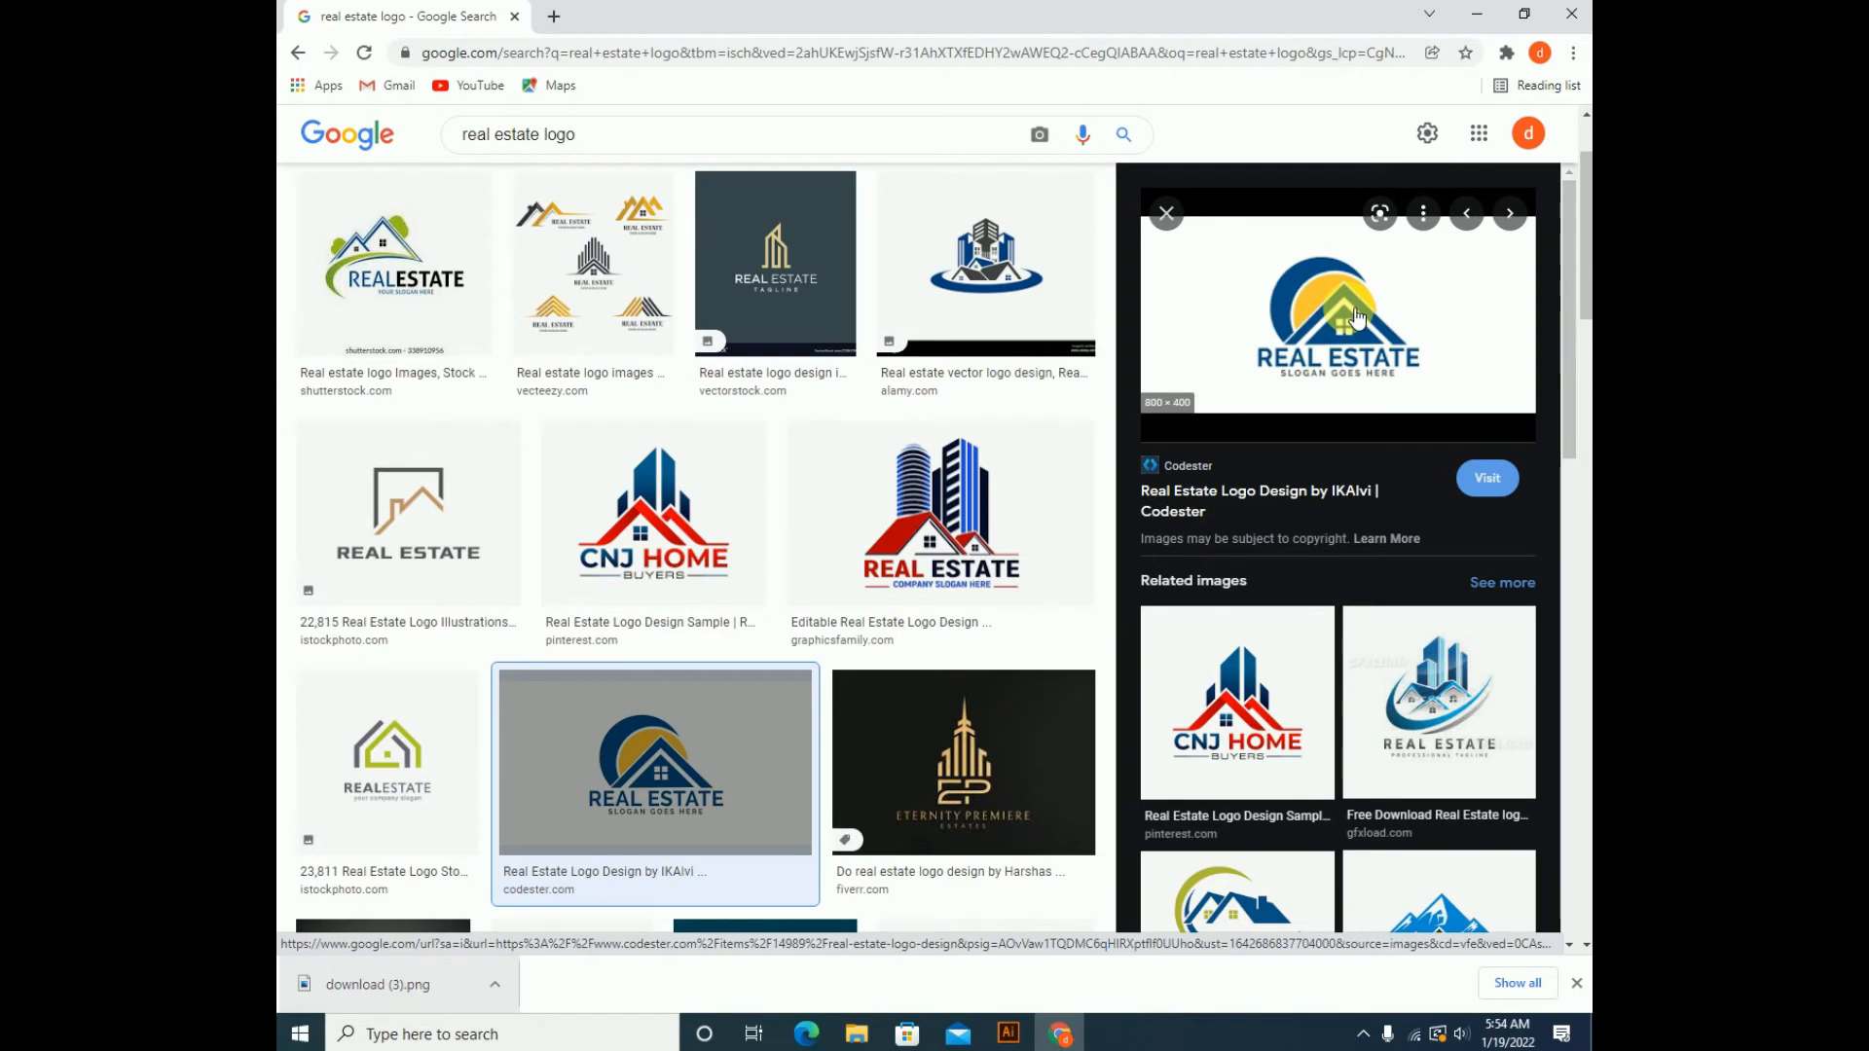
{"action": "right_click", "coordinate": [1353, 309]}
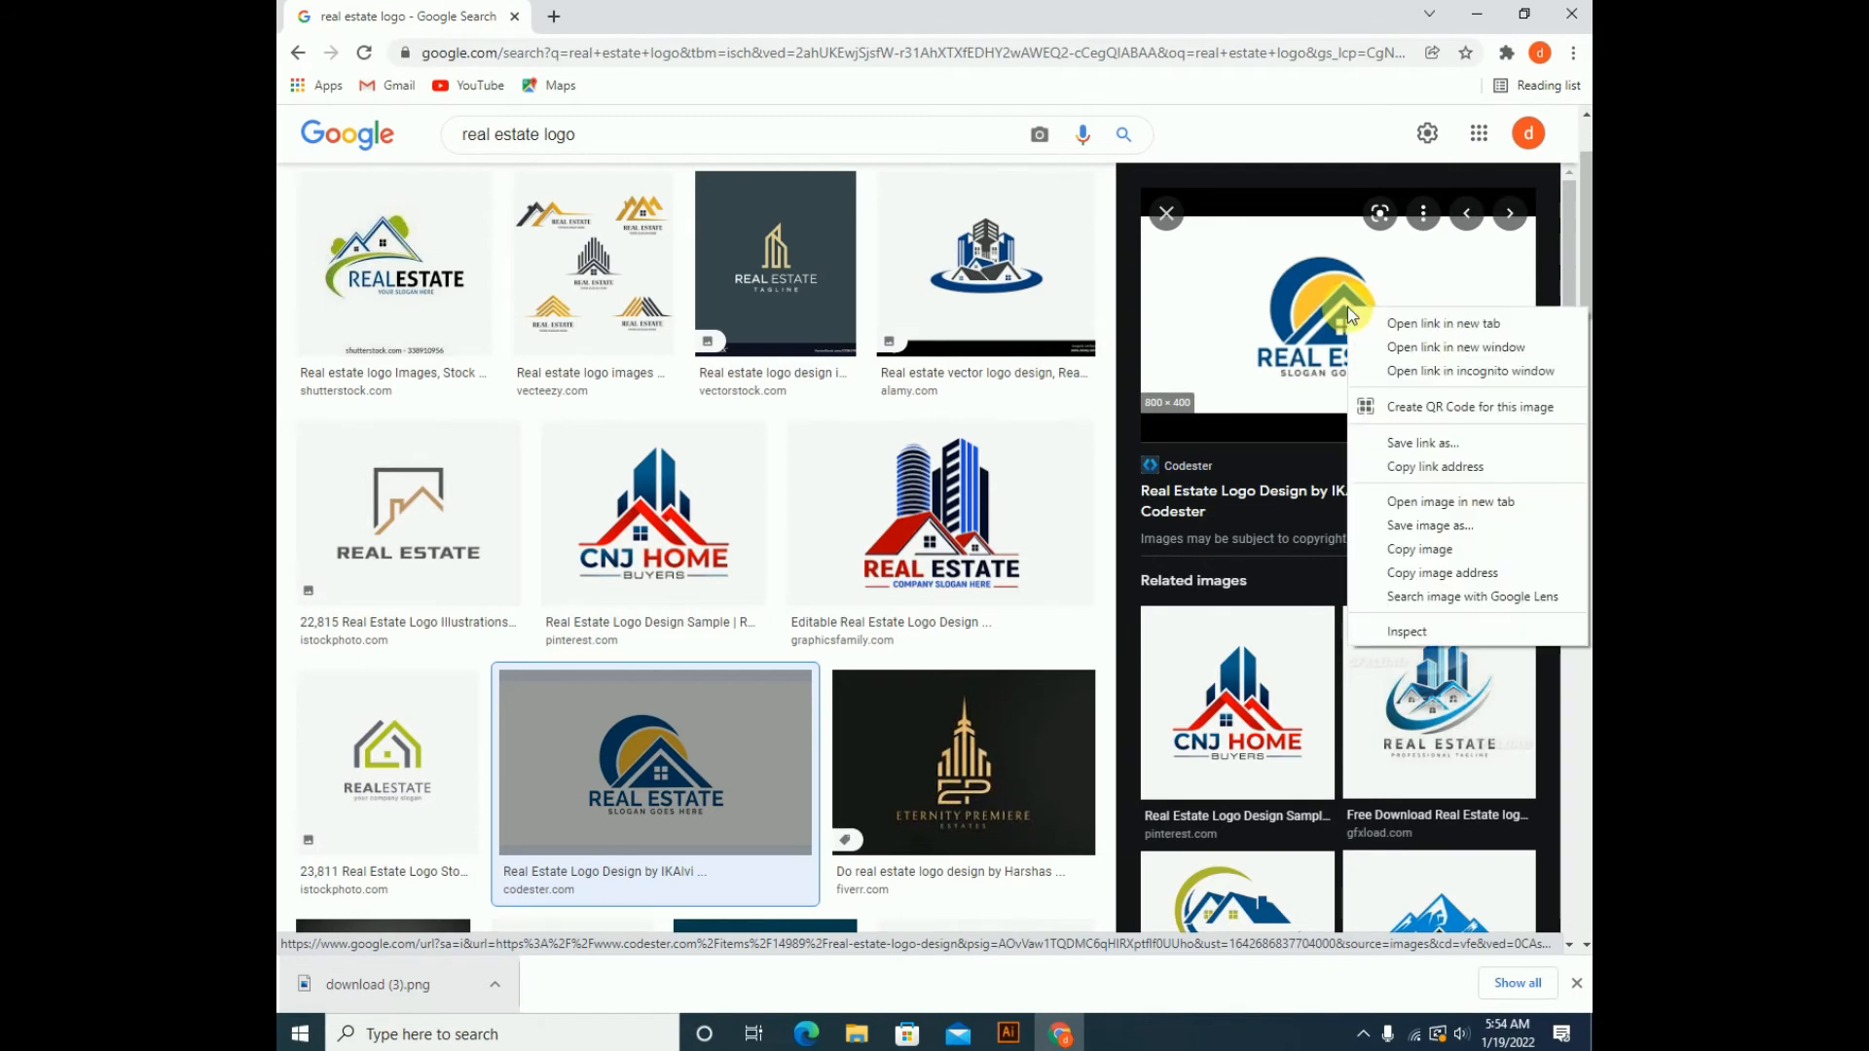
{"action": "left_click", "coordinate": [1429, 525]}
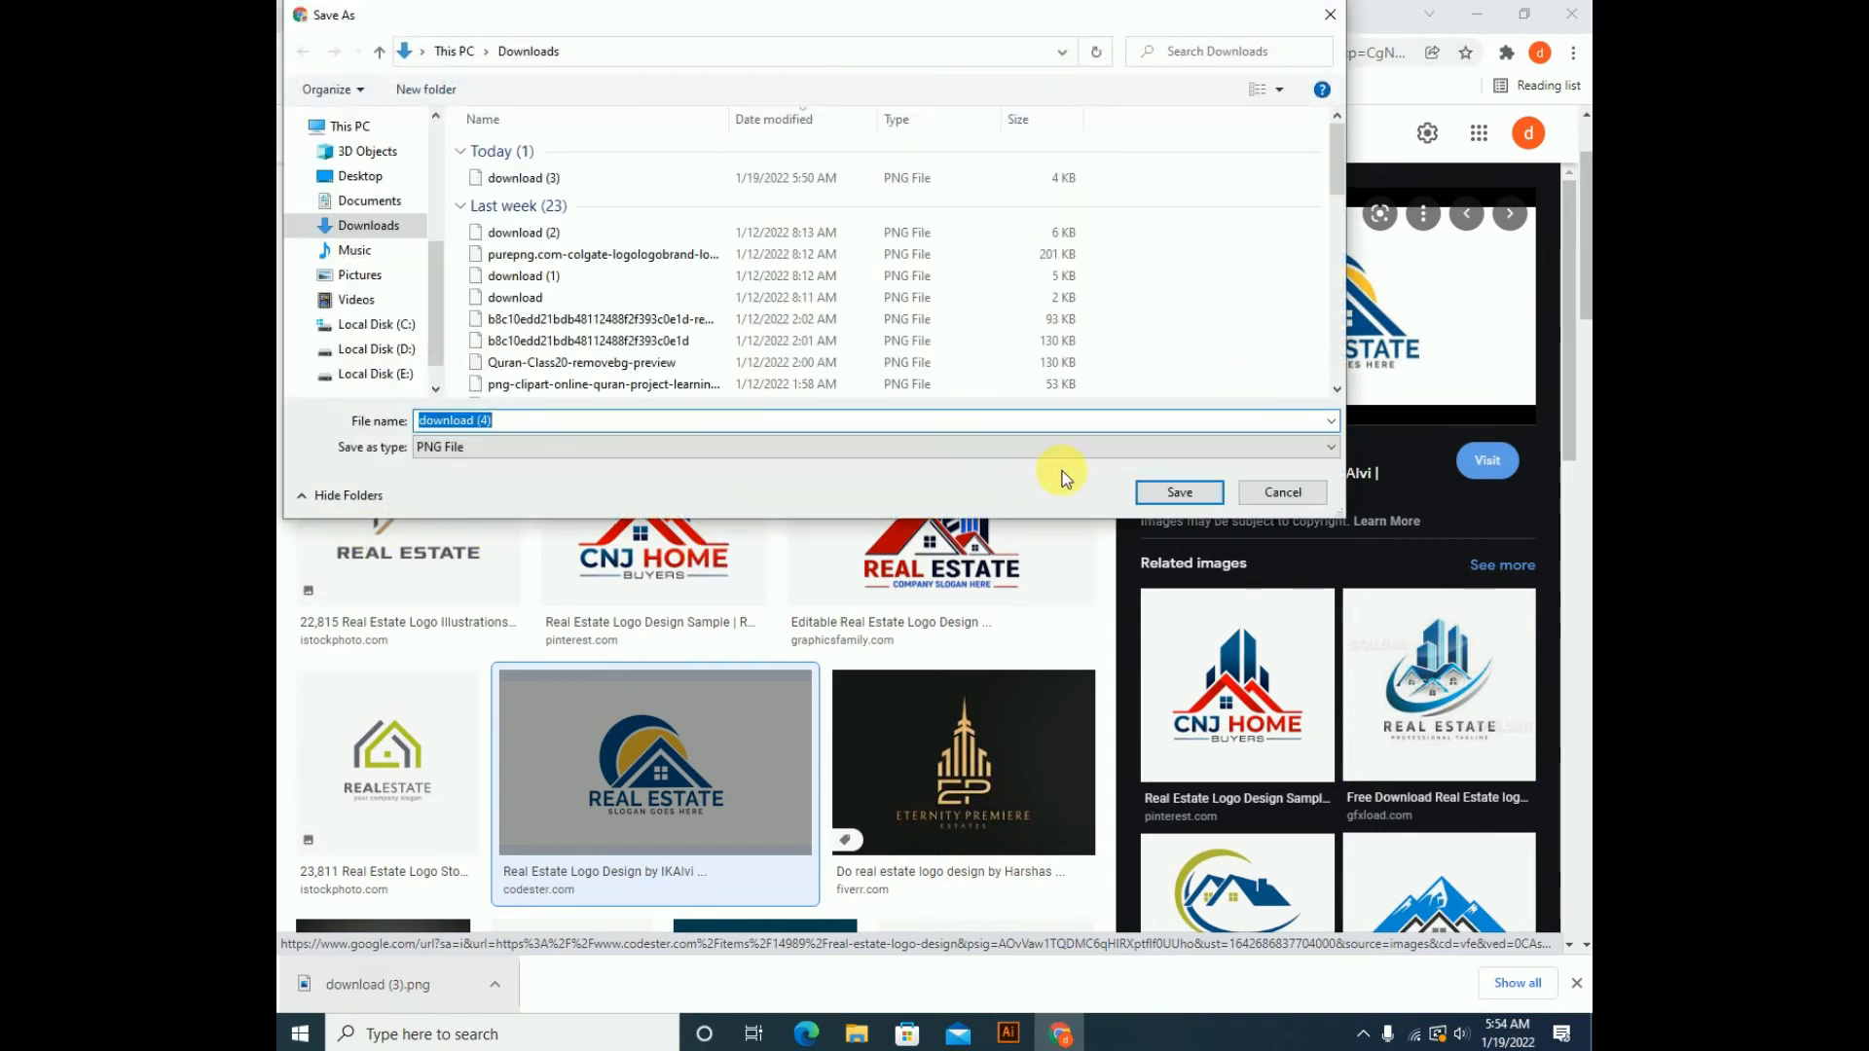
{"action": "left_click", "coordinate": [1178, 491]}
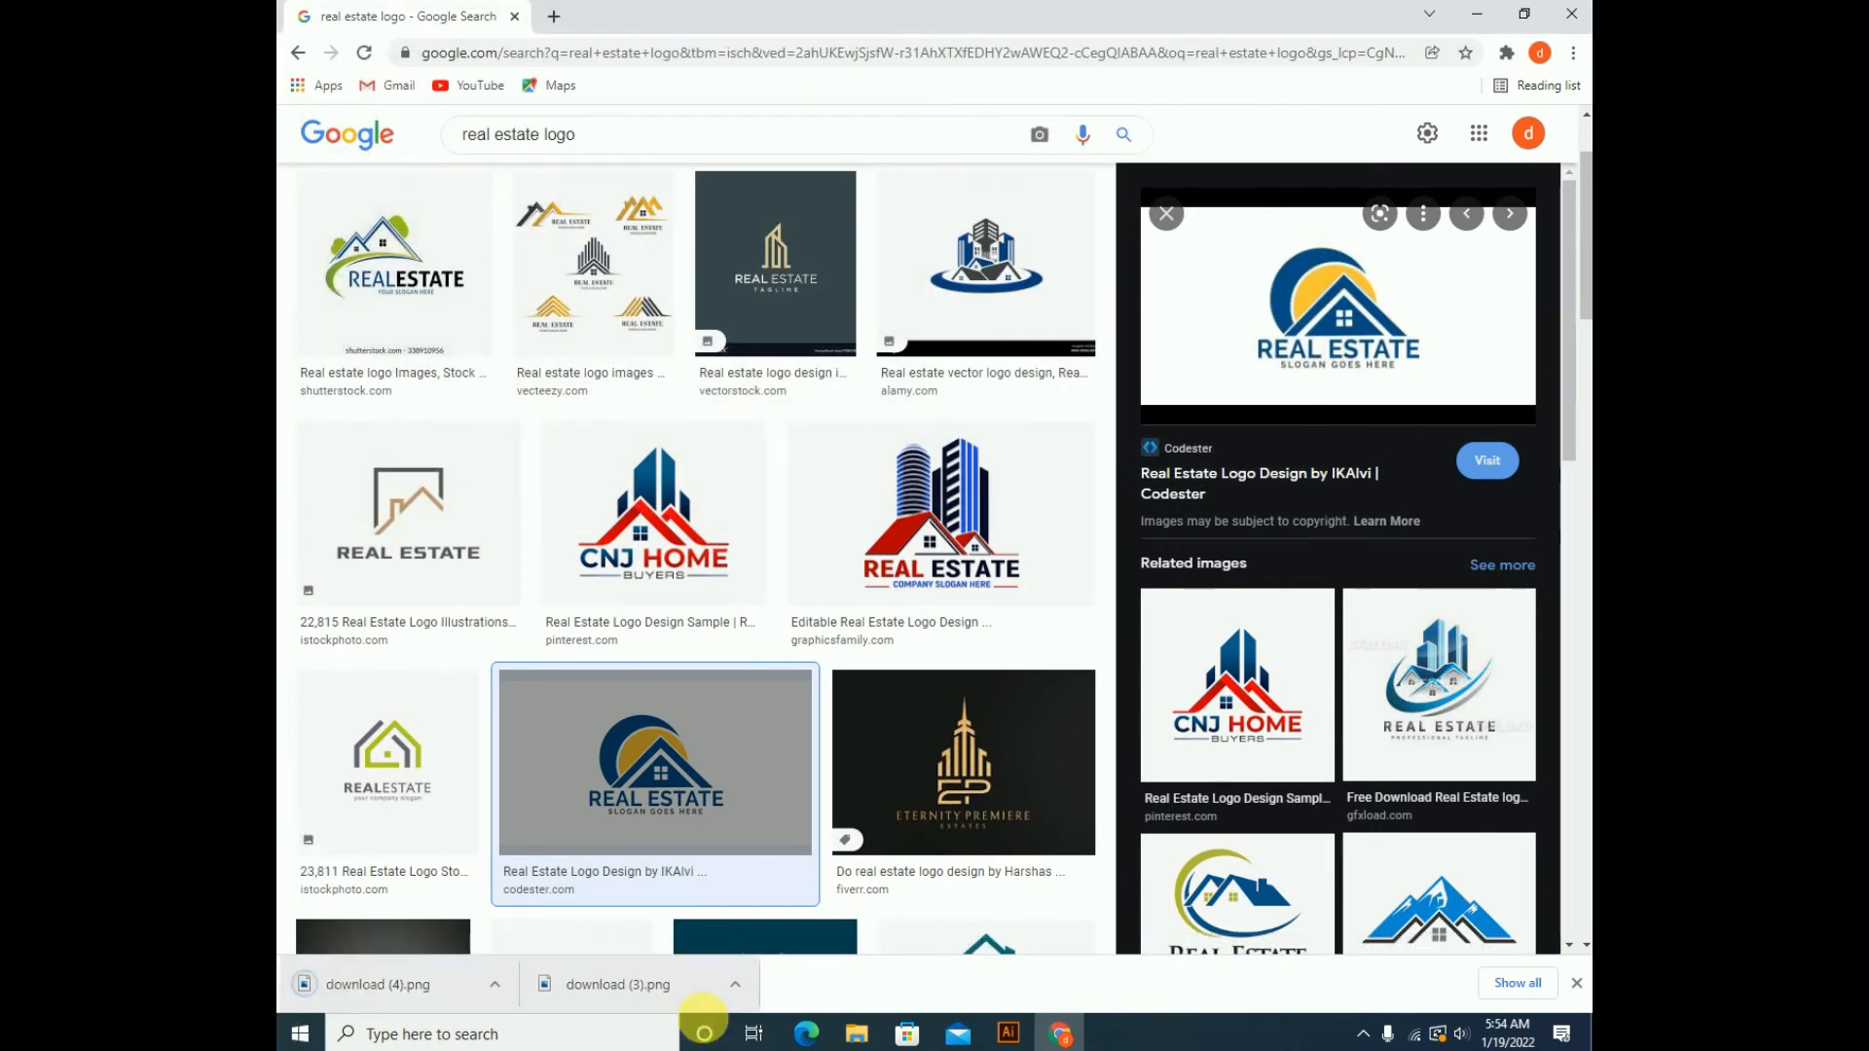
- In Illustrator, open download (4) from Downloads and place the image in the logo document below BUILDERS
{"action": "left_click", "coordinate": [1008, 1034]}
{"action": "left_click", "coordinate": [336, 13]}
{"action": "left_click", "coordinate": [358, 83]}
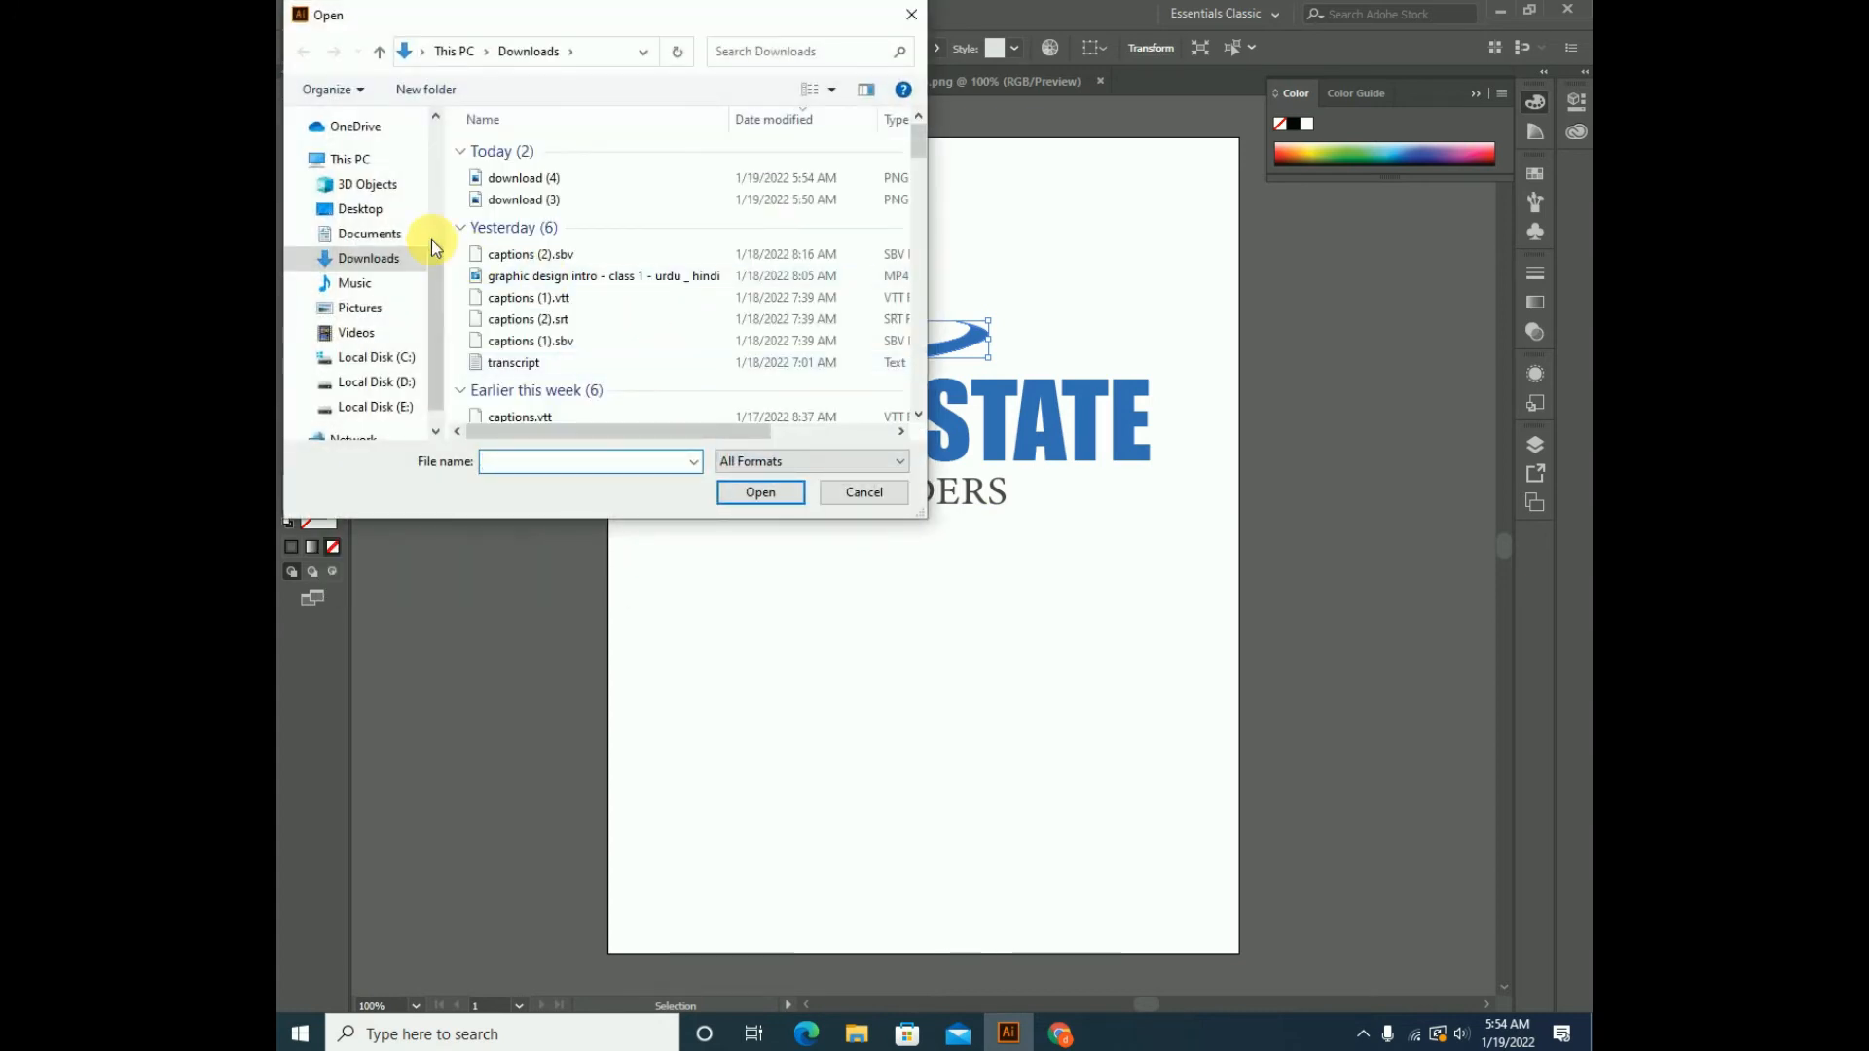
{"action": "left_click", "coordinate": [524, 177]}
{"action": "left_click", "coordinate": [764, 494]}
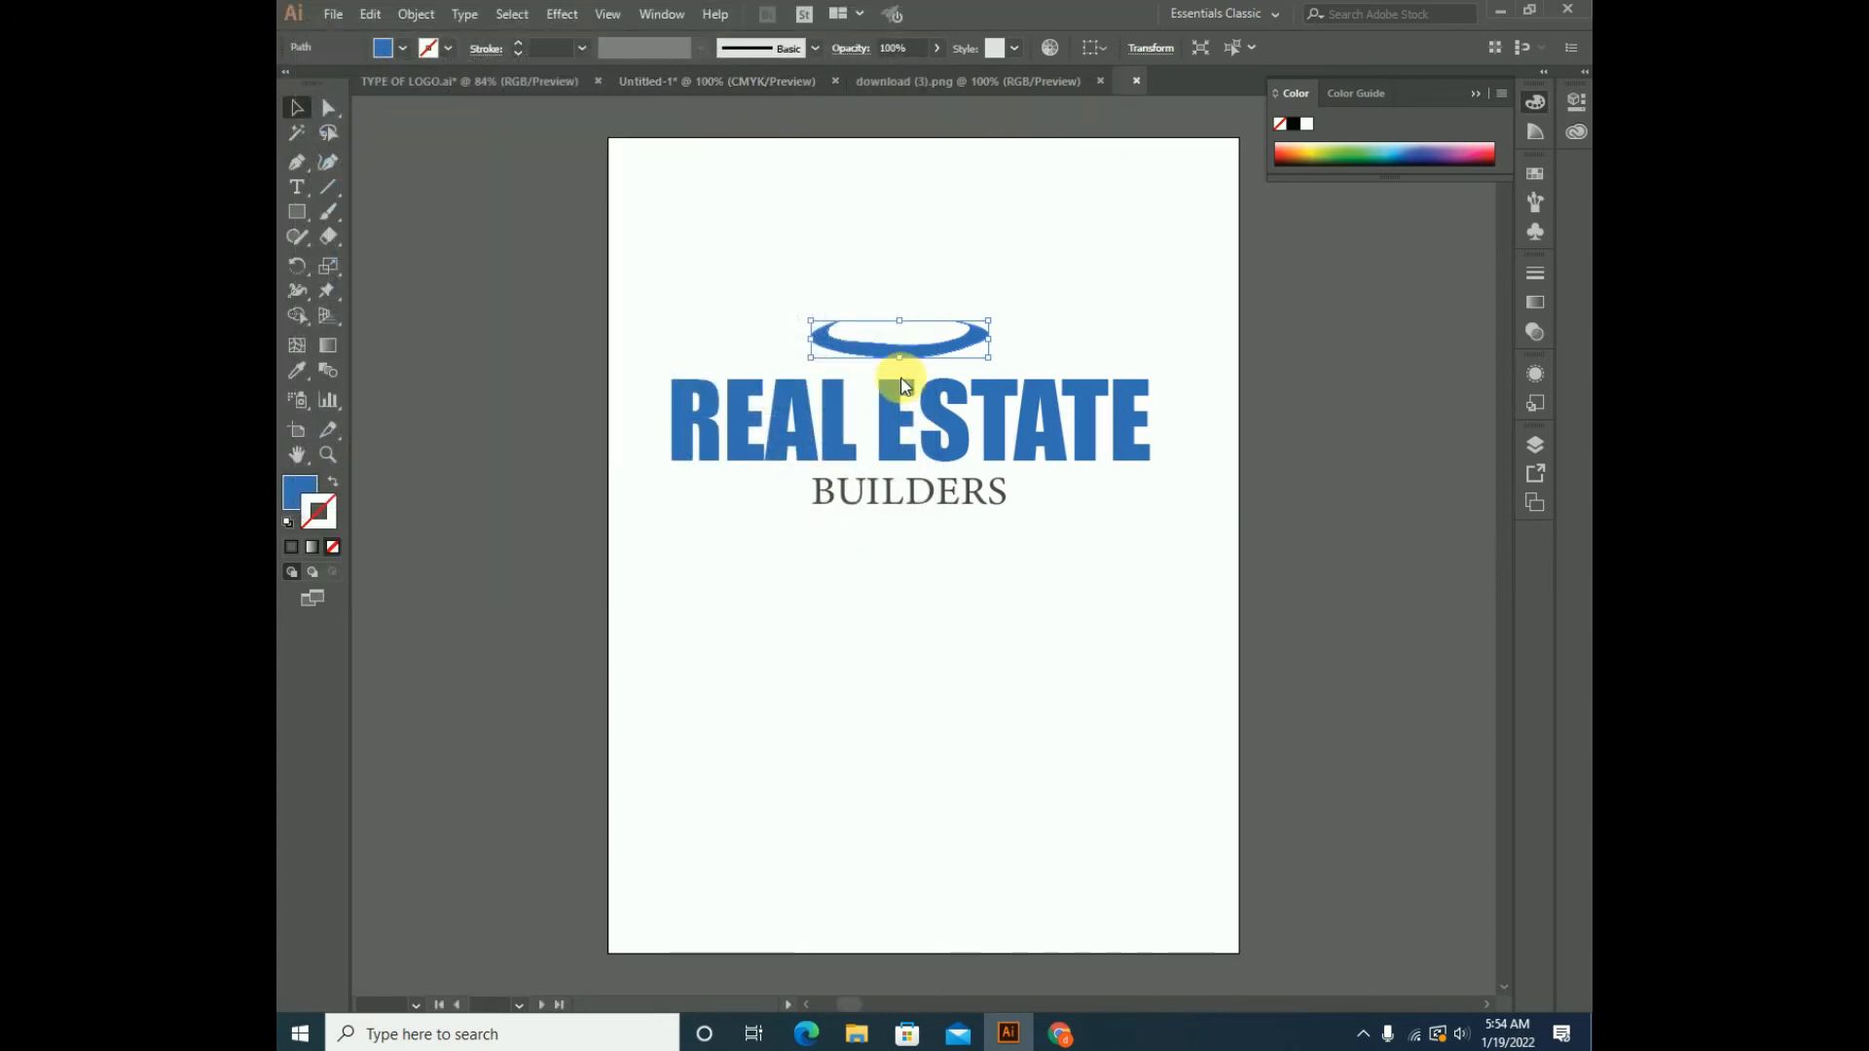
{"action": "left_click_drag", "start_coordinate": [1029, 547], "coordinate": [968, 714]}
- Trace the reference house's outer roof band with the Pen tool as a closed shape with no fill and a blue stroke
{"action": "left_click", "coordinate": [297, 161]}
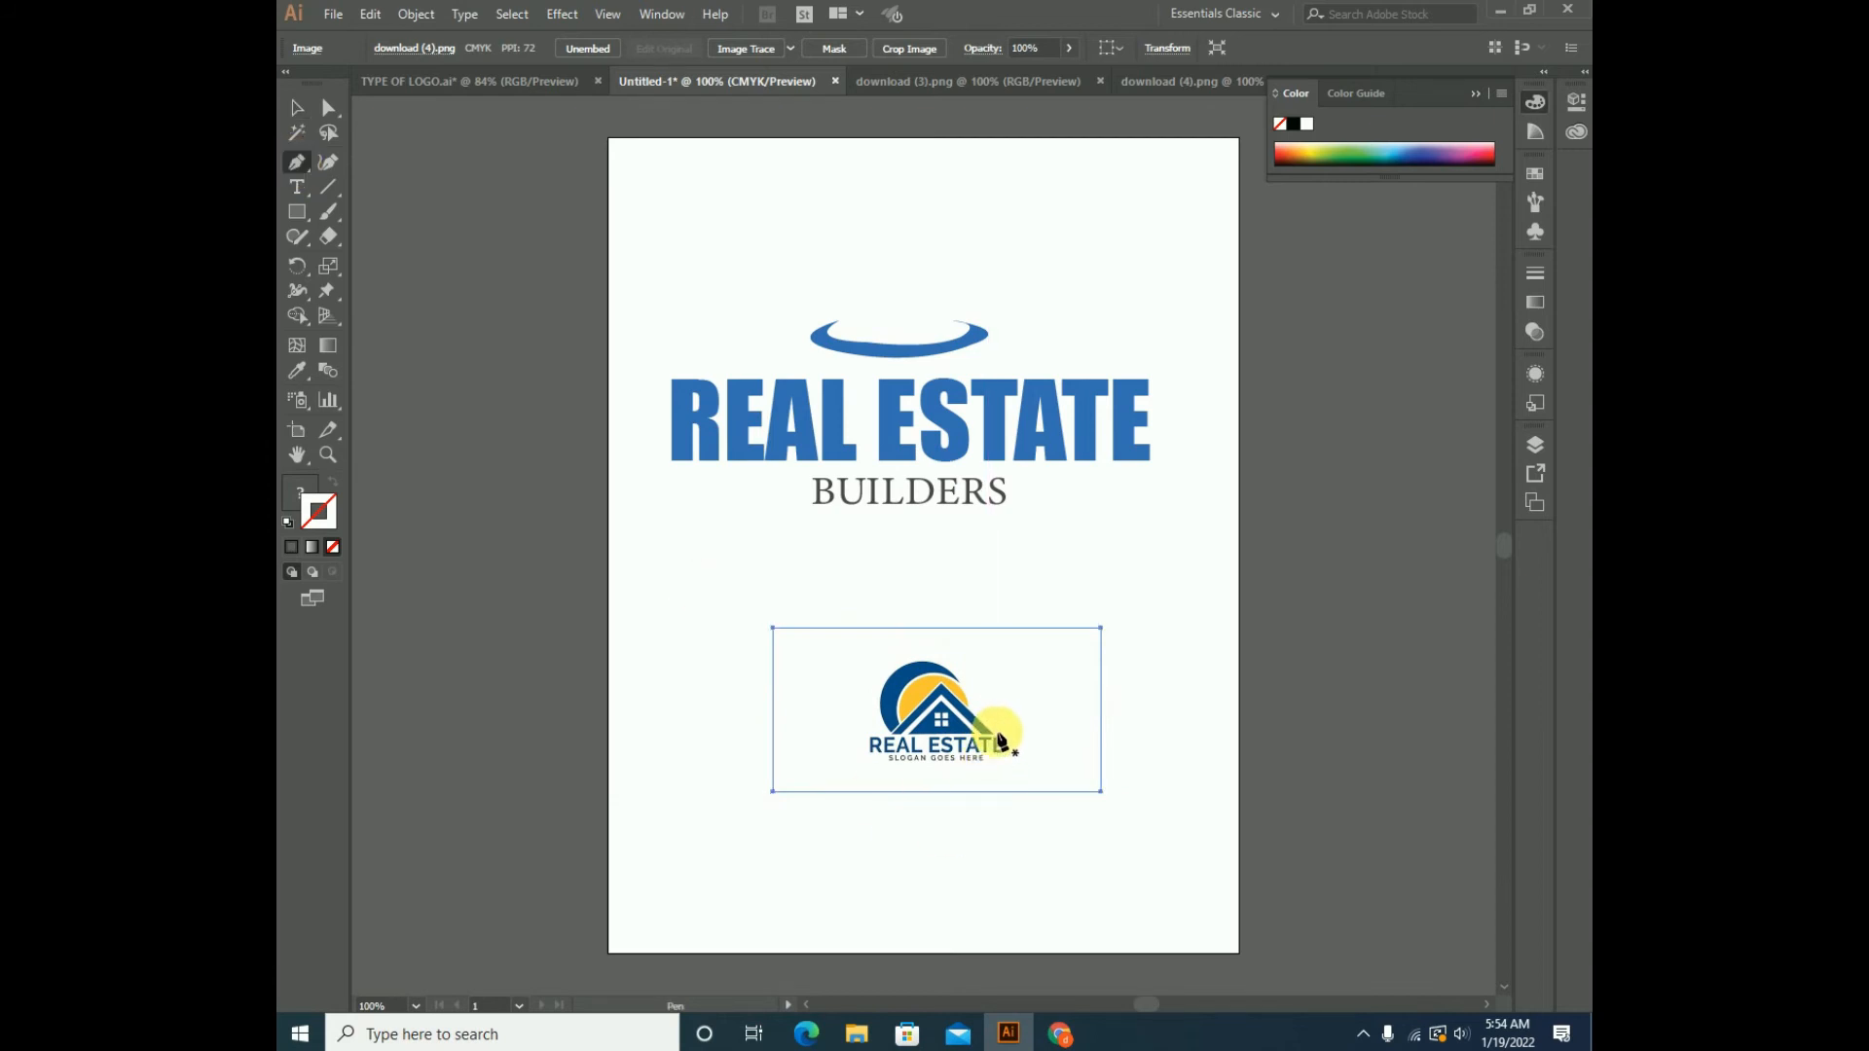
{"action": "left_click", "coordinate": [937, 685]}
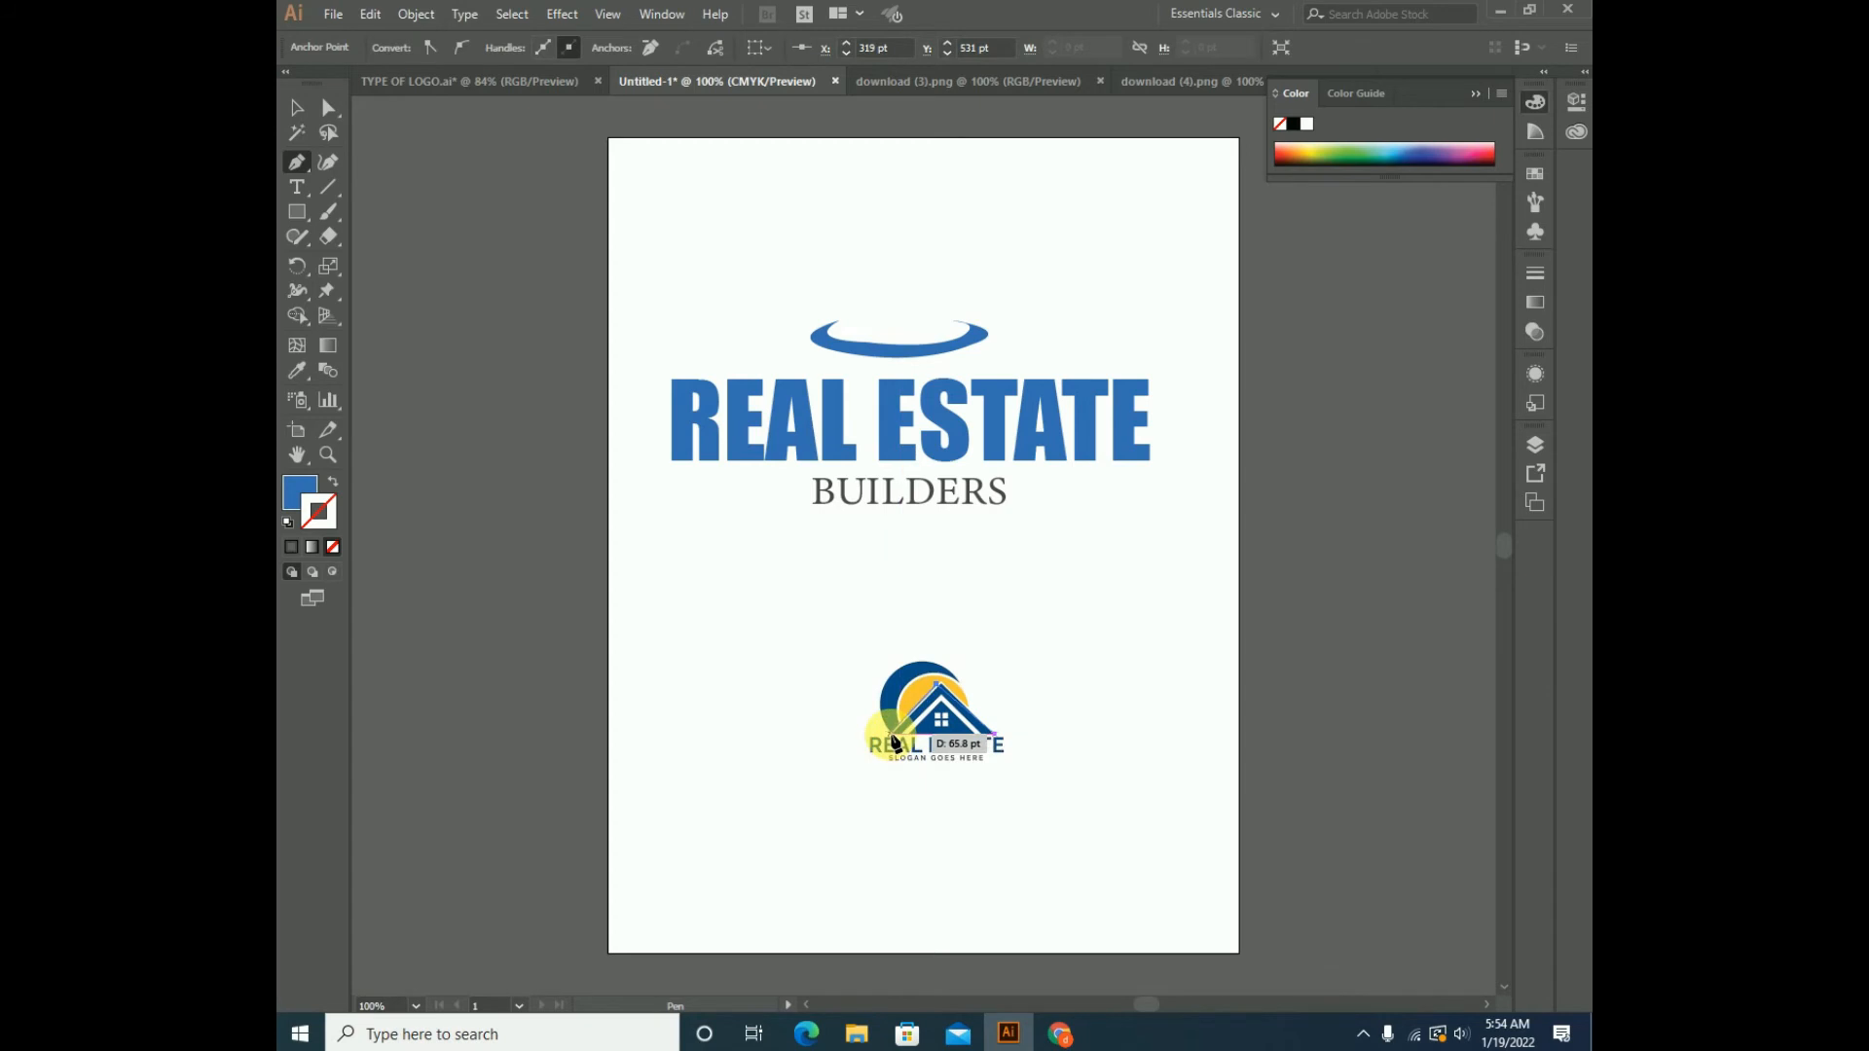
{"action": "left_click", "coordinate": [887, 730]}
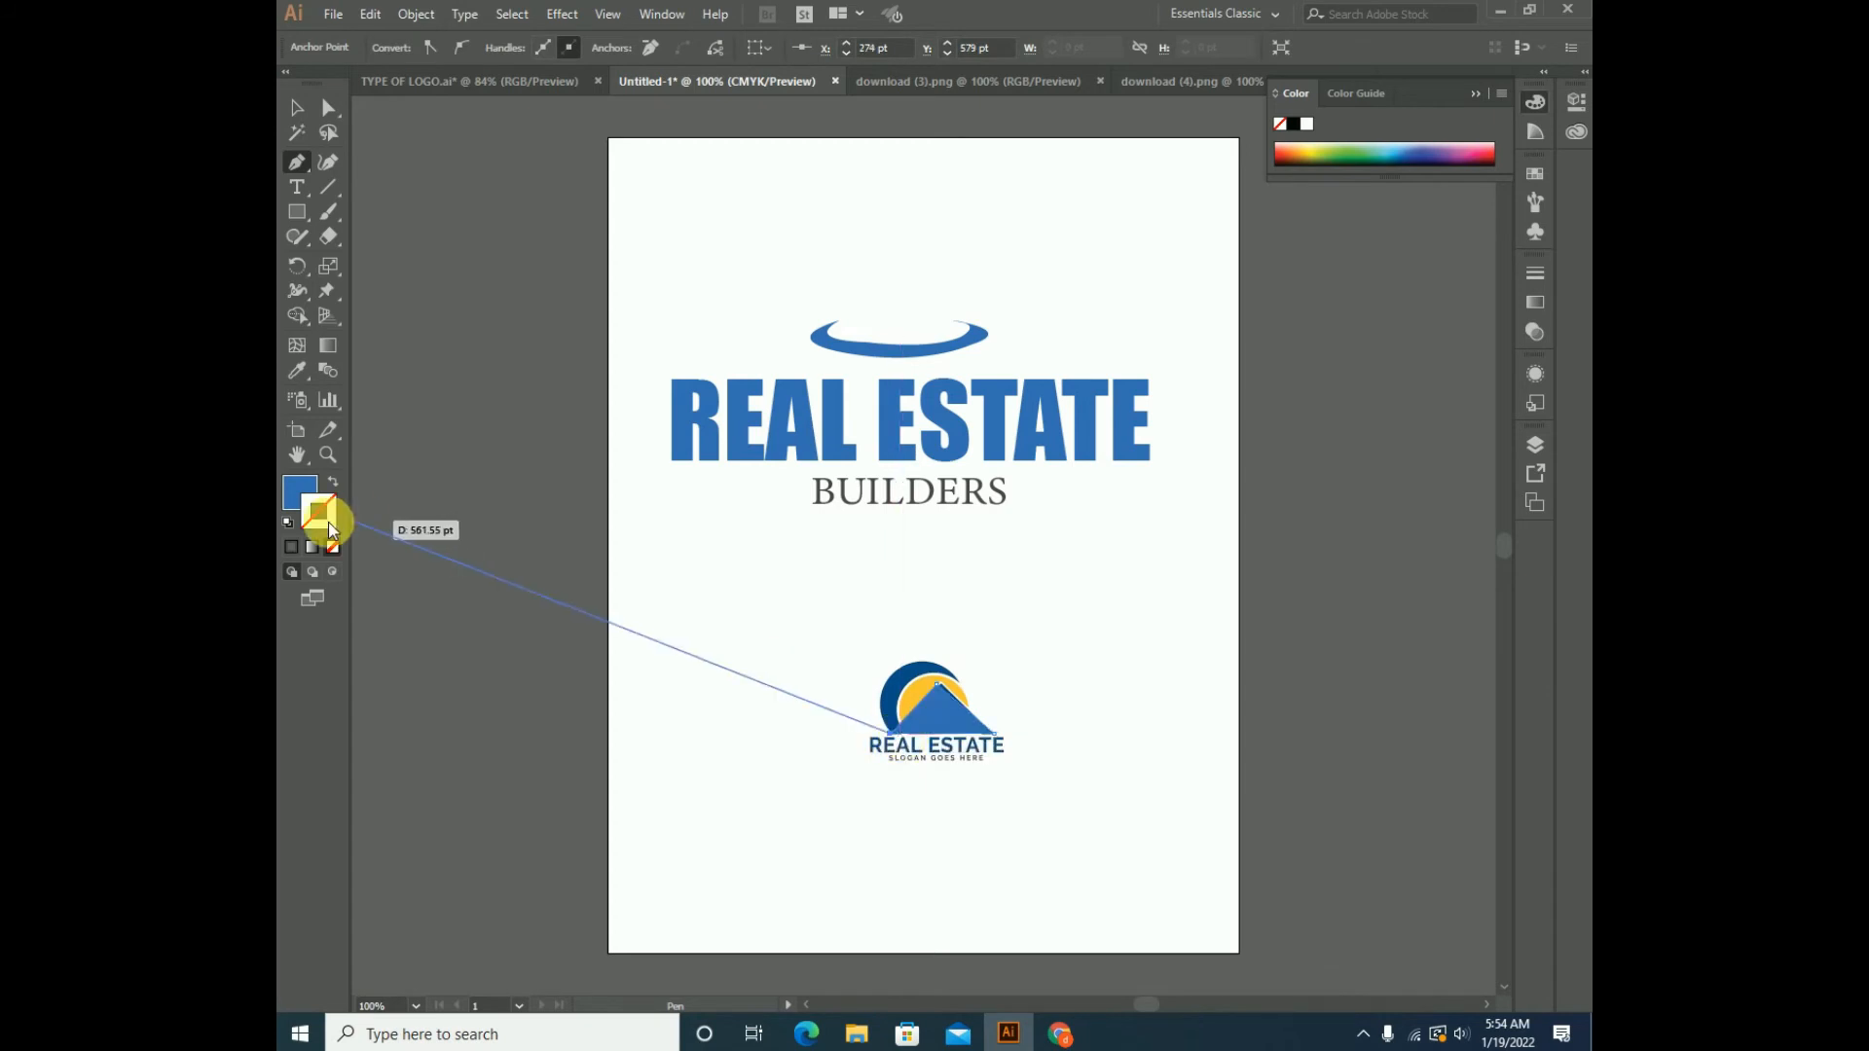
{"action": "left_click", "coordinate": [332, 547]}
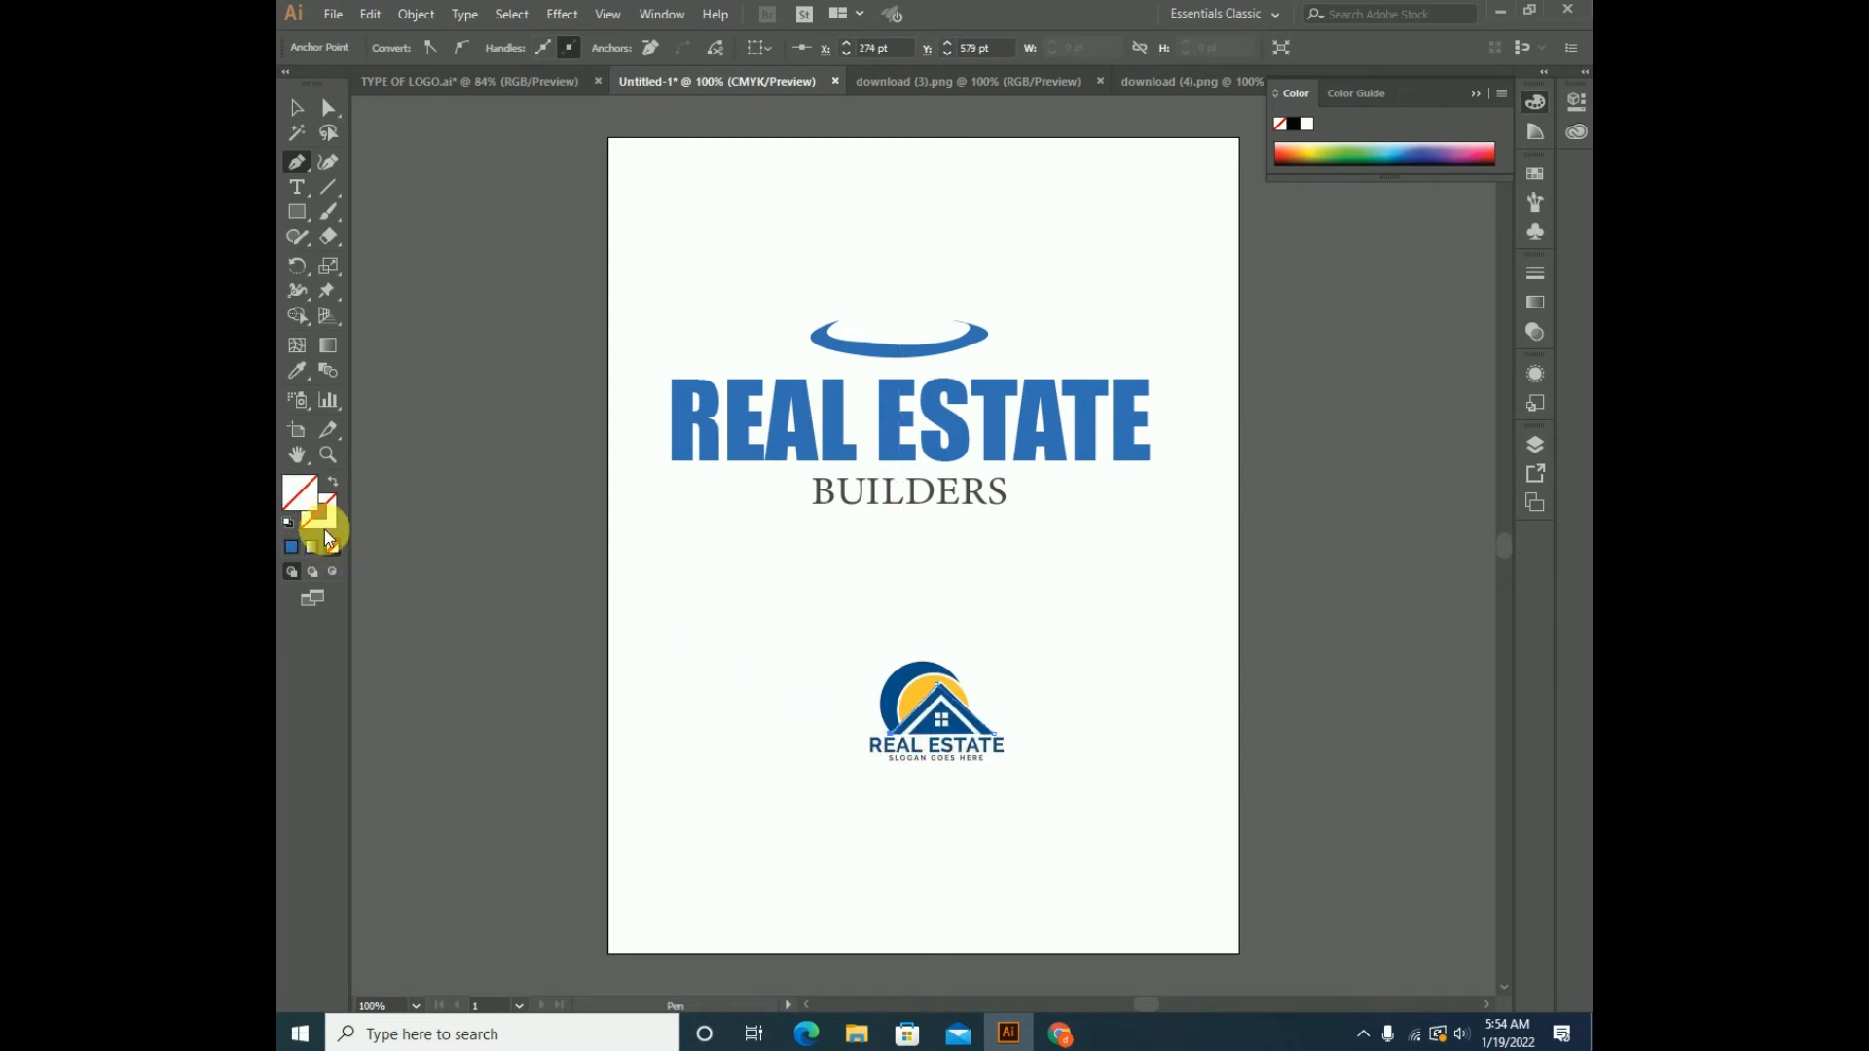
{"action": "left_click", "coordinate": [291, 547]}
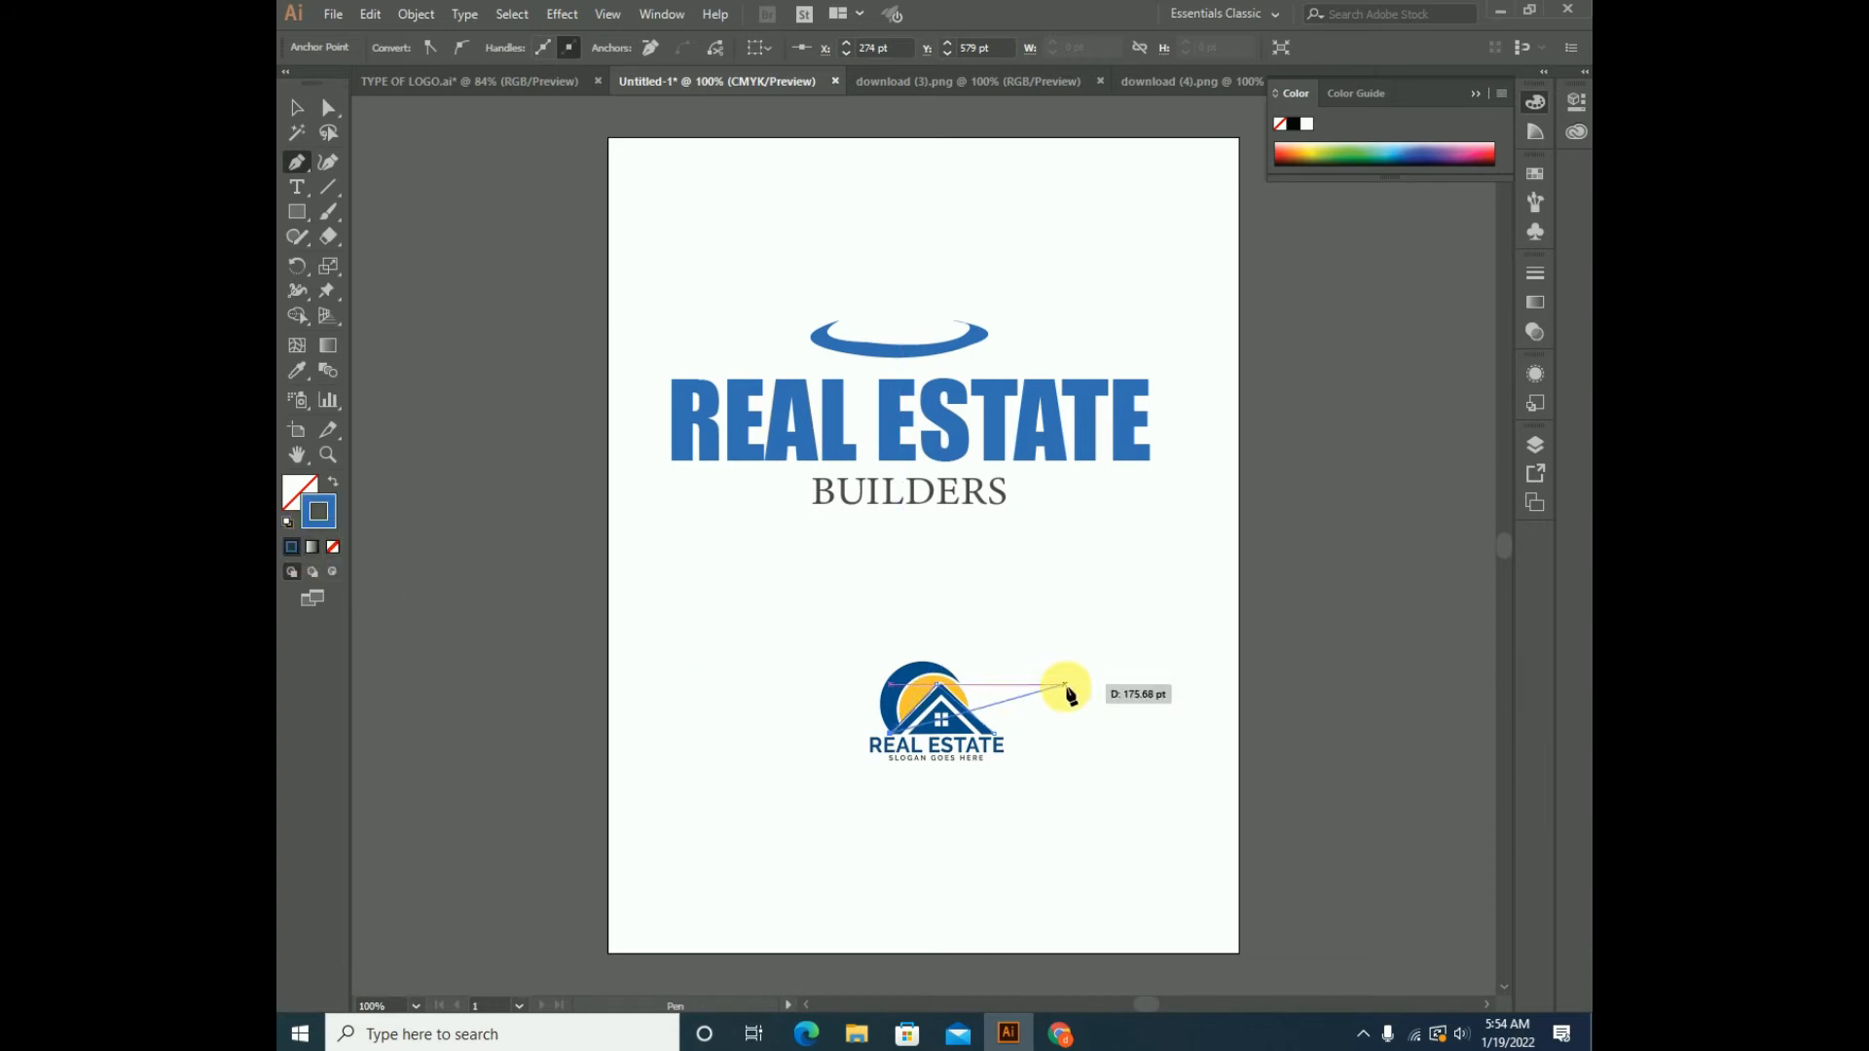
{"action": "left_click", "coordinate": [904, 739]}
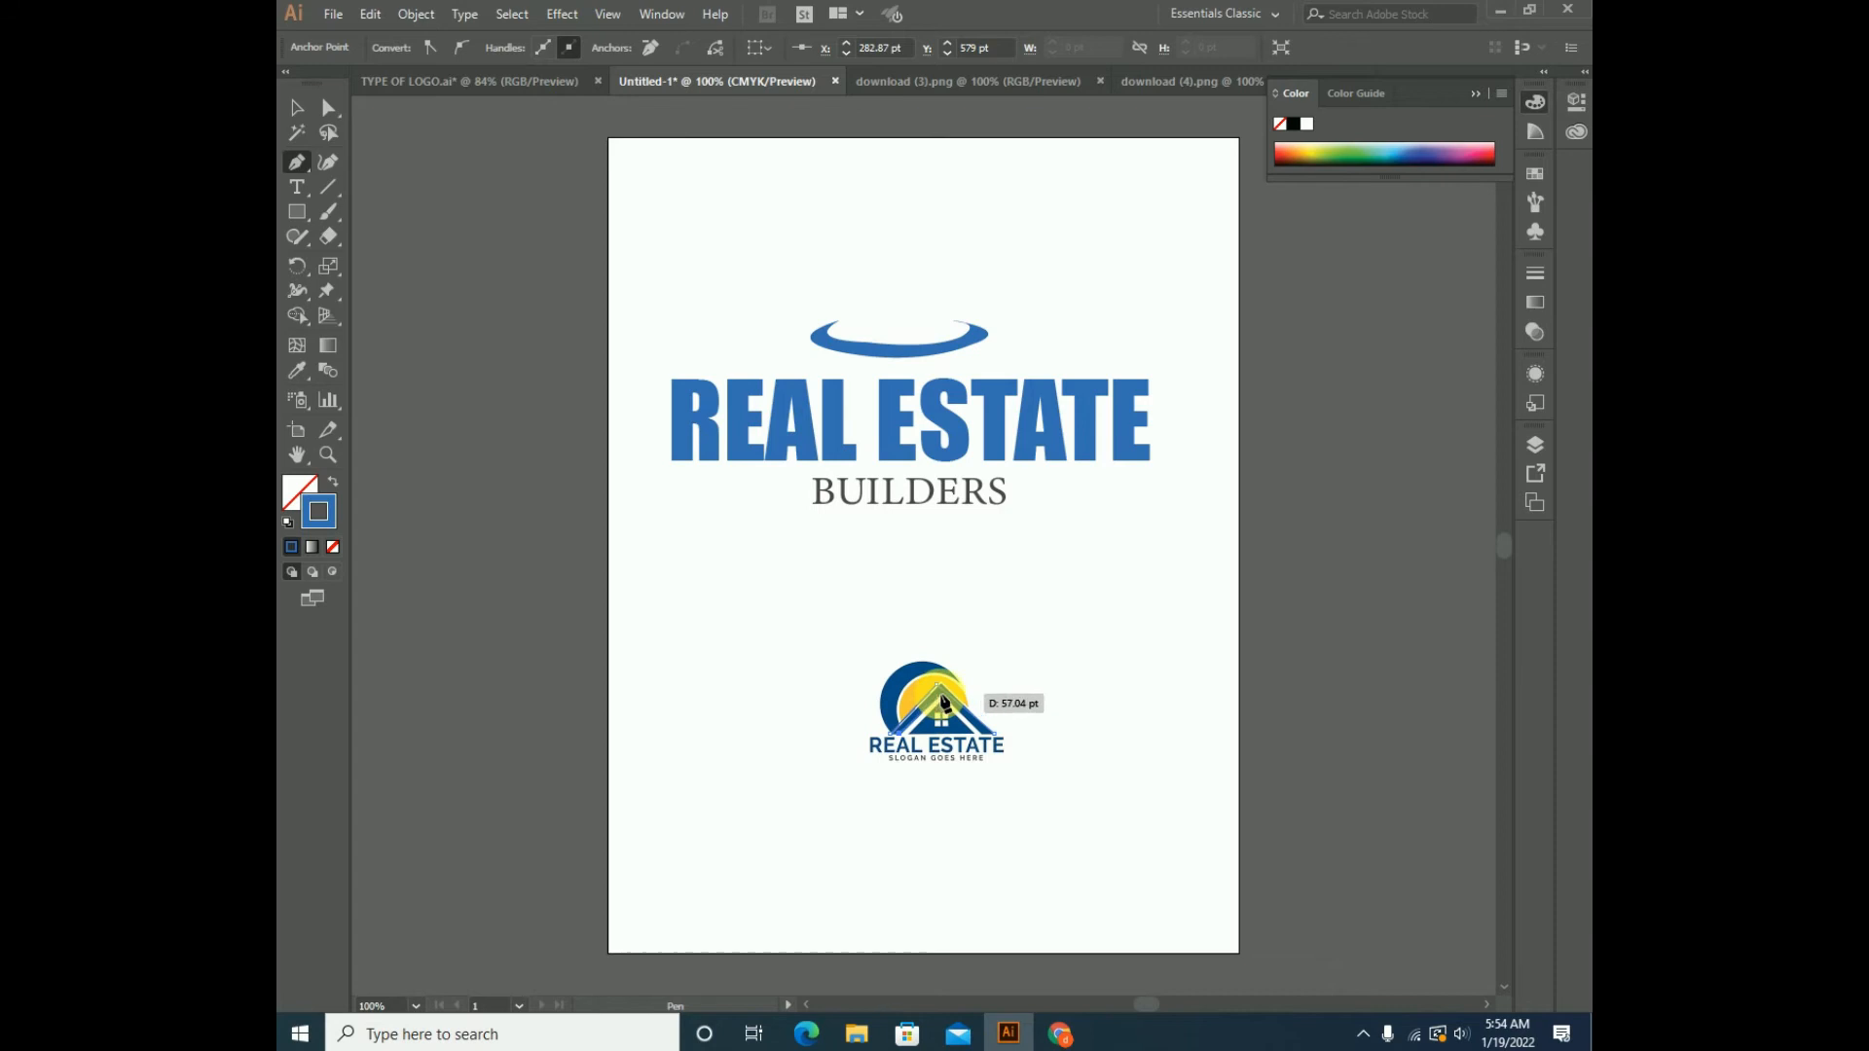
{"action": "left_click", "coordinate": [941, 701]}
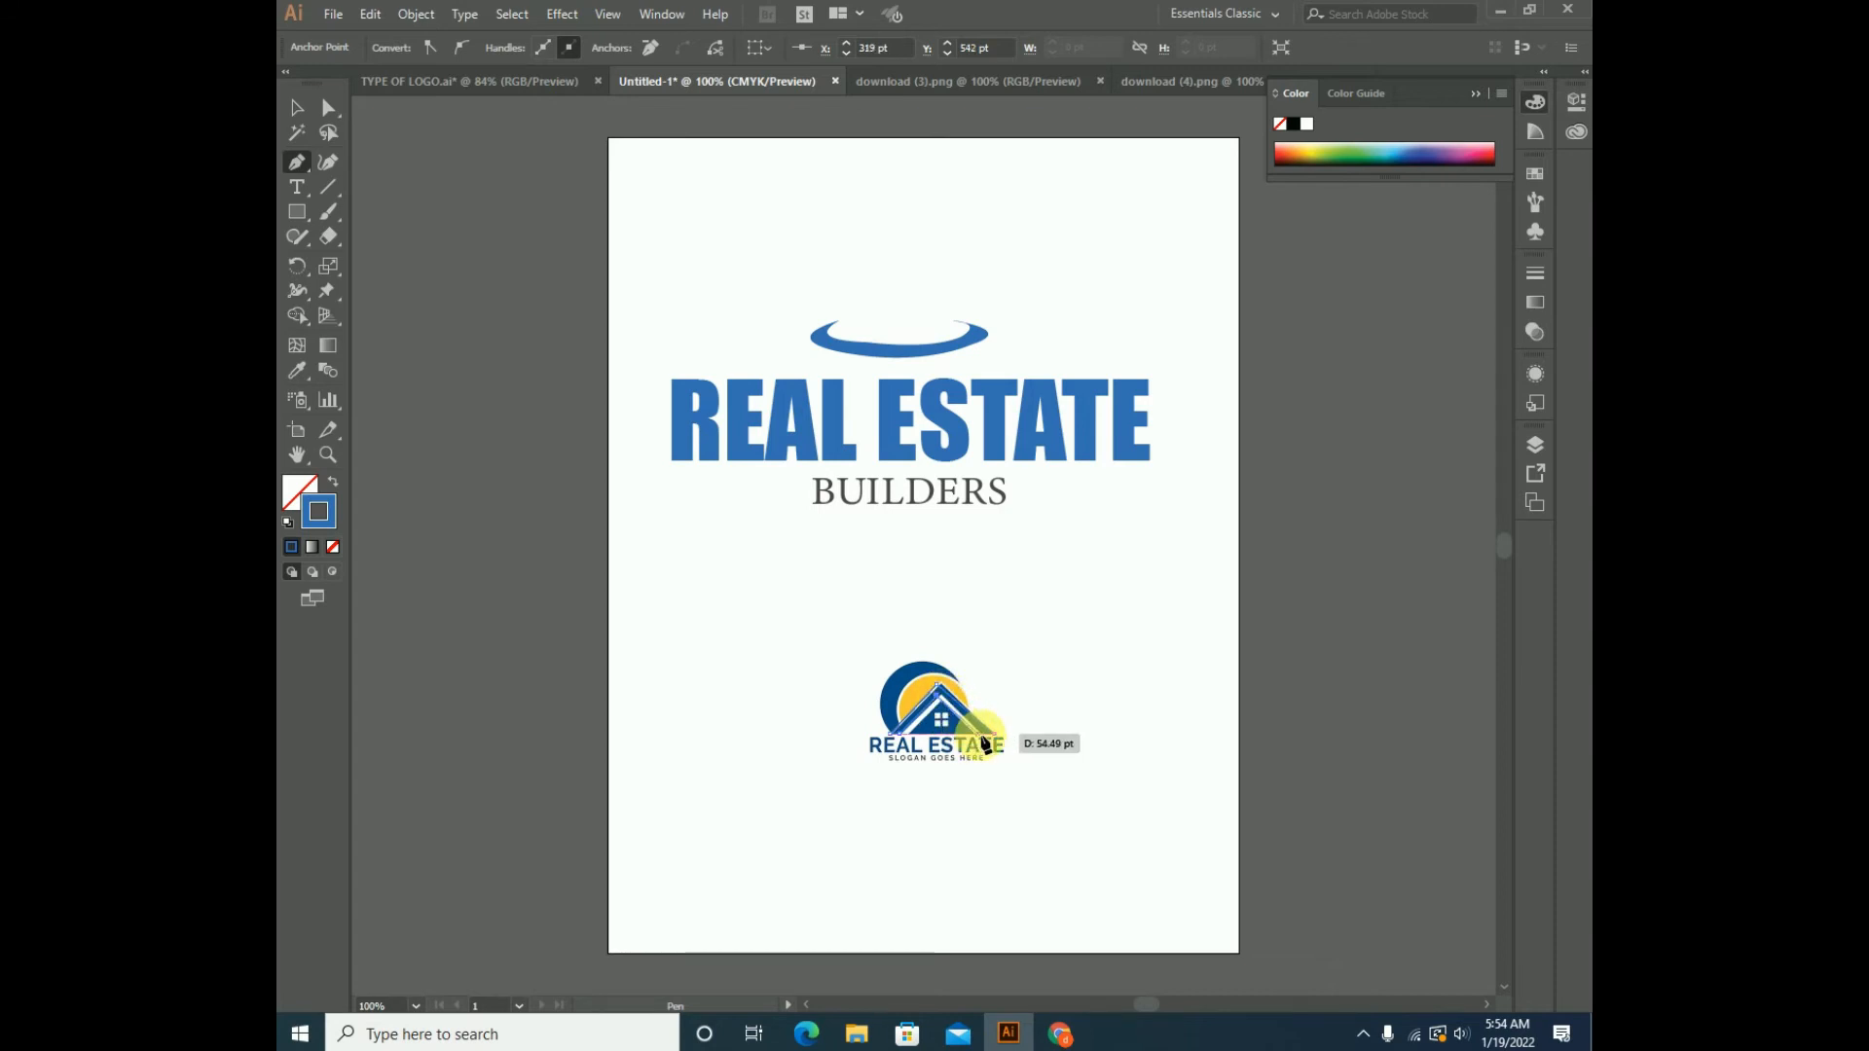
{"action": "left_click", "coordinate": [983, 737]}
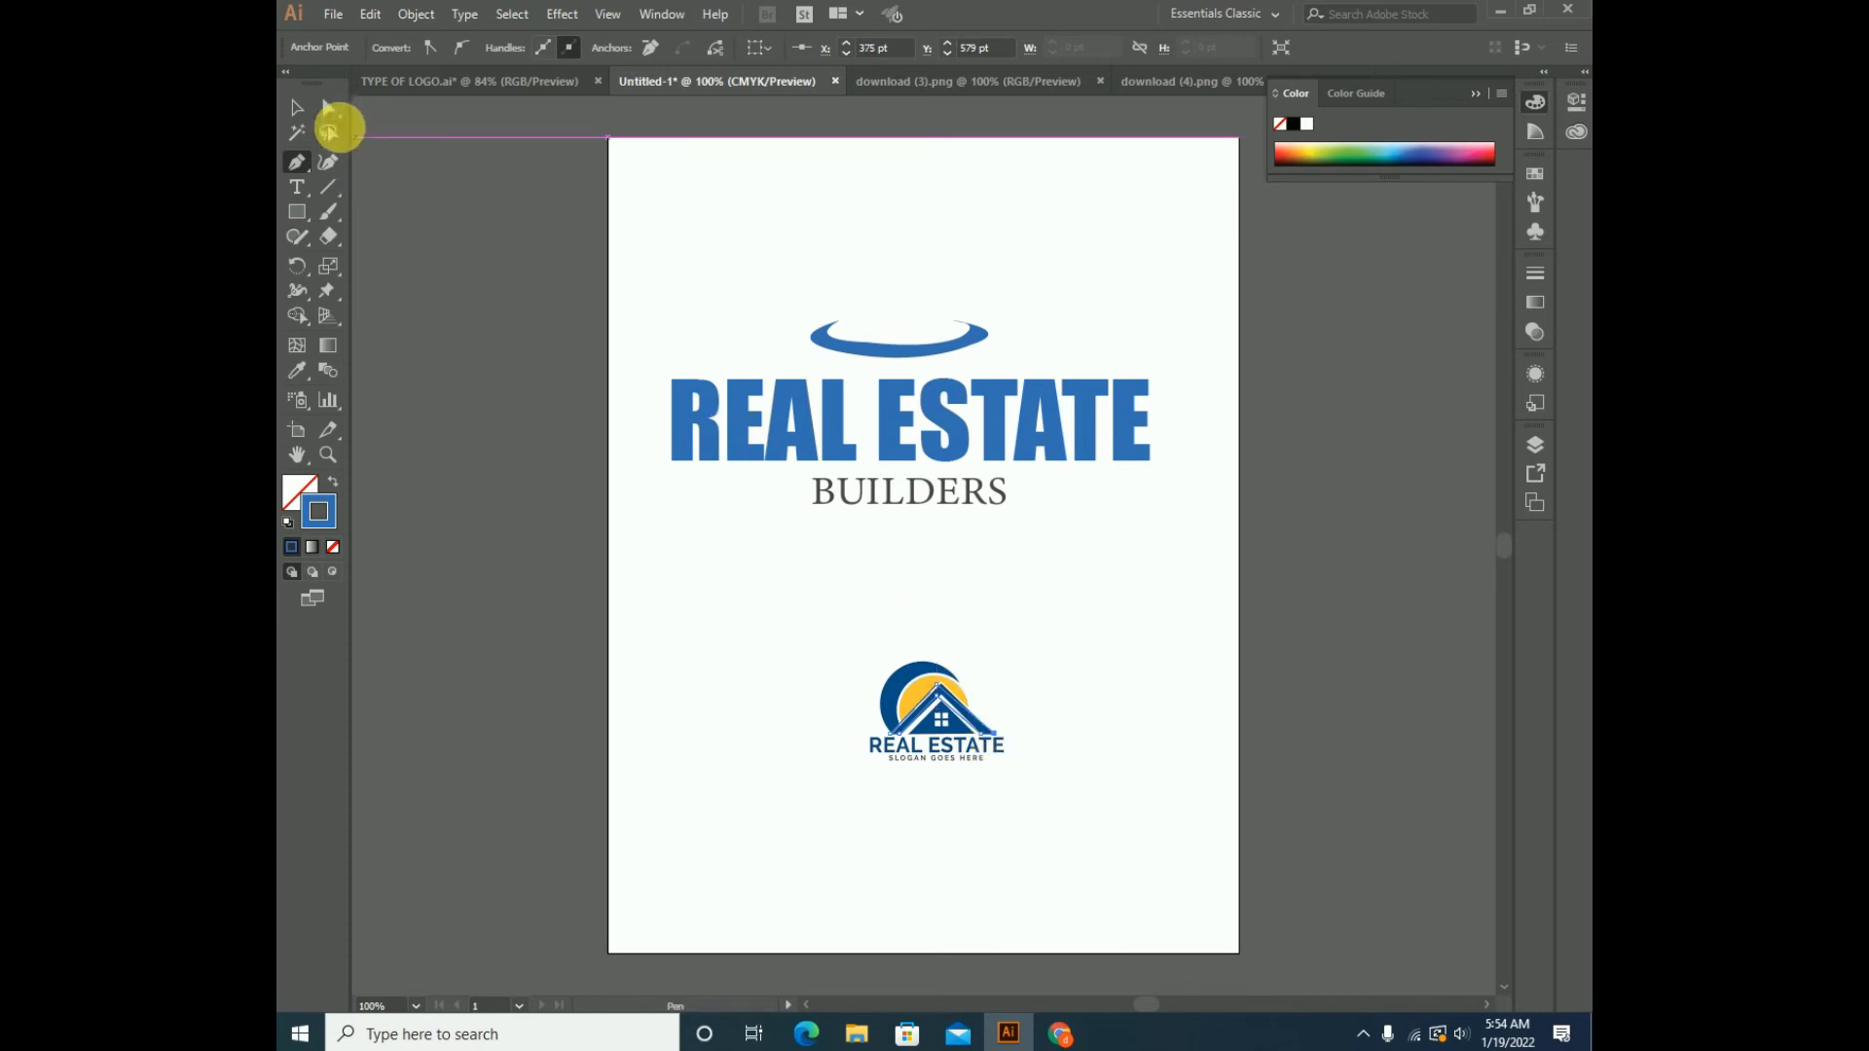
- Give the traced roof the ring's solid blue fill and no stroke using the Eyedropper
{"action": "left_click", "coordinate": [298, 107]}
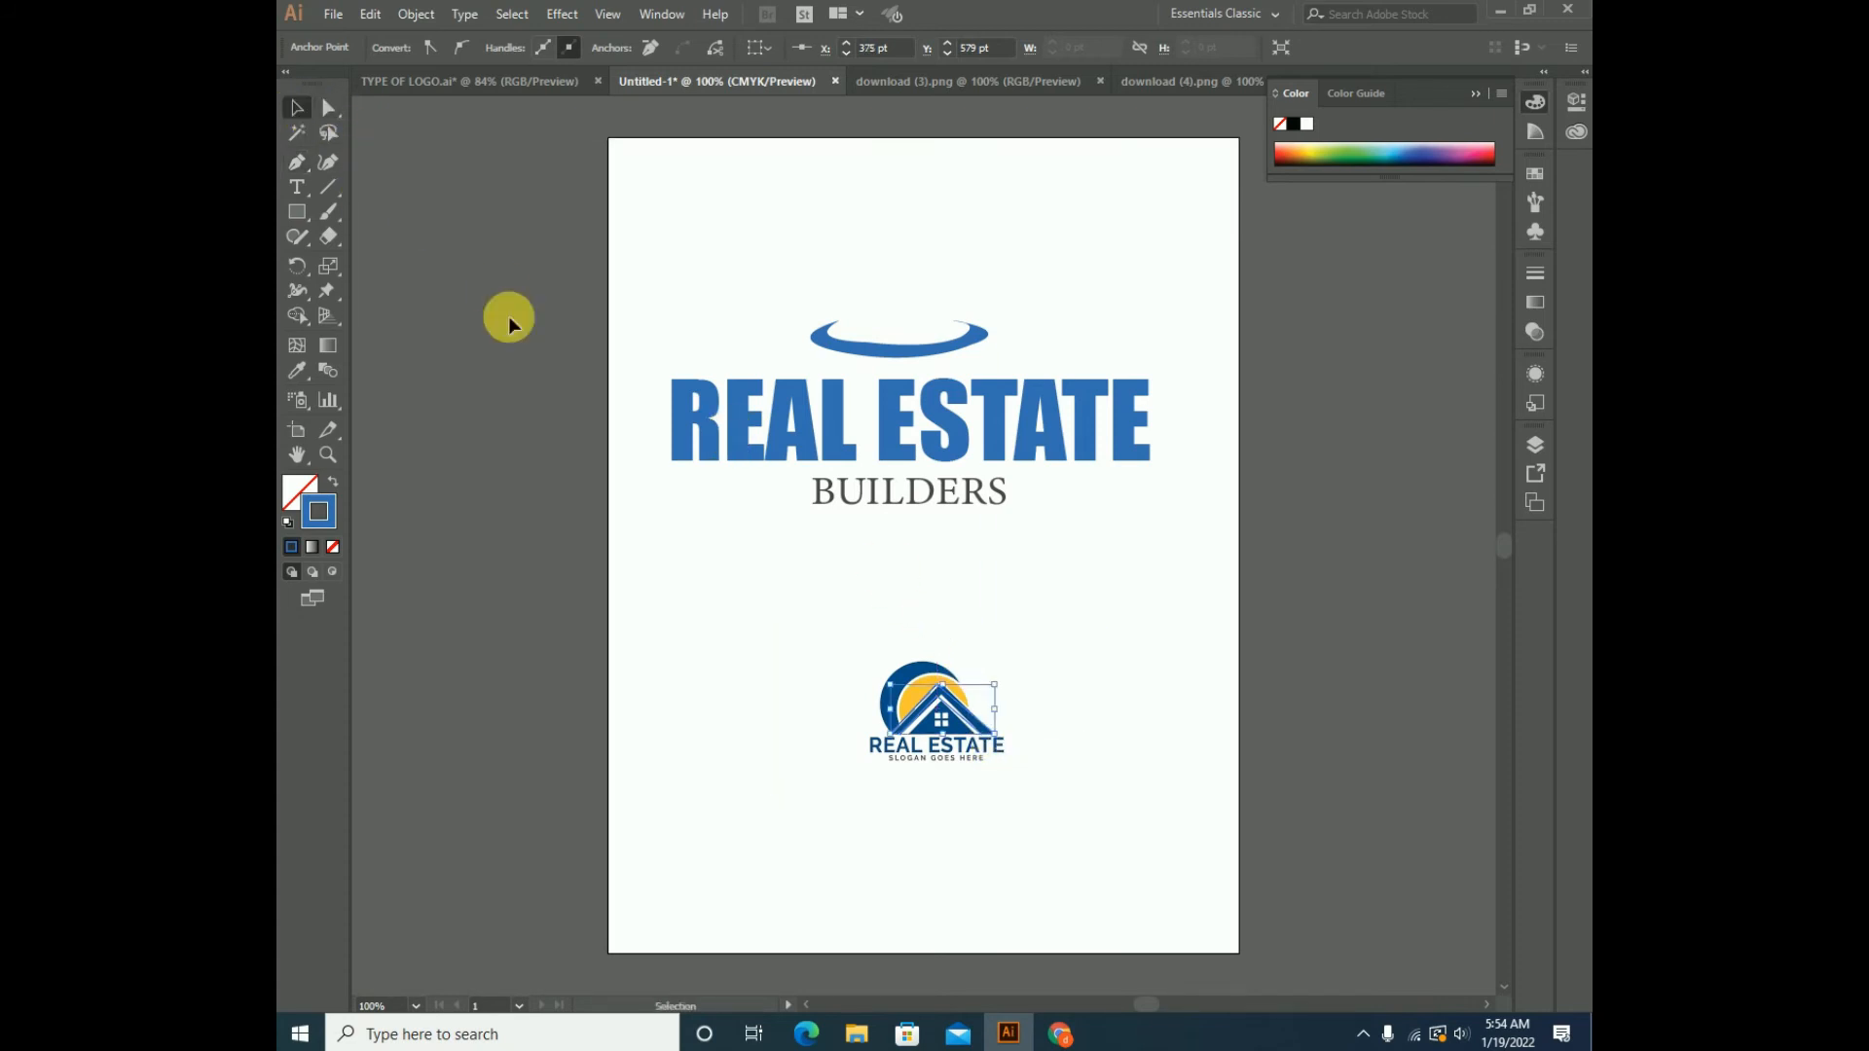
{"action": "left_click", "coordinate": [297, 371]}
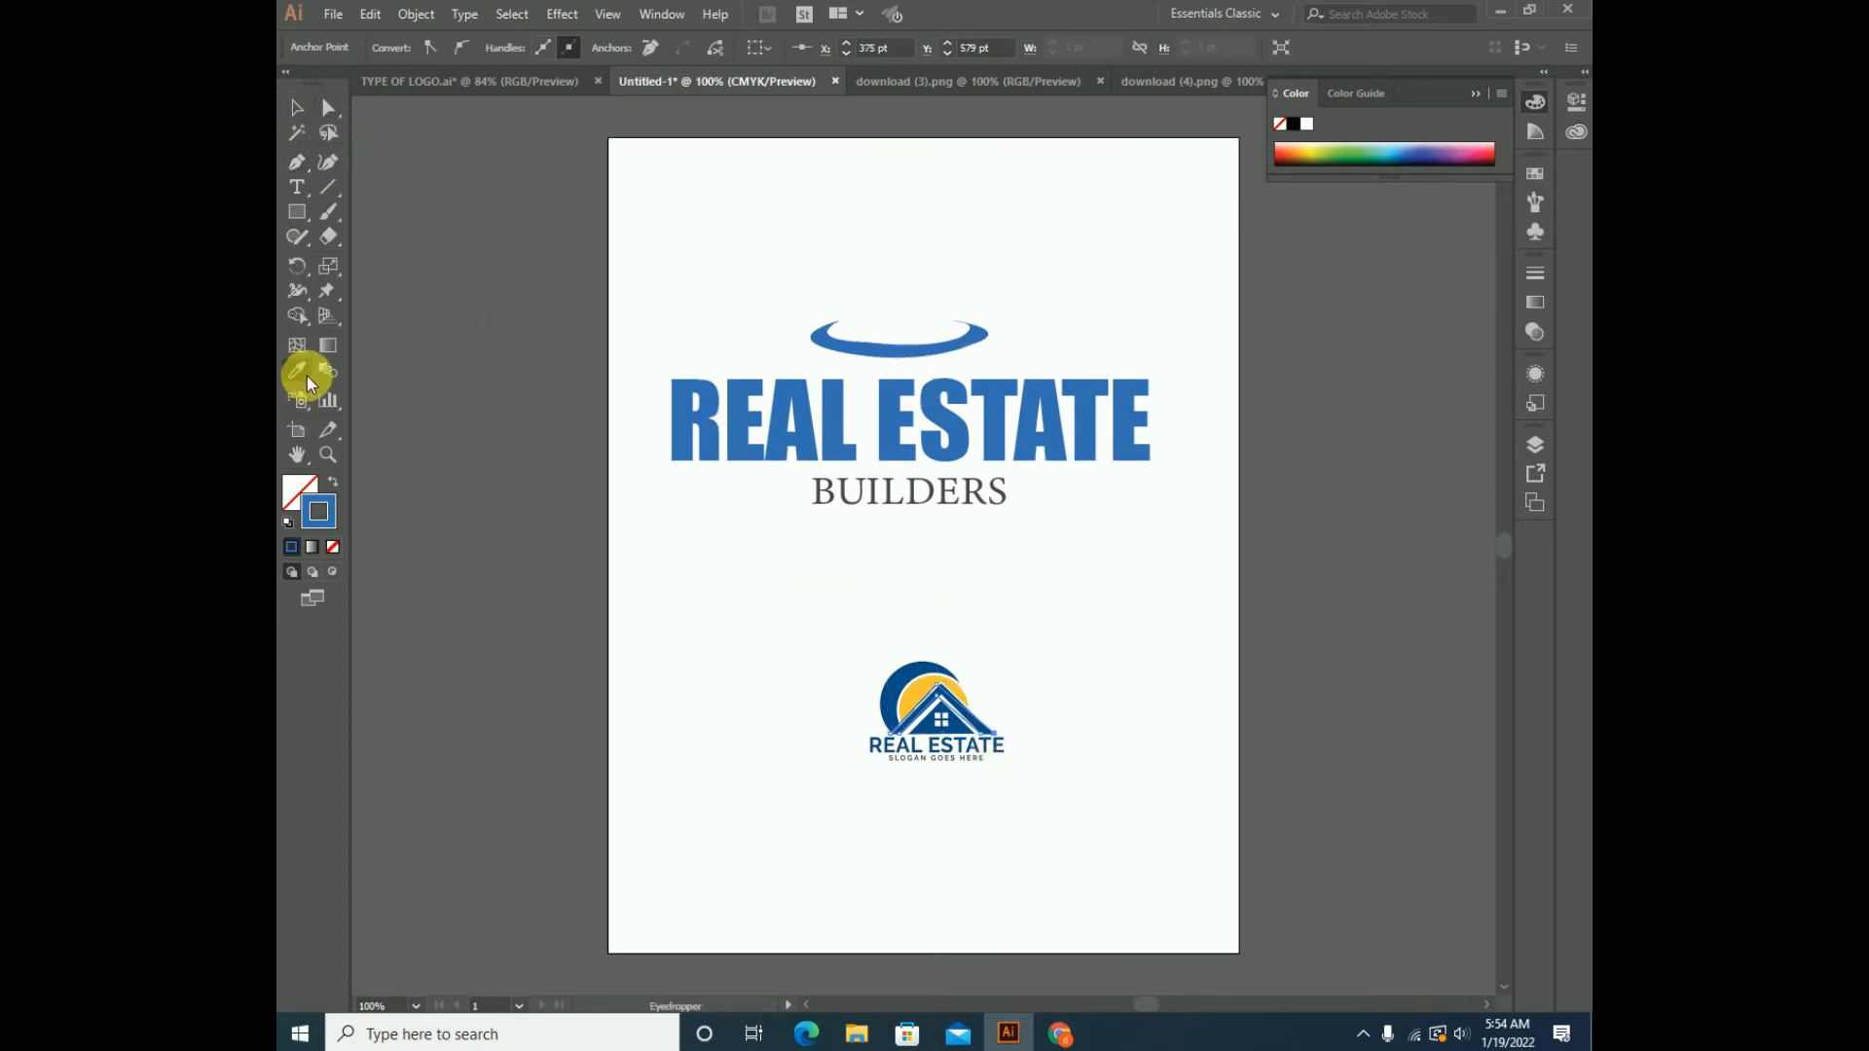
{"action": "left_click", "coordinate": [882, 347]}
{"action": "left_click", "coordinate": [298, 107]}
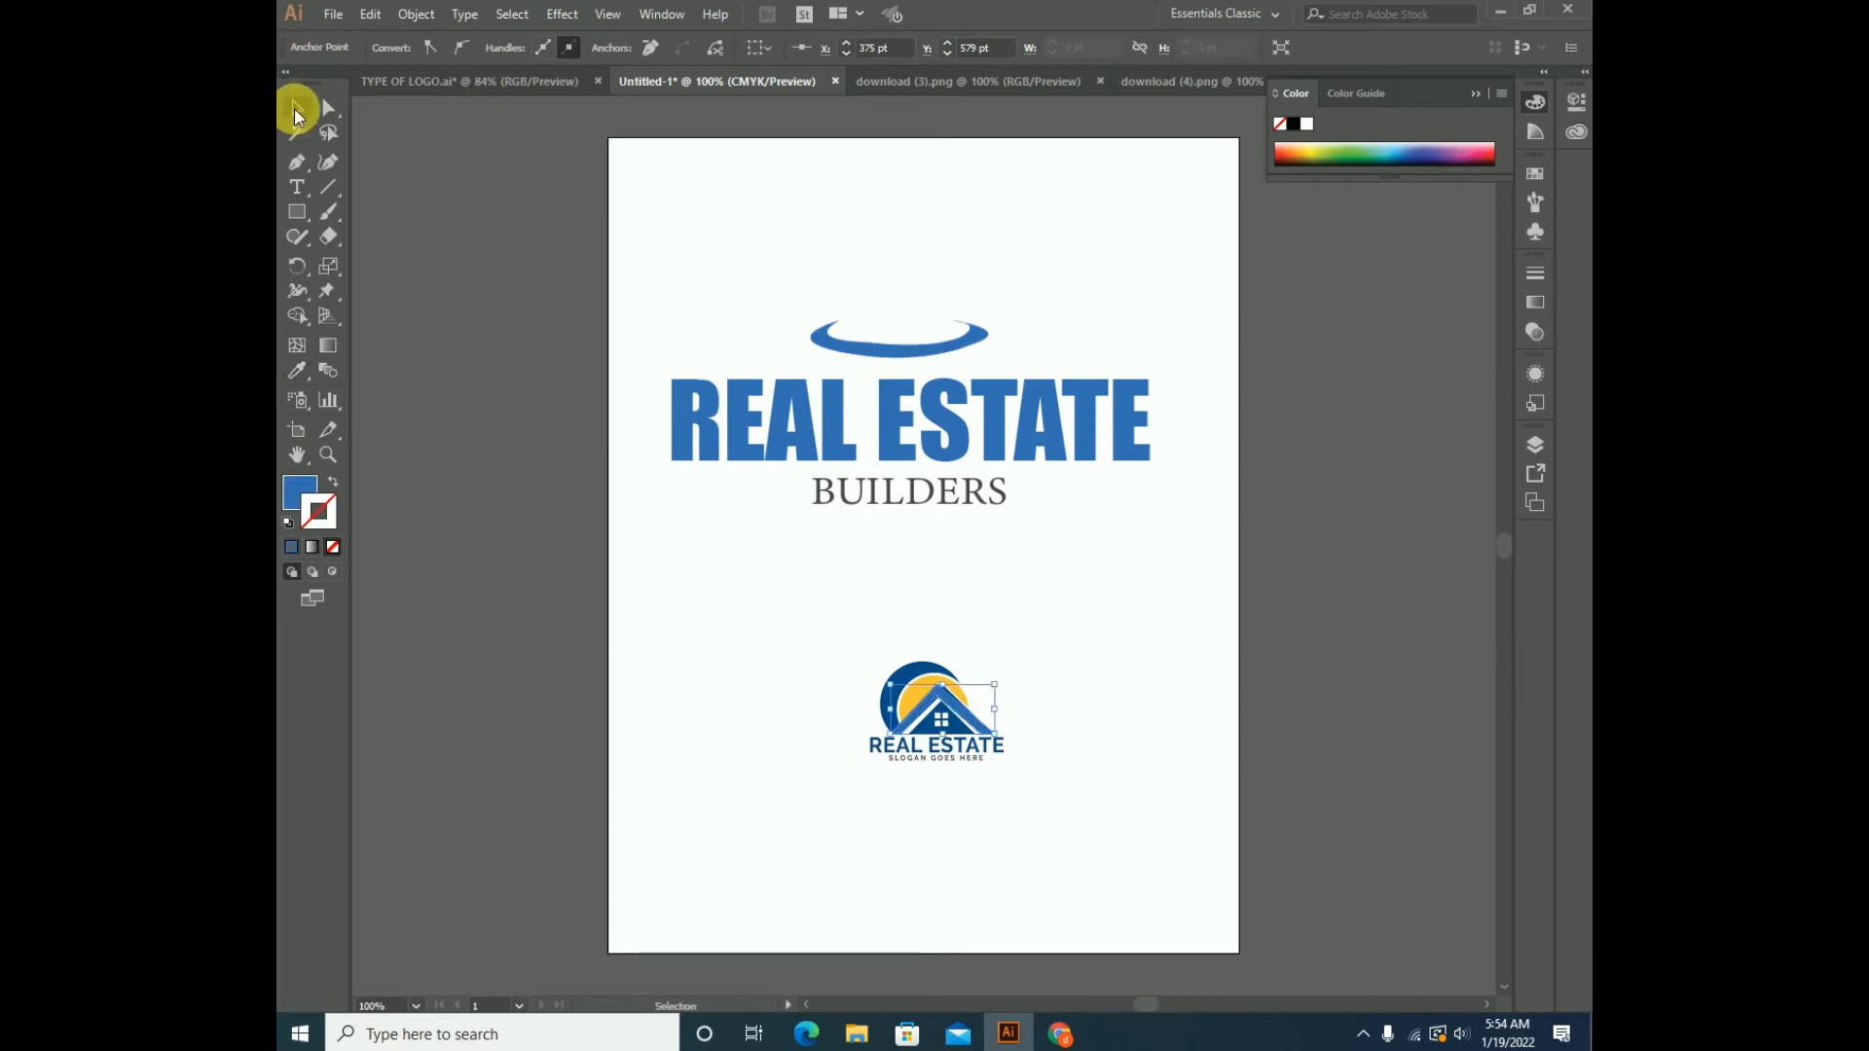
{"action": "left_click", "coordinate": [493, 451]}
- Move the blue roof onto the oval ring above REAL ESTATE and delete the reference image
{"action": "left_click_drag", "start_coordinate": [916, 681], "coordinate": [897, 310]}
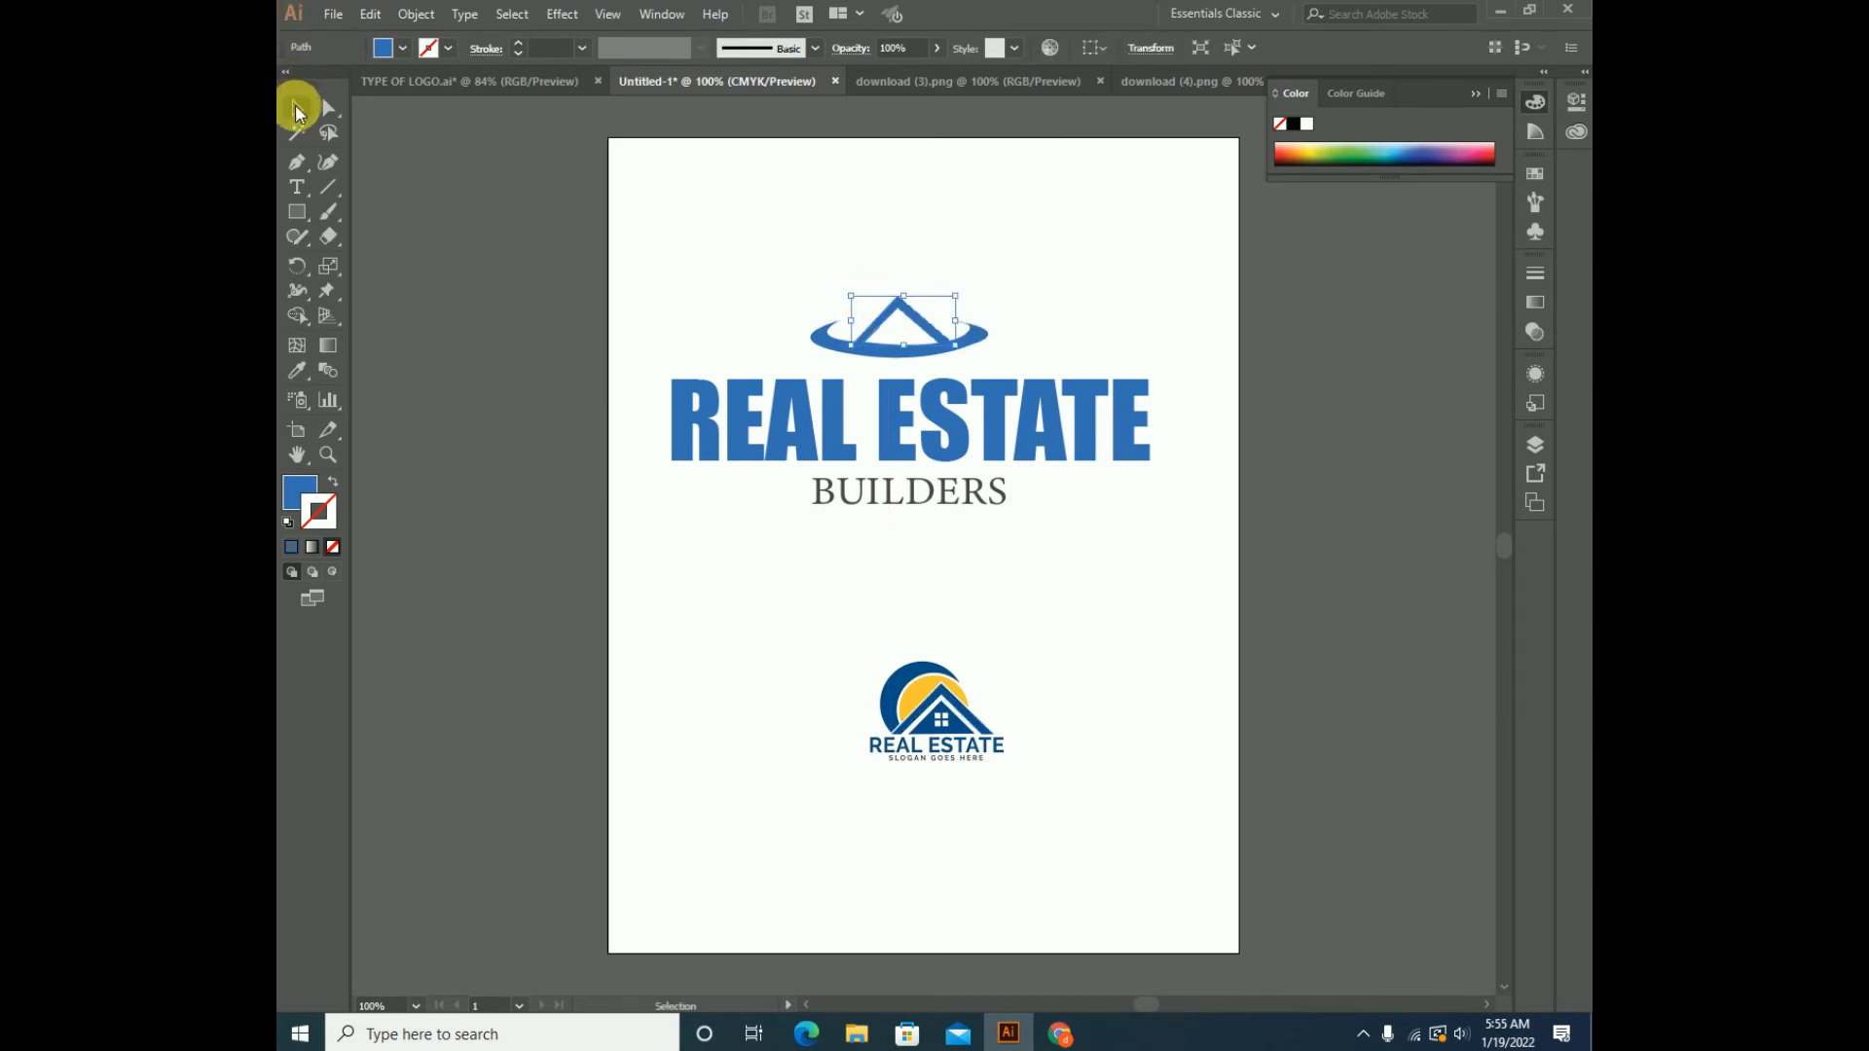
{"action": "left_click_drag", "start_coordinate": [611, 560], "coordinate": [1075, 843]}
{"action": "key", "text": "Delete"}
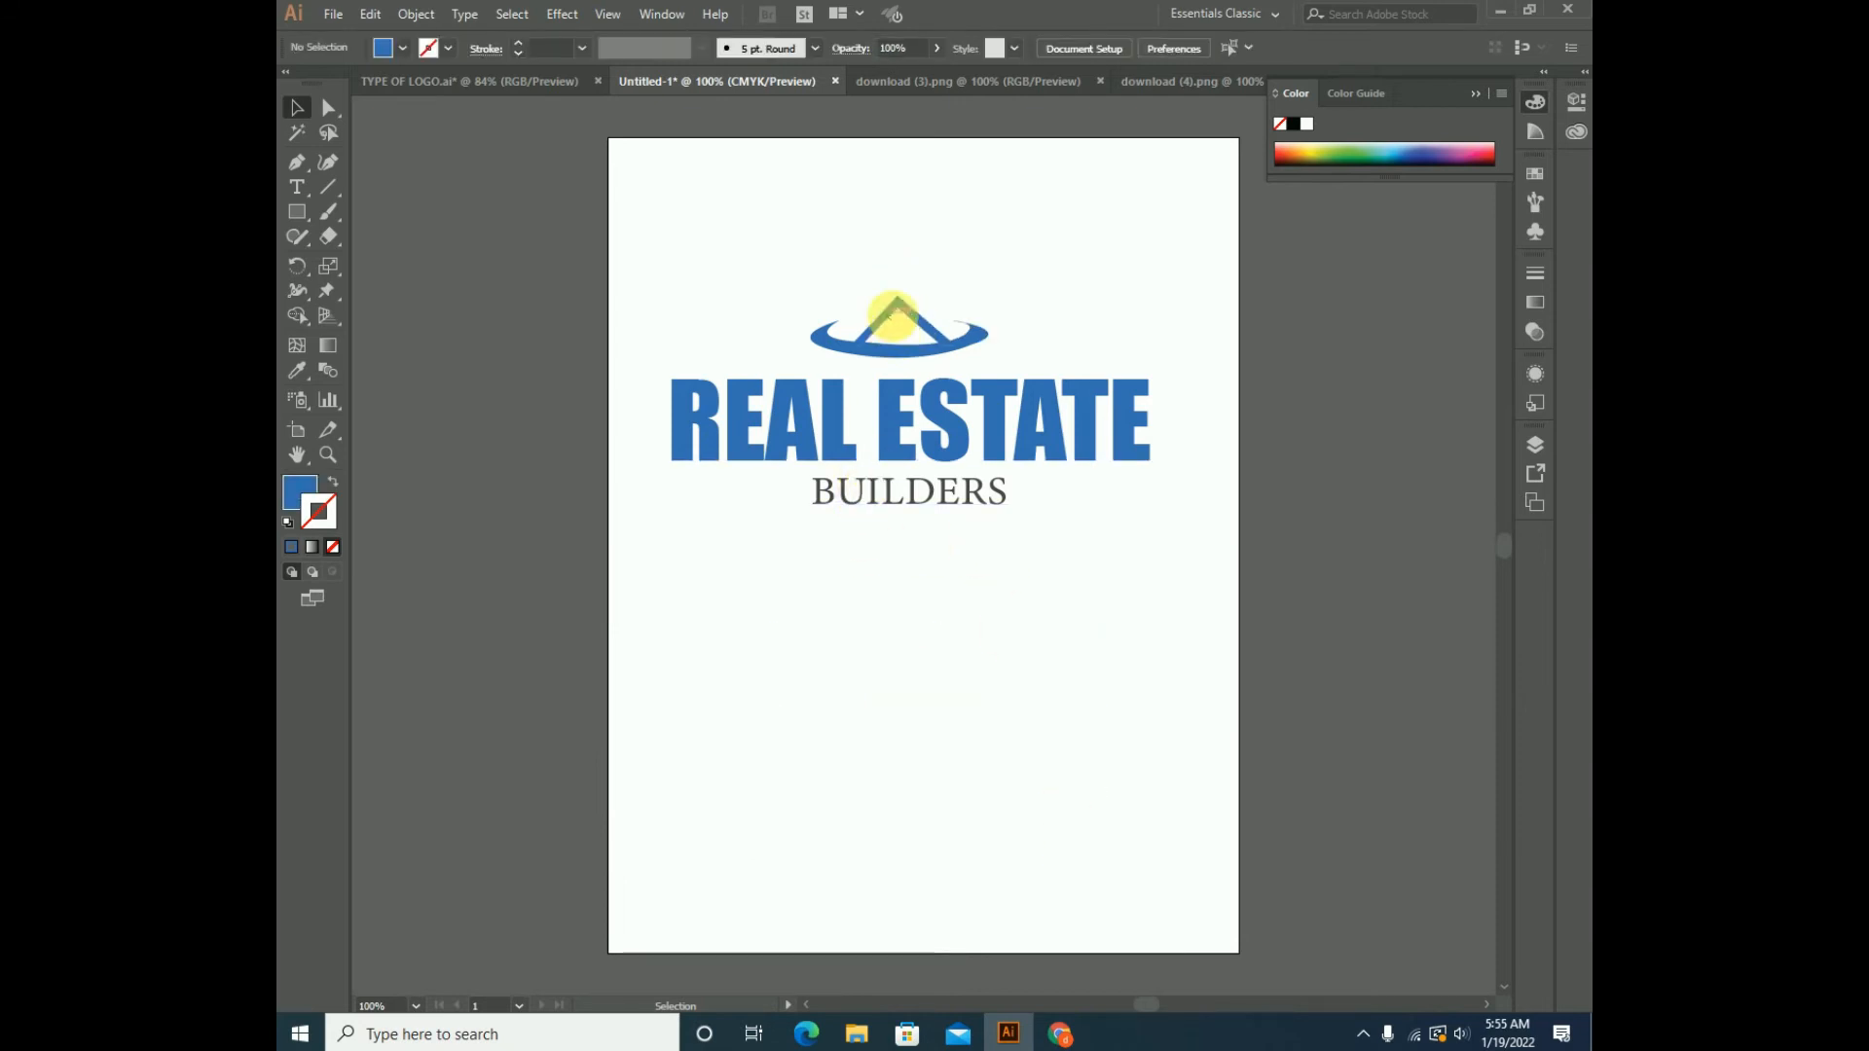
- Draw a small blue rectangle in an empty upper area of the artboard and duplicate it into a two-by-two window grid
{"action": "left_click", "coordinate": [297, 212]}
{"action": "left_click_drag", "start_coordinate": [679, 224], "coordinate": [708, 246]}
{"action": "left_click", "coordinate": [297, 107]}
{"action": "left_click", "coordinate": [590, 256]}
{"action": "left_click_drag", "start_coordinate": [687, 230], "coordinate": [746, 246]}
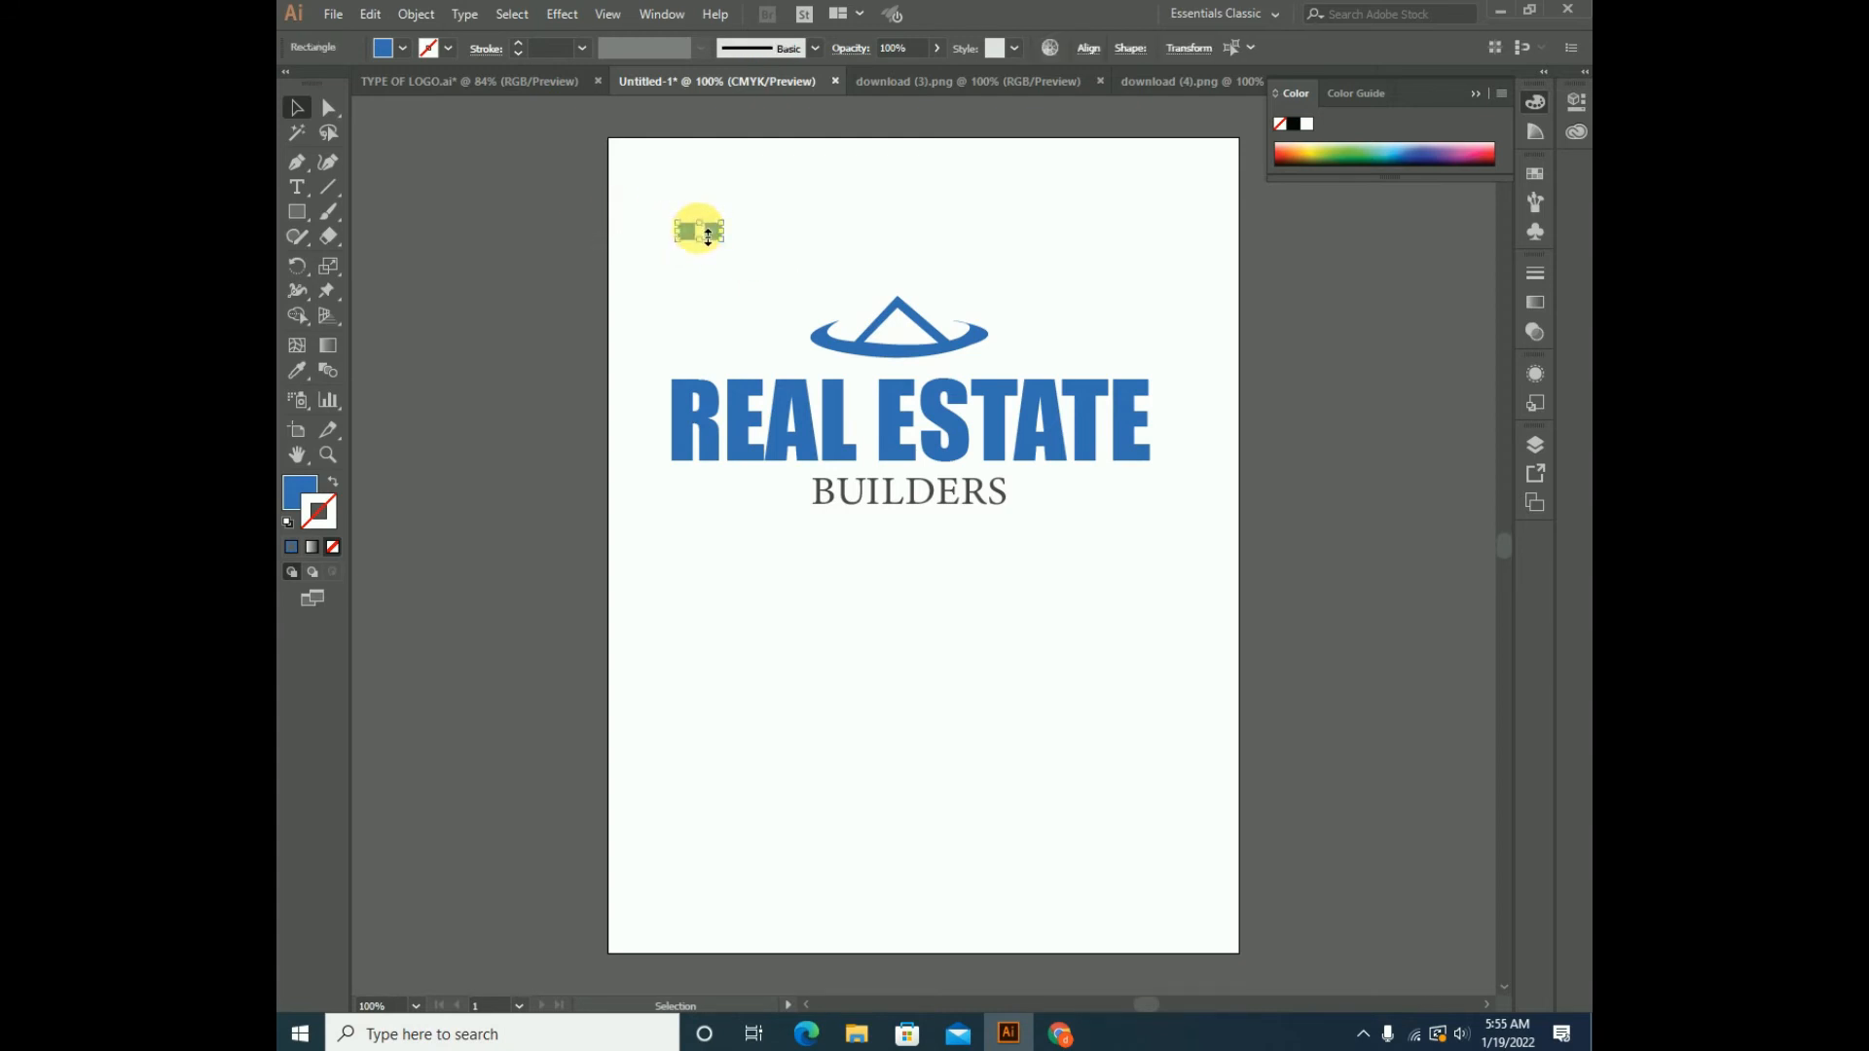
{"action": "left_click_drag", "start_coordinate": [691, 231], "coordinate": [692, 257]}
- Move the four window panes under the roof peak and scale them to fit inside the house
{"action": "left_click_drag", "start_coordinate": [552, 193], "coordinate": [902, 327]}
{"action": "scroll", "coordinate": [900, 330], "scroll_direction": "up", "scroll_amount": 1}
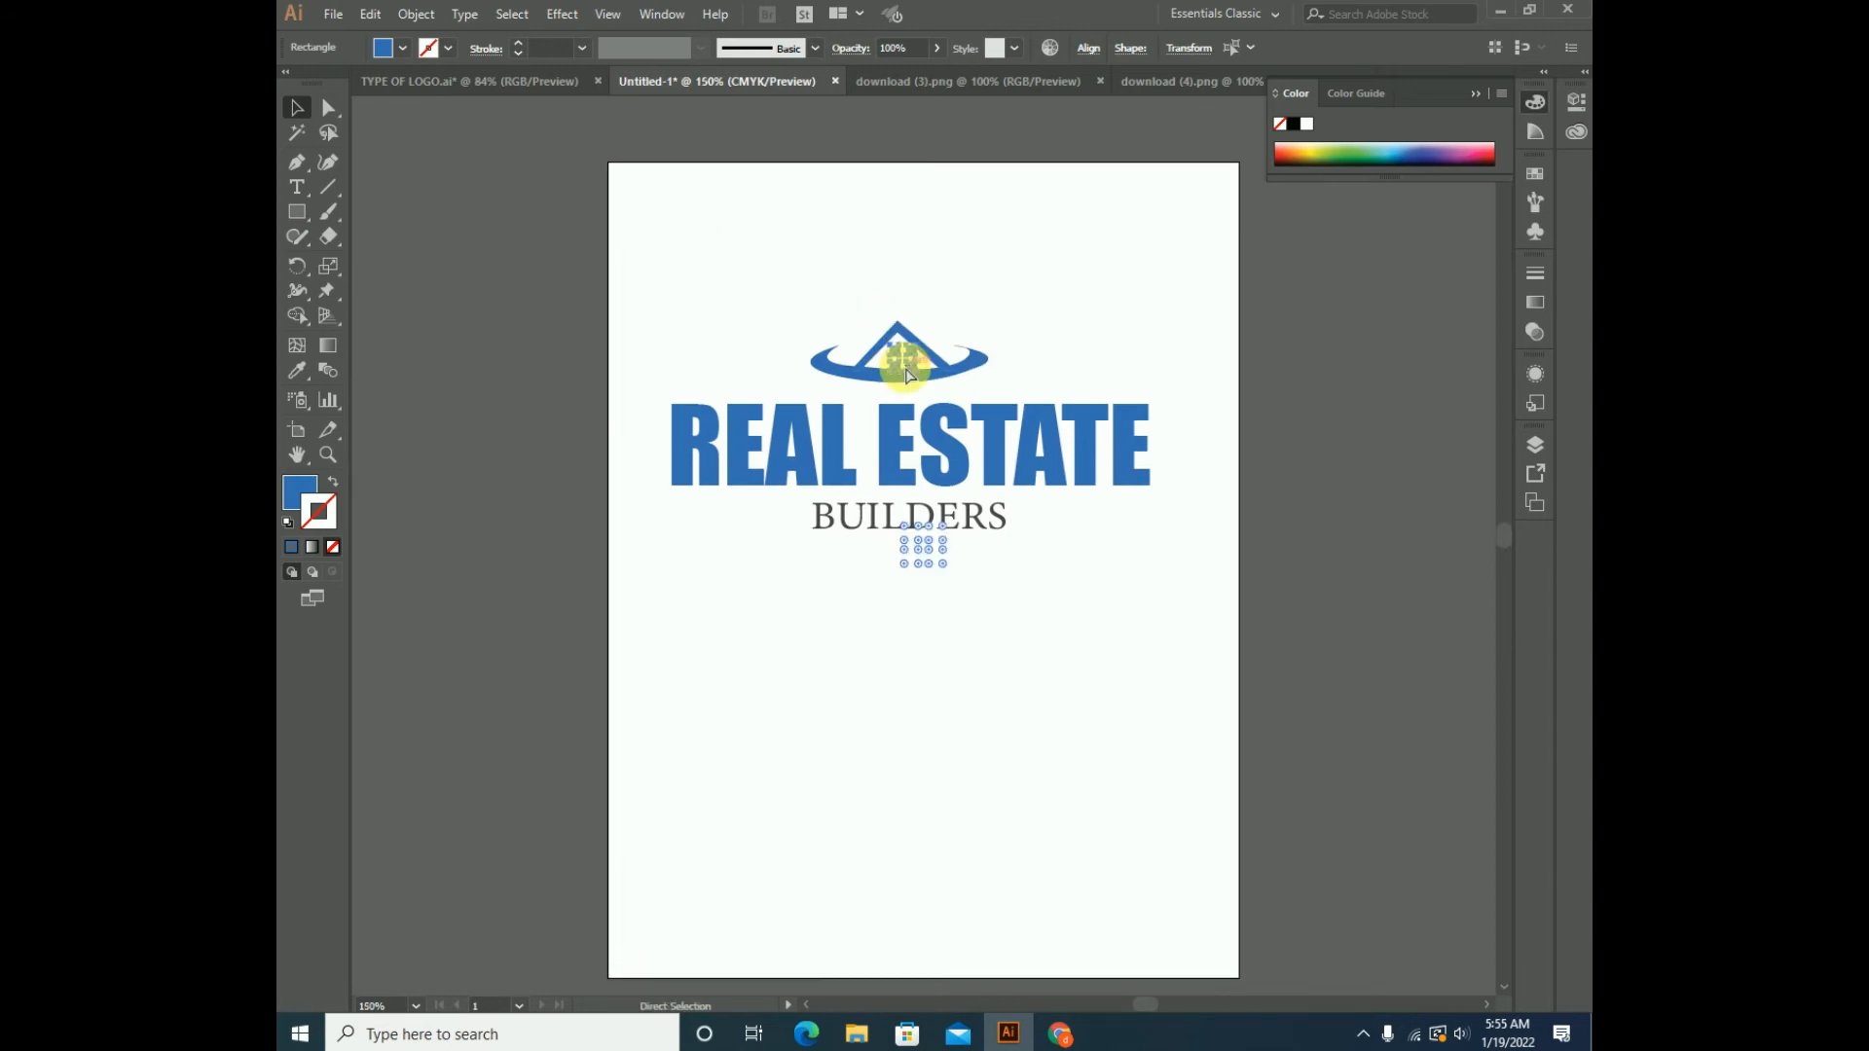
{"action": "key", "text": "ctrl+plus"}
{"action": "key", "text": "ctrl+plus"}
{"action": "left_click_drag", "start_coordinate": [957, 580], "coordinate": [951, 571]}
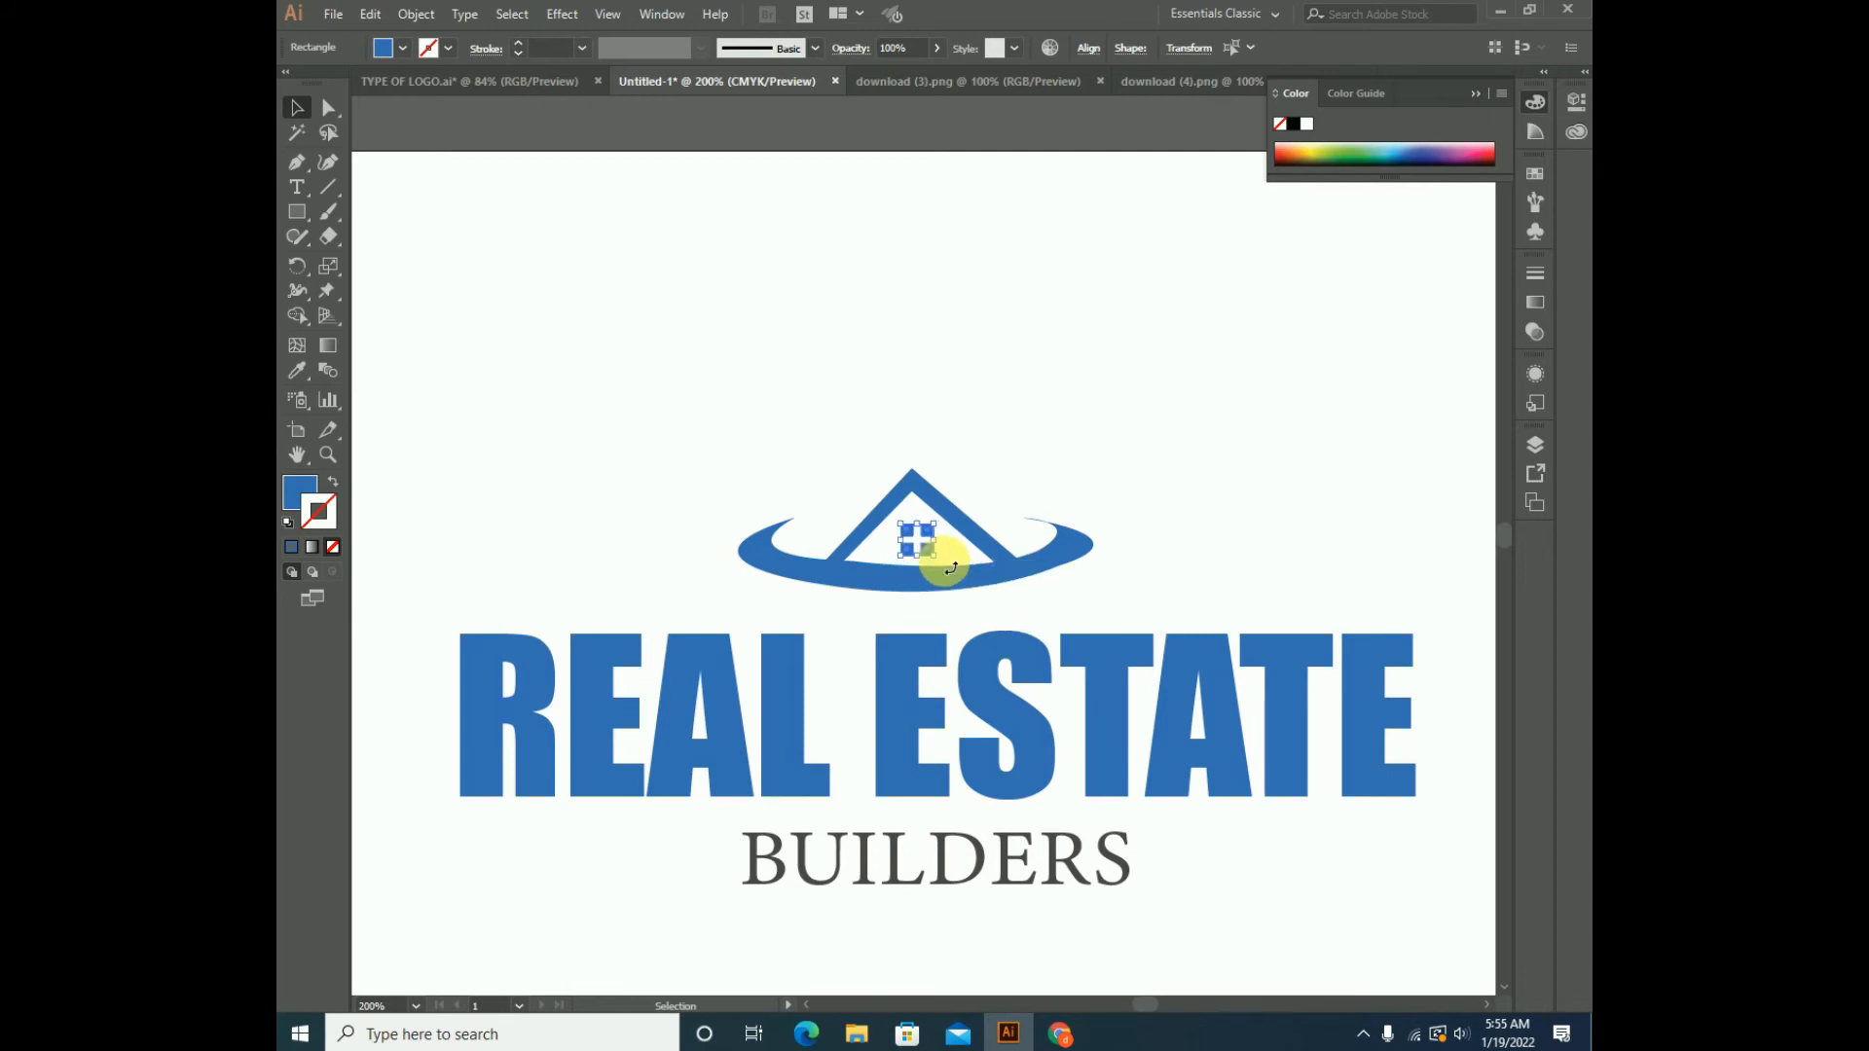
{"action": "left_click", "coordinate": [709, 115]}
{"action": "key", "text": "ctrl+0"}
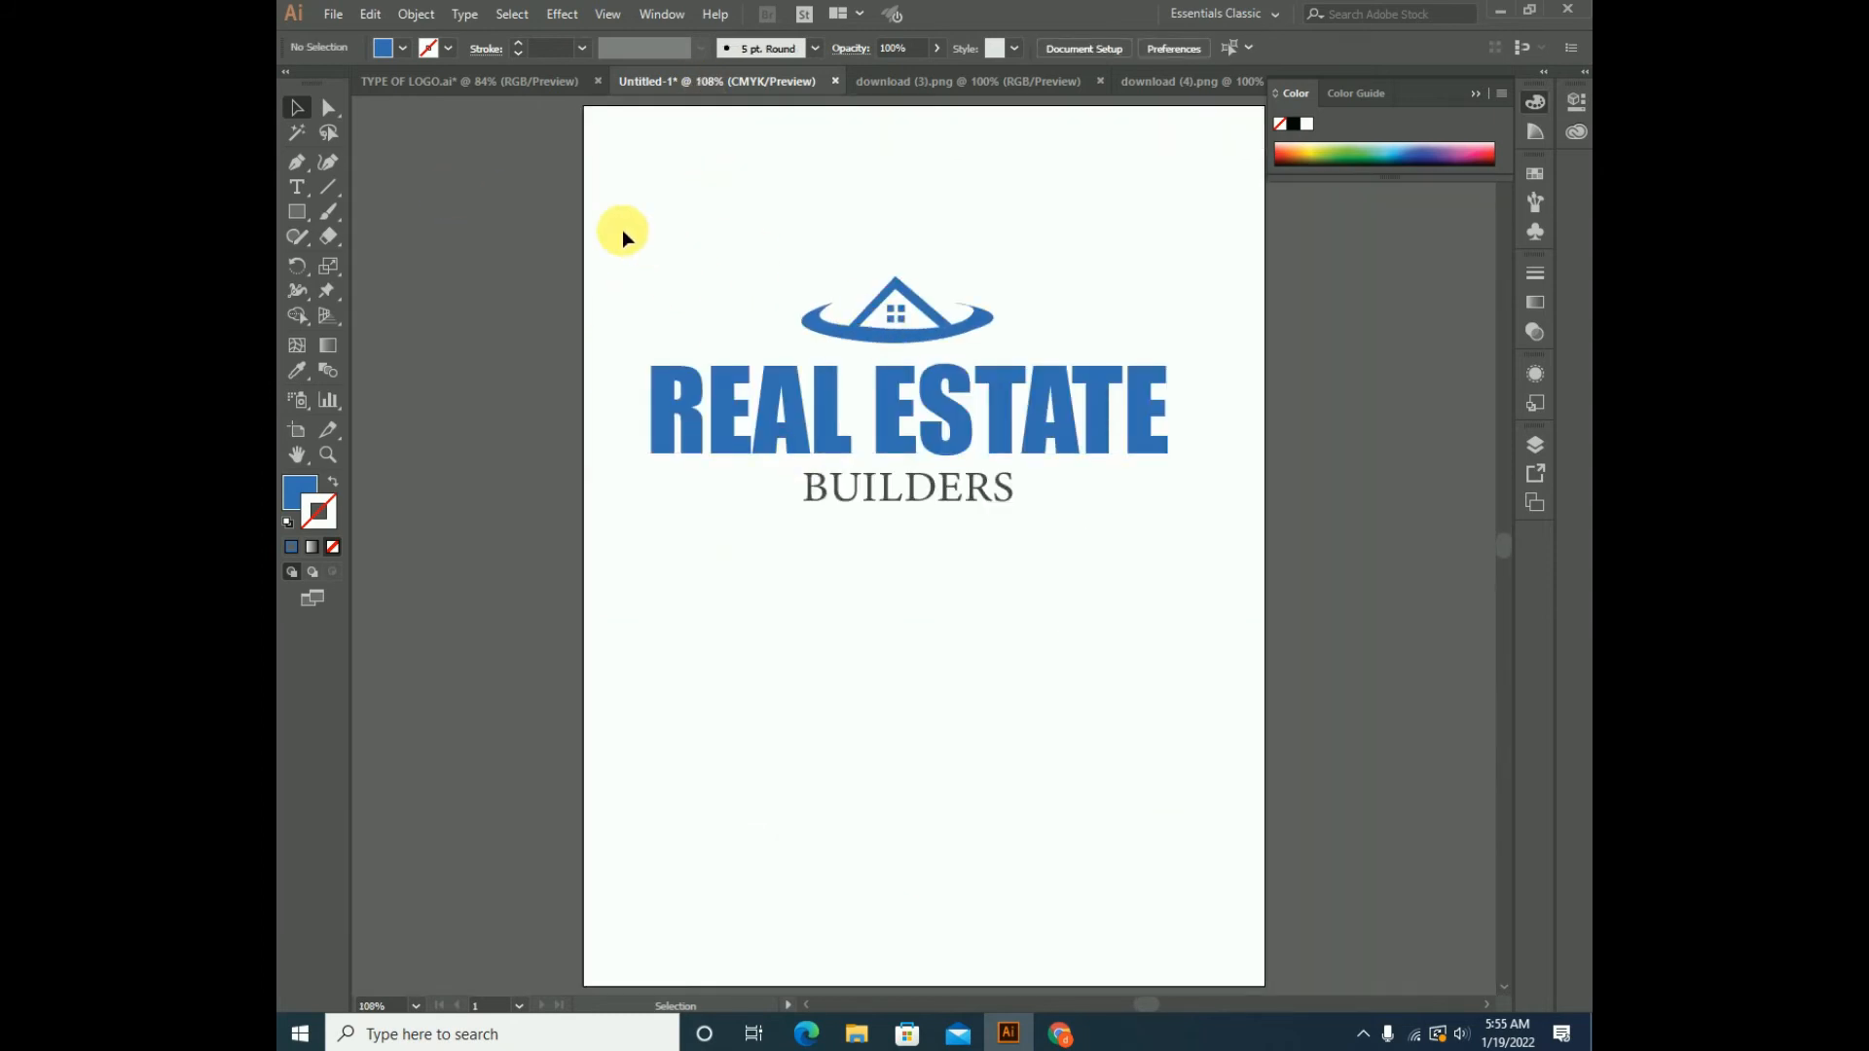
- Group the ring, roof and window panes into one emblem
{"action": "left_click_drag", "start_coordinate": [581, 218], "coordinate": [1037, 346]}
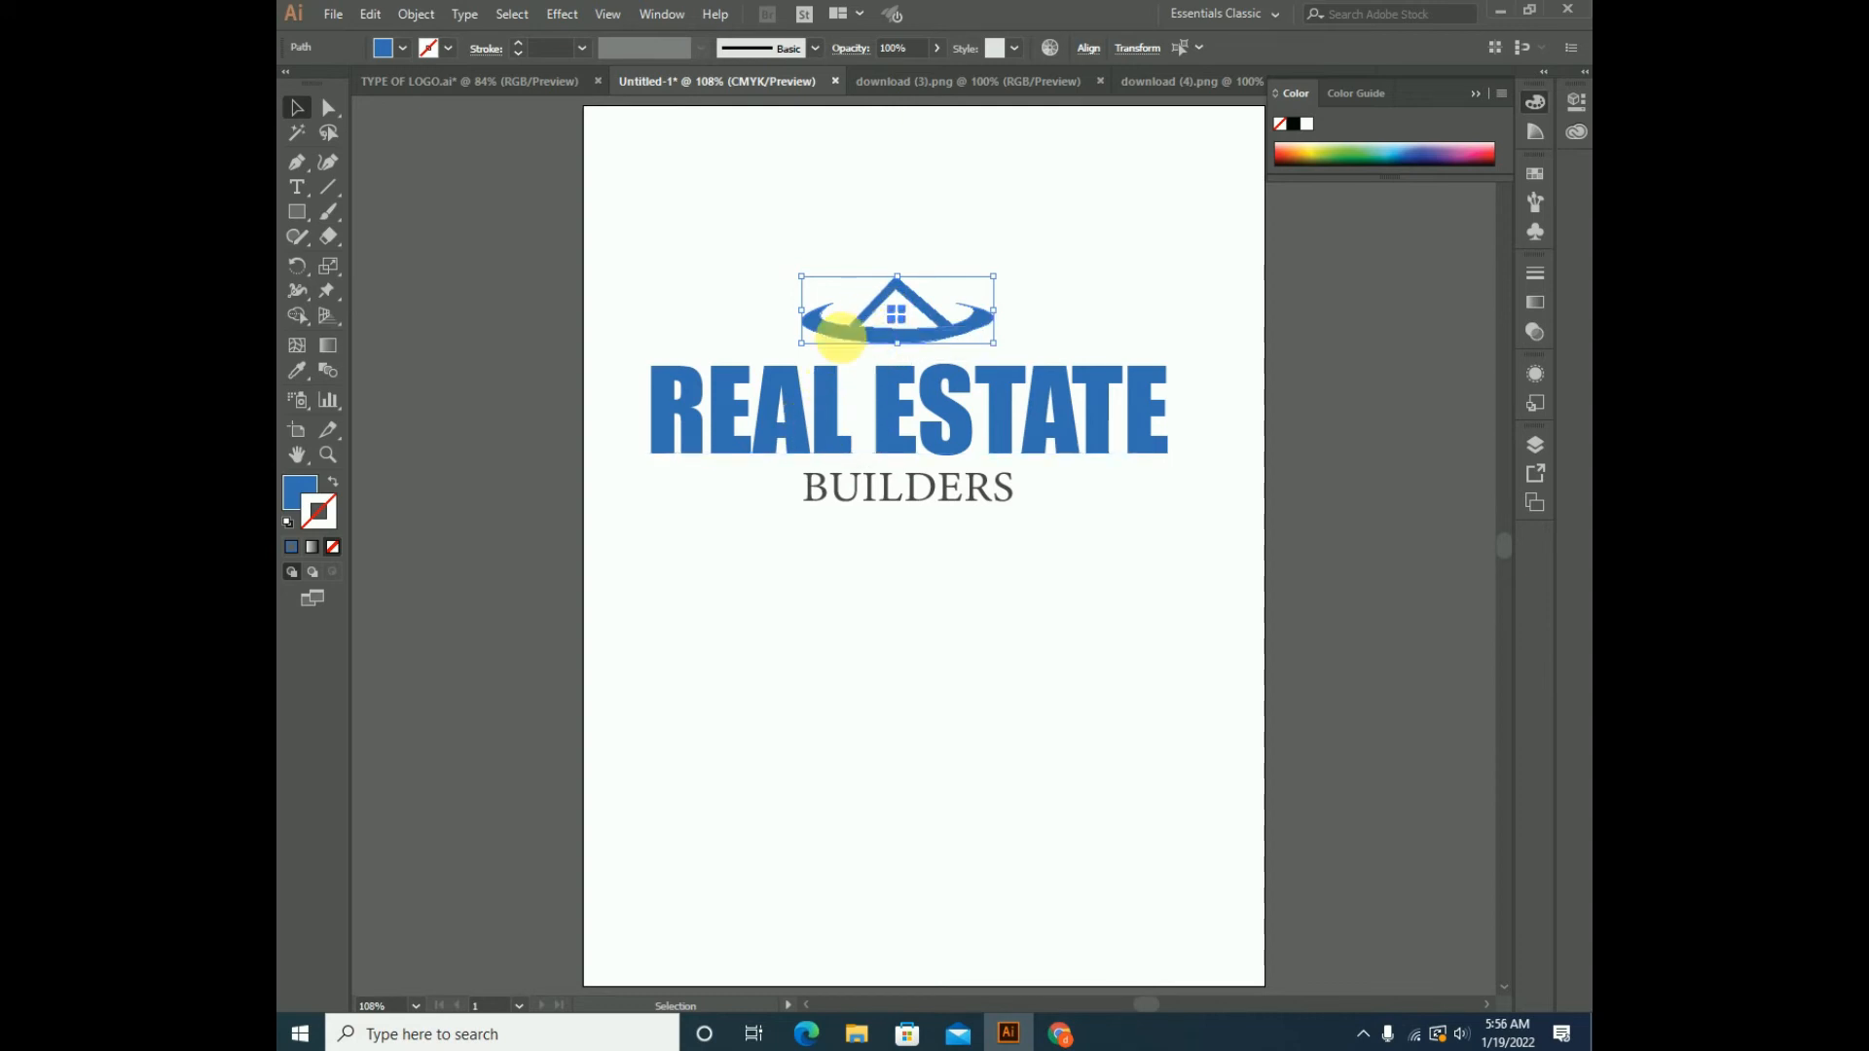
{"action": "left_click", "coordinate": [524, 278]}
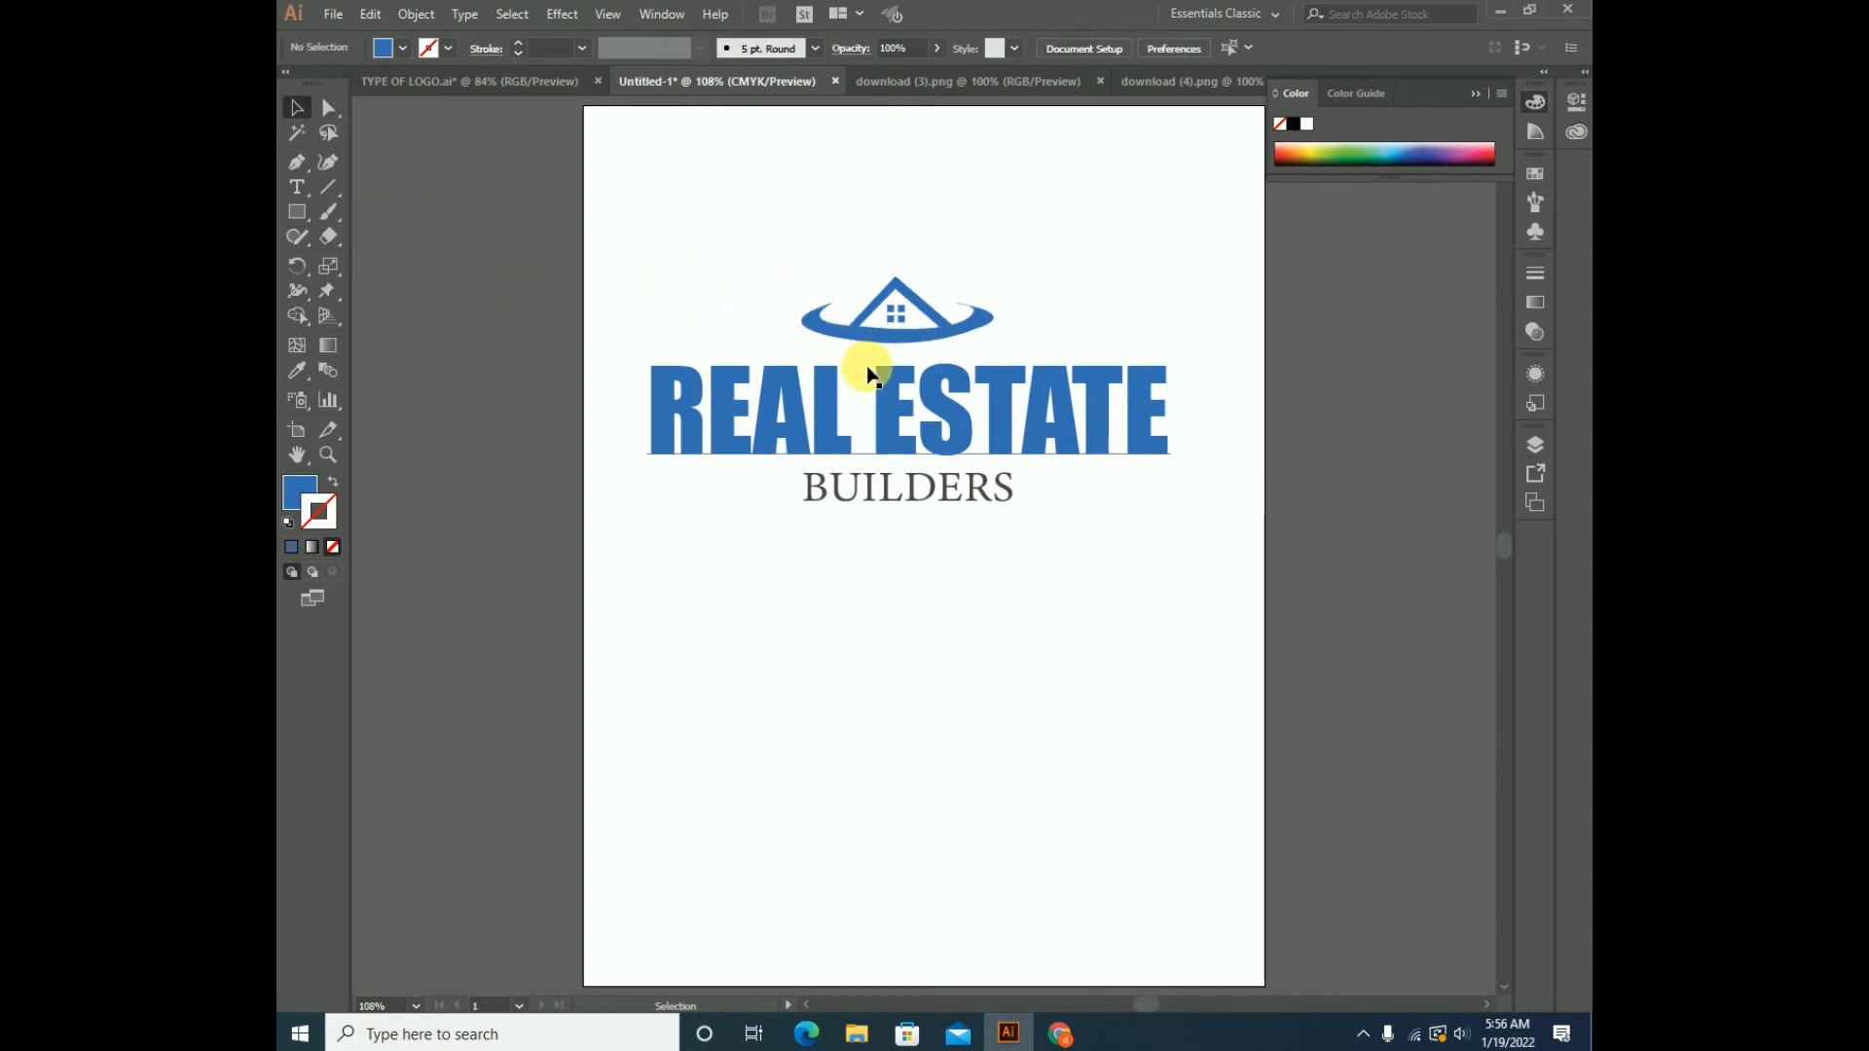
{"action": "left_click_drag", "start_coordinate": [542, 238], "coordinate": [1034, 354]}
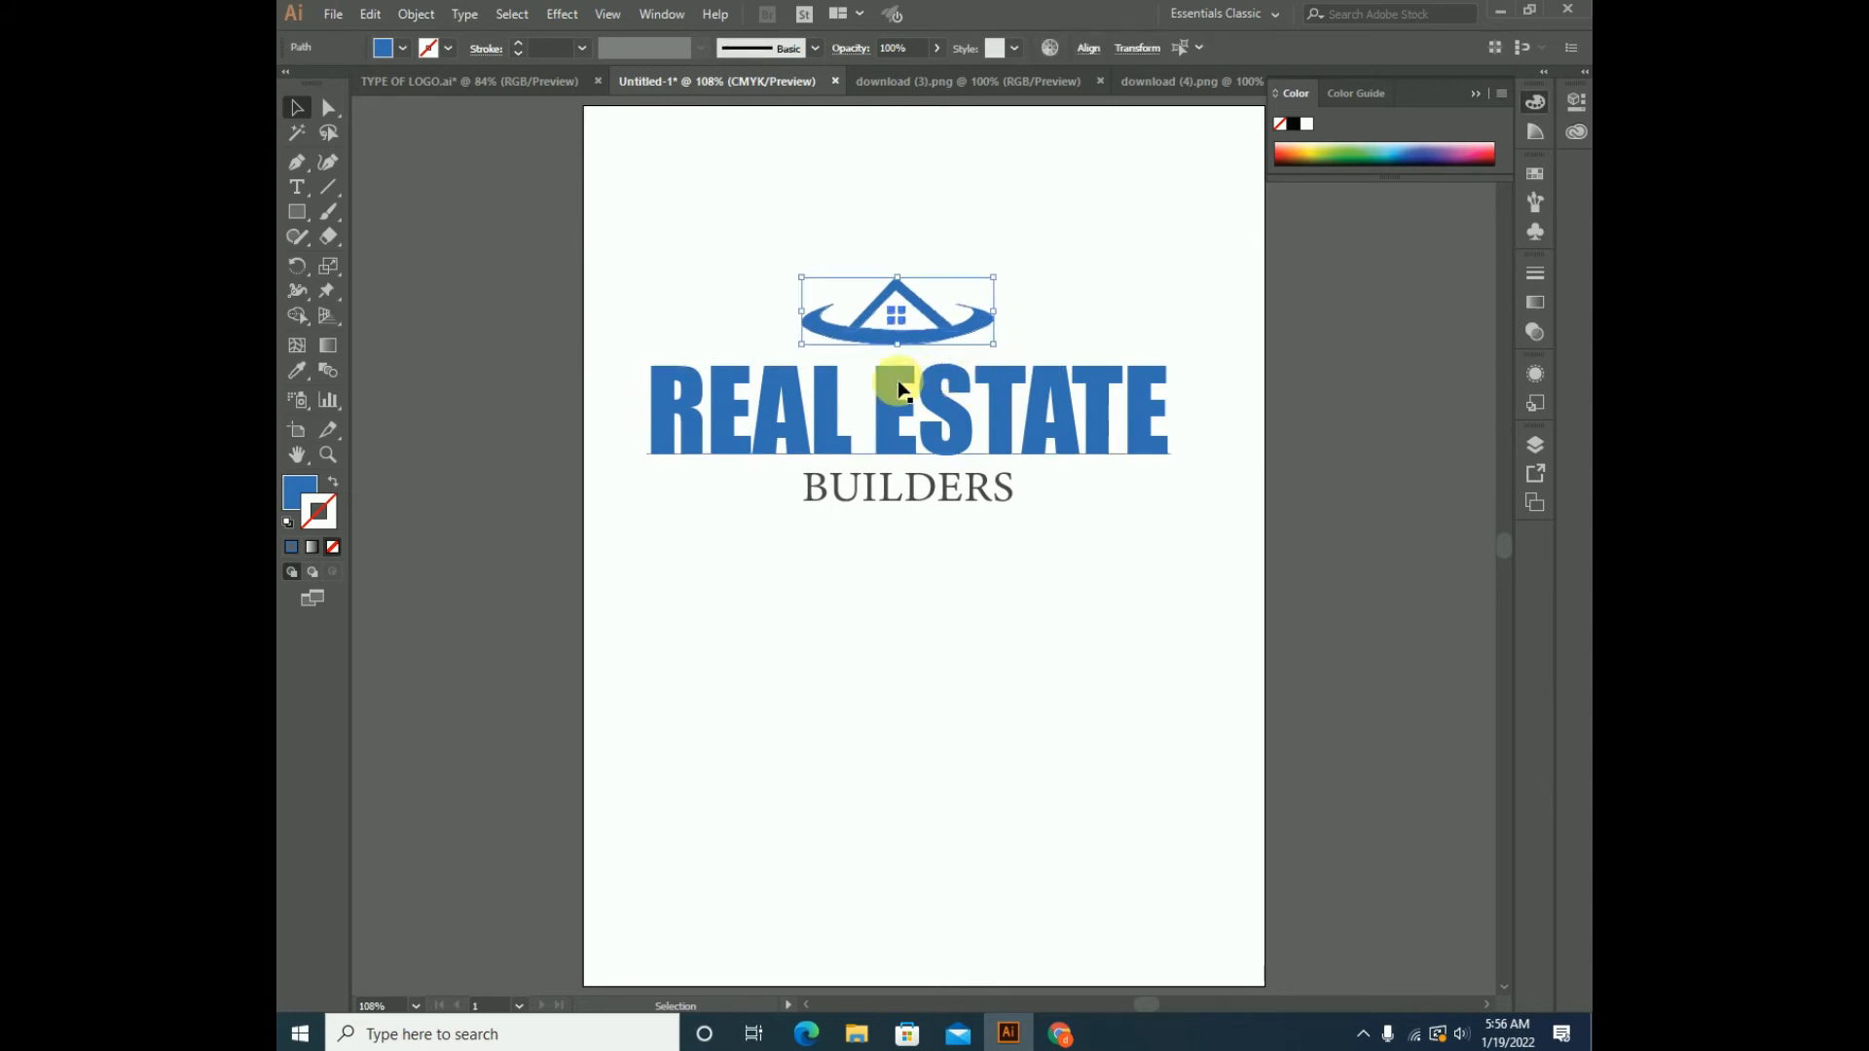
{"action": "key", "text": "ctrl+g"}
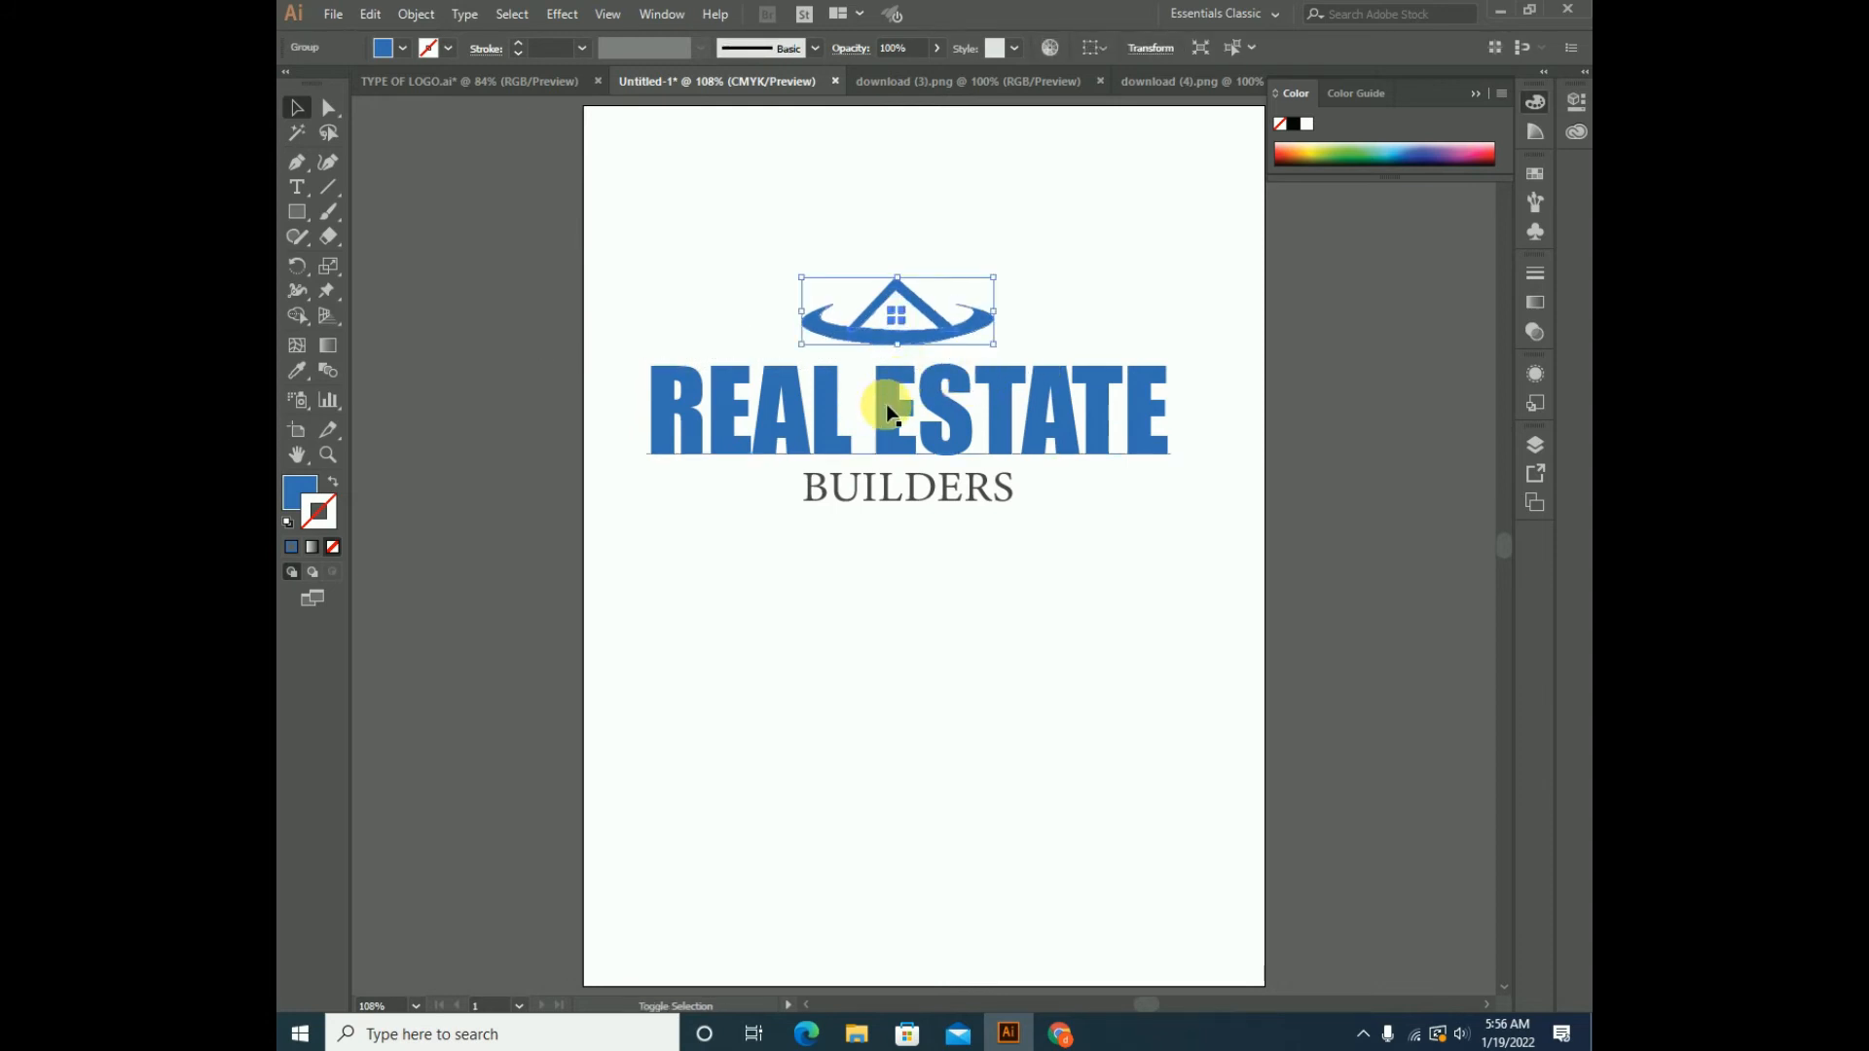
- Centre the house emblem and the REAL ESTATE text horizontally on each other and nudge the emblem slightly down toward the text
{"action": "left_click", "coordinate": [888, 412], "text": "shift"}
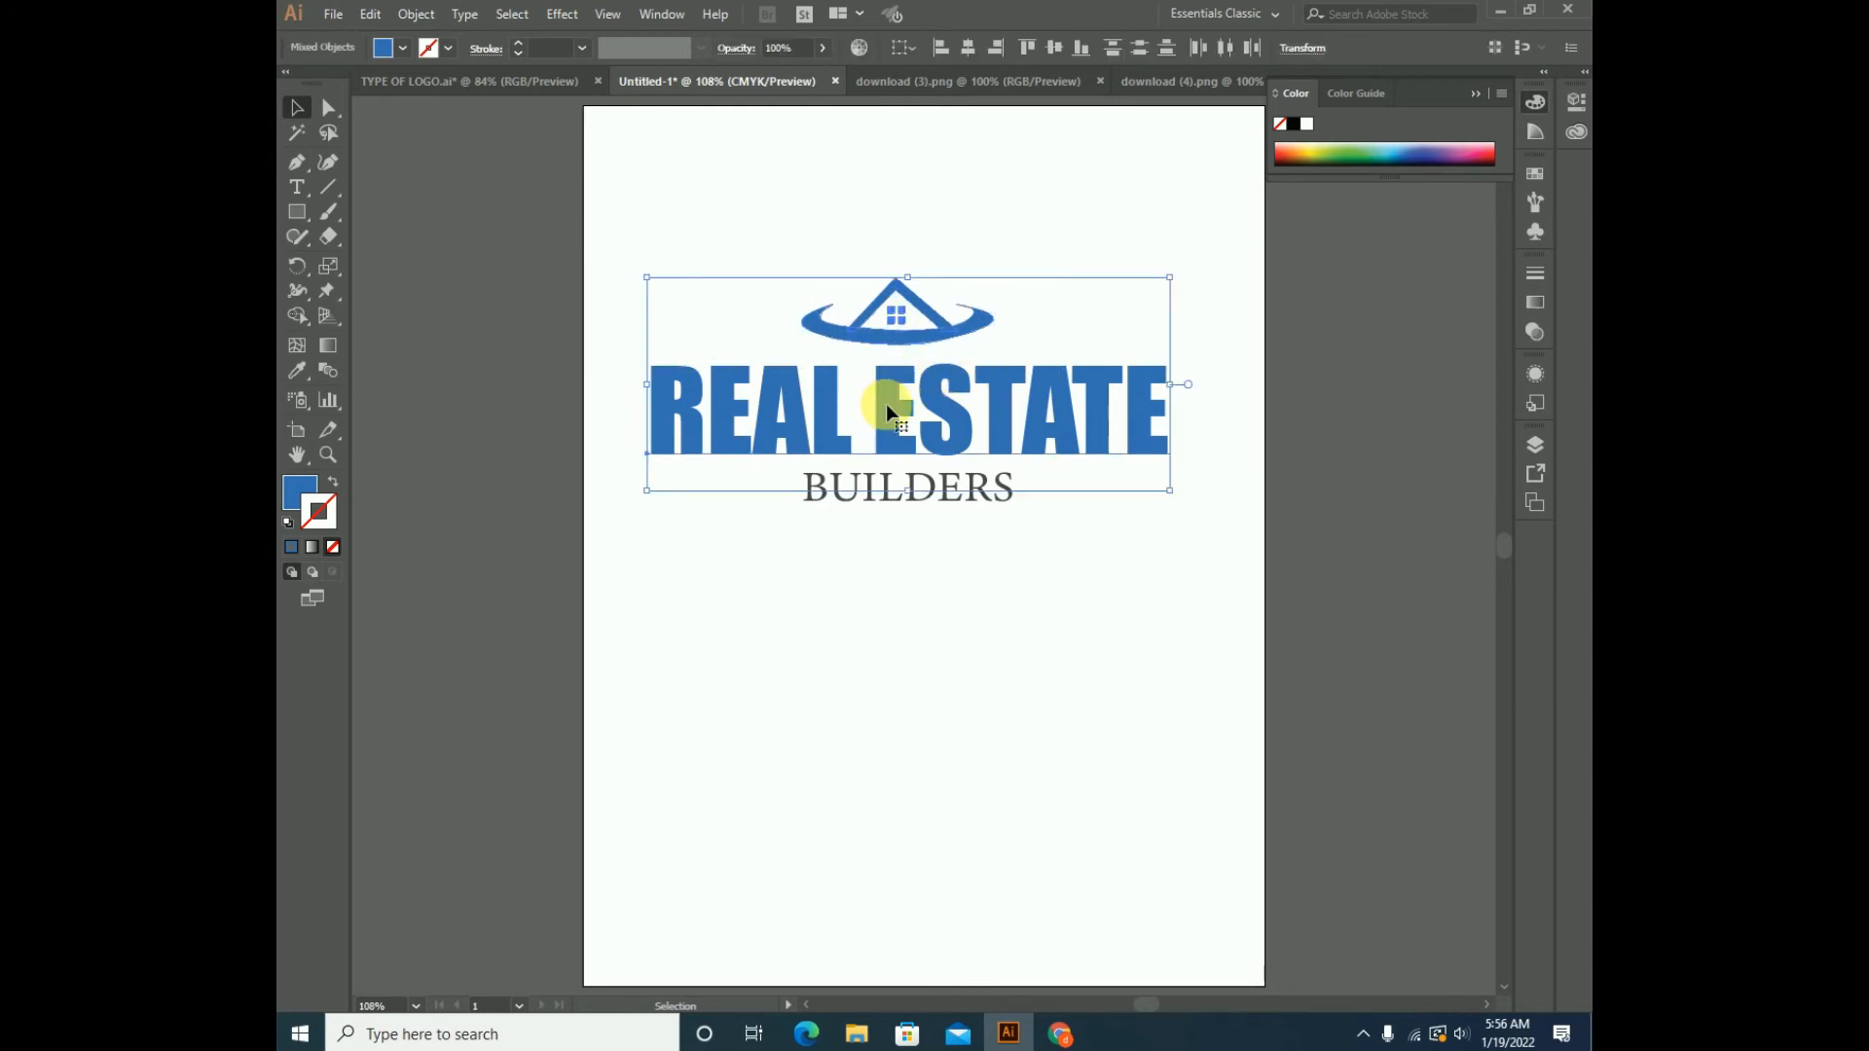
{"action": "left_click", "coordinate": [967, 47]}
{"action": "left_click", "coordinate": [514, 428]}
{"action": "left_click", "coordinate": [915, 333]}
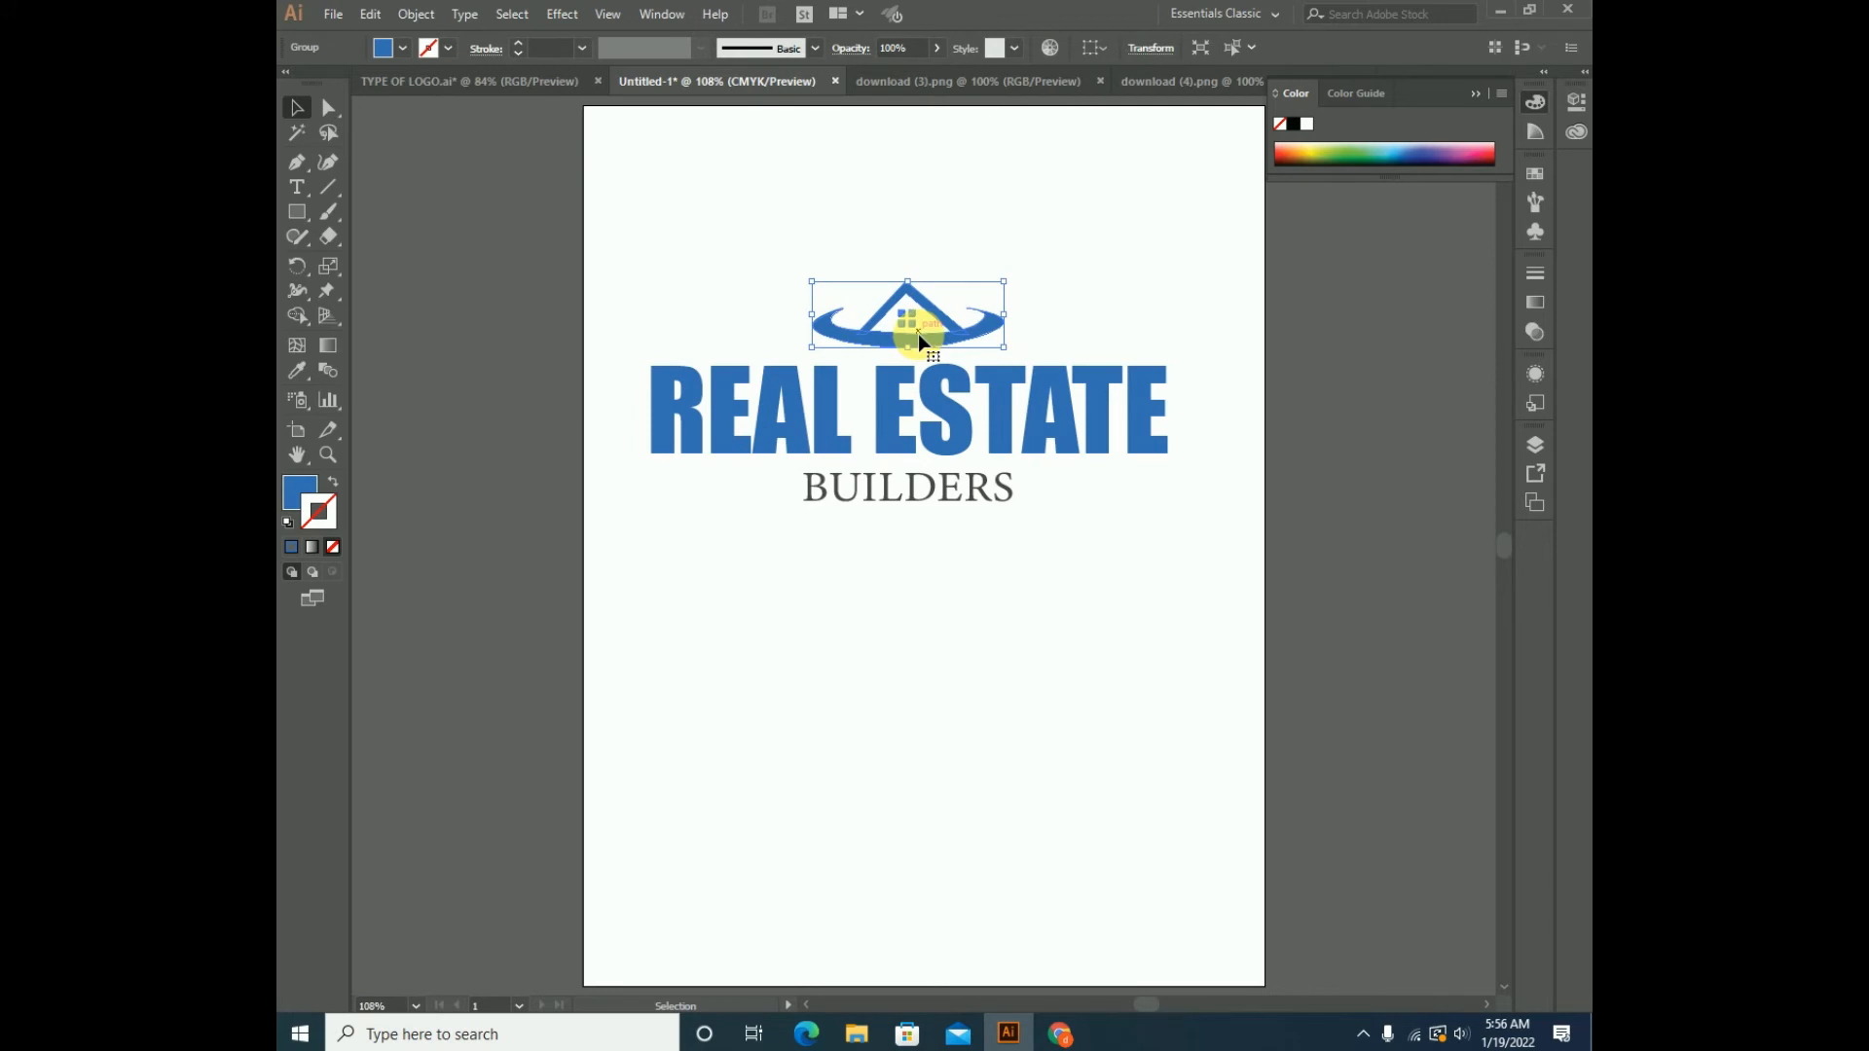
{"action": "left_click", "coordinate": [479, 342]}
- Group the emblem with the REAL ESTATE and BUILDERS text and scale the logo down to about 401 pt wide
{"action": "left_click_drag", "start_coordinate": [506, 230], "coordinate": [1244, 547]}
{"action": "key", "text": "ctrl+g"}
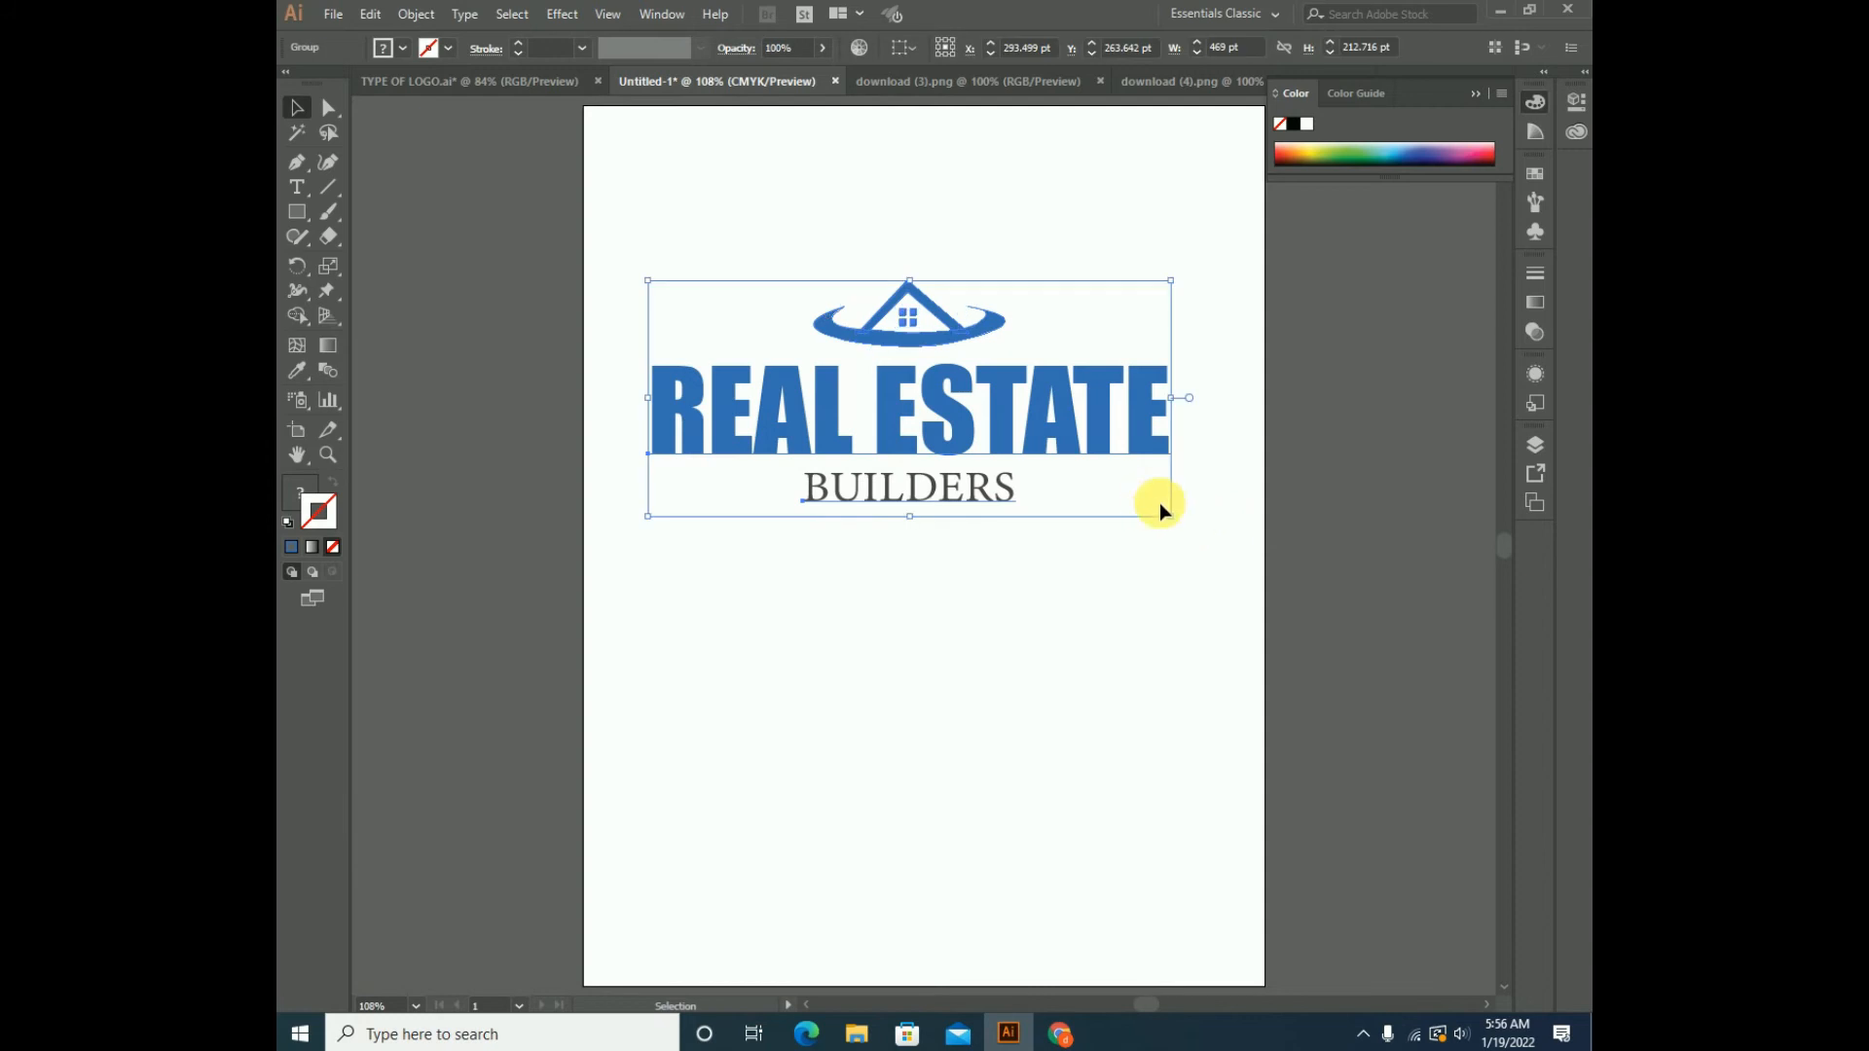
{"action": "left_click_drag", "start_coordinate": [1172, 518], "coordinate": [1134, 500]}
{"action": "left_click", "coordinate": [600, 253]}
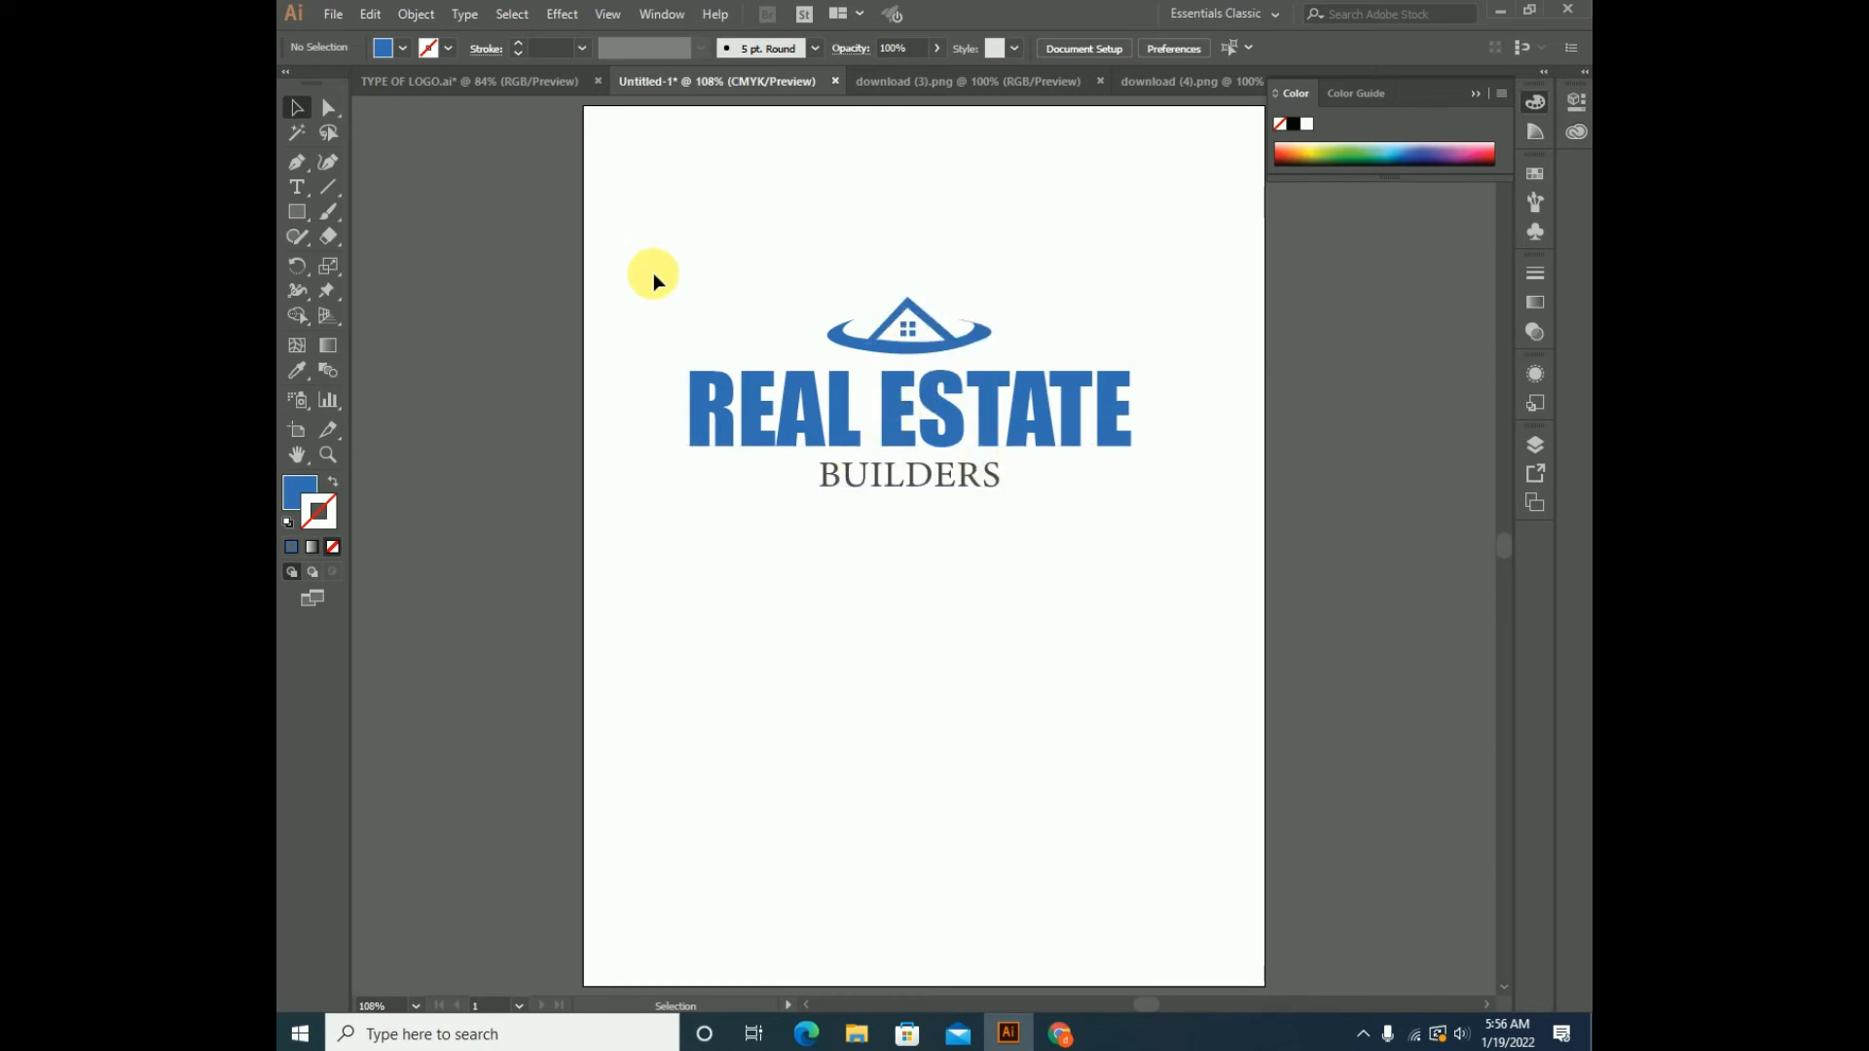
{"action": "left_click", "coordinate": [853, 336]}
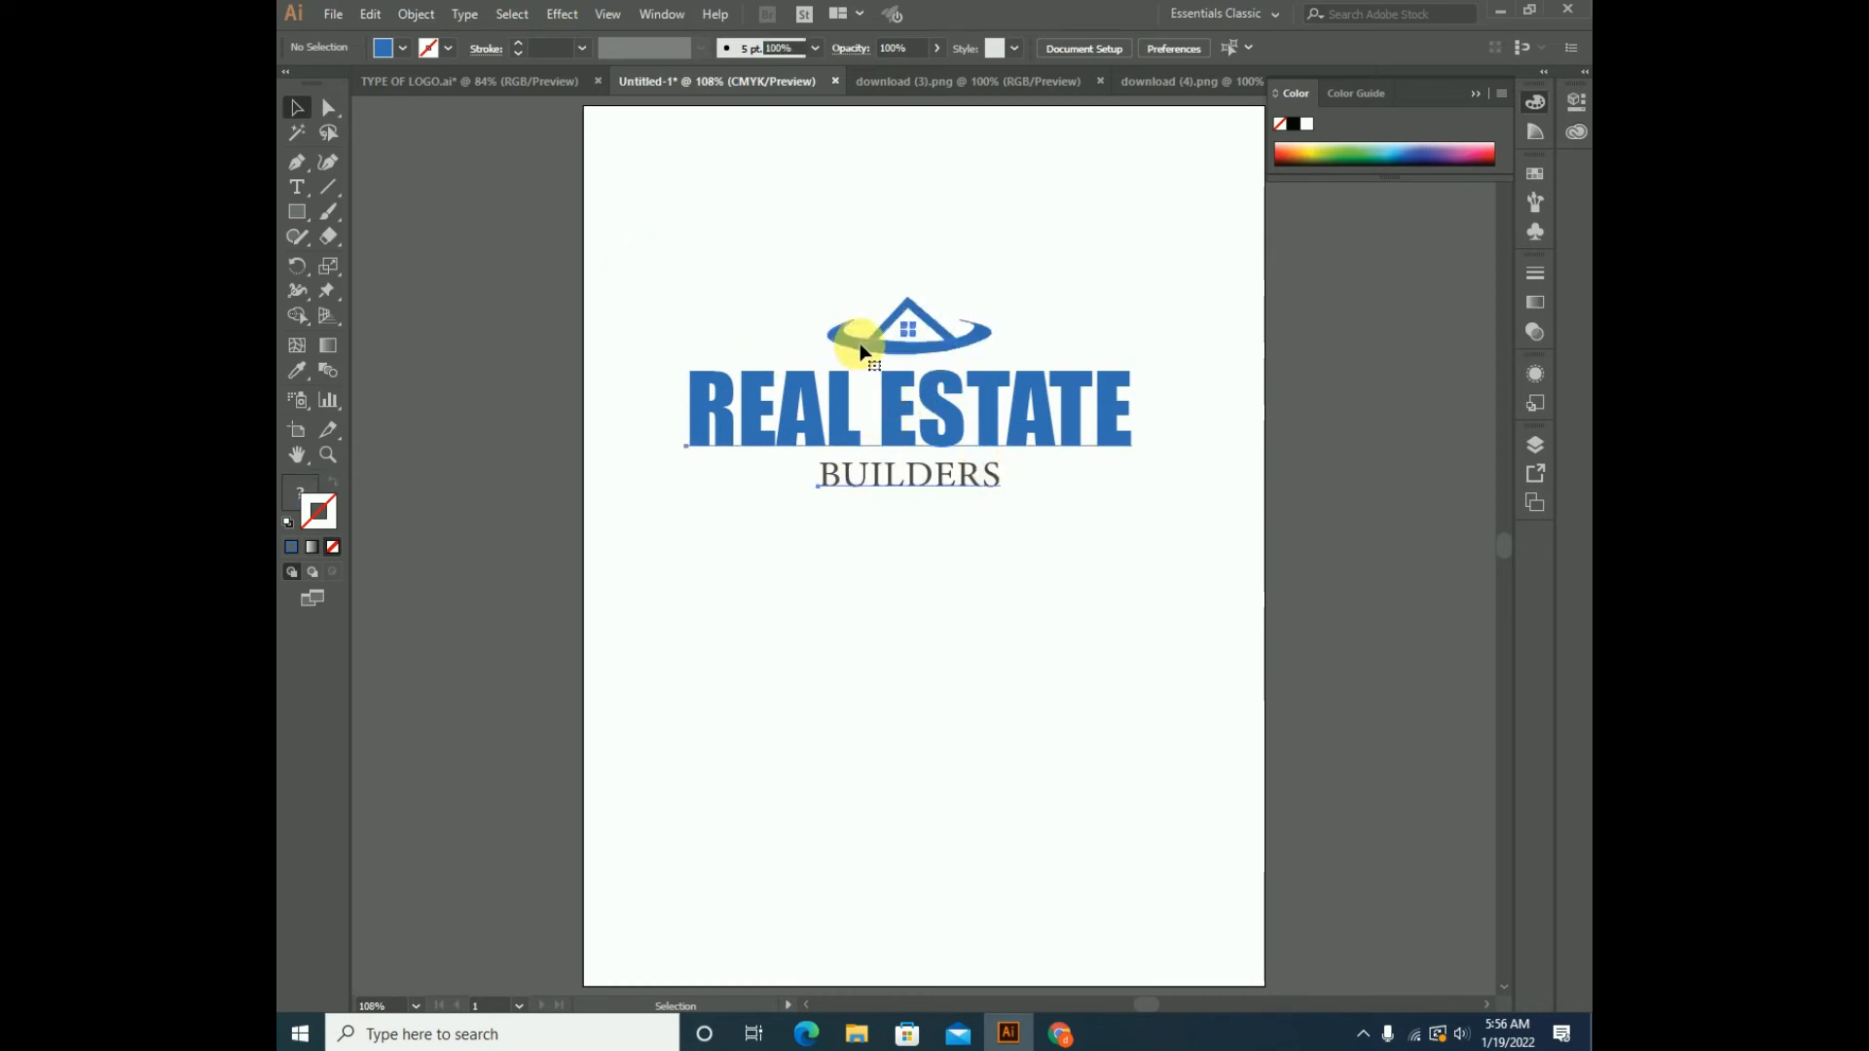
{"action": "left_click", "coordinate": [575, 302]}
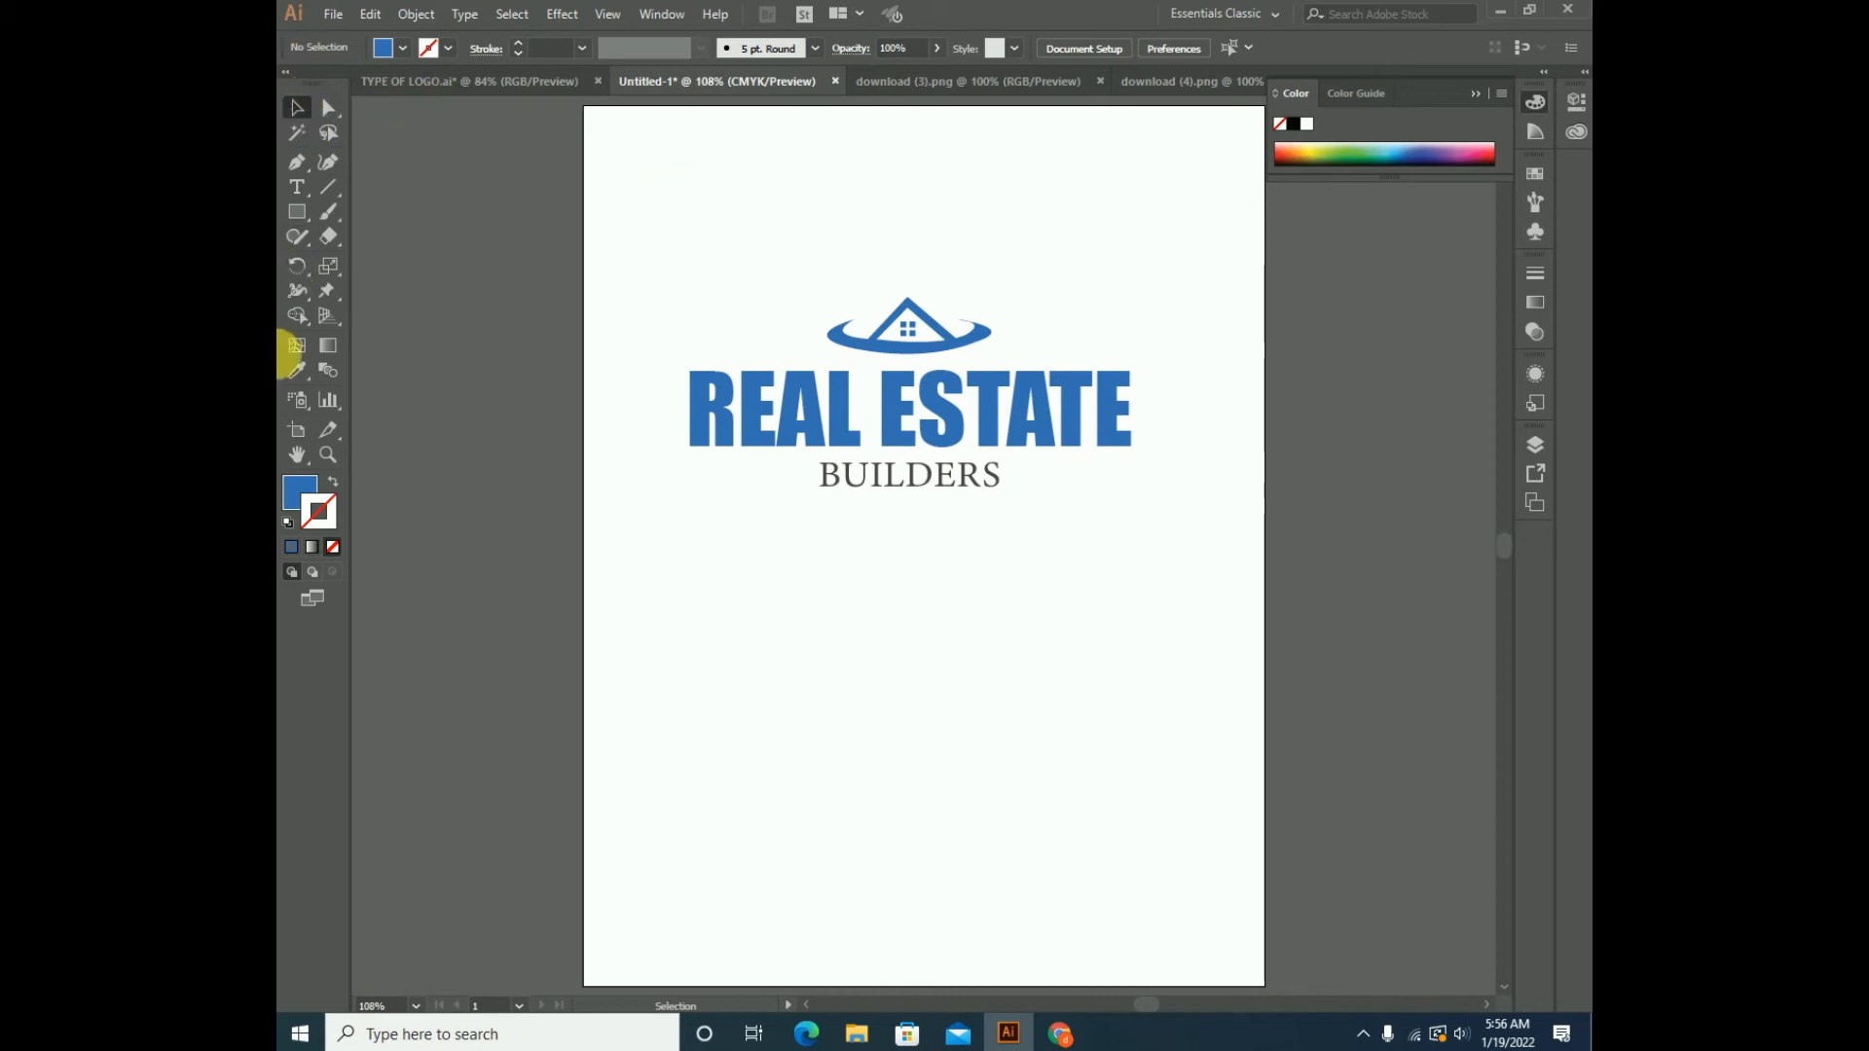
- Change the Letter artboard to landscape orientation and collapse the floating Color panel
{"action": "left_click", "coordinate": [297, 429]}
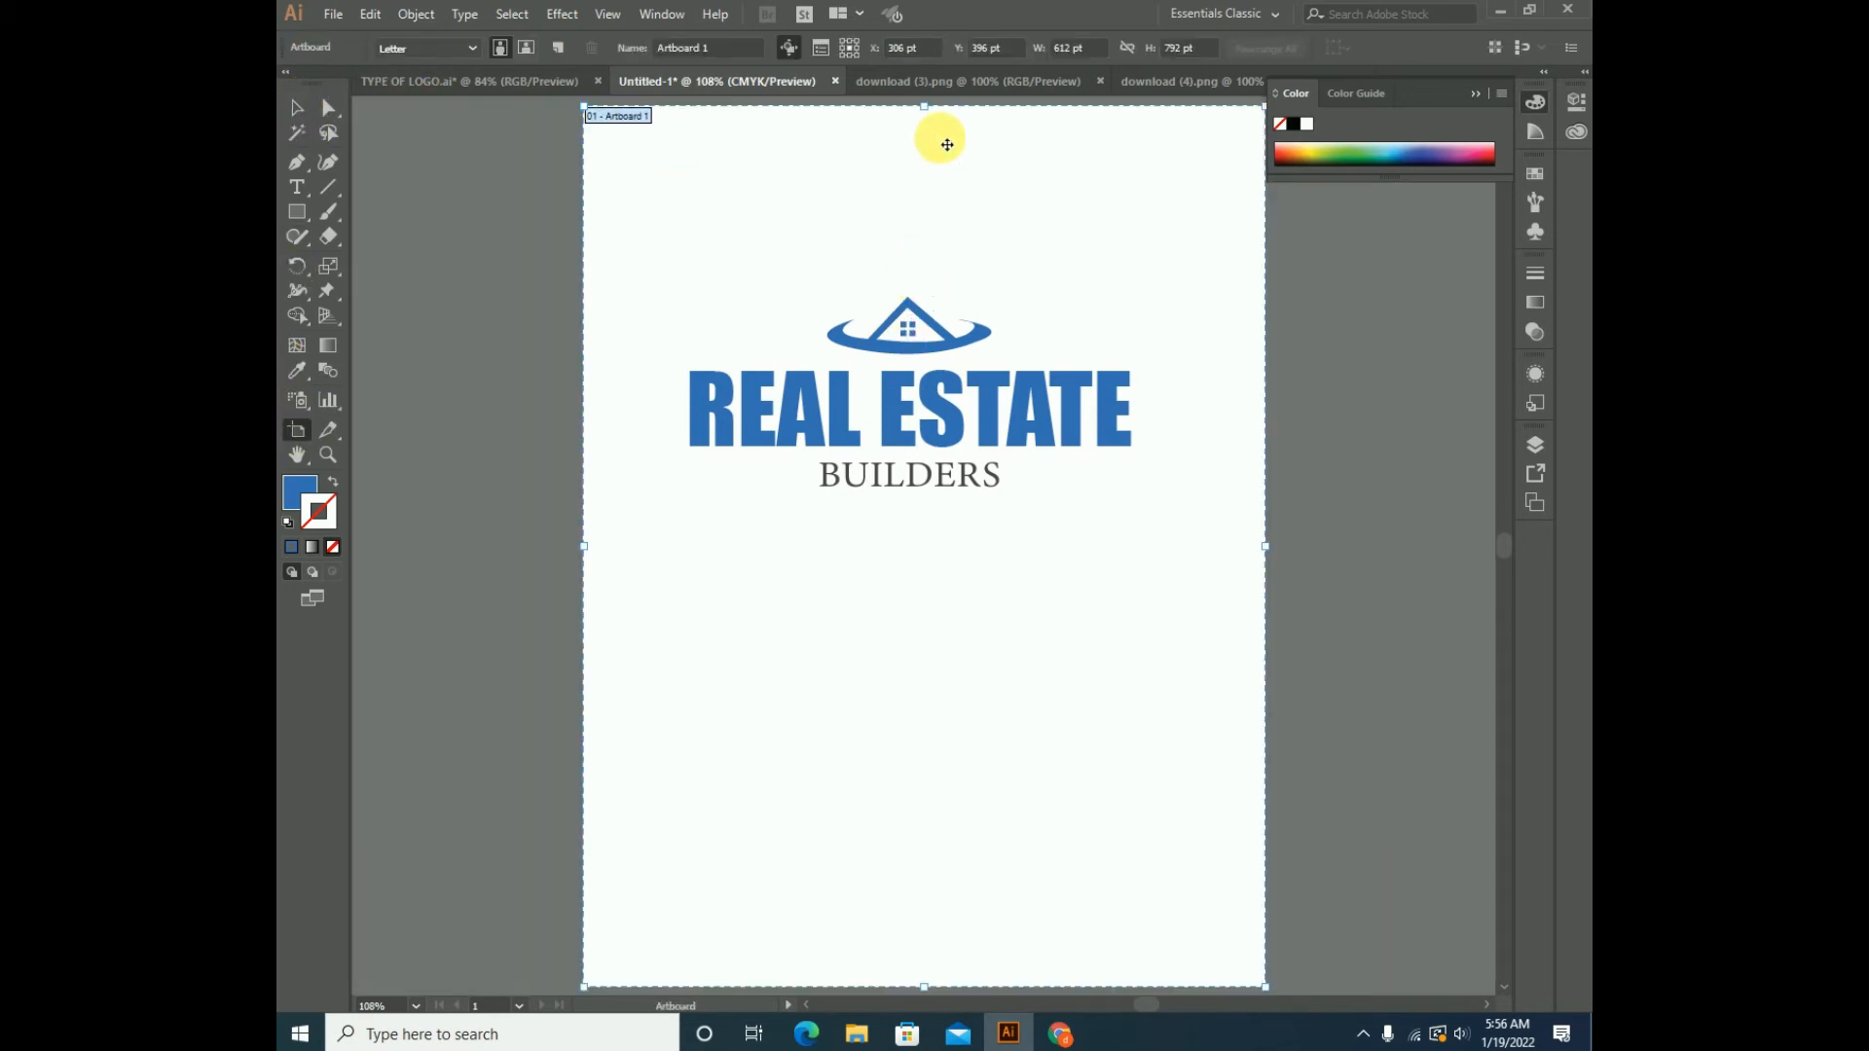
{"action": "left_click", "coordinate": [528, 46]}
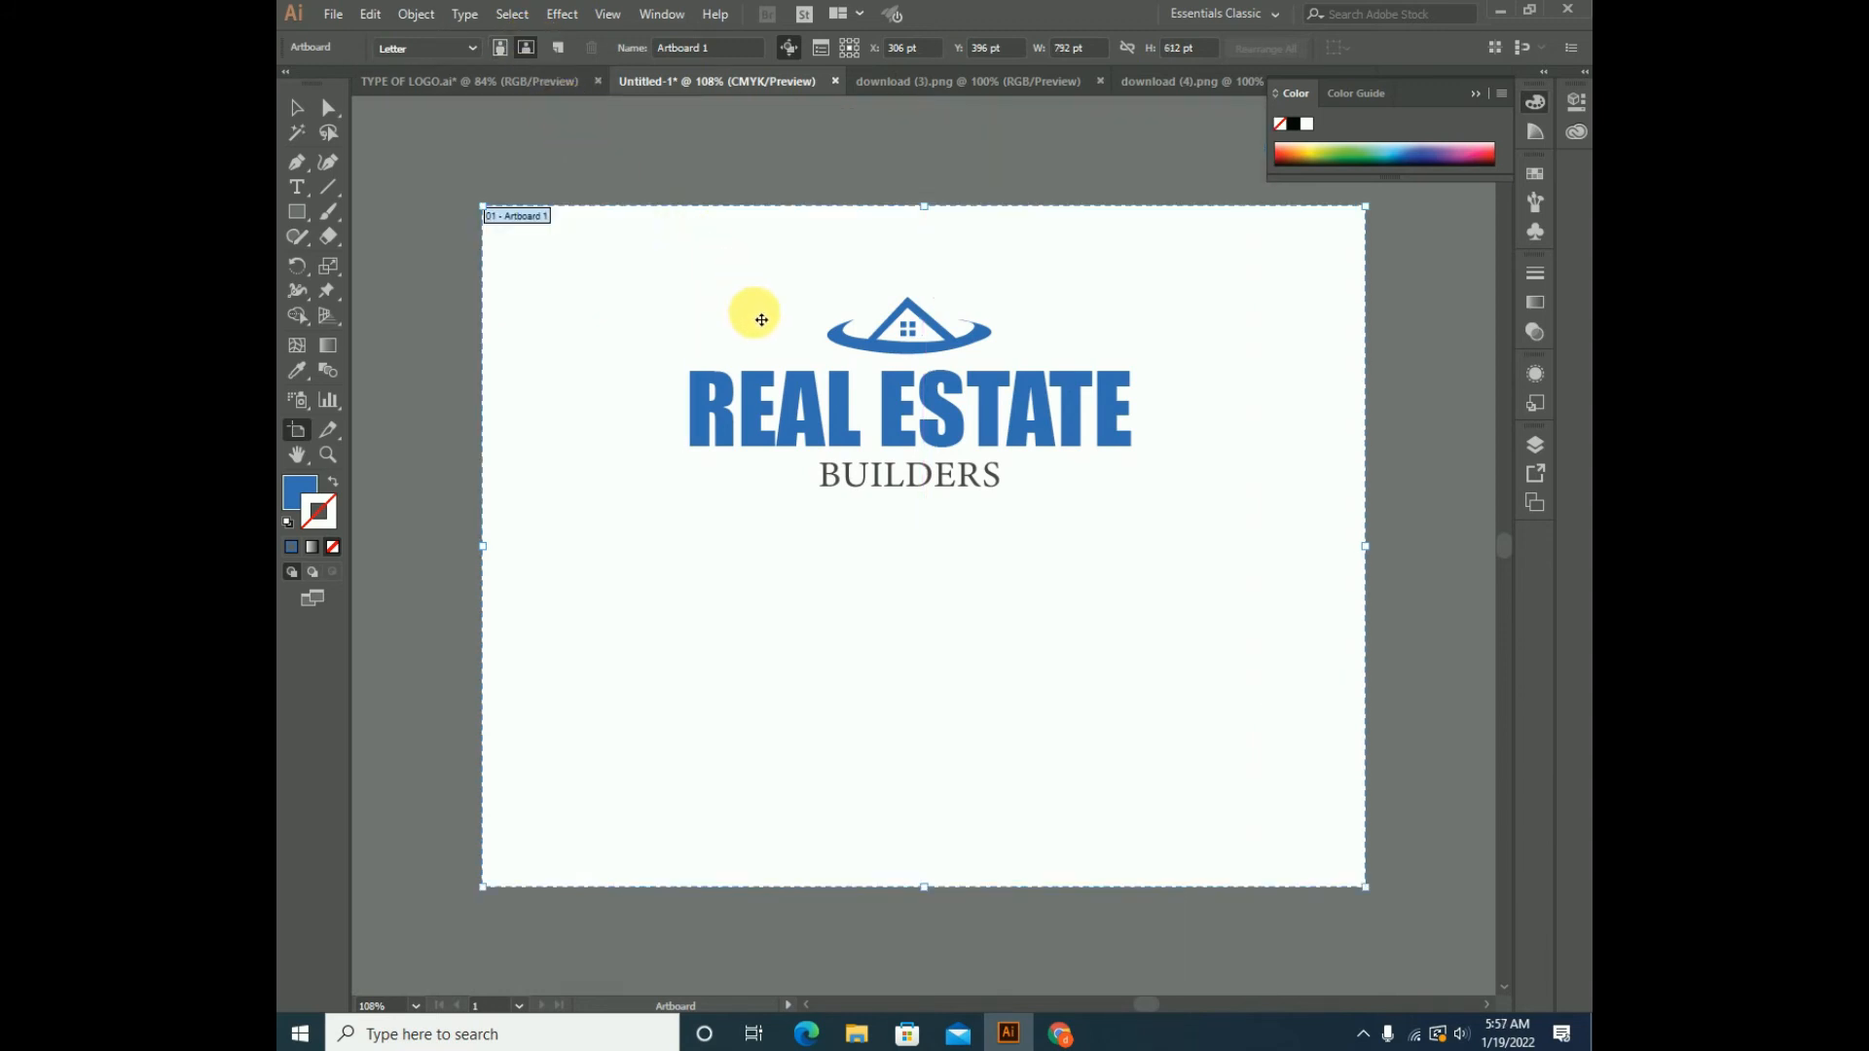
{"action": "left_click", "coordinate": [1472, 92]}
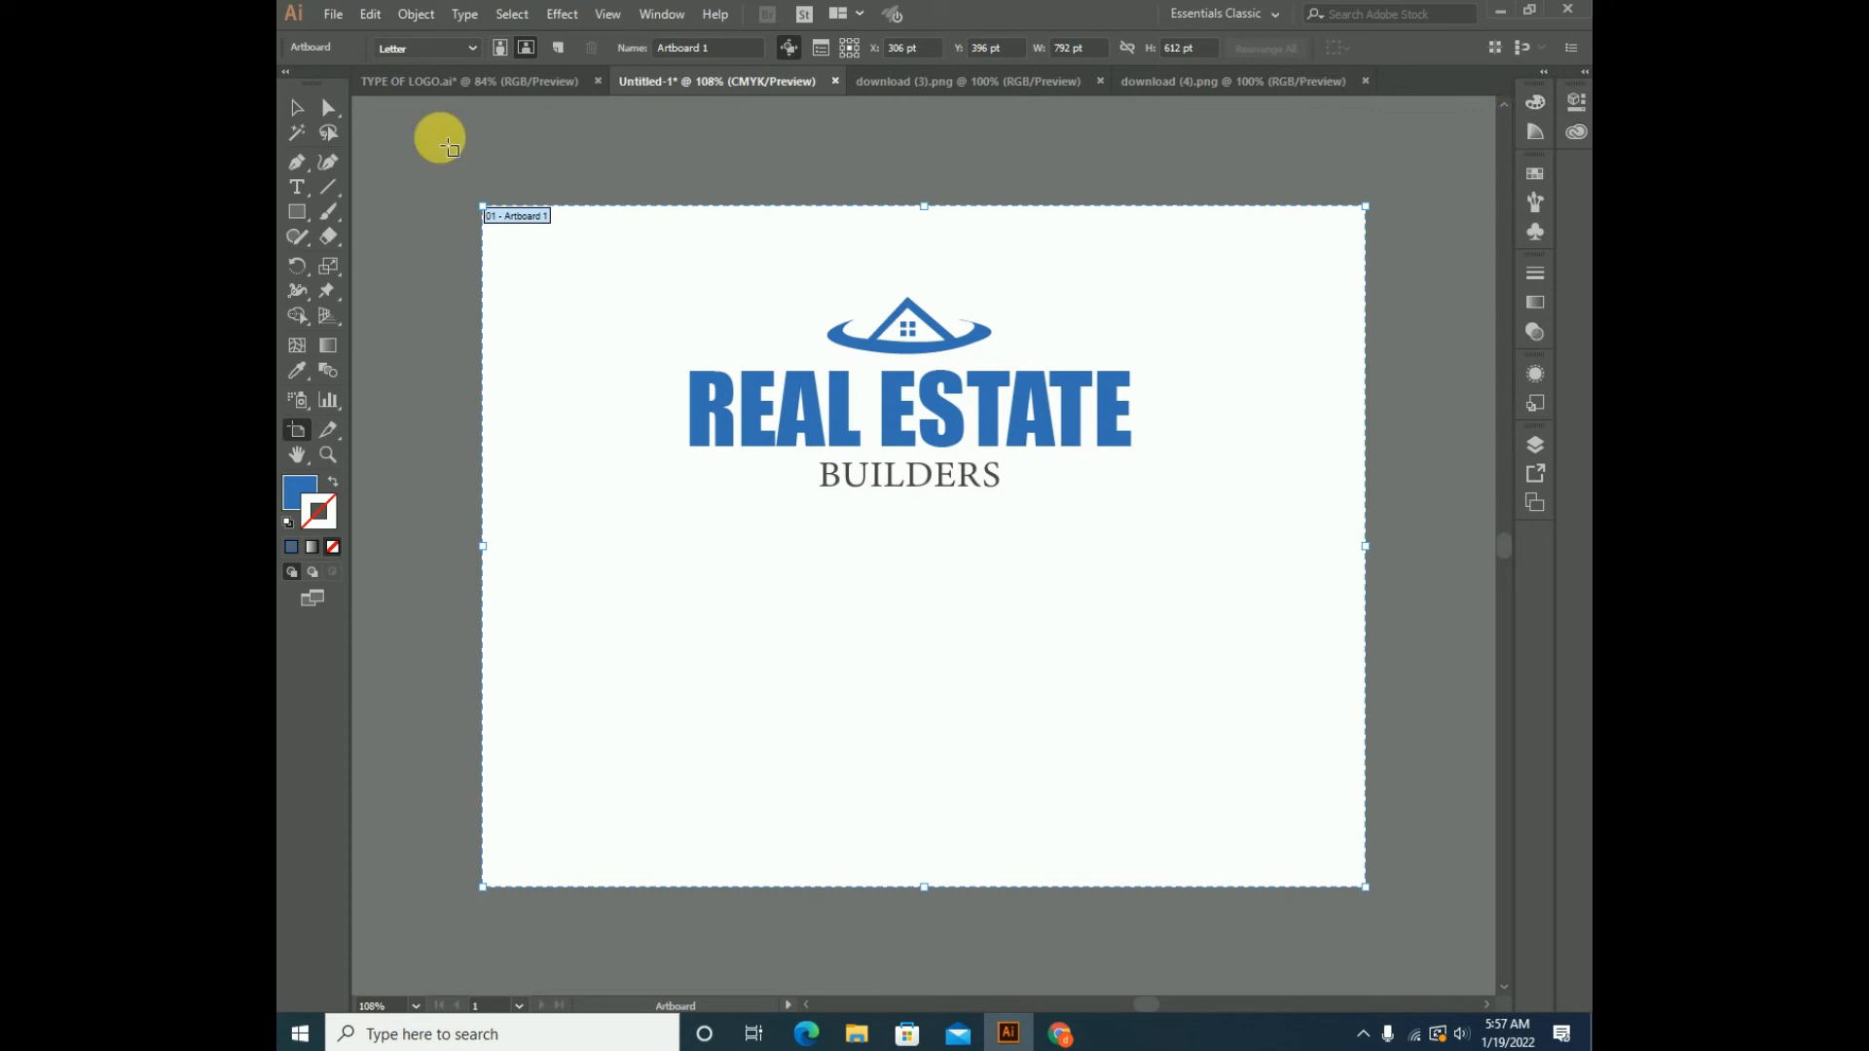
{"action": "left_click", "coordinate": [300, 108]}
- Cover the artboard with two full-width blue rectangles, one over its upper half and one filling the area below
{"action": "left_click", "coordinate": [299, 210]}
{"action": "left_click_drag", "start_coordinate": [490, 211], "coordinate": [1374, 575]}
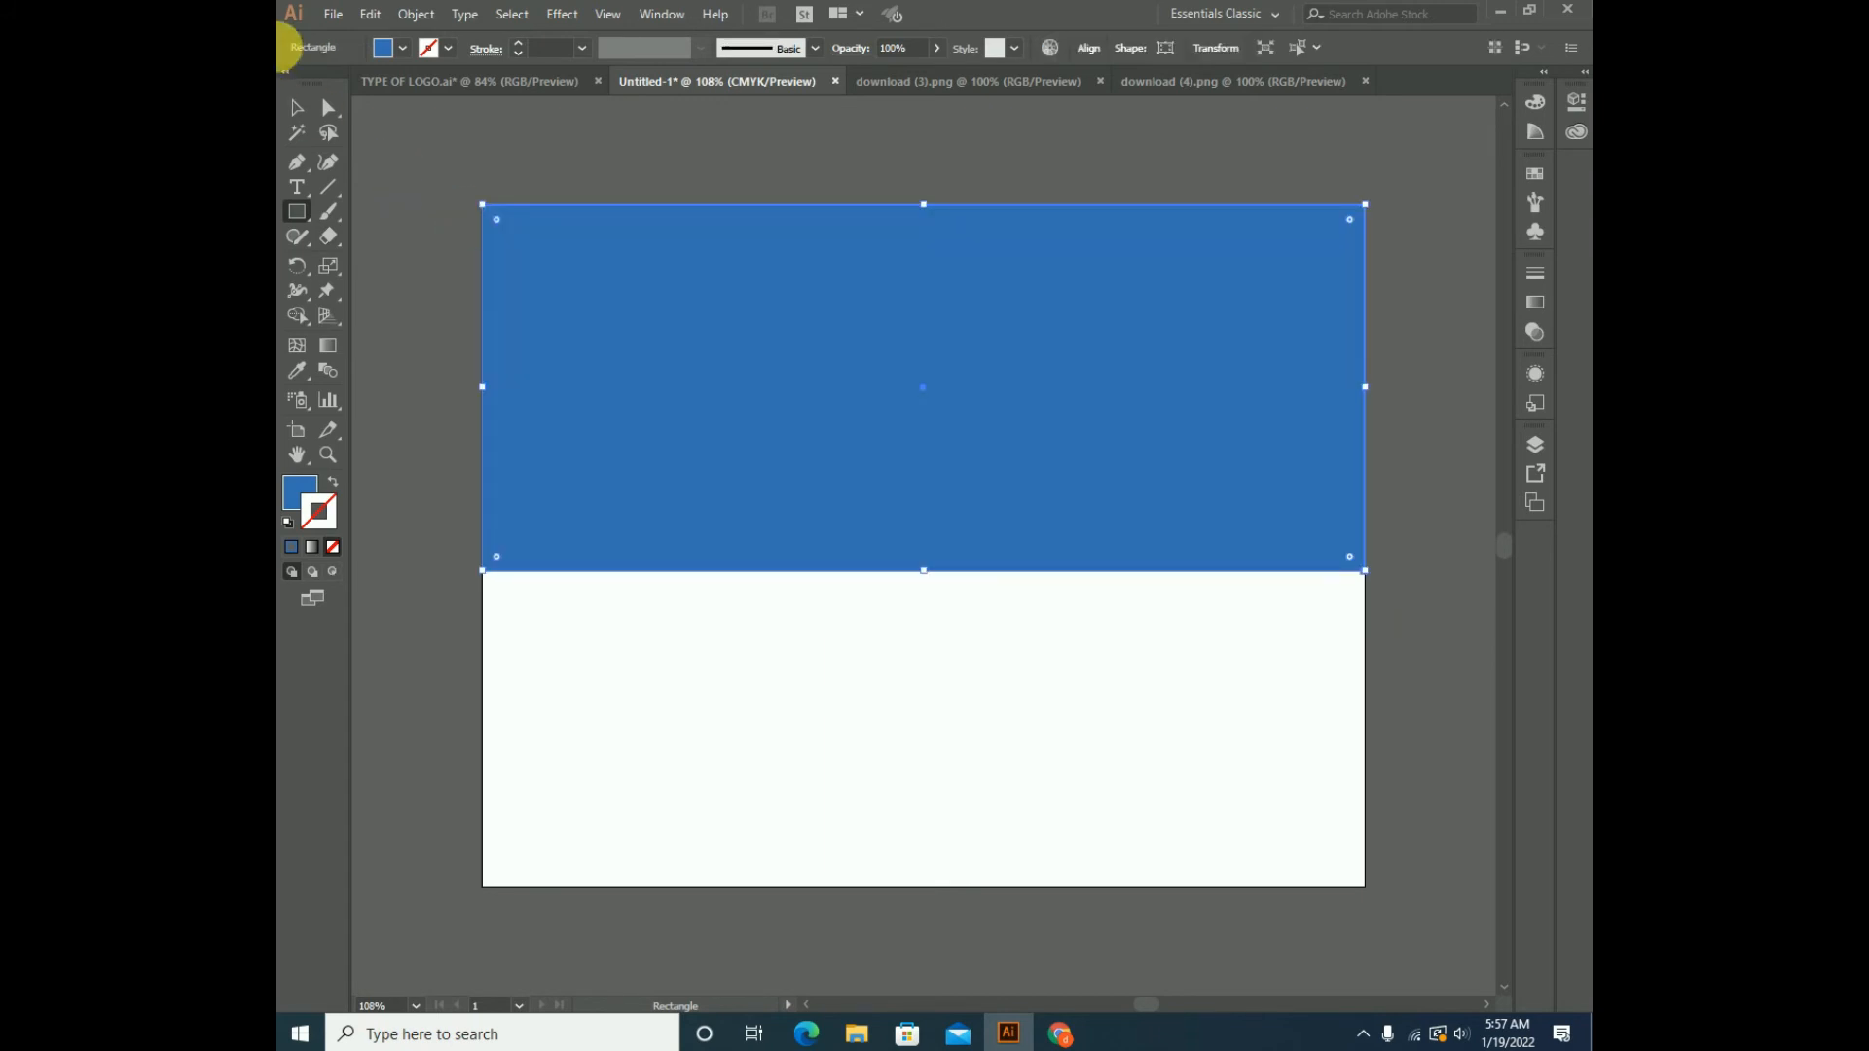
{"action": "left_click", "coordinate": [298, 108]}
{"action": "left_click", "coordinate": [458, 150]}
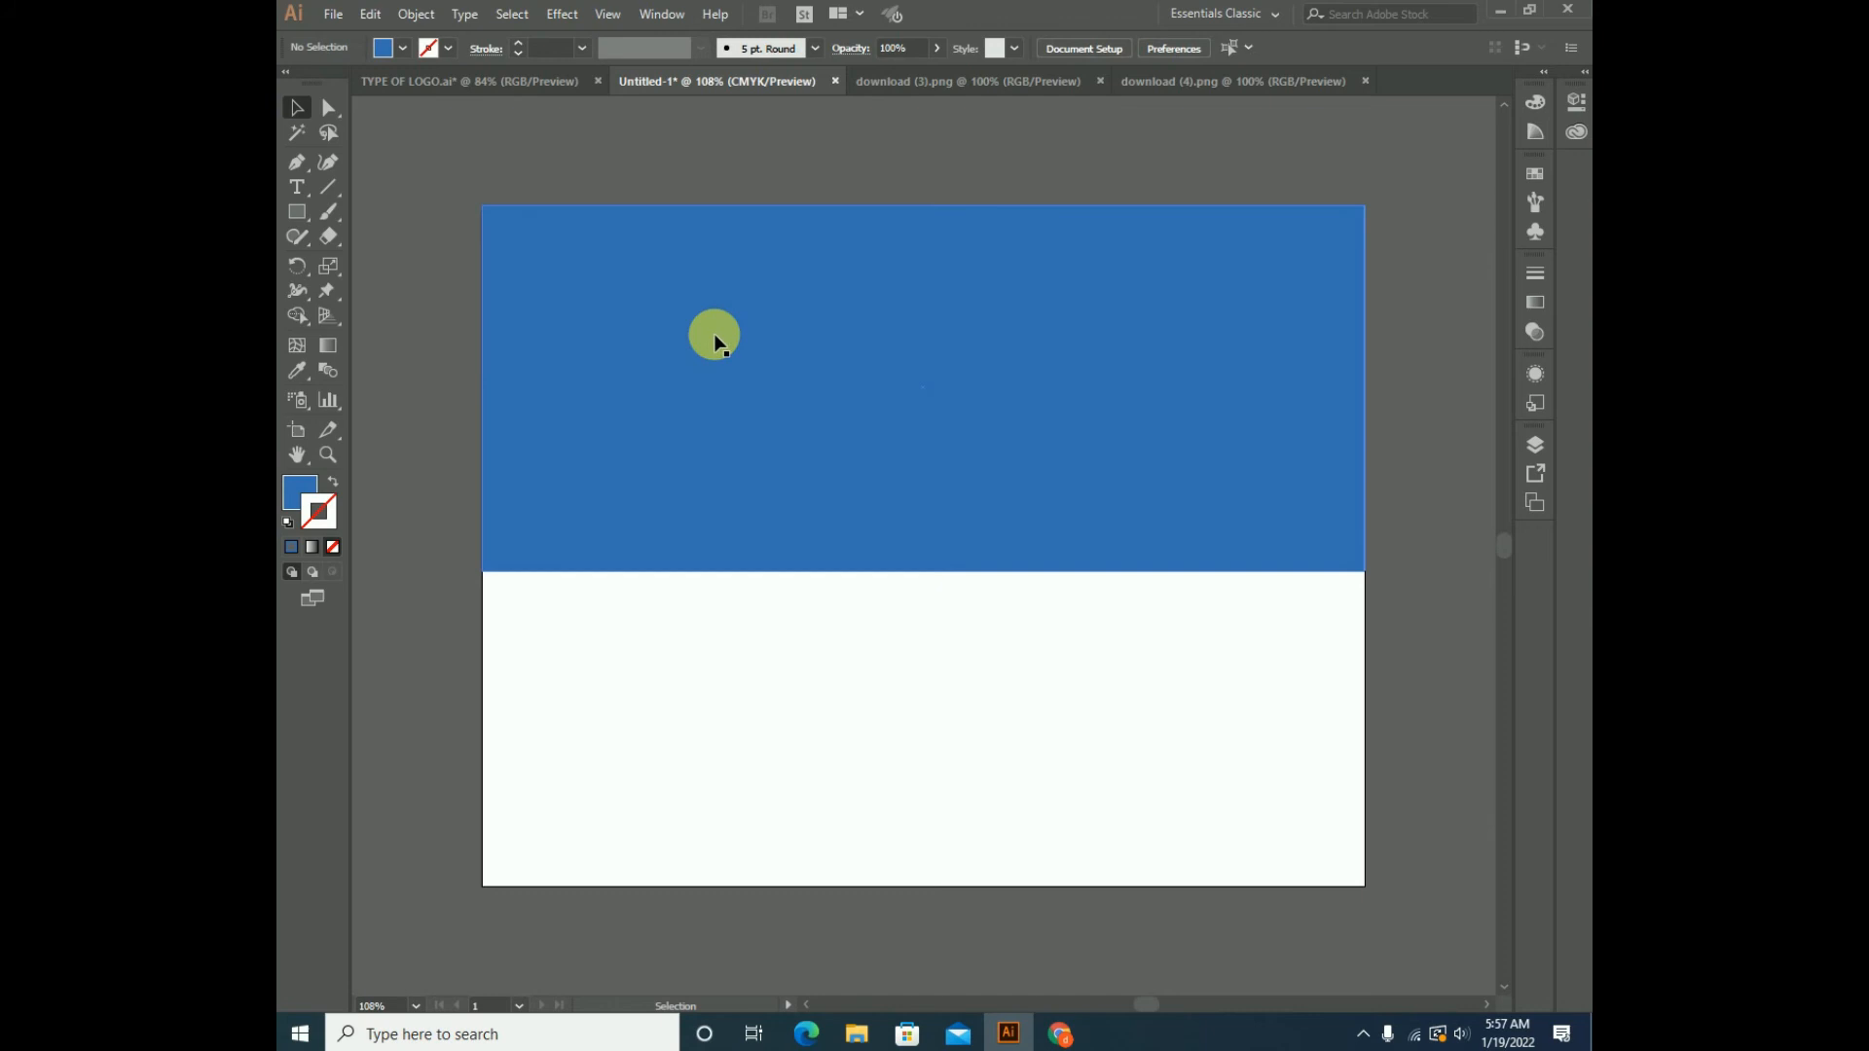
{"action": "left_click", "coordinate": [297, 214]}
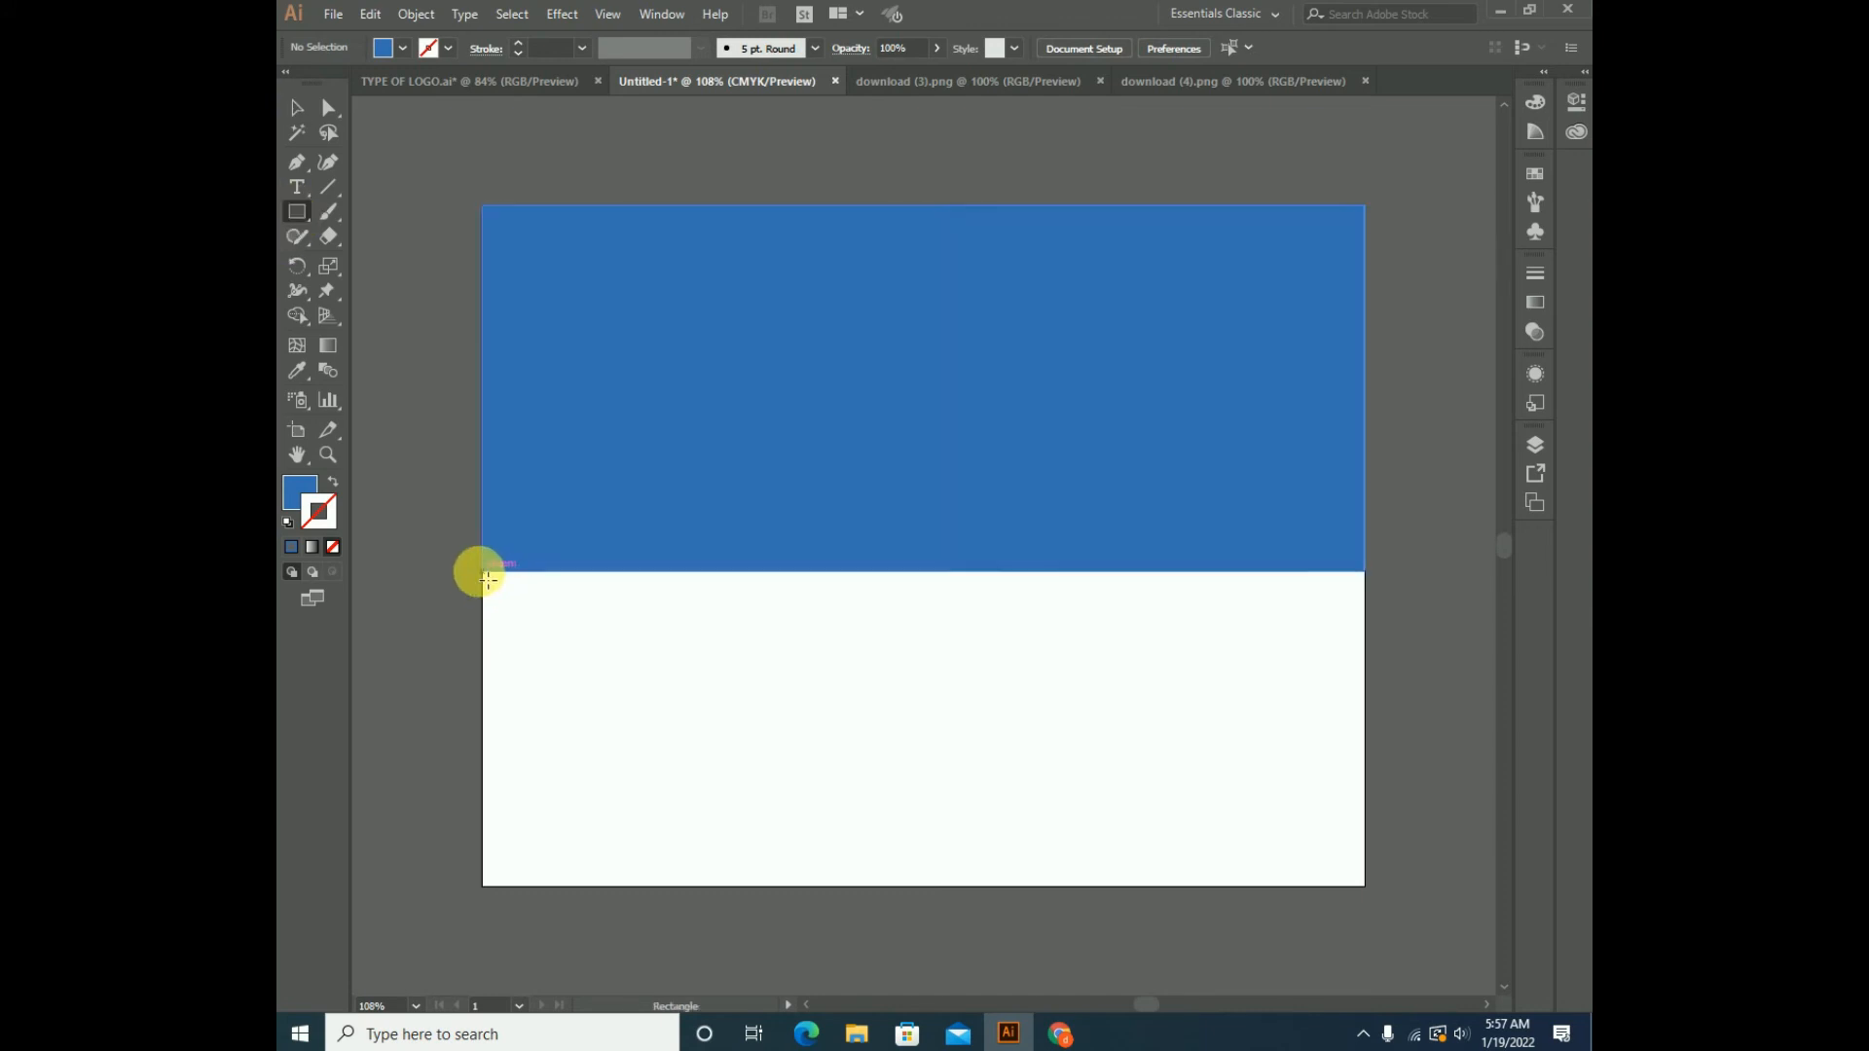
{"action": "left_click_drag", "start_coordinate": [482, 572], "coordinate": [1373, 890]}
{"action": "left_click", "coordinate": [297, 107]}
{"action": "left_click", "coordinate": [377, 199]}
- Bring the hidden logo group to the front and move it off the artboard, just beyond its right edge
{"action": "left_click", "coordinate": [546, 308]}
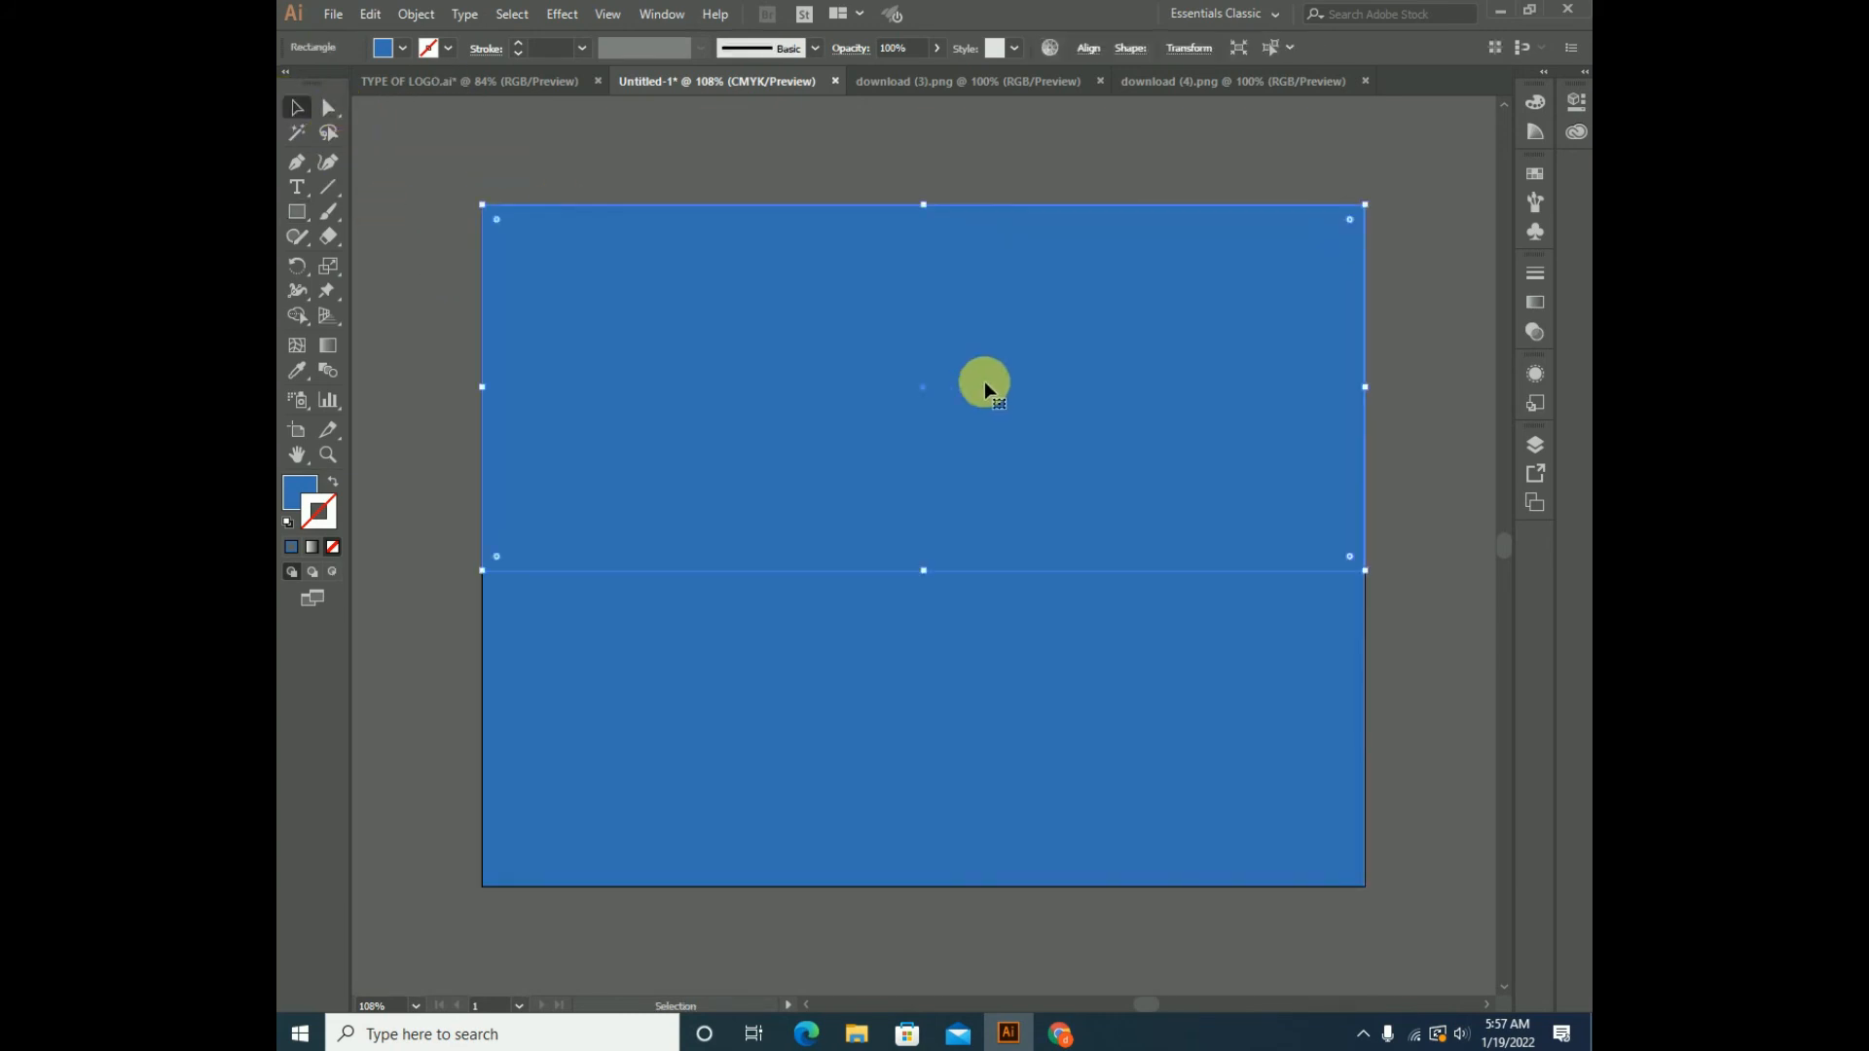
{"action": "left_click", "coordinate": [876, 389]}
{"action": "right_click", "coordinate": [893, 341]}
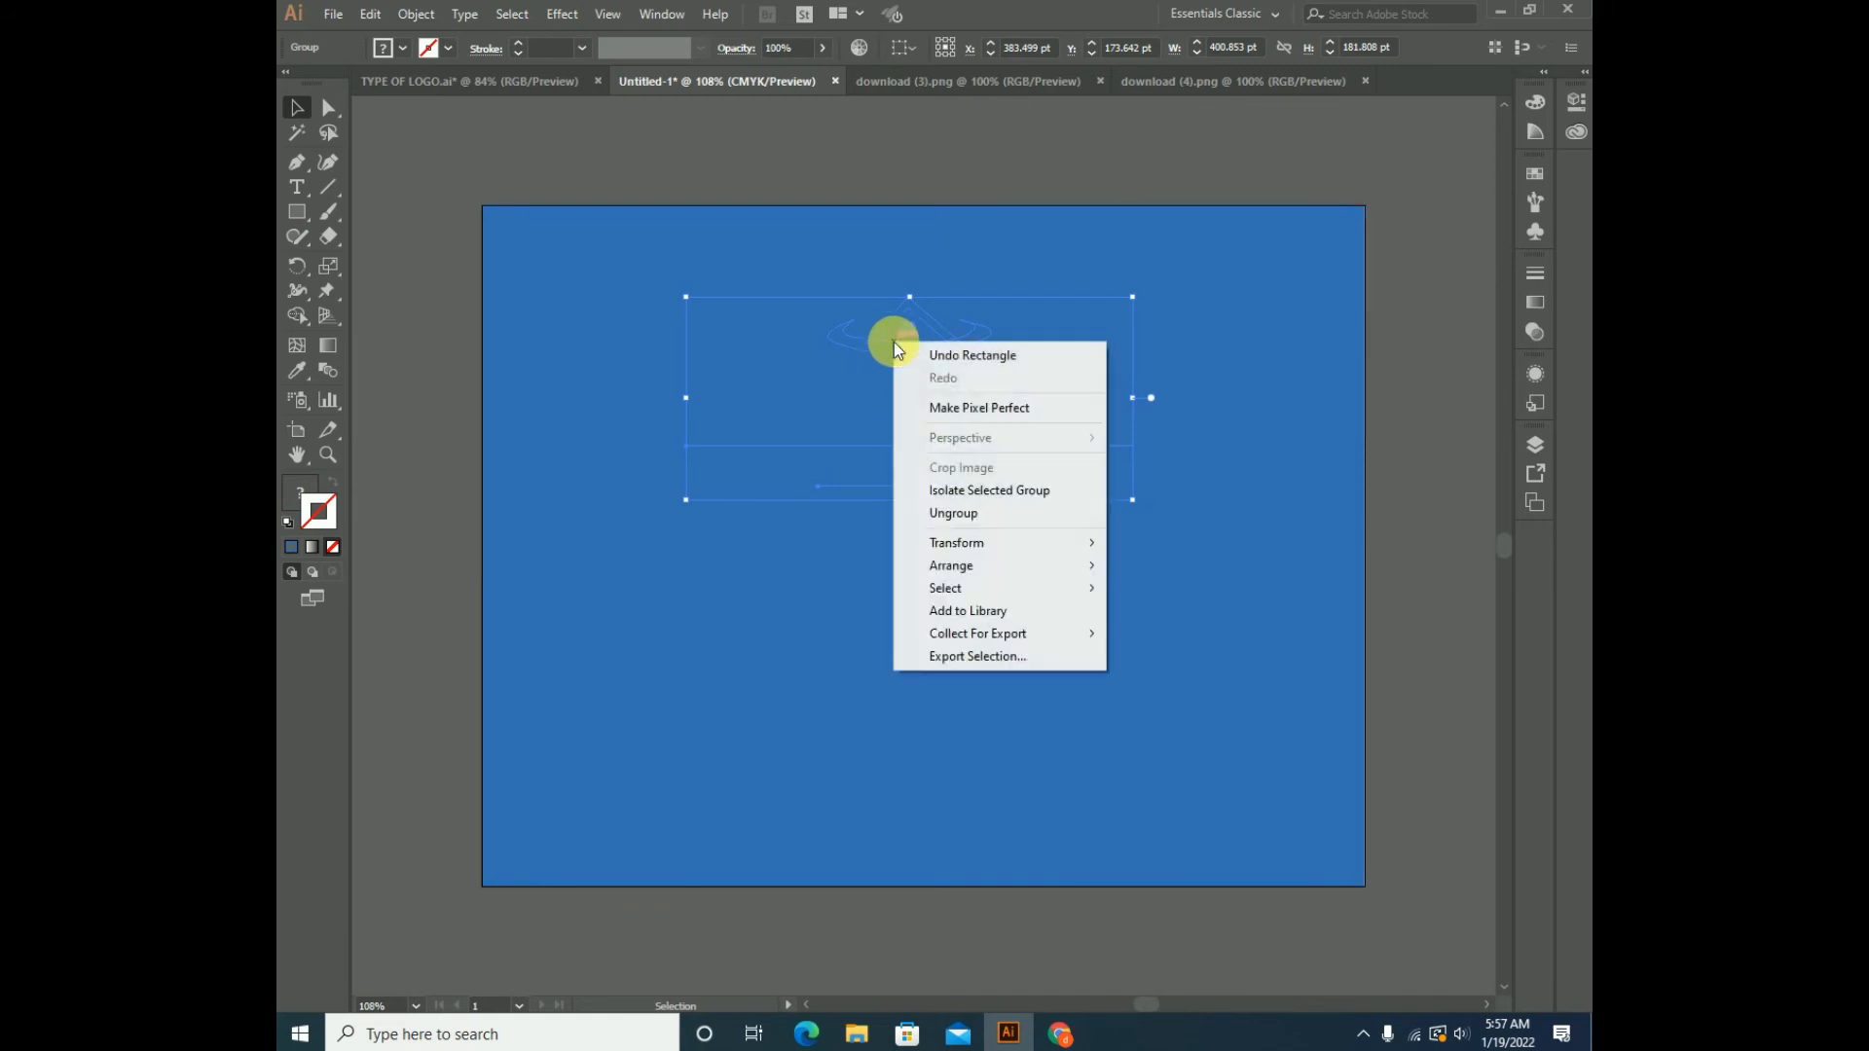
{"action": "mouse_move", "coordinate": [1090, 580]}
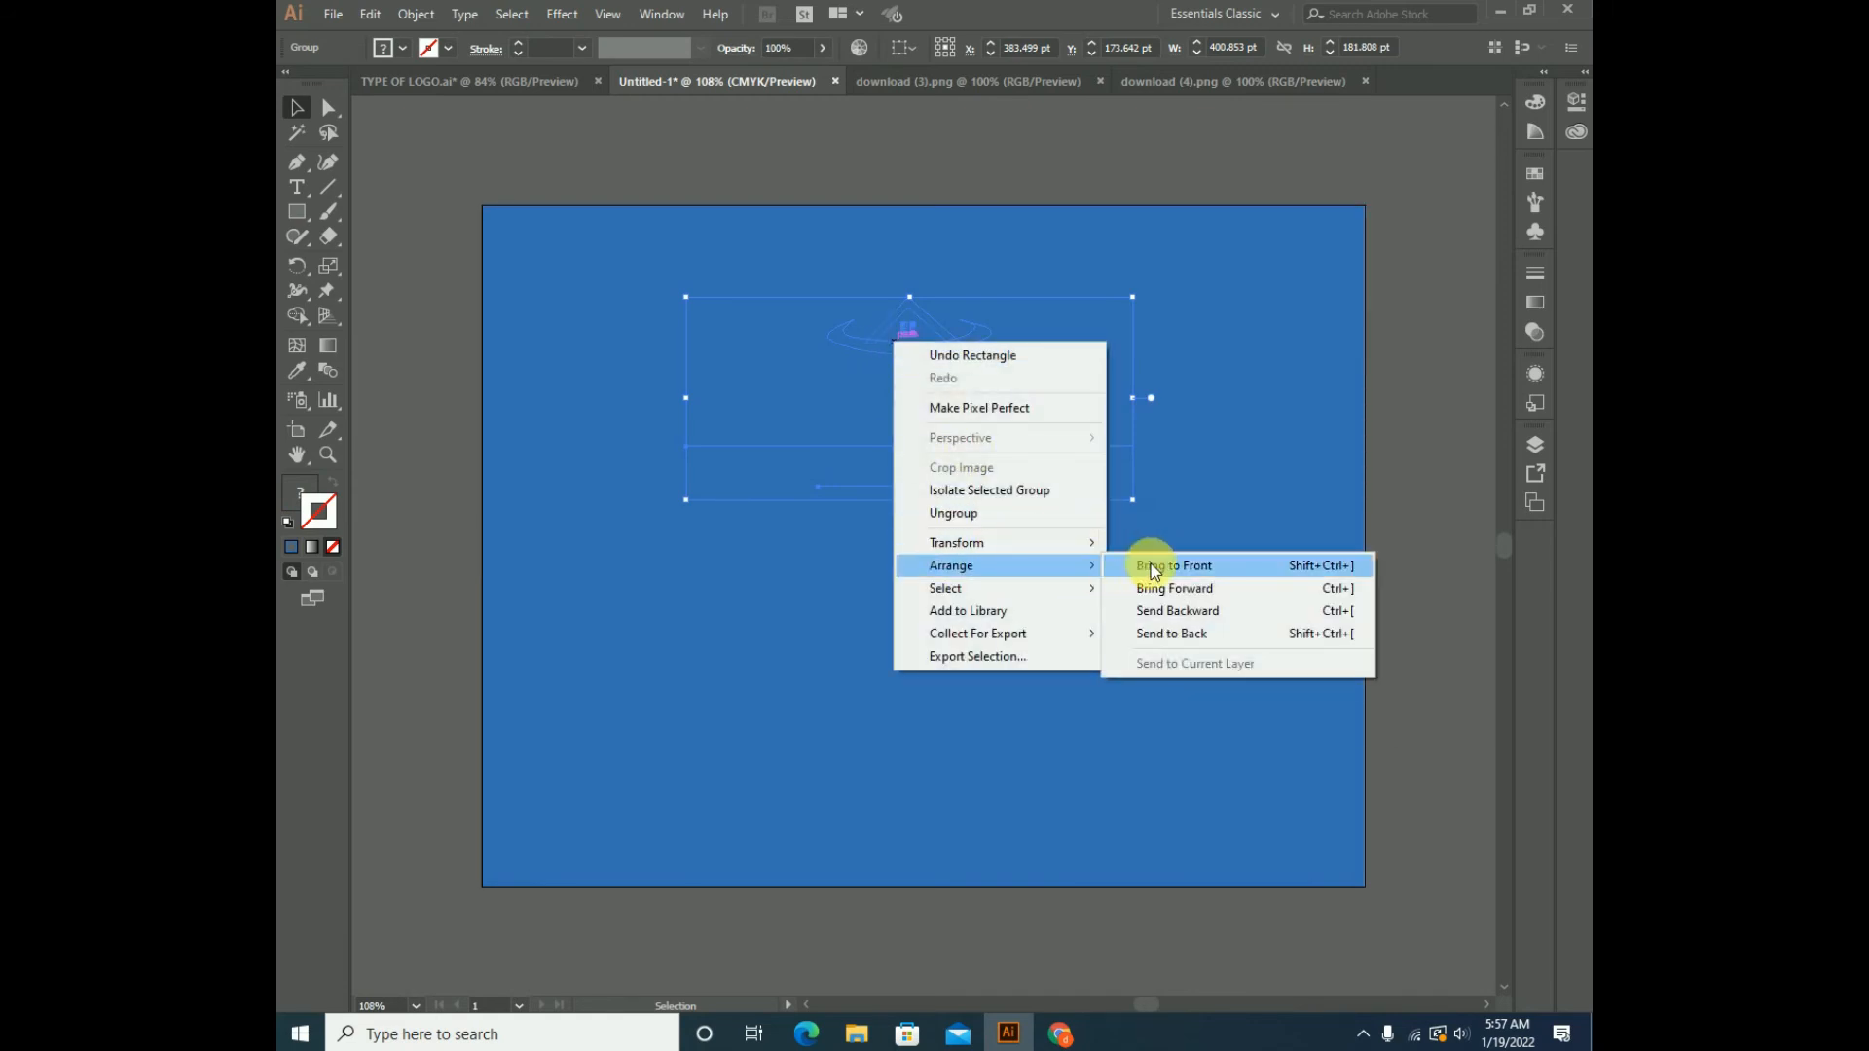
{"action": "left_click", "coordinate": [1166, 566]}
{"action": "left_click_drag", "start_coordinate": [873, 342], "coordinate": [1456, 275]}
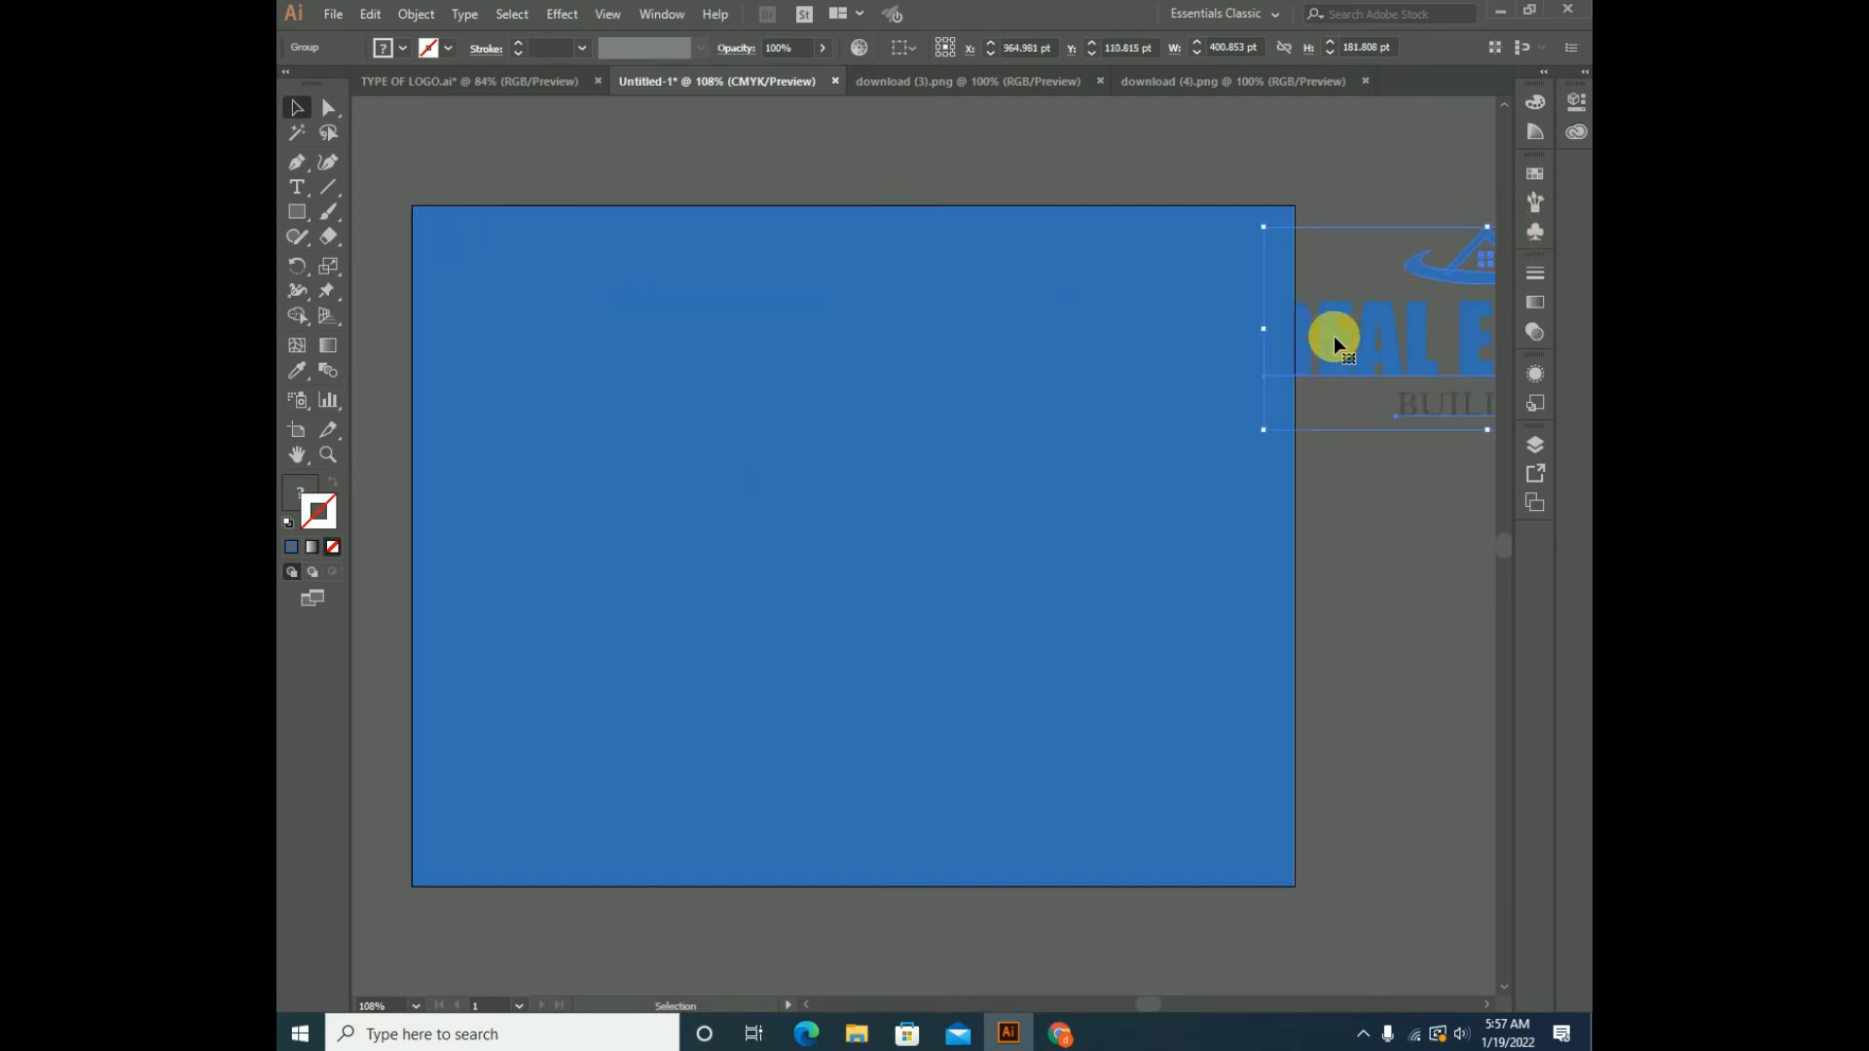
{"action": "left_click_drag", "start_coordinate": [1331, 321], "coordinate": [1379, 322]}
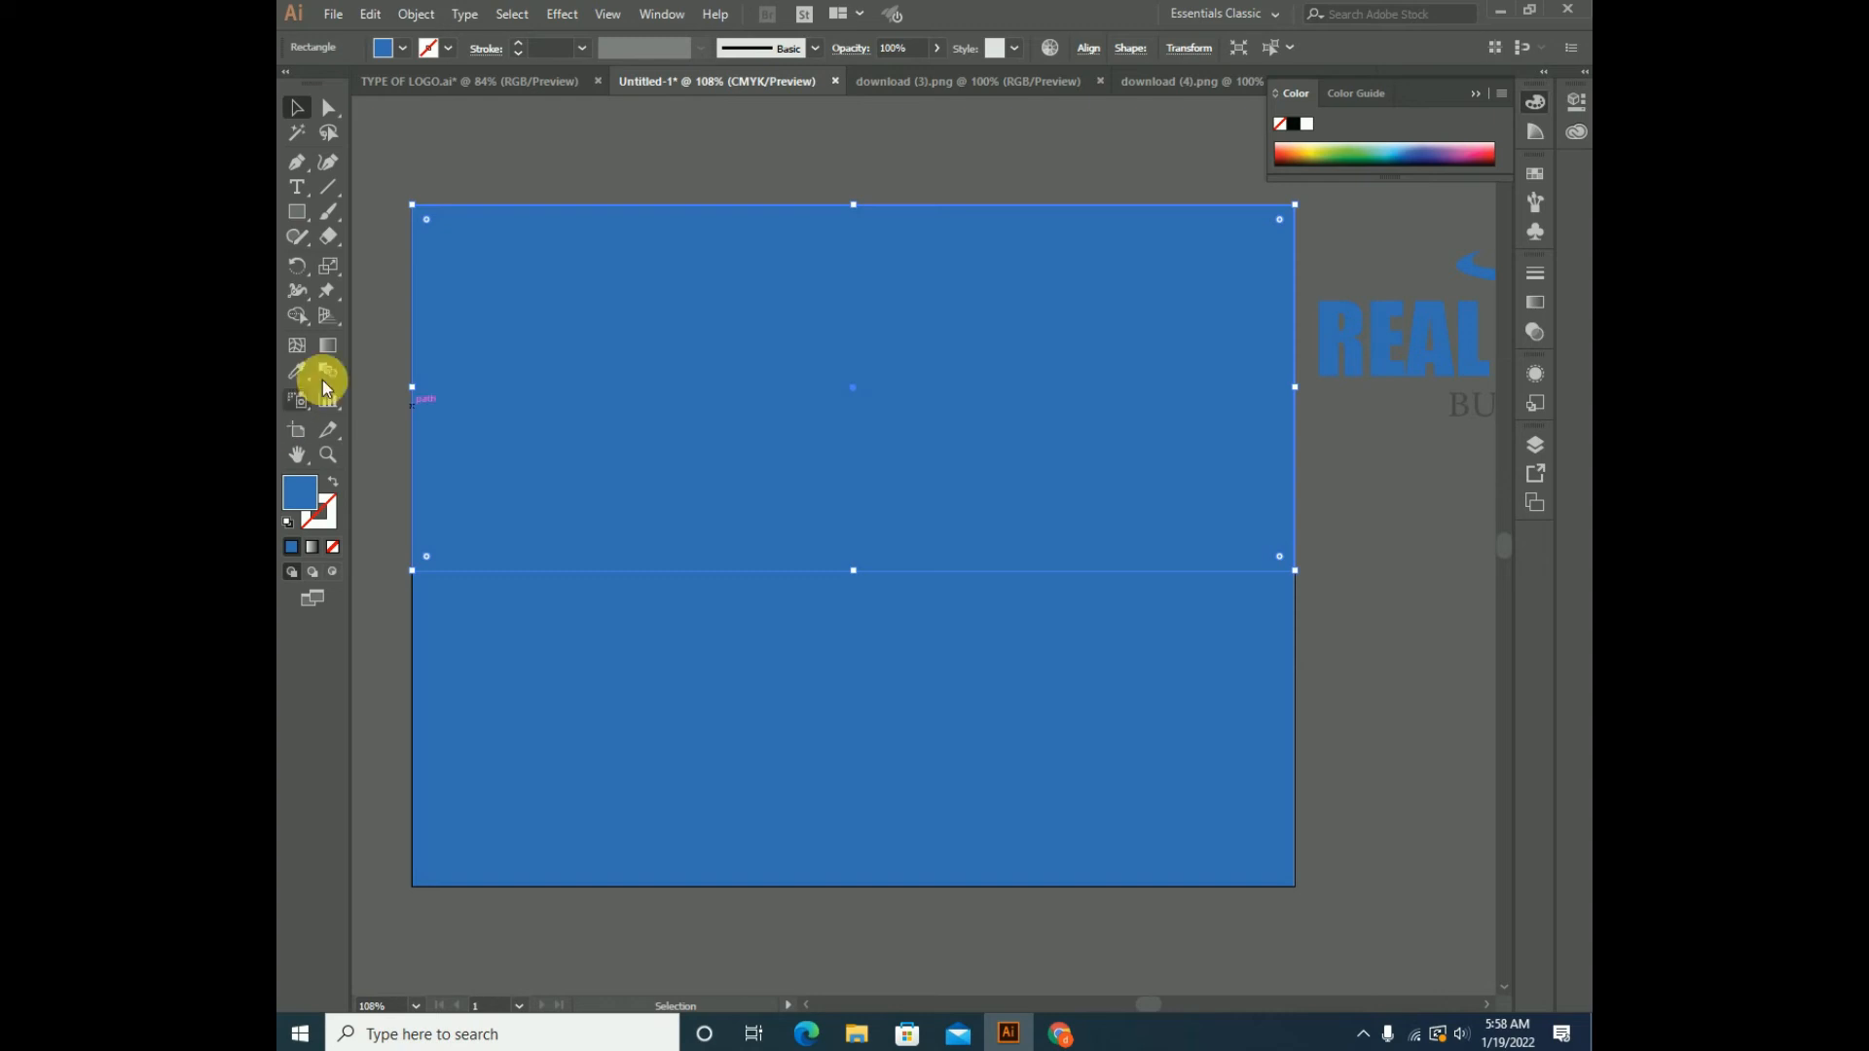
- Fill the upper rectangle with a white-to-black radial gradient
{"action": "left_click", "coordinate": [329, 346]}
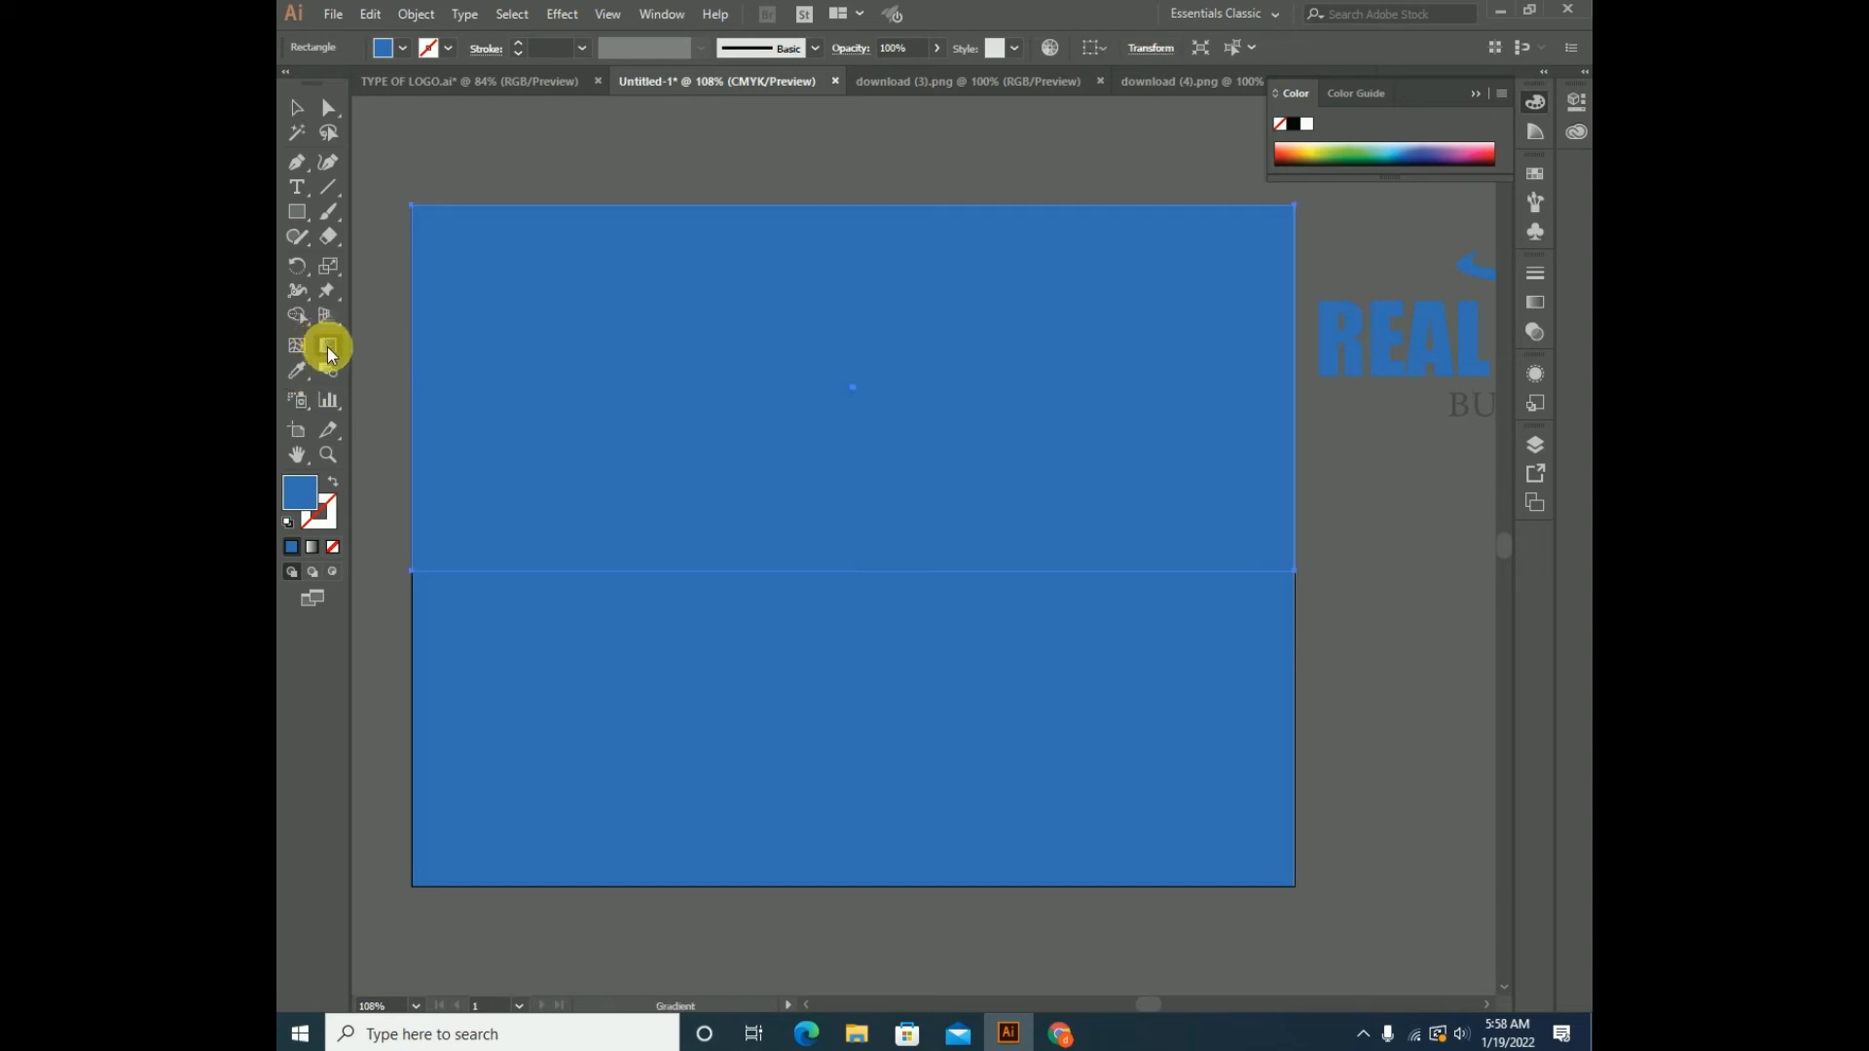
{"action": "double_click", "coordinate": [327, 346]}
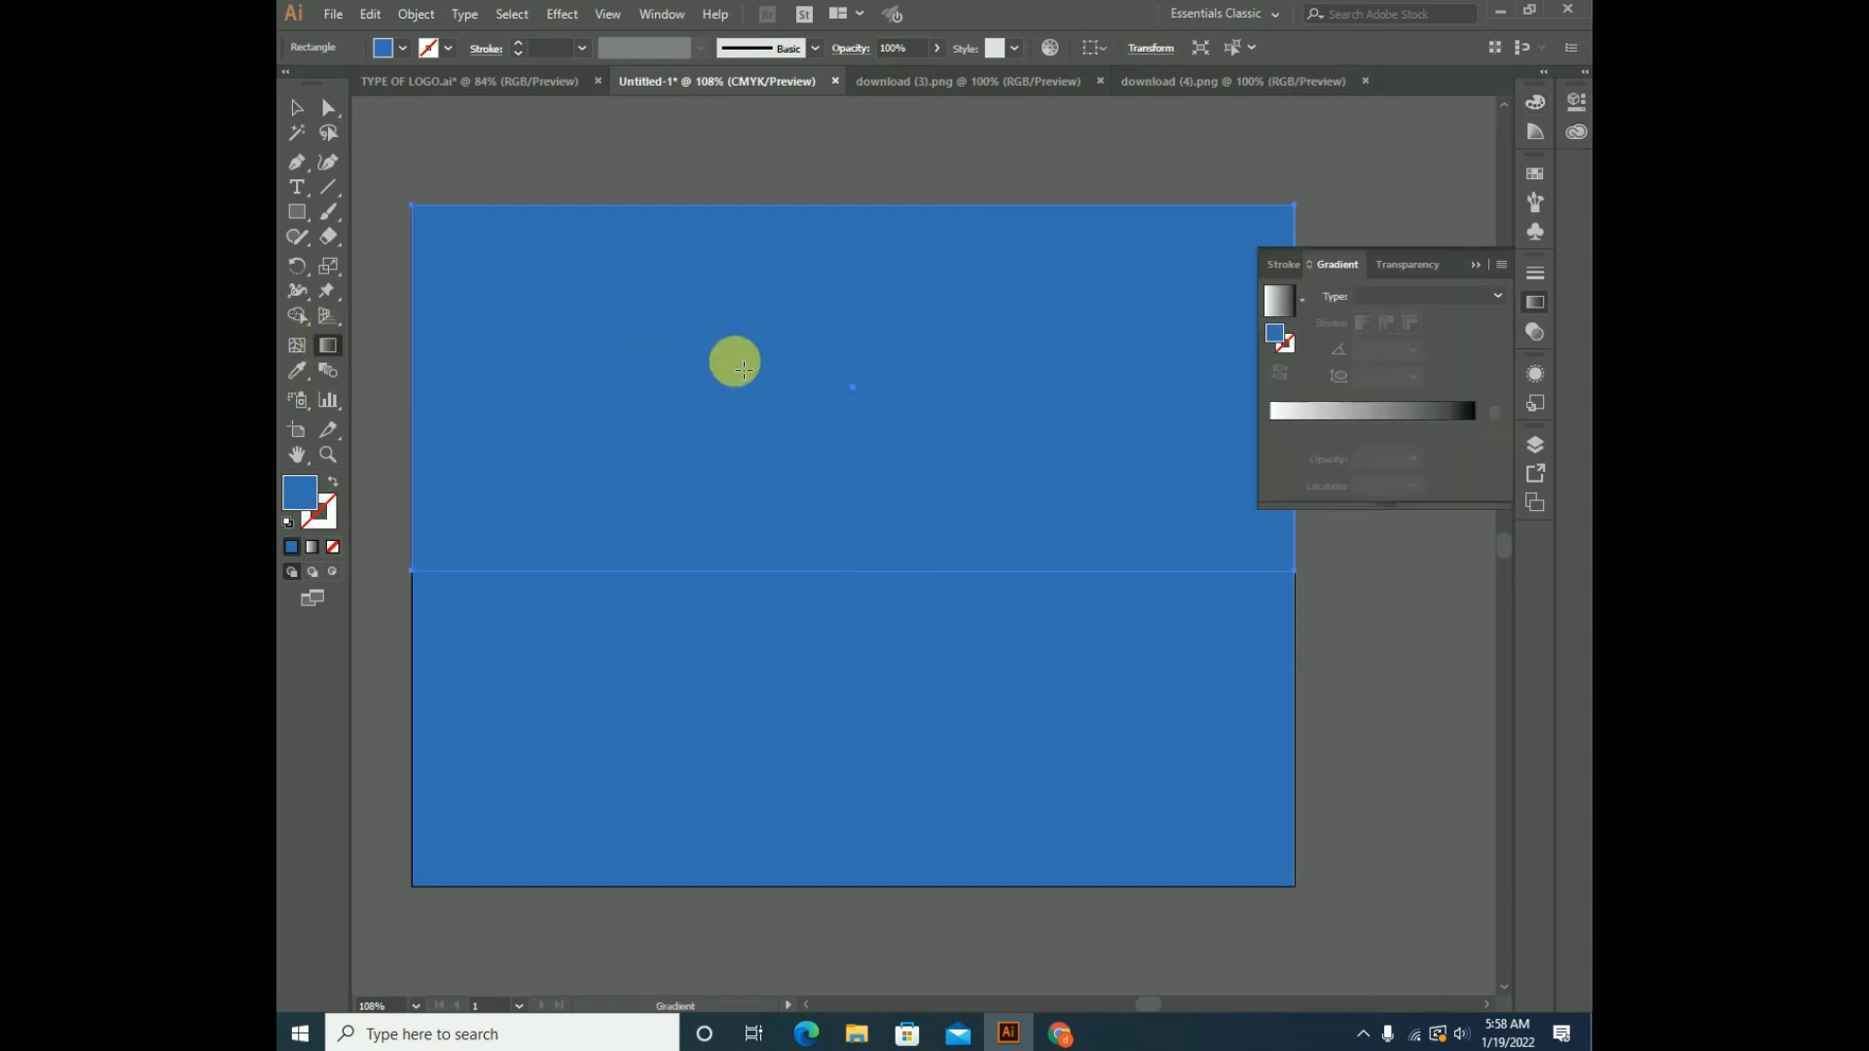
{"action": "left_click", "coordinate": [1322, 417]}
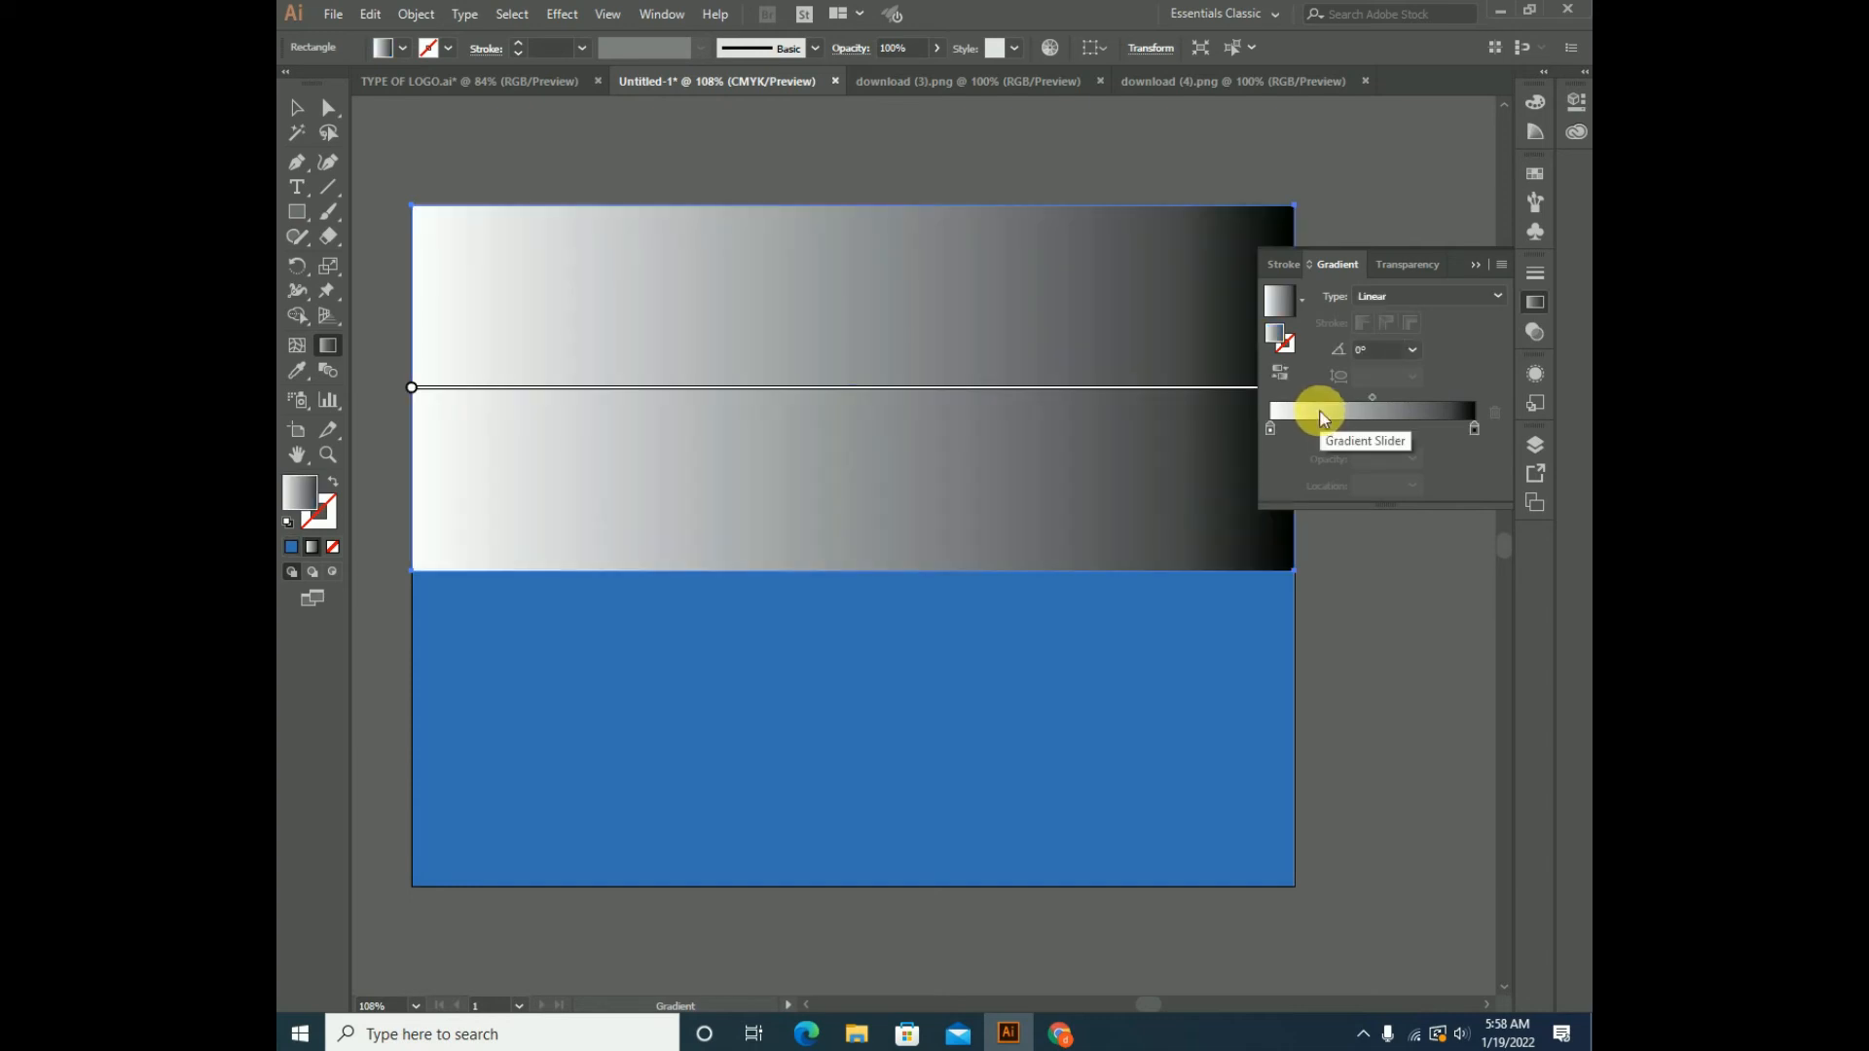
{"action": "left_click", "coordinate": [1493, 294]}
{"action": "left_click", "coordinate": [1413, 339]}
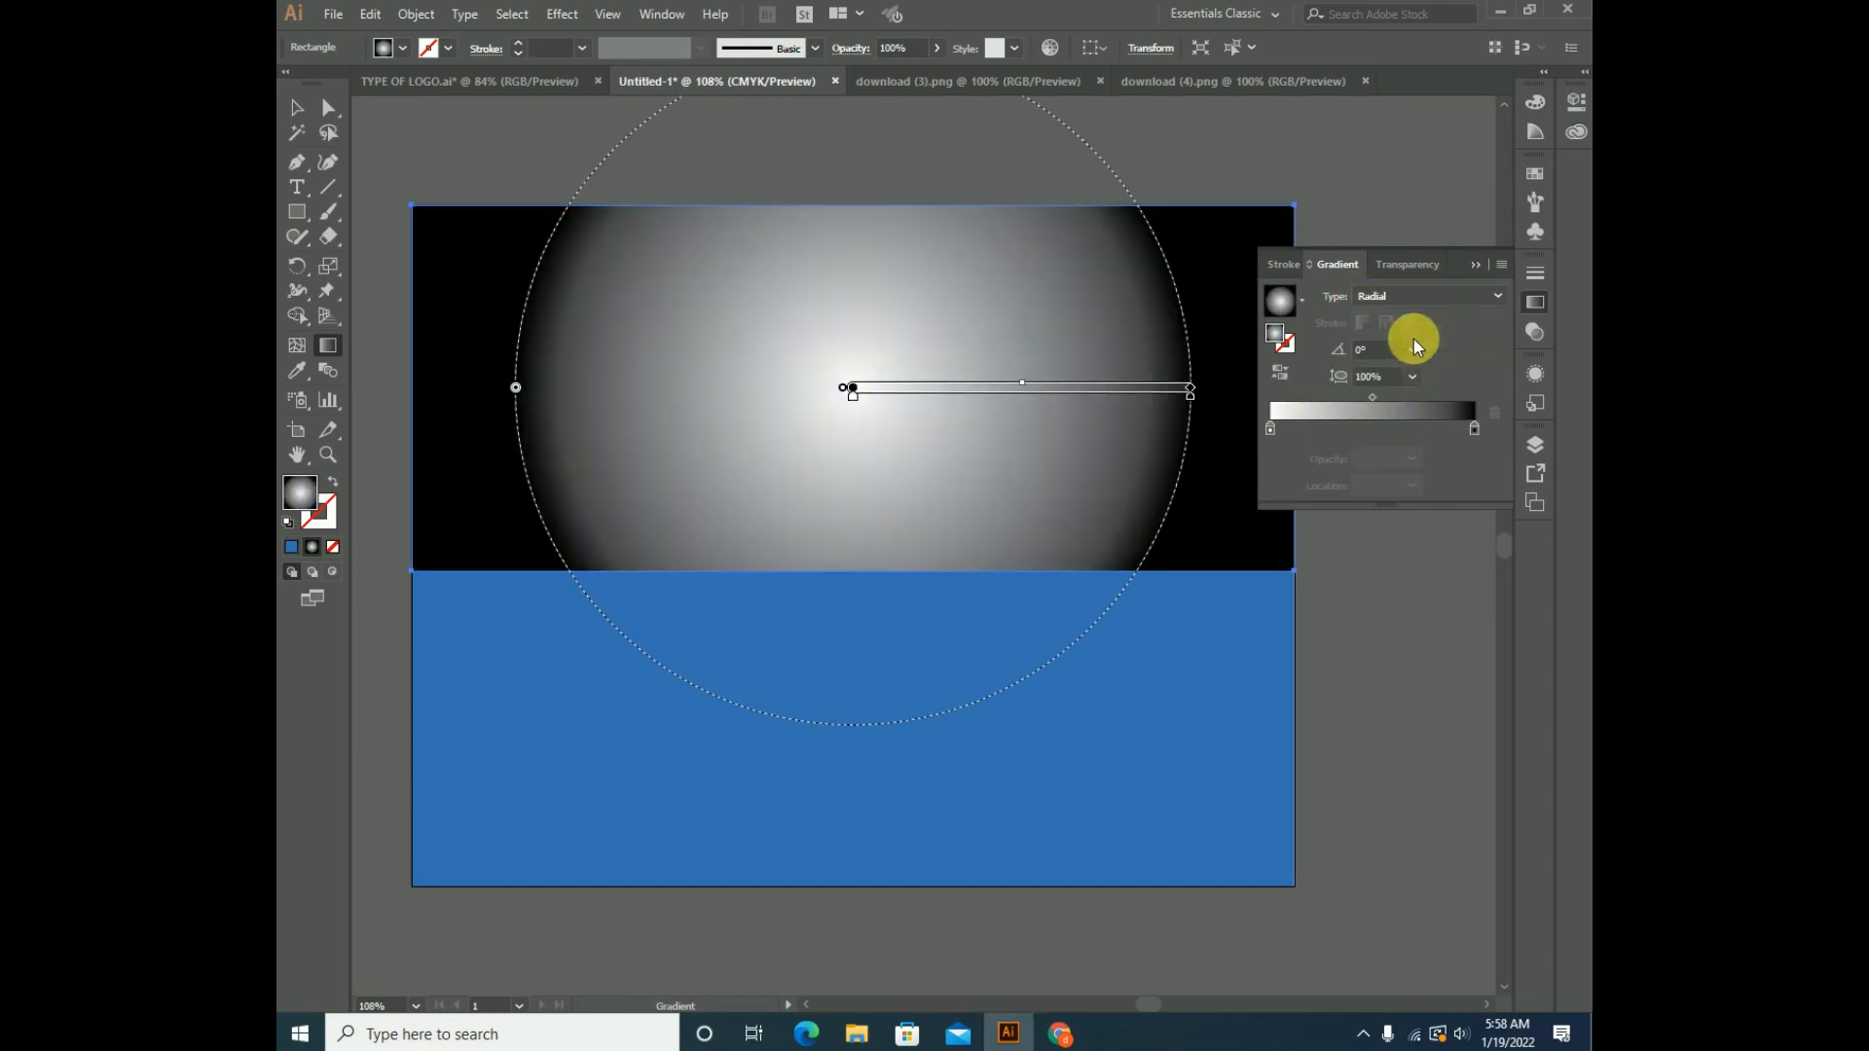
- Lighten the gradient's outer colour stop to 51% black and extend the gradient radius past the rectangle's right edge
{"action": "double_click", "coordinate": [1475, 428]}
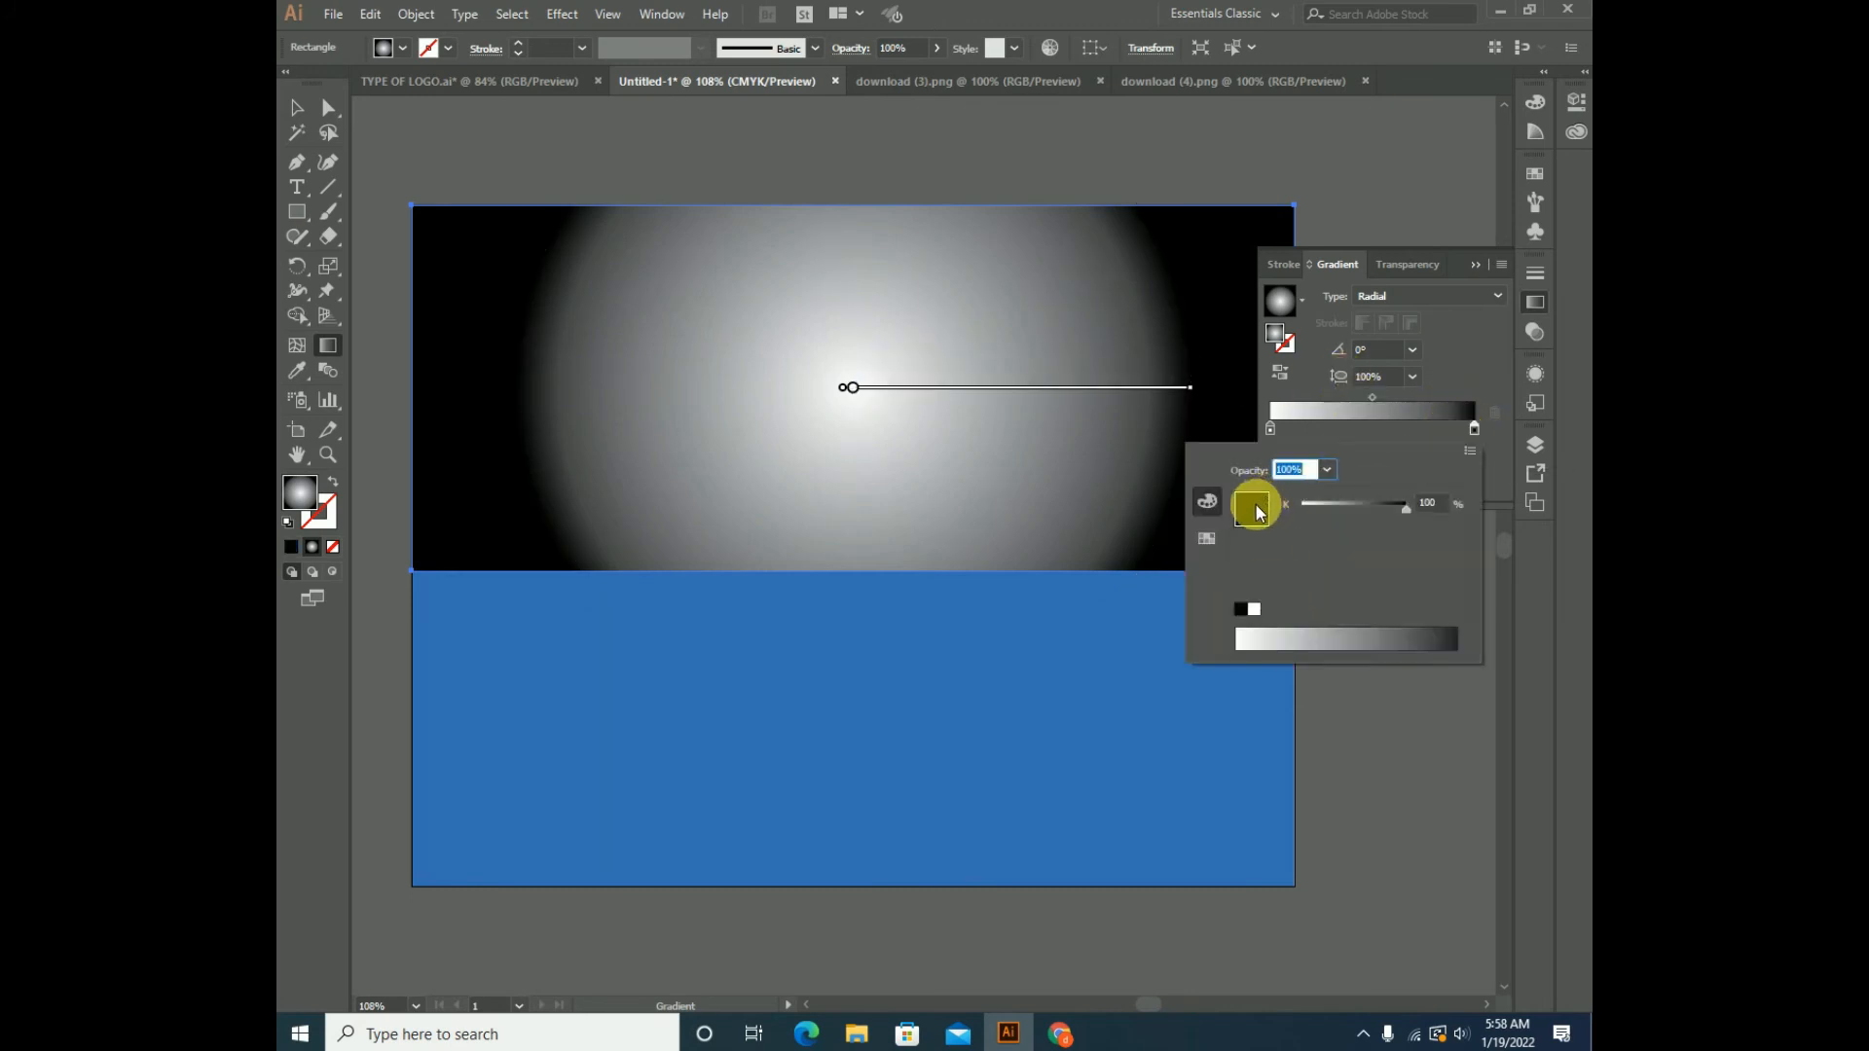
{"action": "left_click_drag", "start_coordinate": [1405, 507], "coordinate": [1353, 508]}
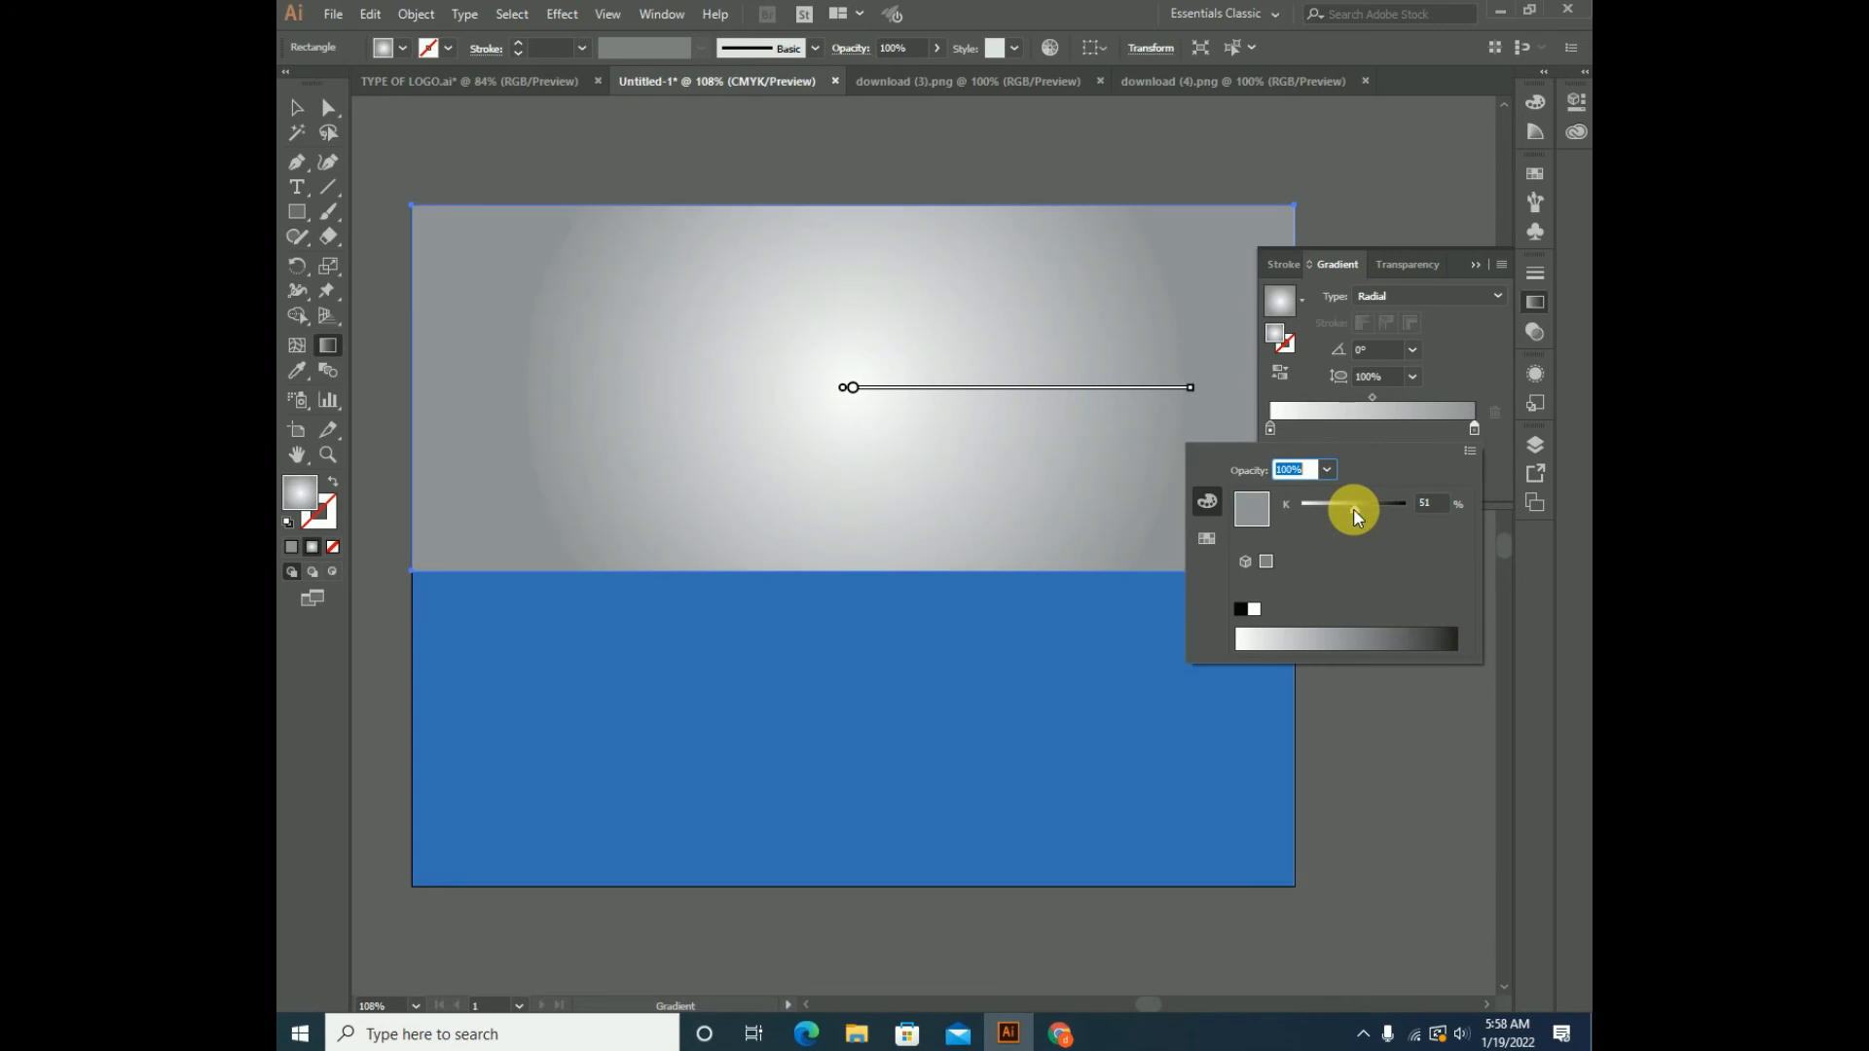
{"action": "left_click", "coordinate": [1476, 261]}
{"action": "left_click", "coordinate": [1476, 261]}
{"action": "left_click_drag", "start_coordinate": [1191, 387], "coordinate": [1431, 390]}
{"action": "left_click", "coordinate": [297, 107]}
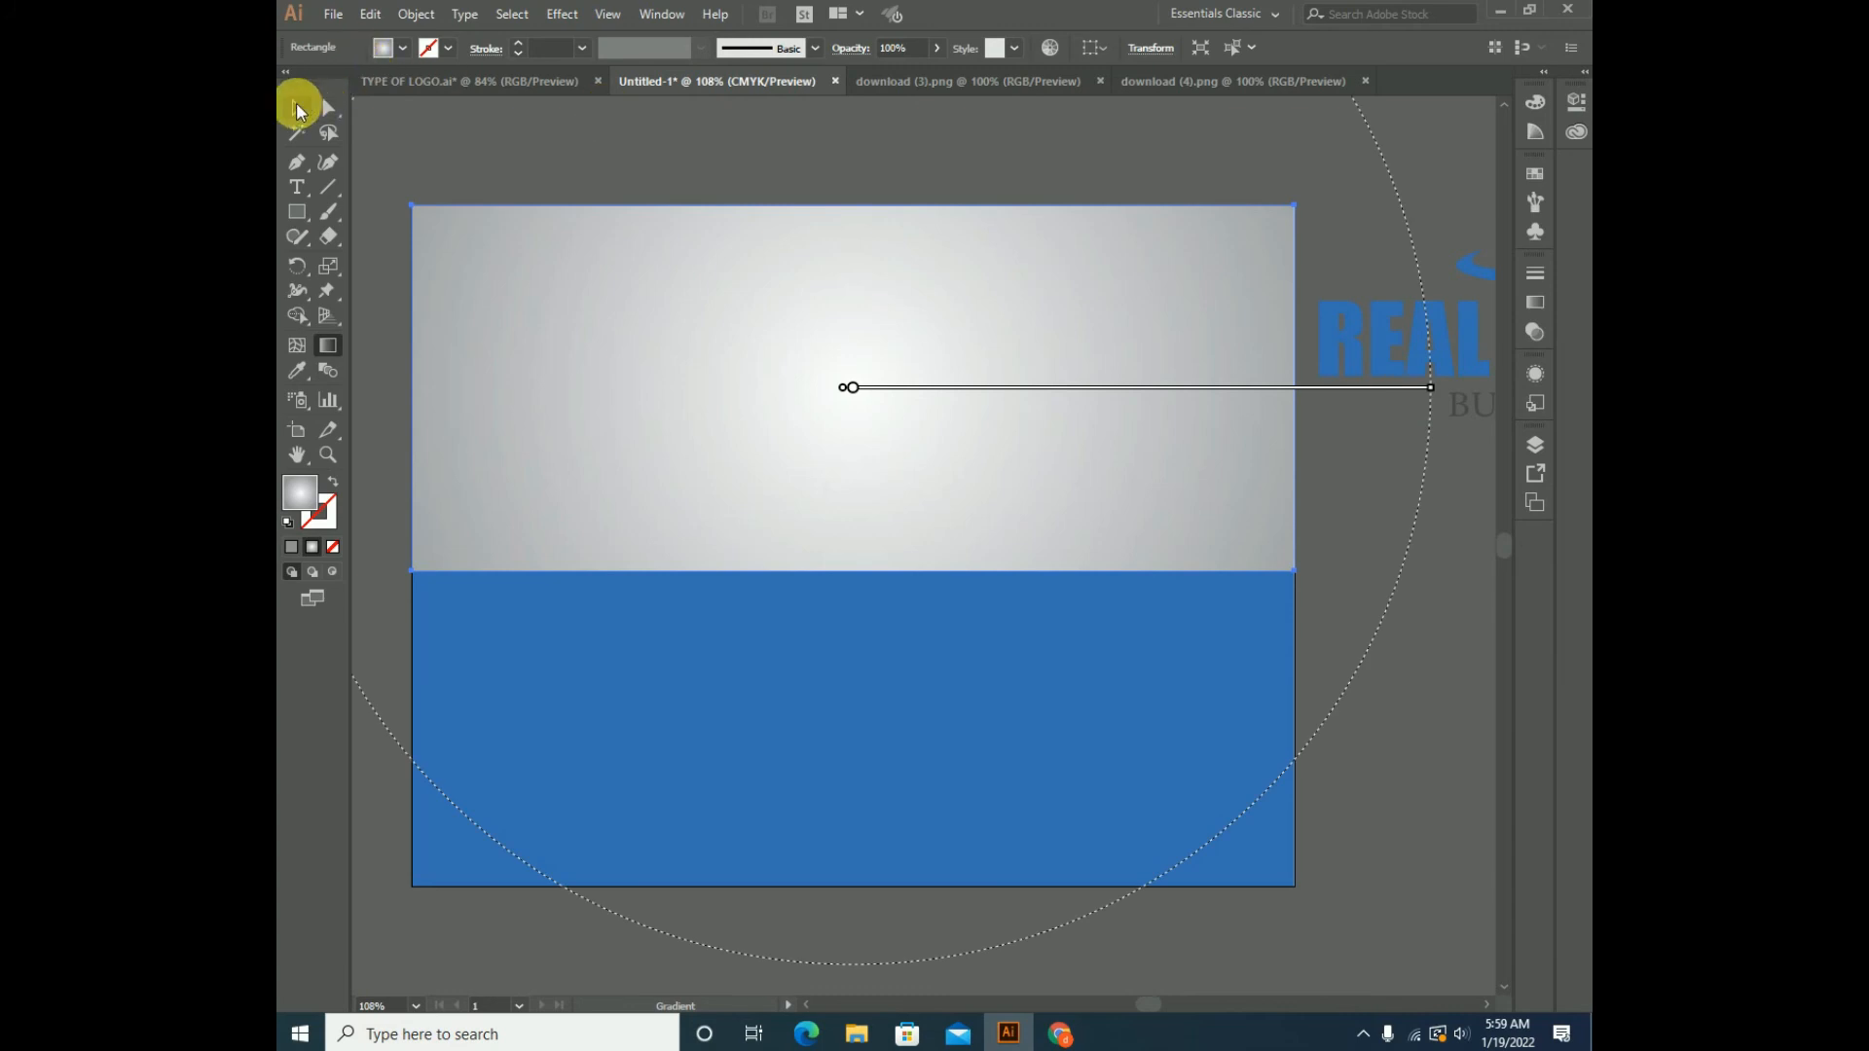
{"action": "left_click", "coordinate": [585, 139]}
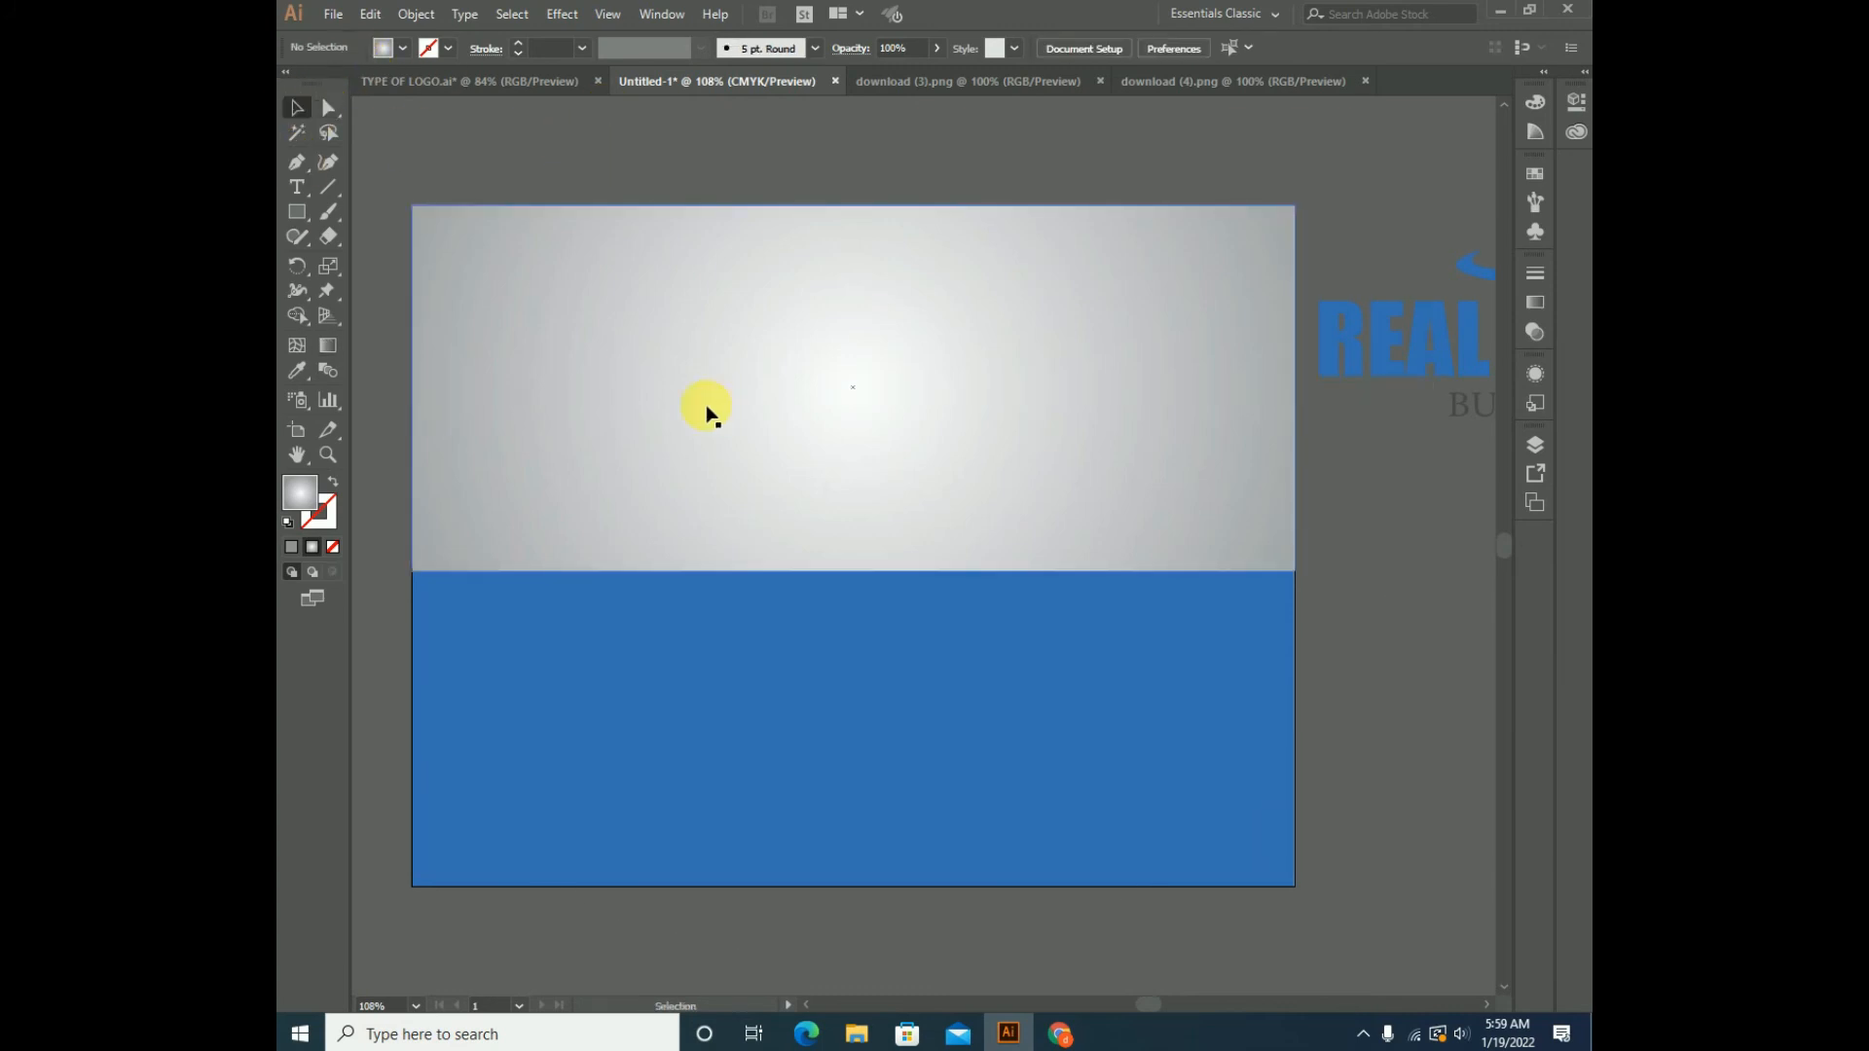
- Move the logo back onto the grey gradient rectangle and scale it down to about 375 pt wide
{"action": "left_click_drag", "start_coordinate": [1402, 358], "coordinate": [784, 394]}
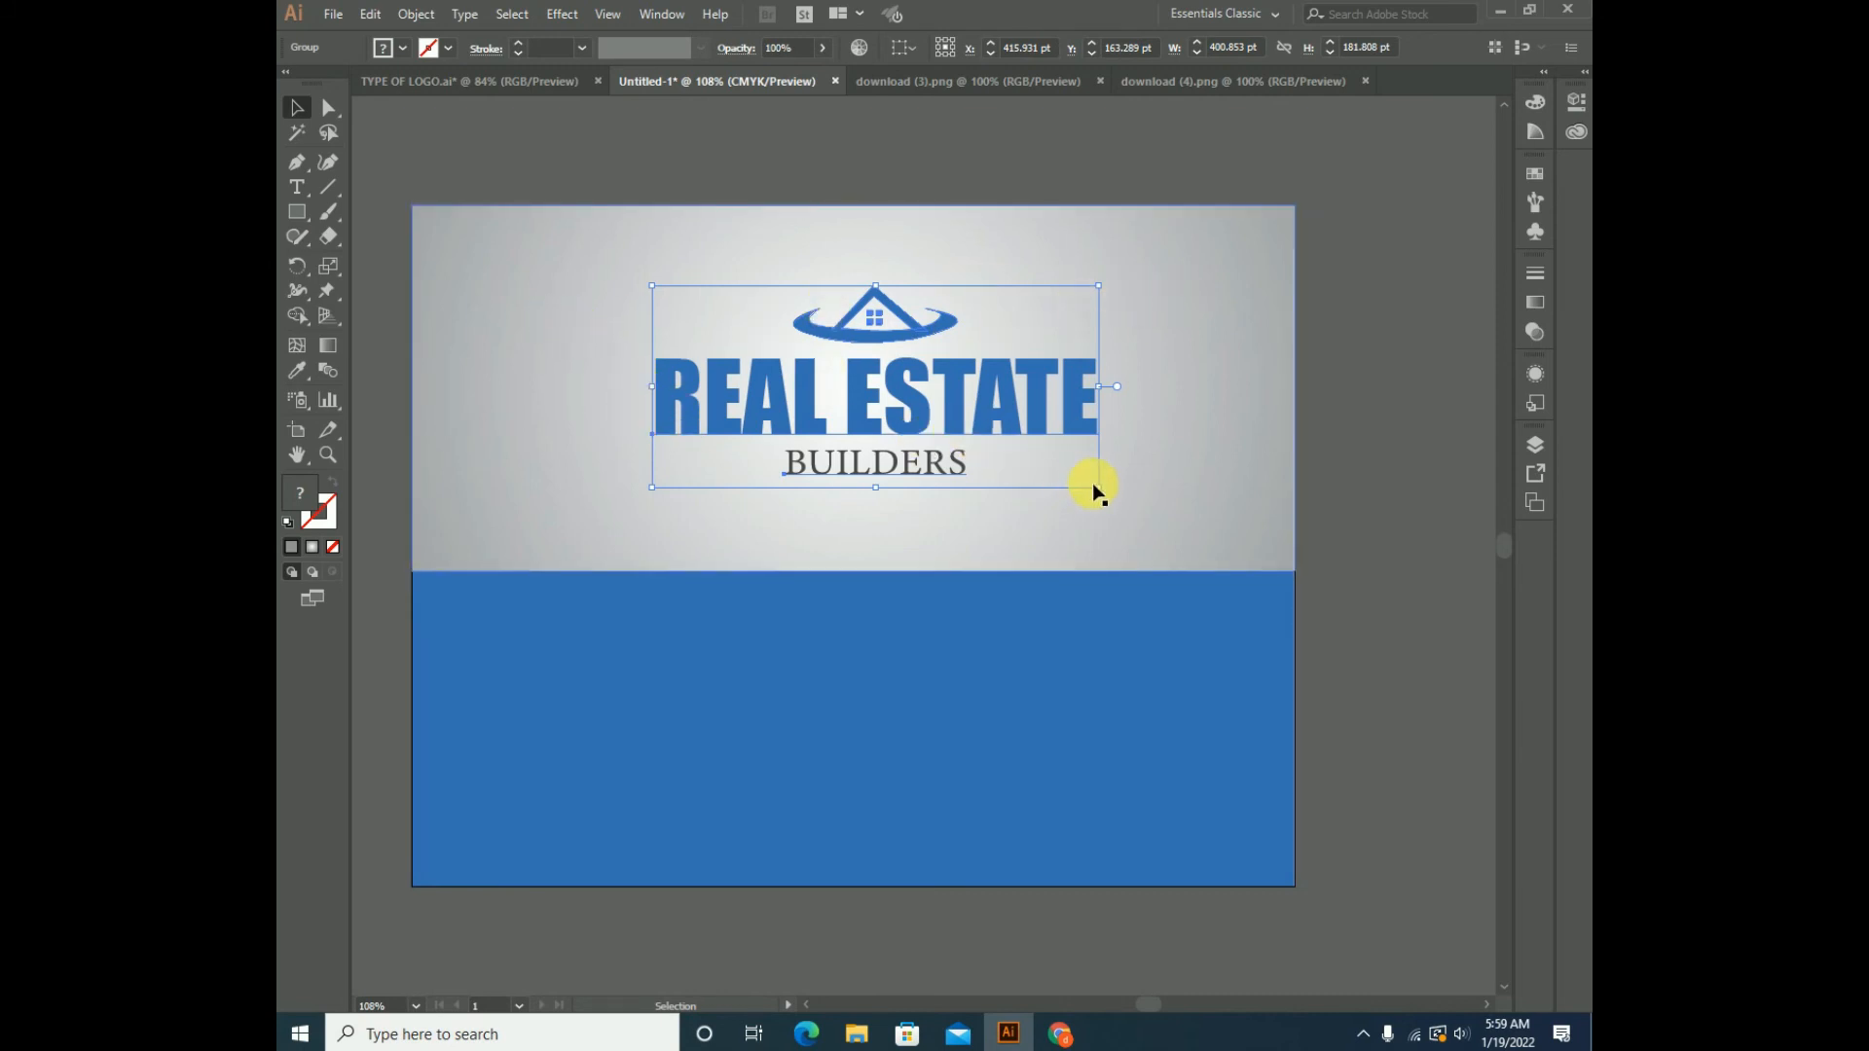
{"action": "left_click_drag", "start_coordinate": [1097, 487], "coordinate": [1083, 481]}
{"action": "left_click_drag", "start_coordinate": [846, 394], "coordinate": [836, 408]}
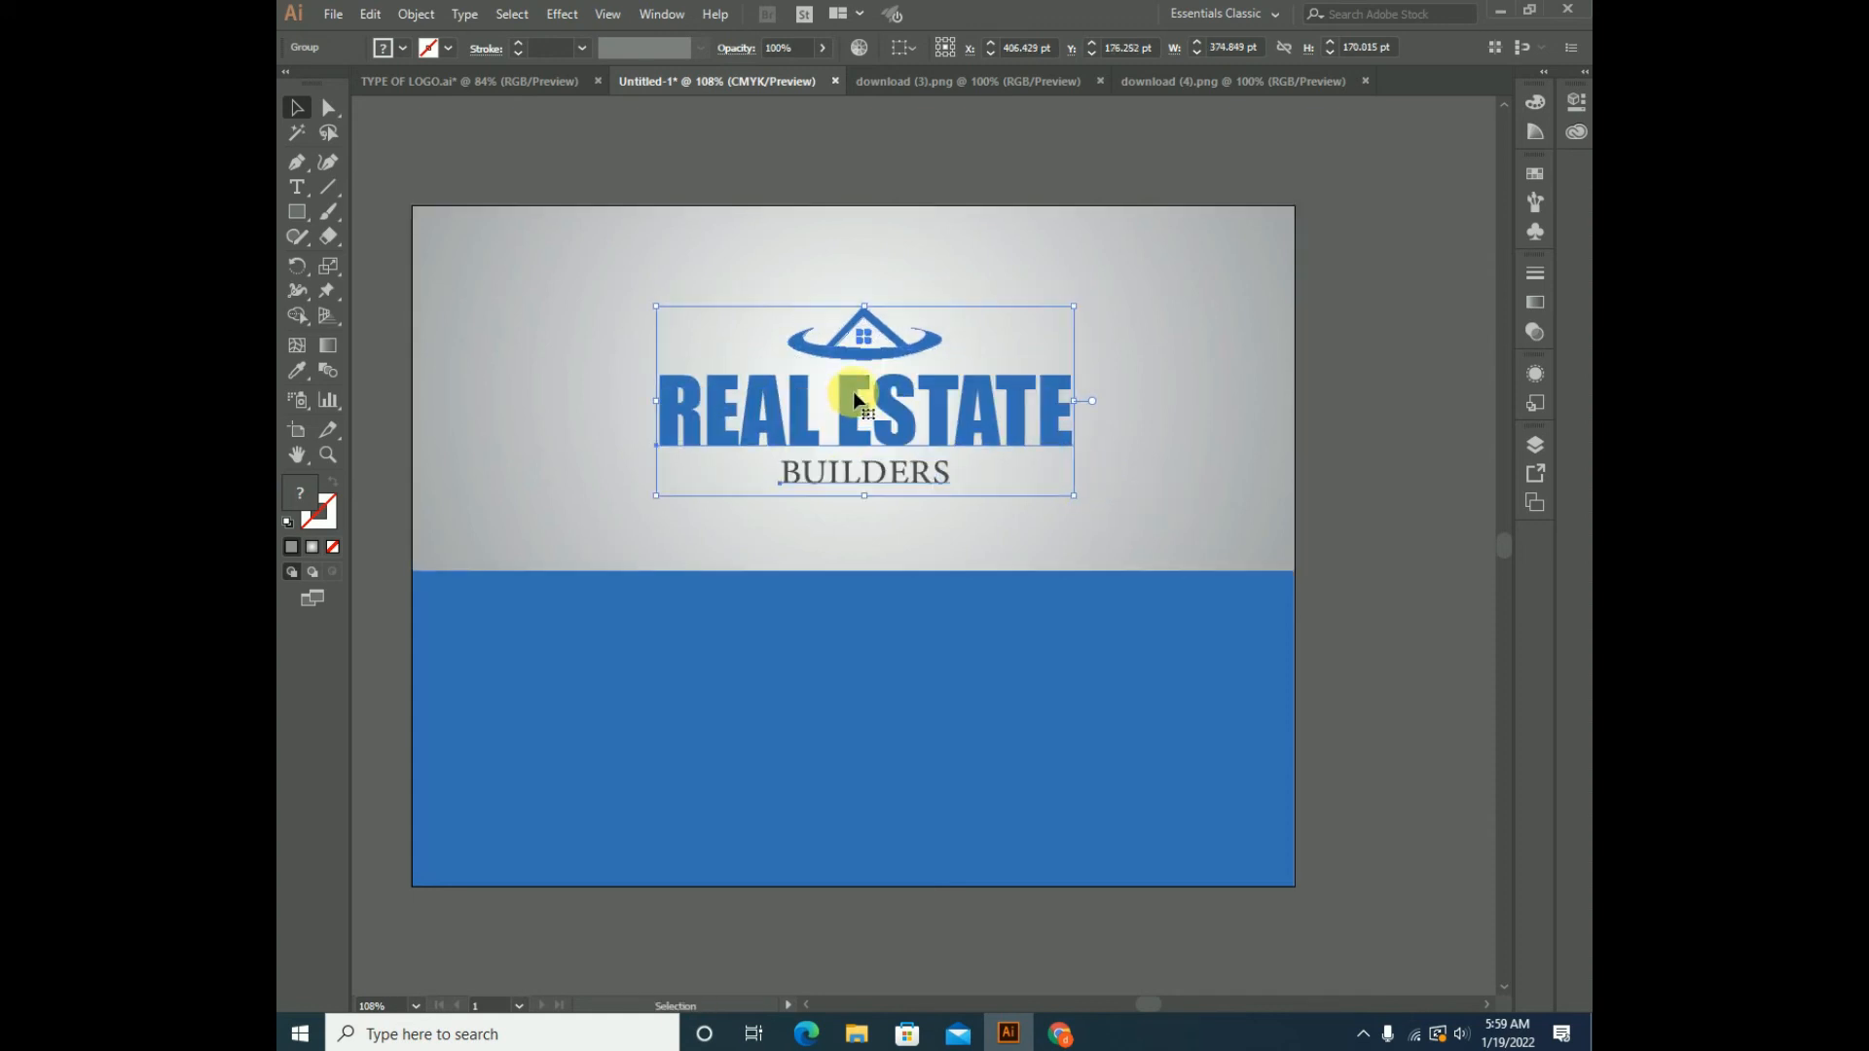
- Align the logo with the centre of the gradient rectangle both horizontally and vertically
{"action": "left_click", "coordinate": [1152, 289], "text": "shift"}
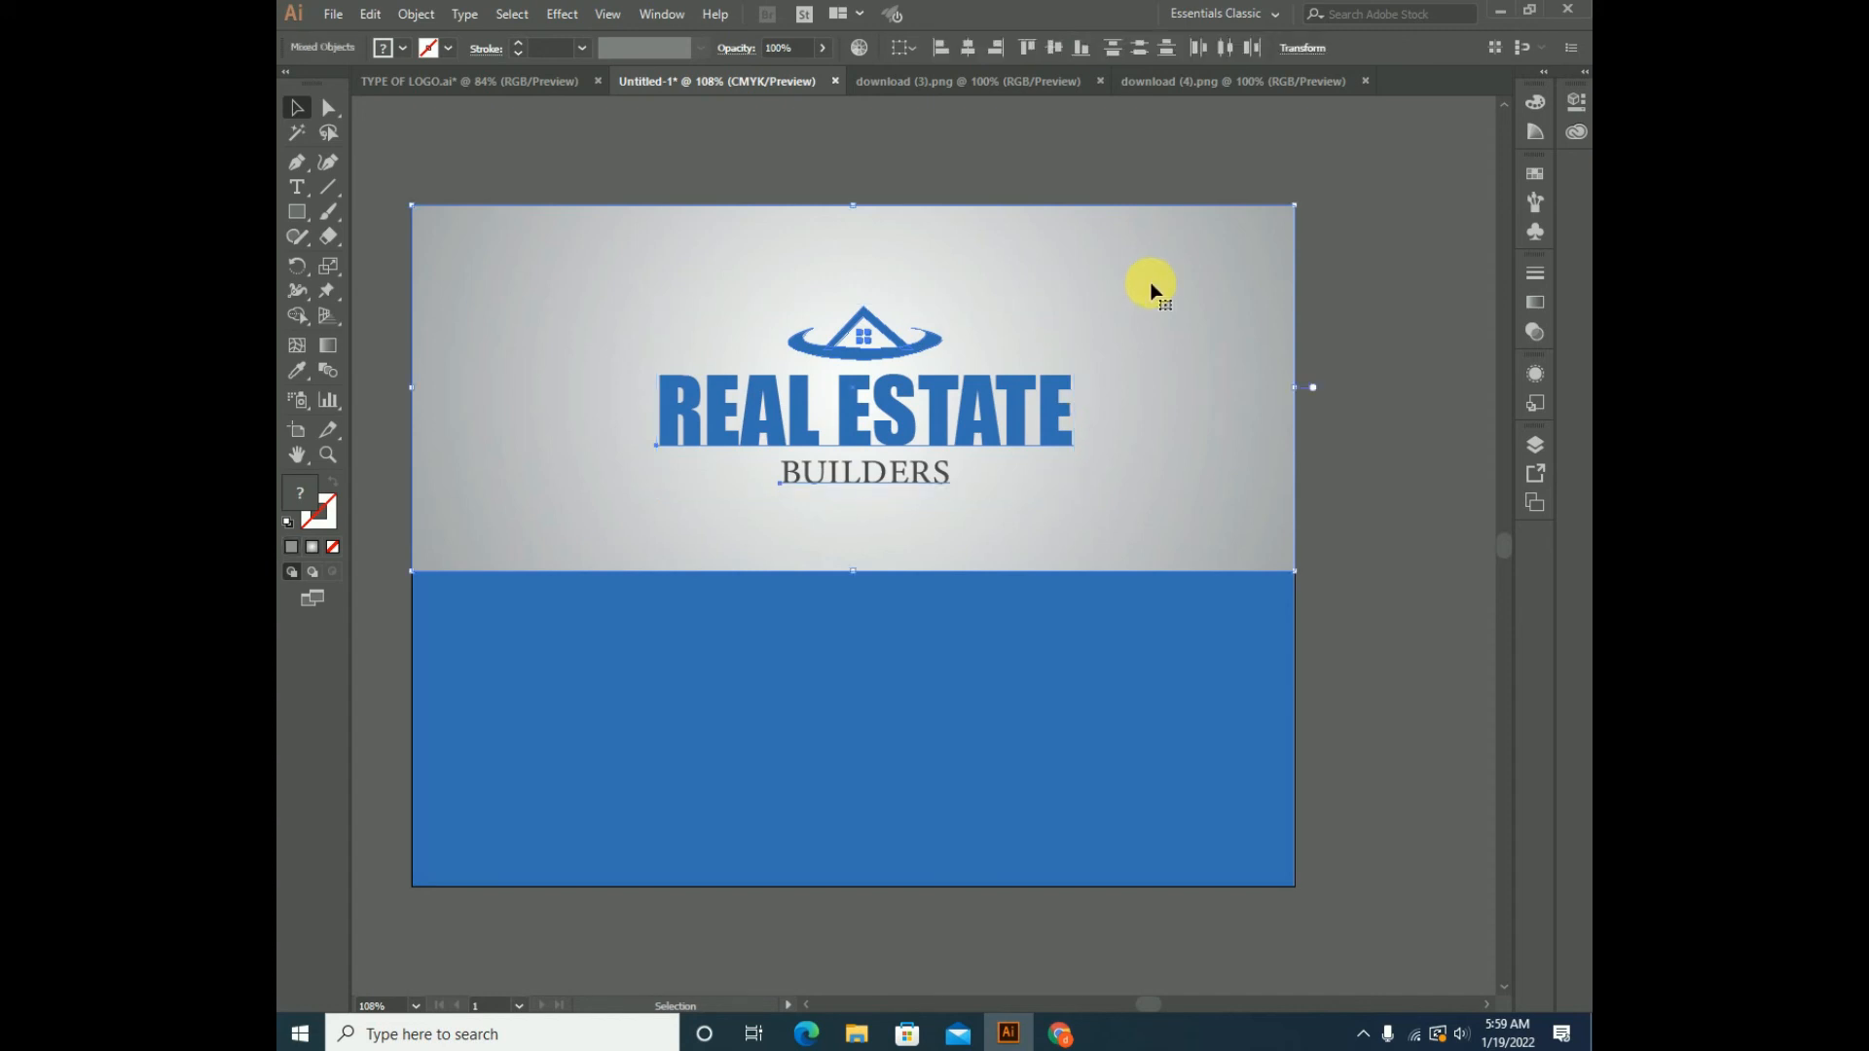
{"action": "left_click", "coordinate": [967, 47]}
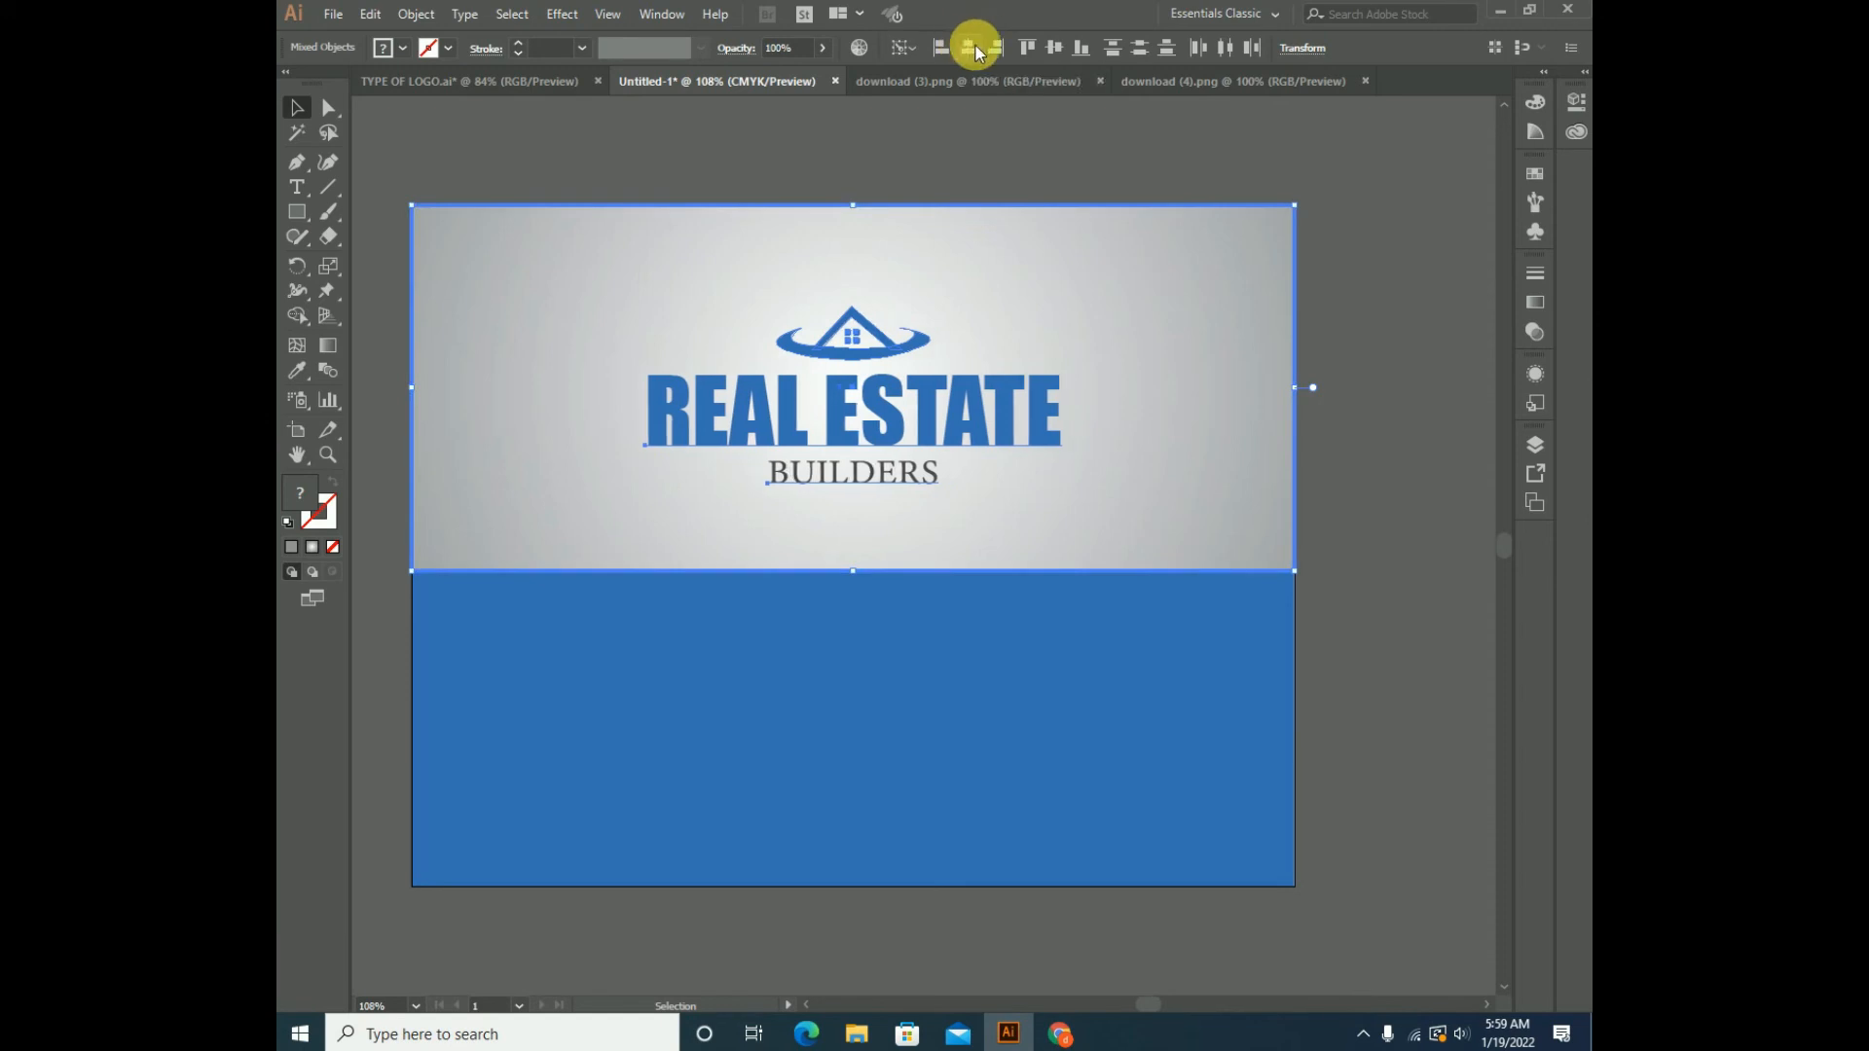
{"action": "left_click", "coordinate": [1052, 45]}
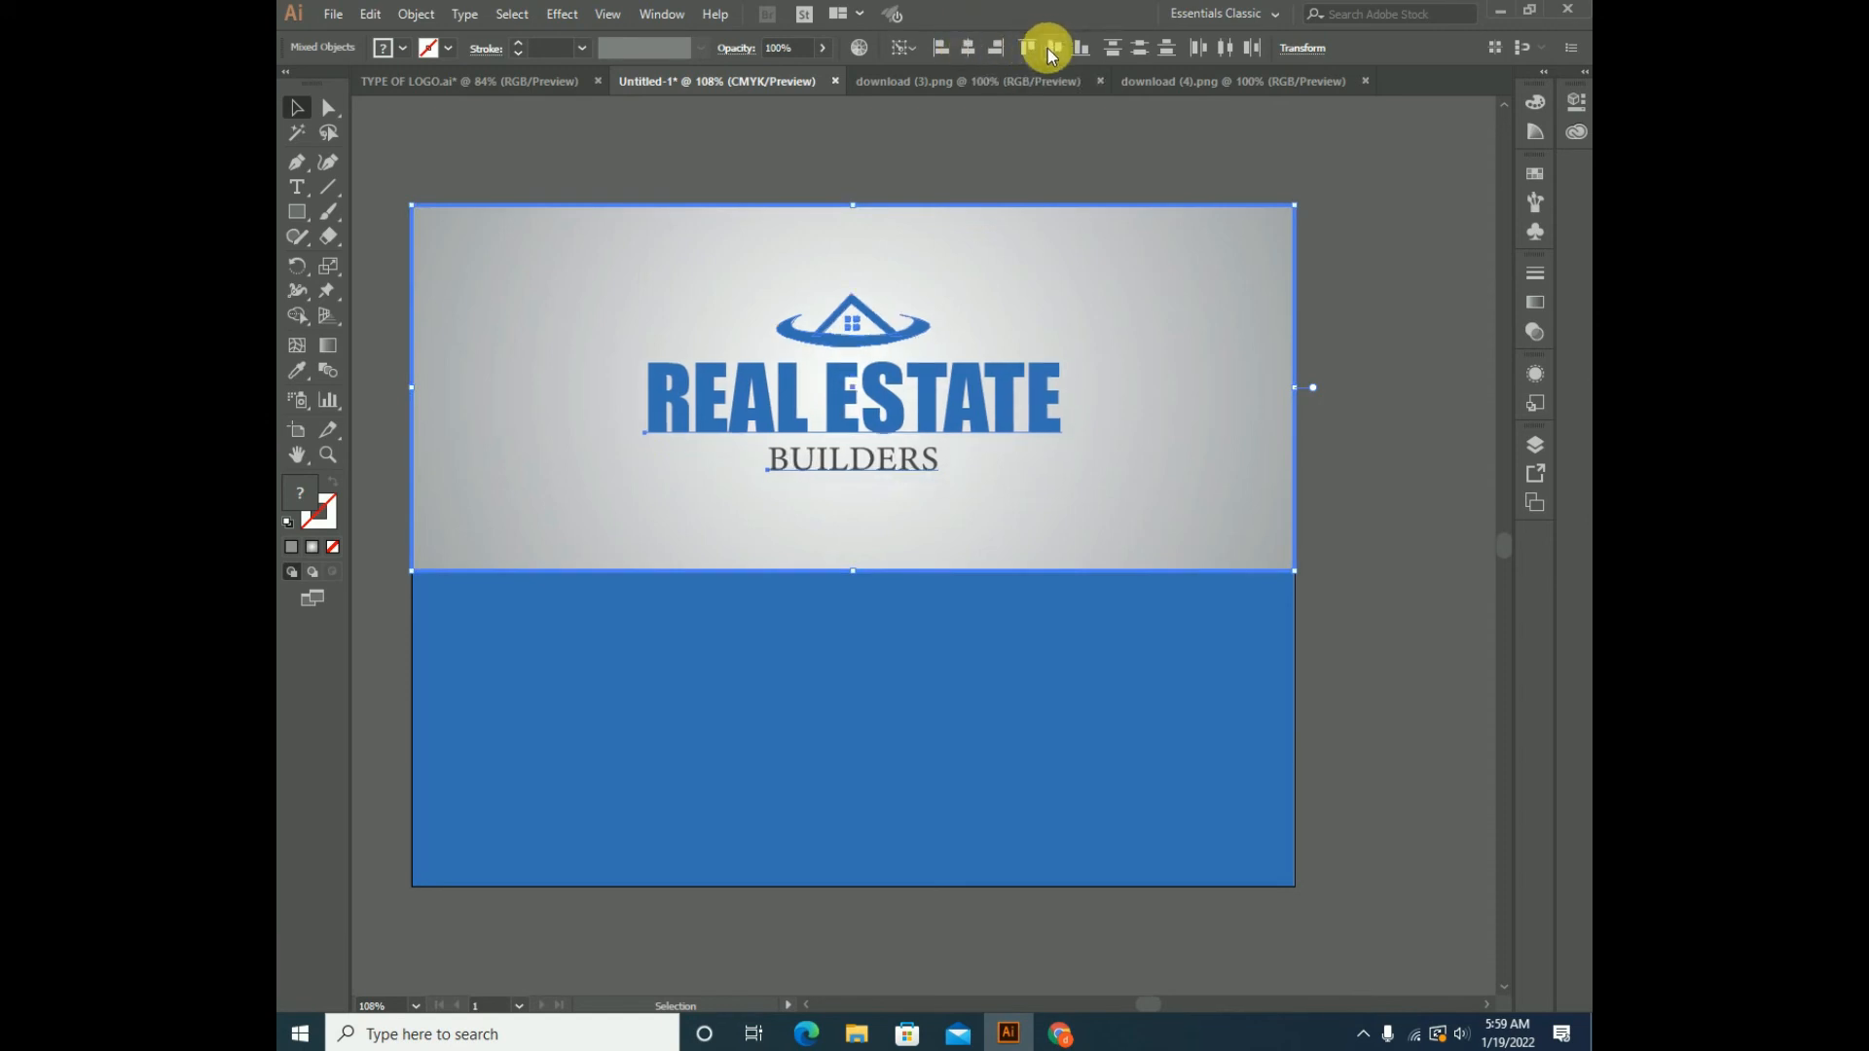
{"action": "left_click", "coordinate": [696, 129]}
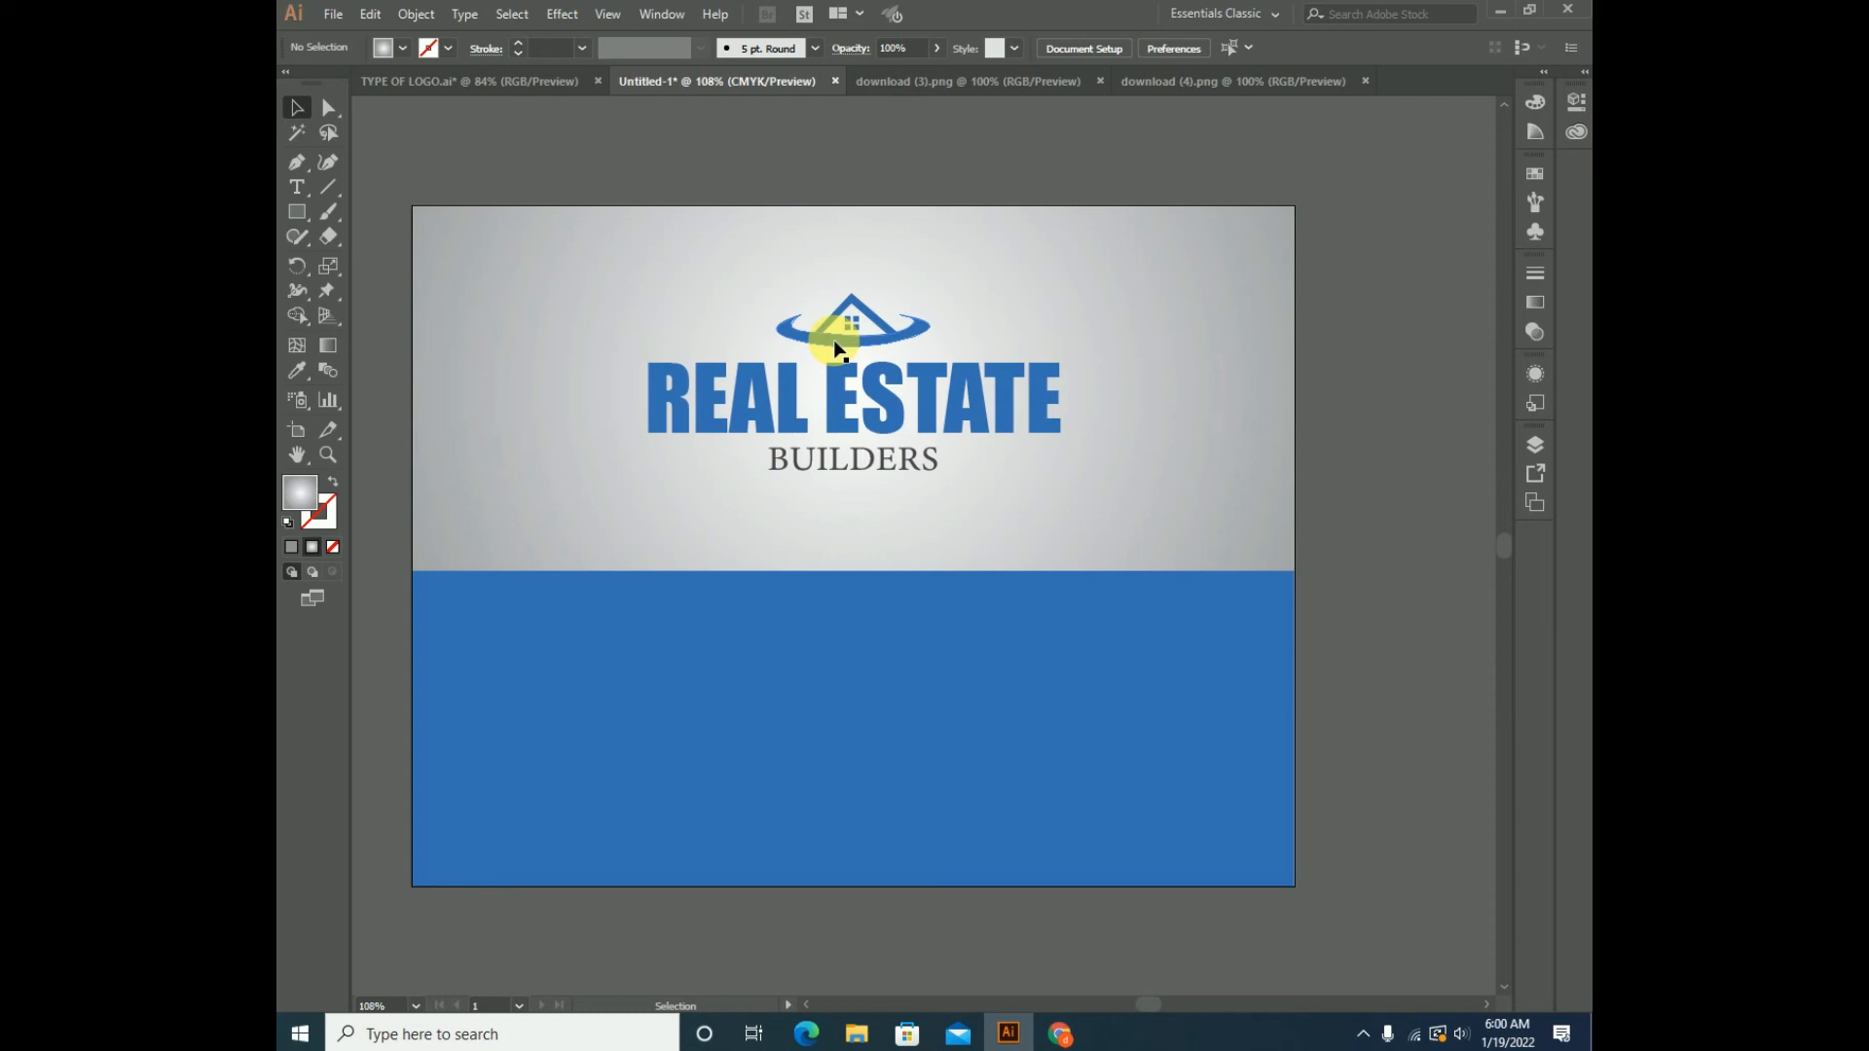
- Place a copy of the logo on the left part of the blue lower rectangle
{"action": "left_click_drag", "start_coordinate": [833, 341], "coordinate": [654, 683]}
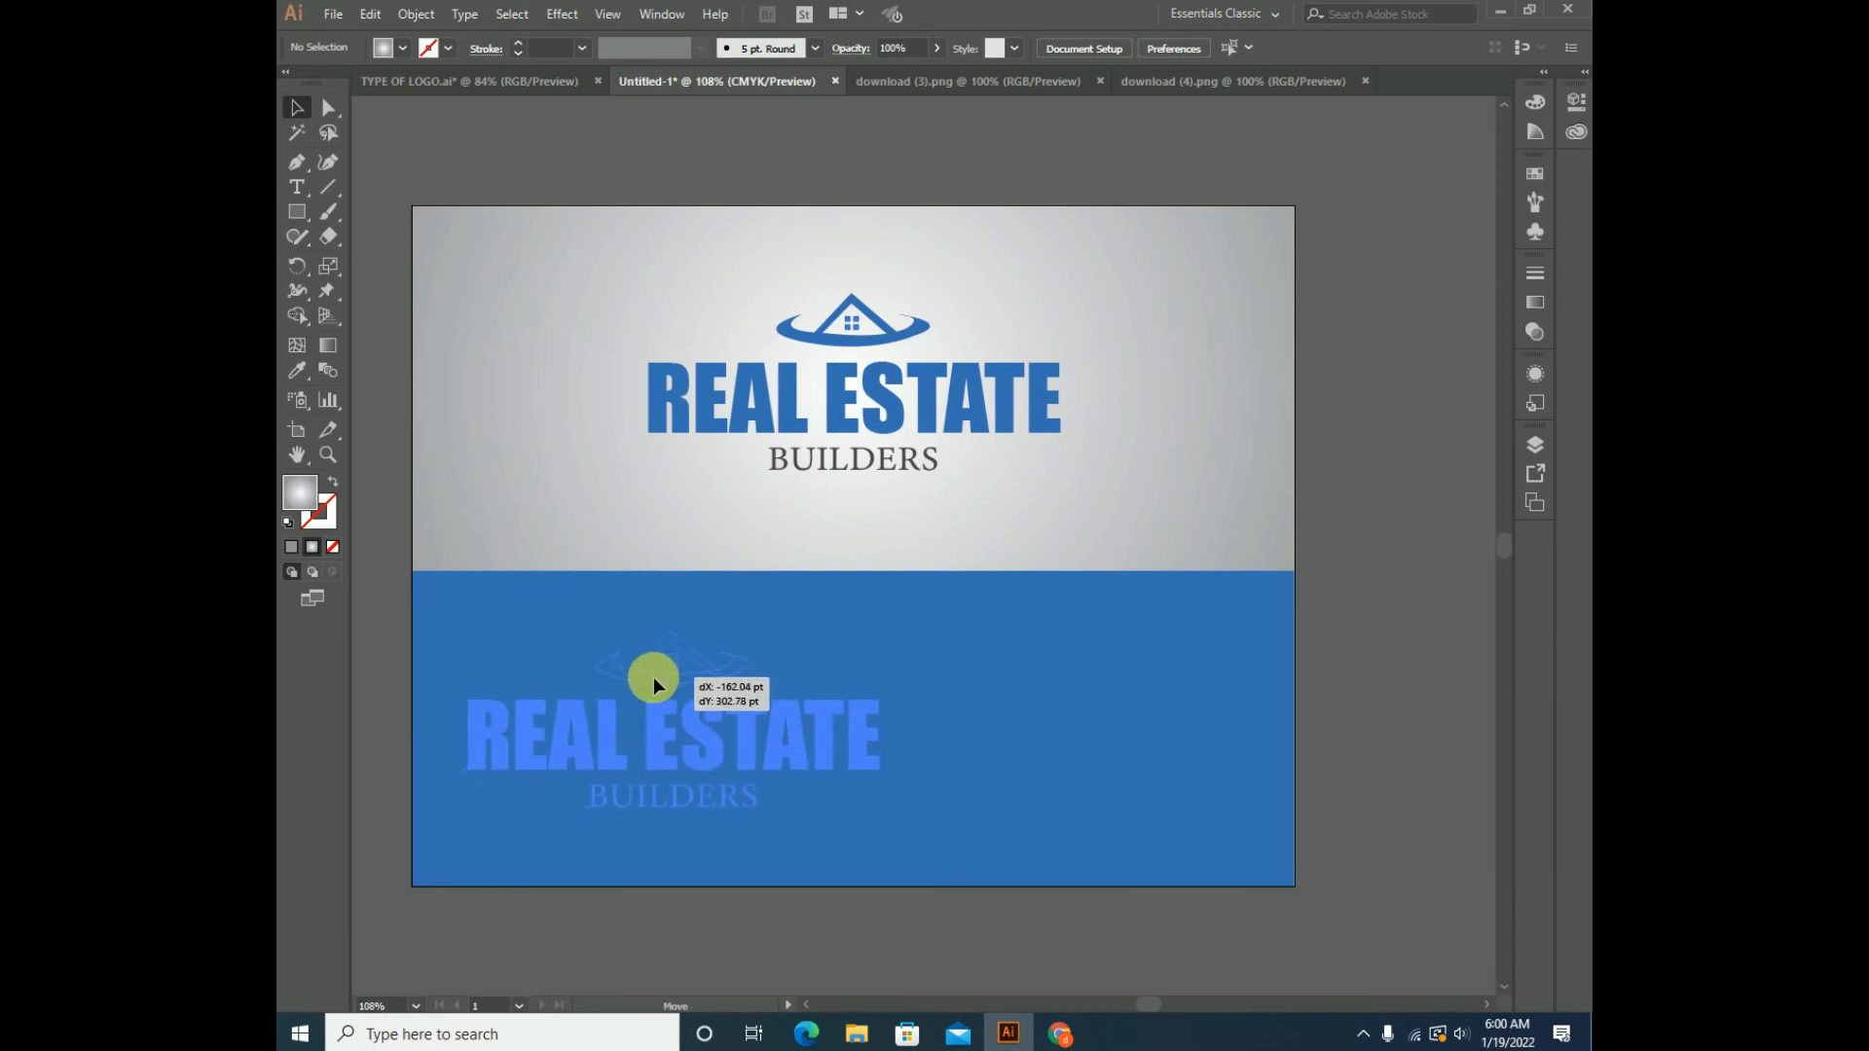
{"action": "mouse_move", "coordinate": [652, 686]}
{"action": "left_mouse_down"}
{"action": "mouse_move", "coordinate": [771, 400]}
{"action": "mouse_move", "coordinate": [697, 621]}
{"action": "mouse_move", "coordinate": [647, 689]}
{"action": "left_mouse_up"}
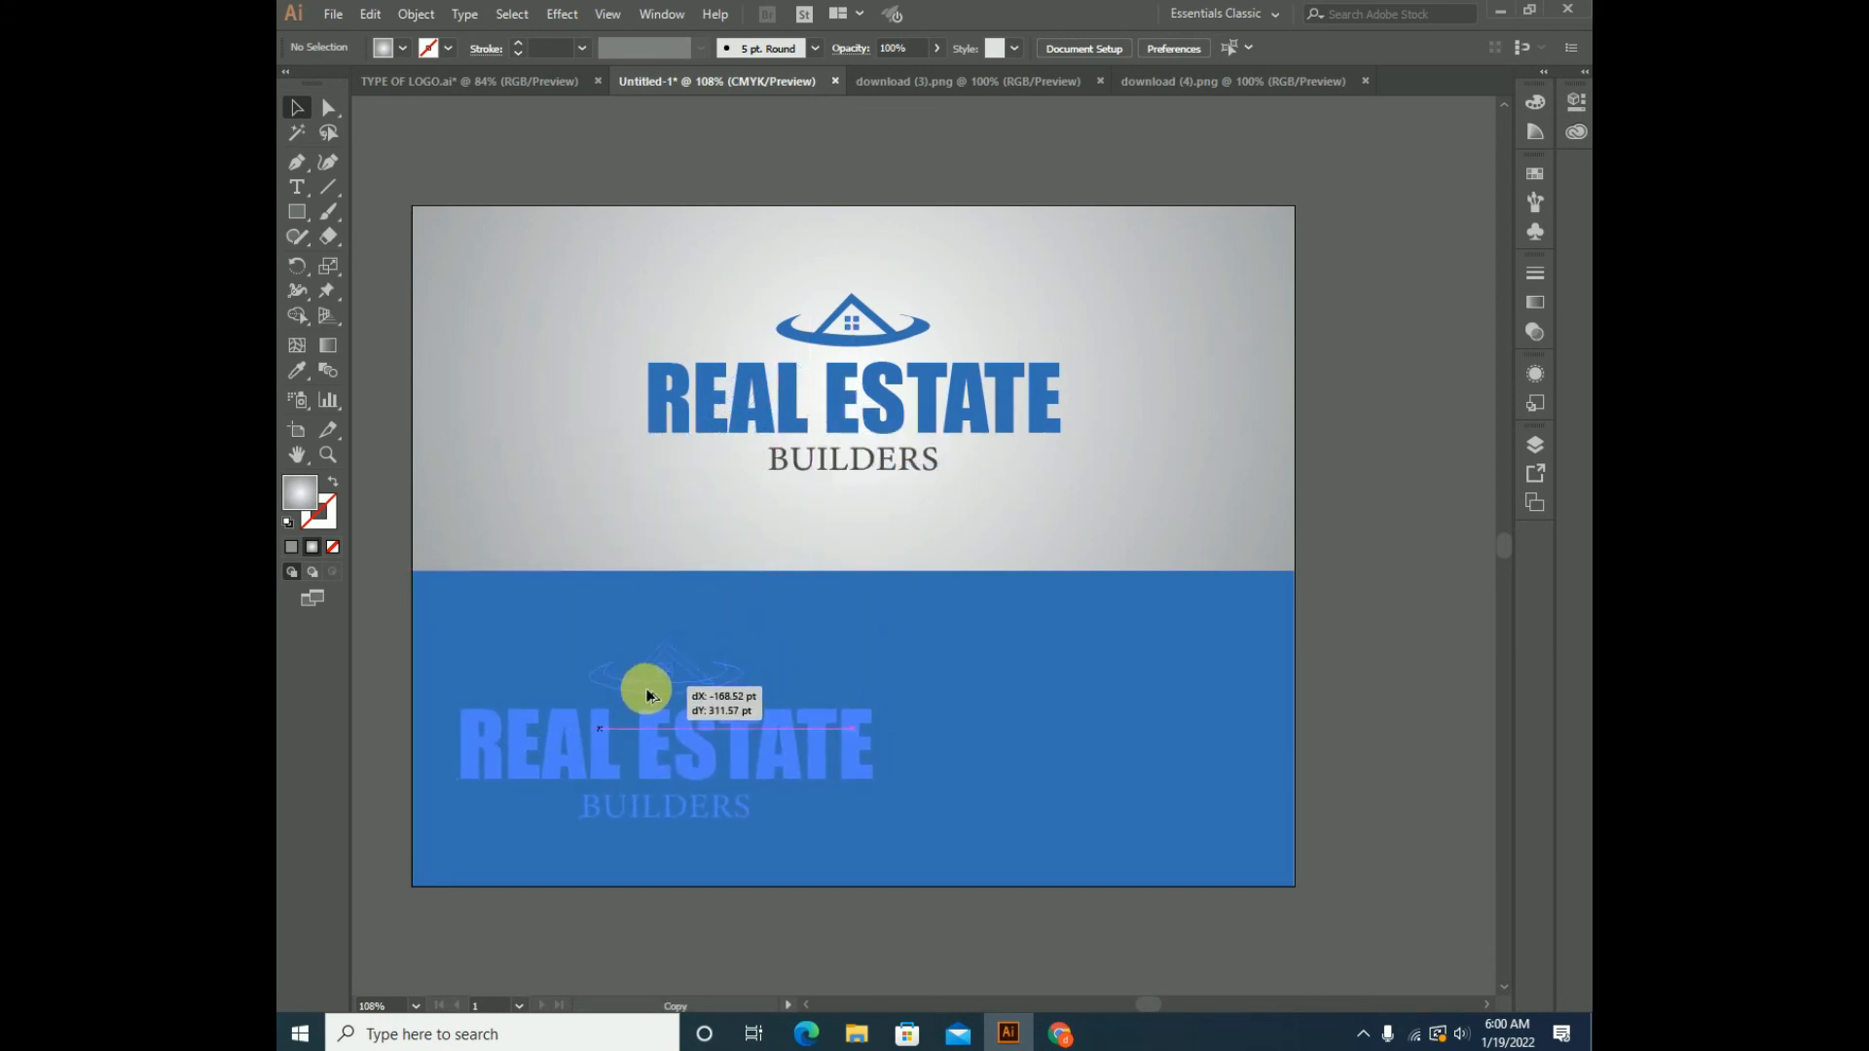
{"action": "left_click_drag", "start_coordinate": [649, 693], "coordinate": [647, 688]}
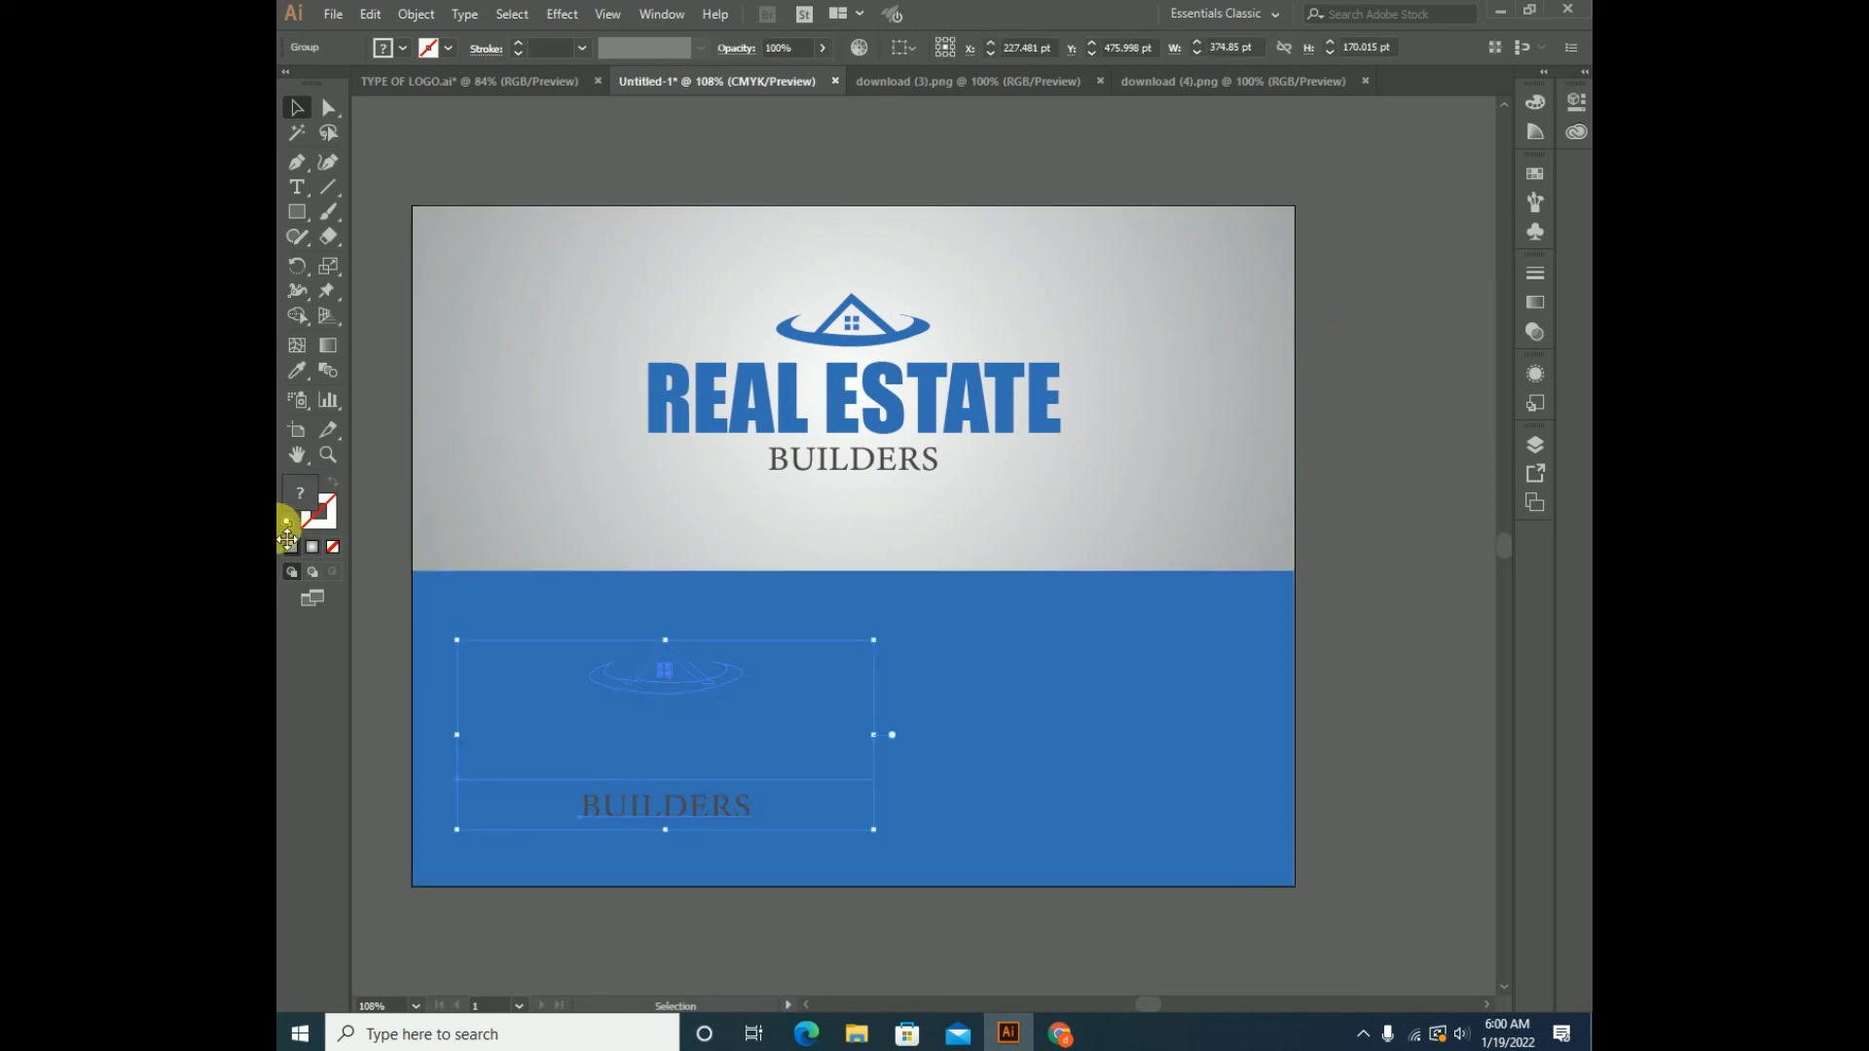
- Recolour the copied logo on the blue rectangle with a white fill
{"action": "double_click", "coordinate": [299, 508]}
{"action": "left_click_drag", "start_coordinate": [693, 423], "coordinate": [655, 363]}
{"action": "left_click", "coordinate": [1199, 382]}
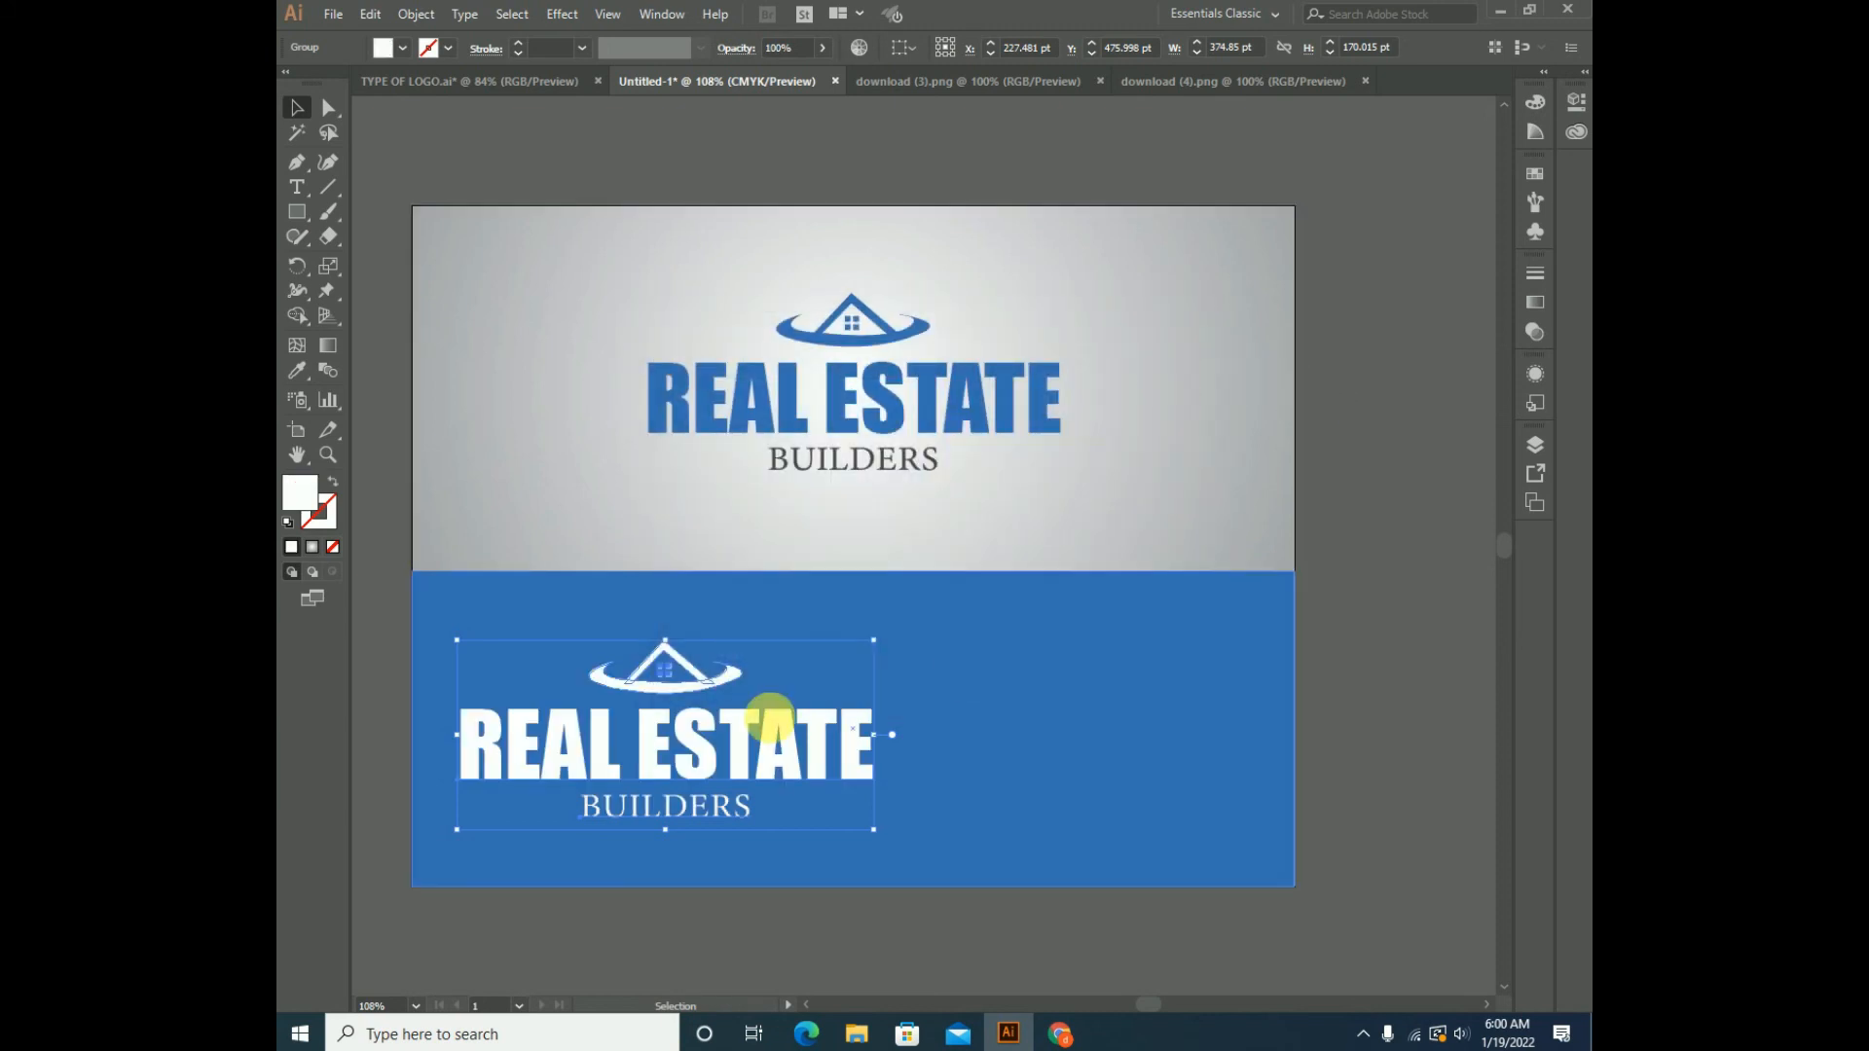
- Move the white logo to the middle of the blue rectangle and align its horizontal centre with the blue logo above
{"action": "left_click", "coordinate": [393, 593]}
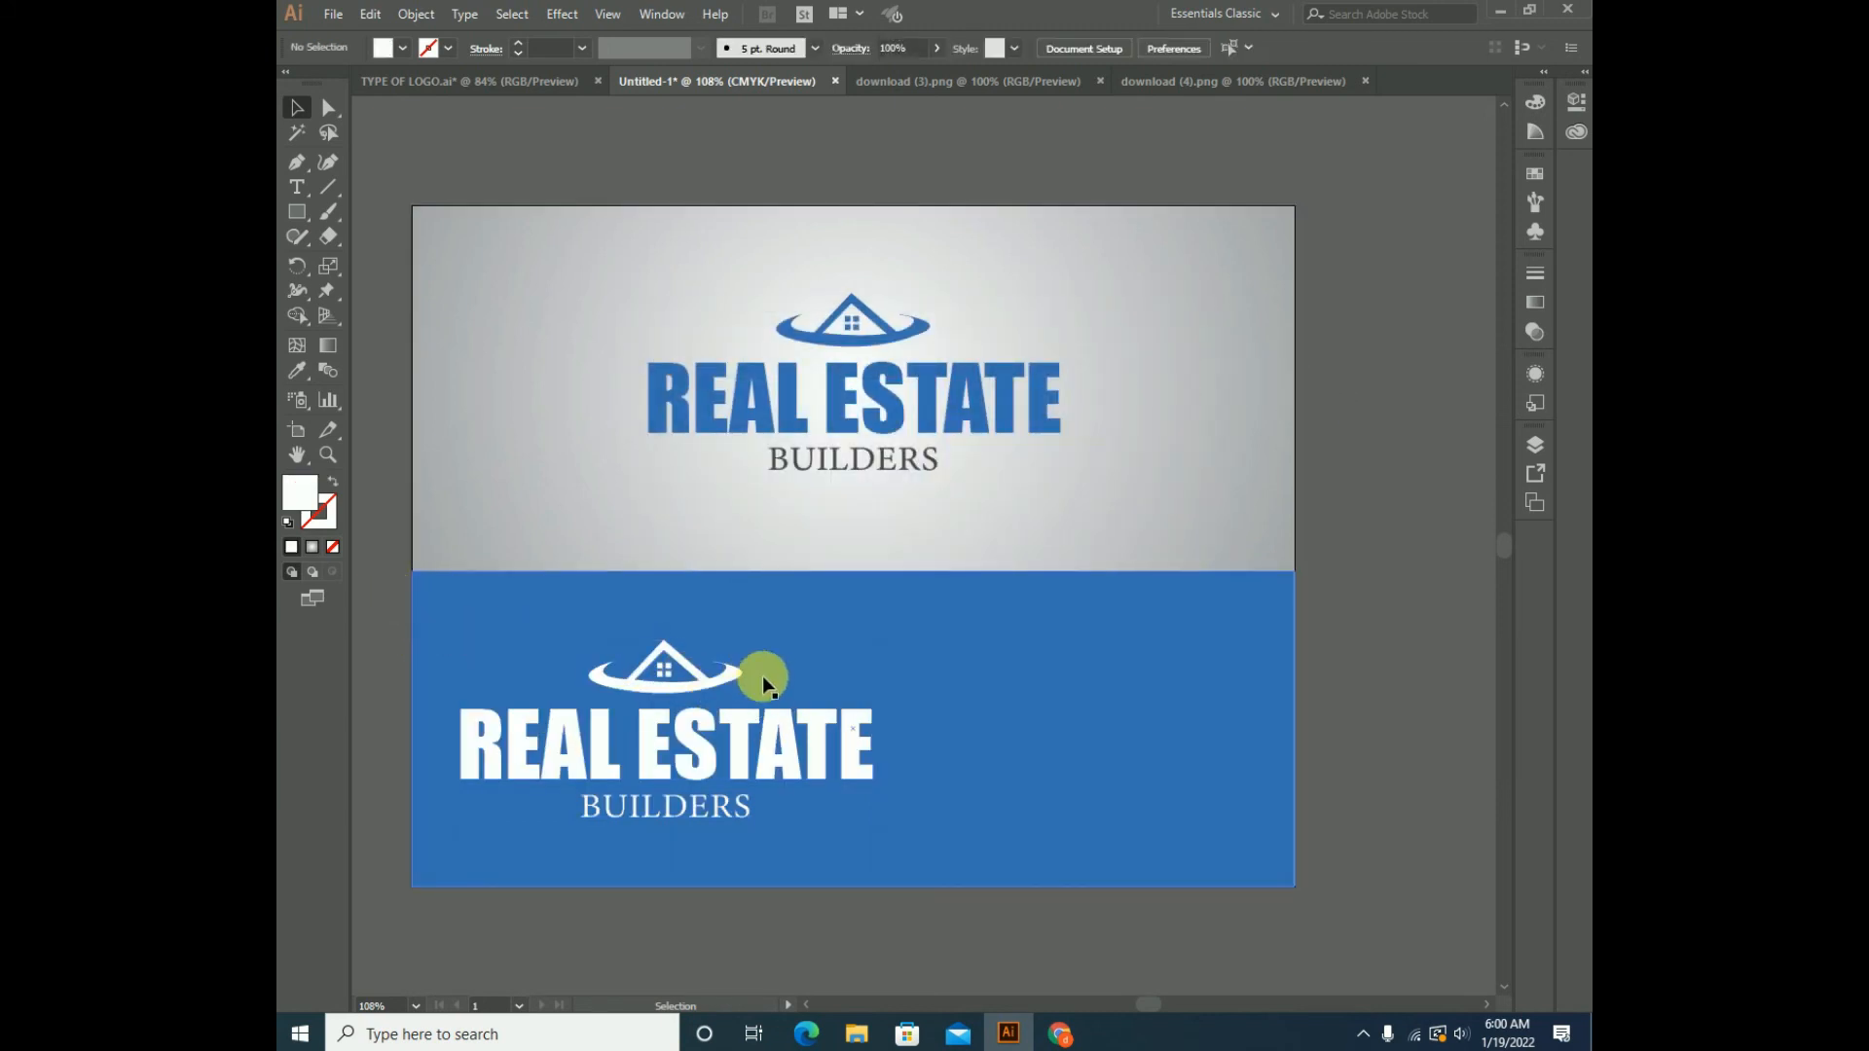
{"action": "left_click_drag", "start_coordinate": [678, 725], "coordinate": [847, 720]}
{"action": "left_click", "coordinate": [832, 420], "text": "shift"}
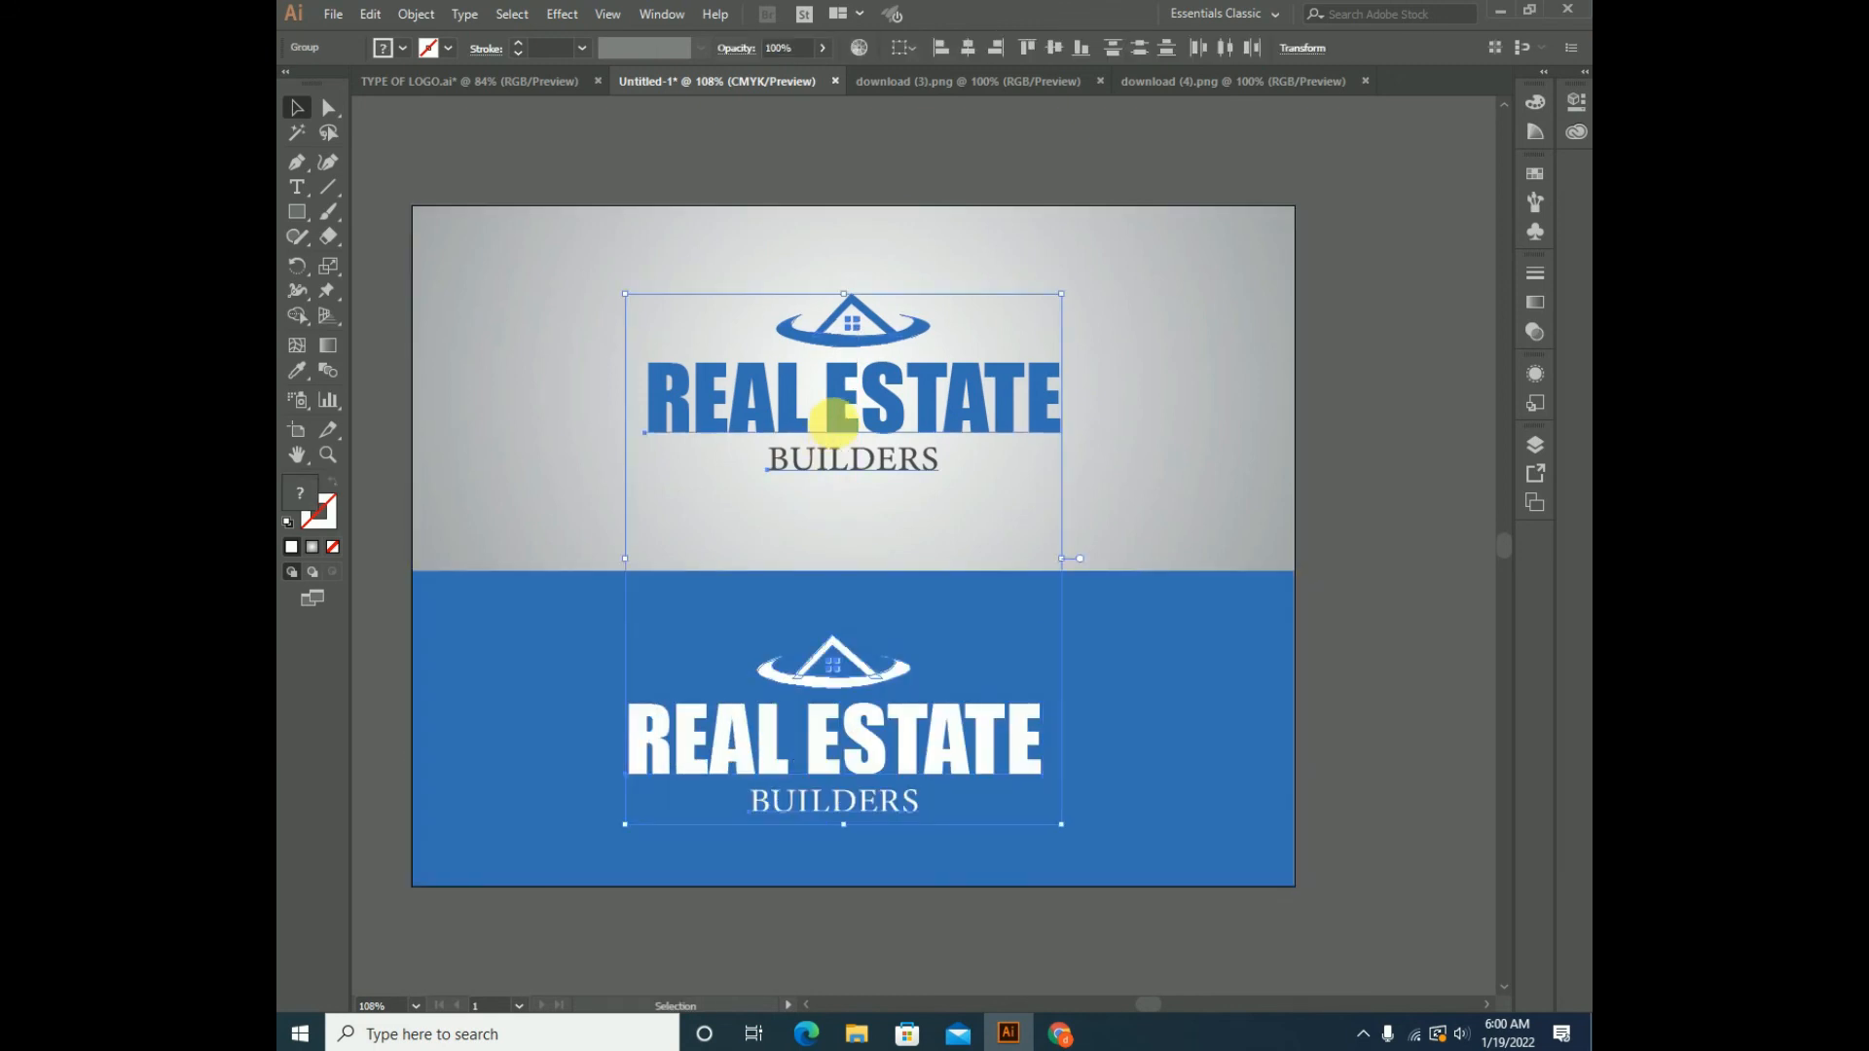
{"action": "left_click", "coordinate": [966, 46]}
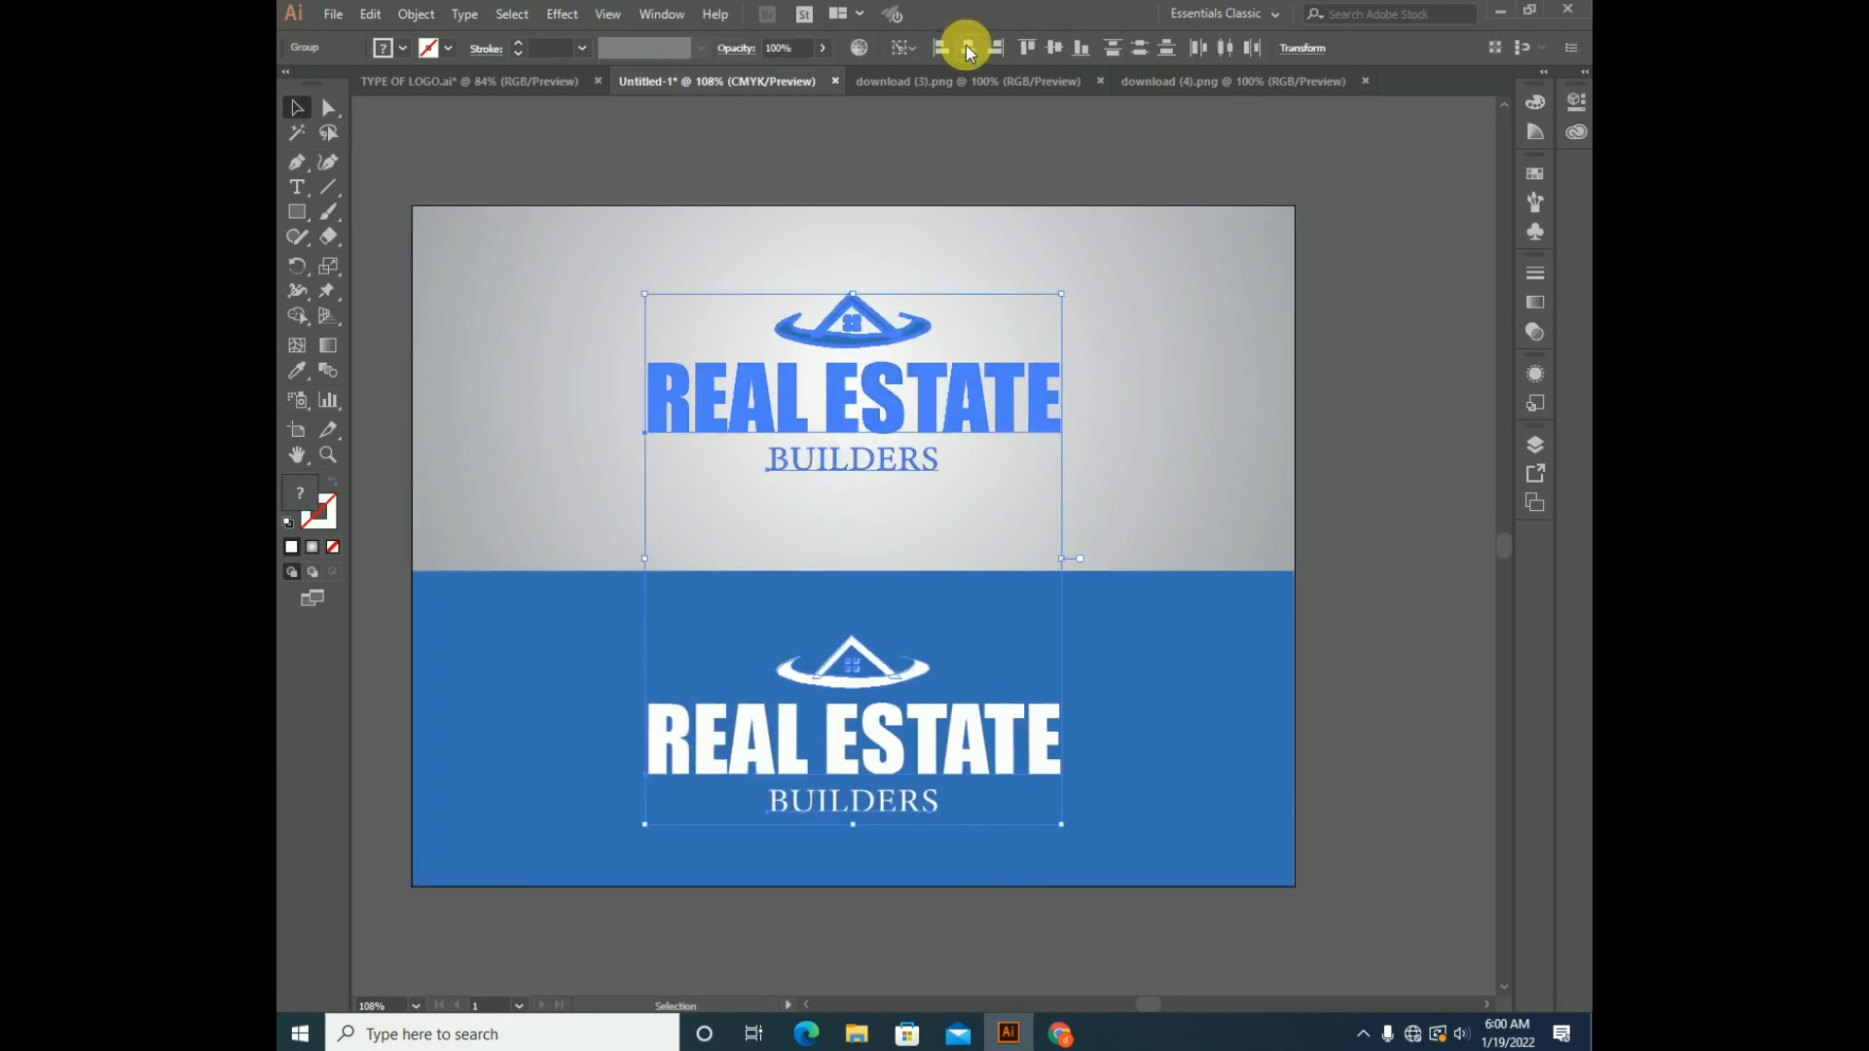
{"action": "left_click", "coordinate": [451, 161]}
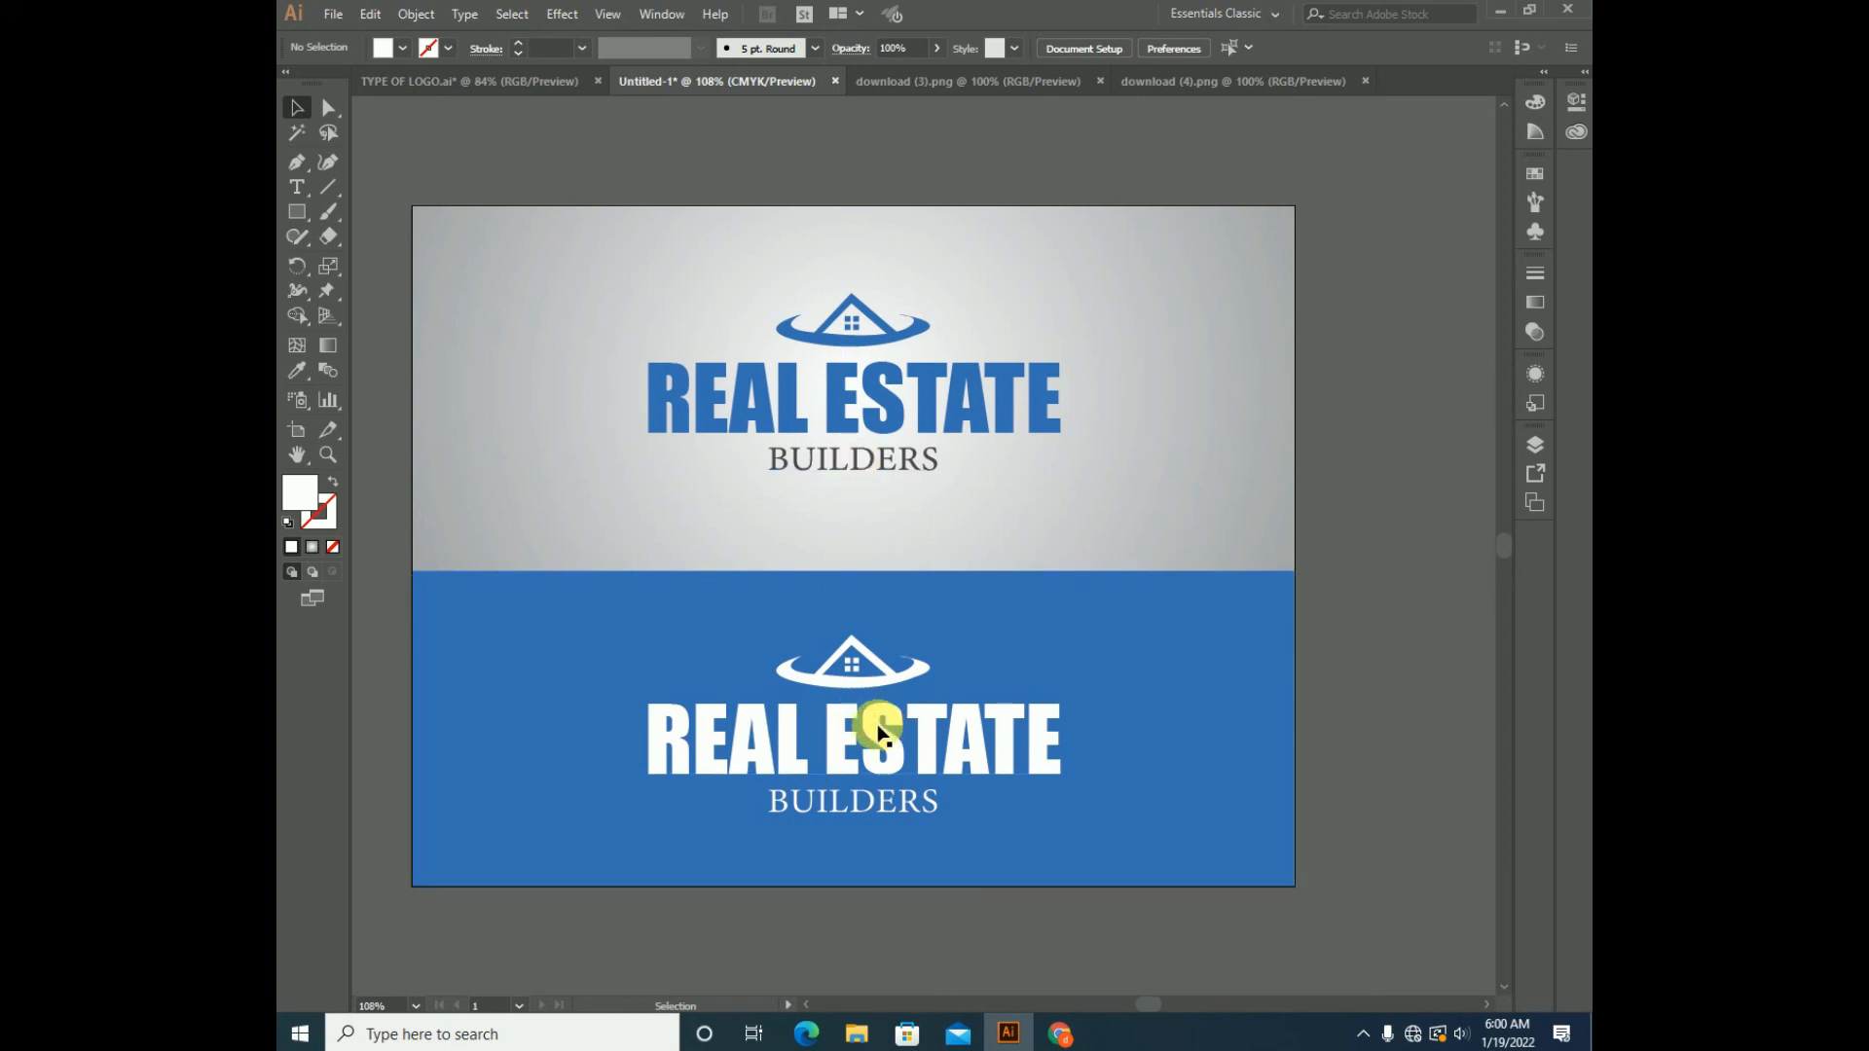
- Move the white logo near the blue rectangle's left edge and scale it down proportionally to about 233 pt wide
{"action": "left_click_drag", "start_coordinate": [874, 726], "coordinate": [655, 730]}
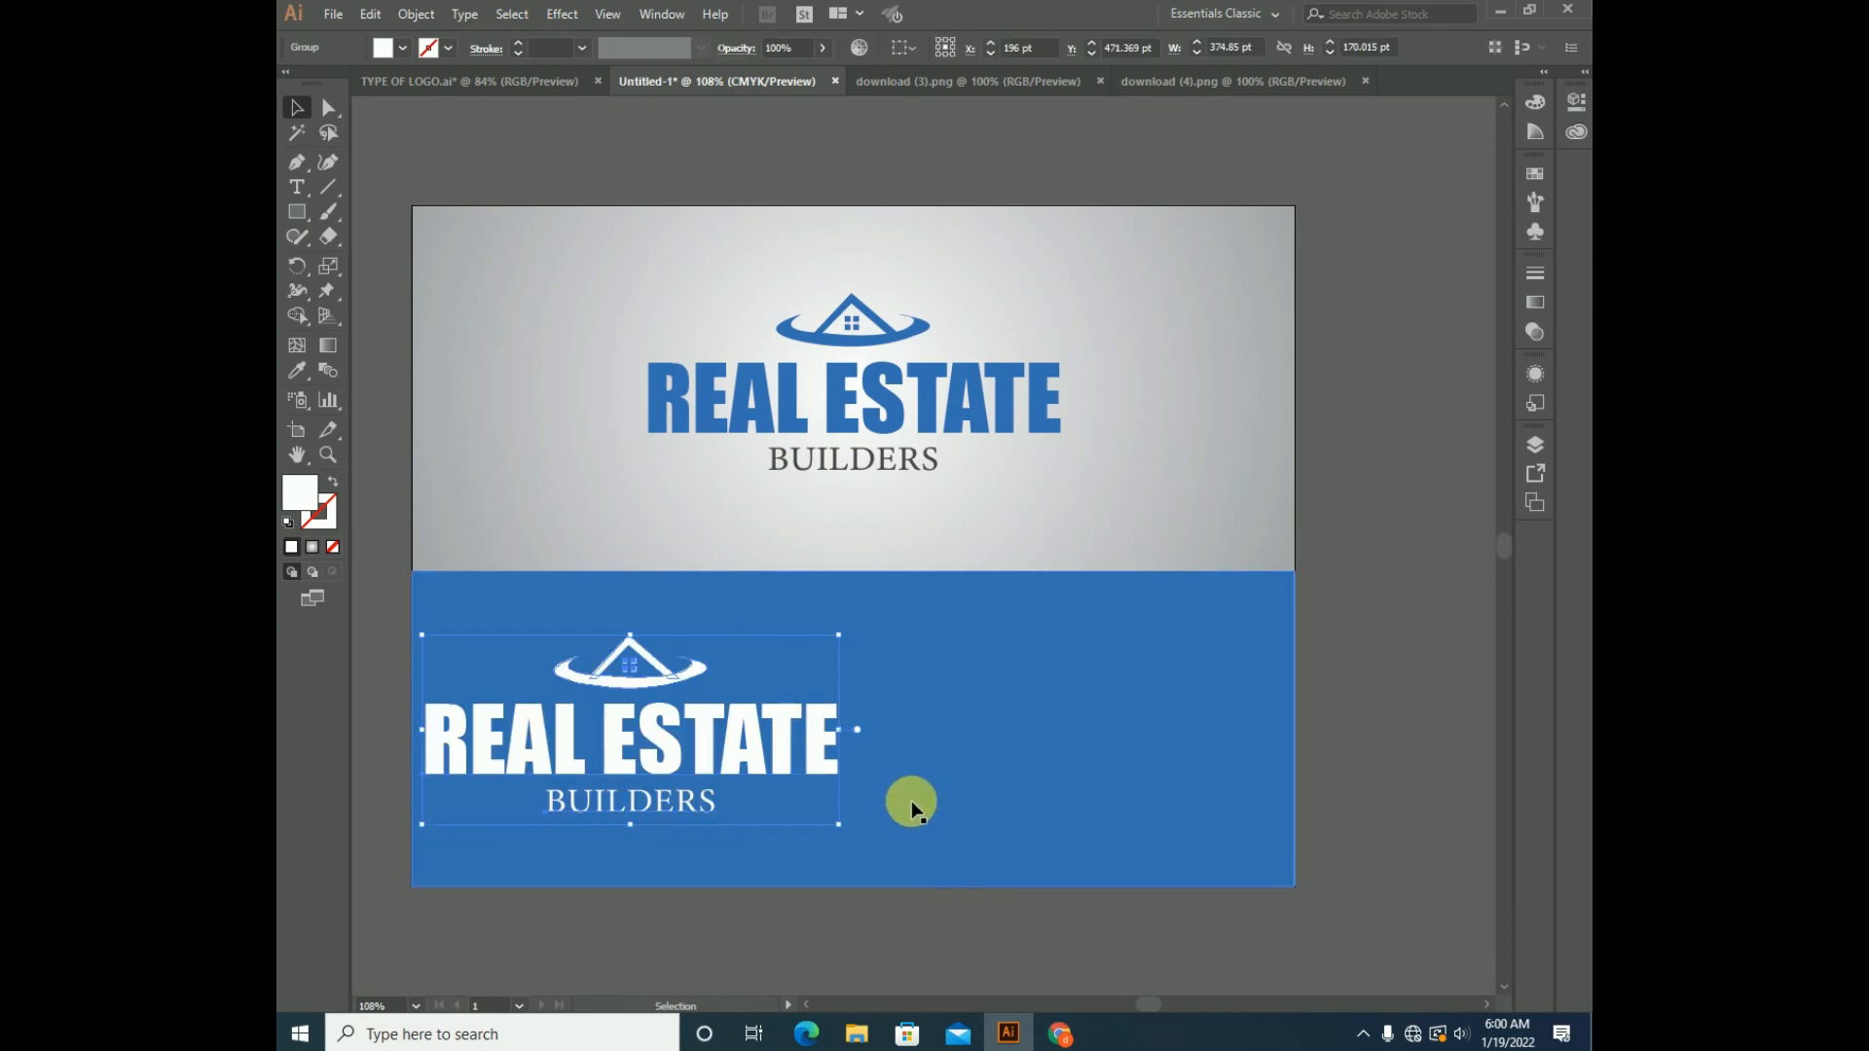
{"action": "left_click_drag", "start_coordinate": [838, 824], "coordinate": [784, 785]}
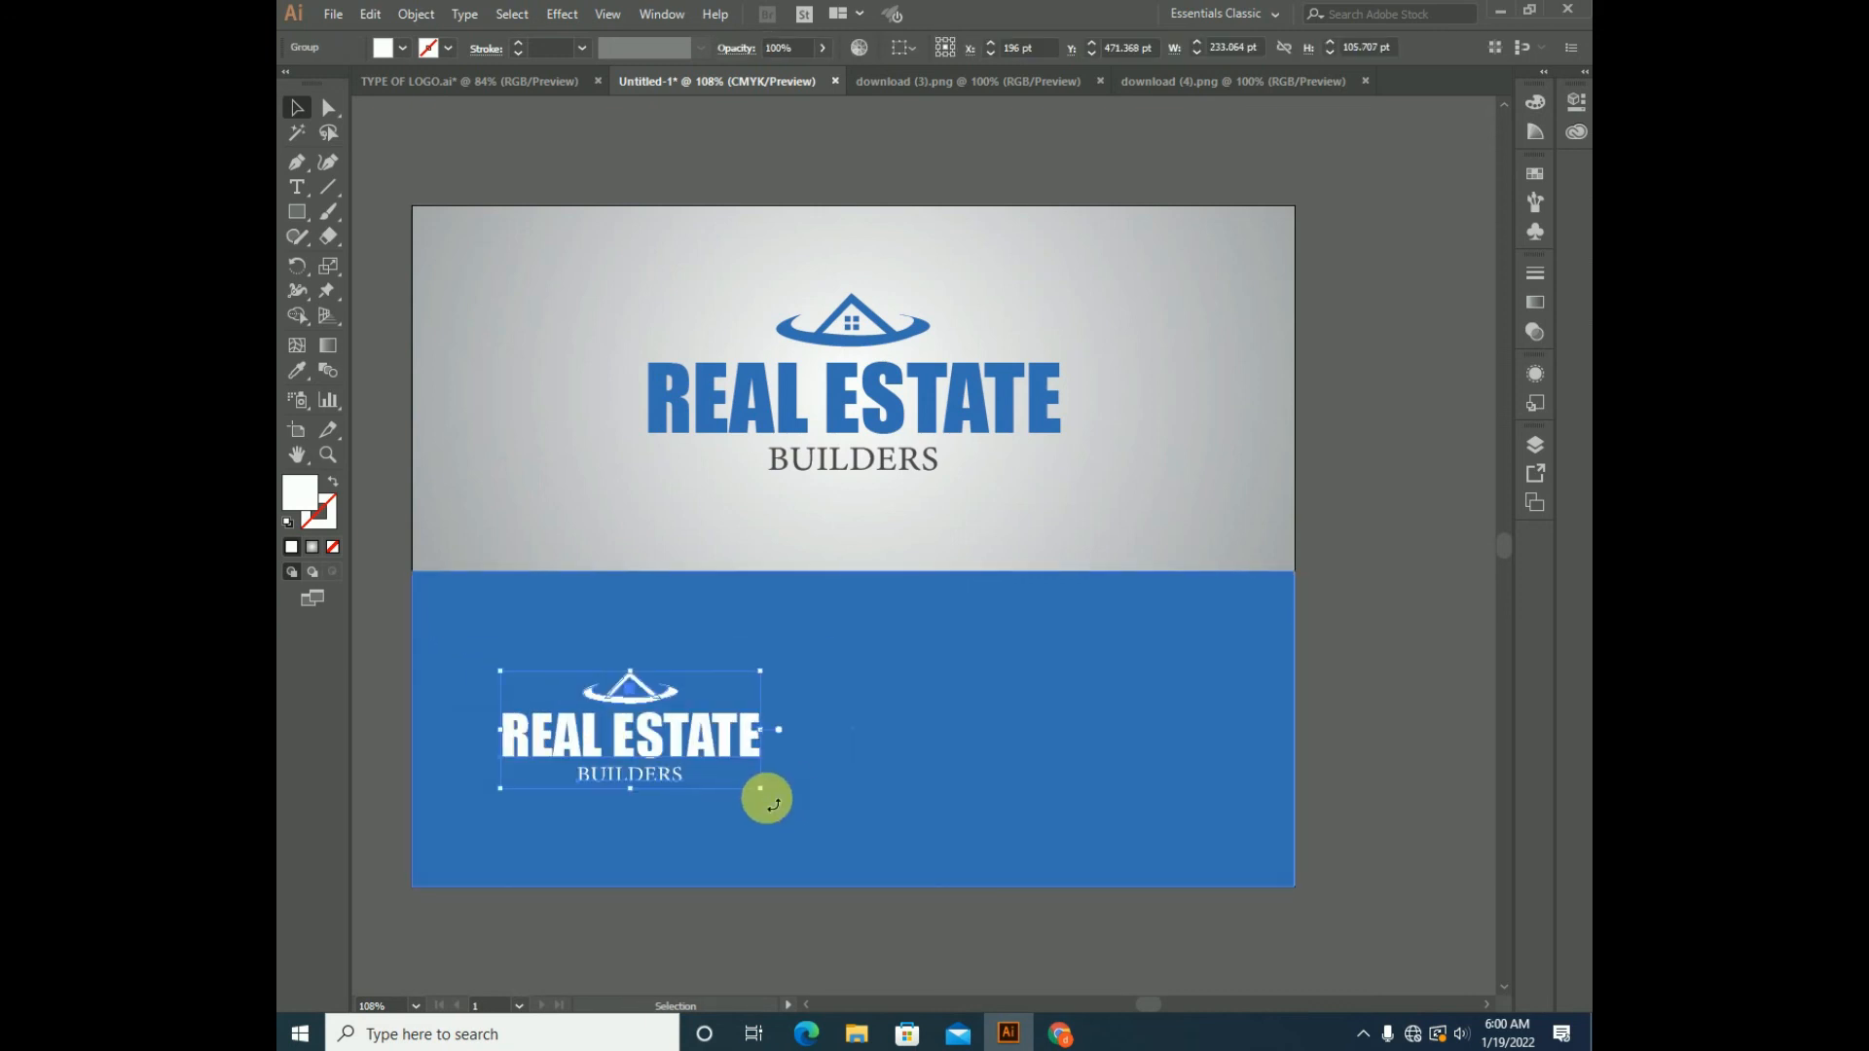
{"action": "key", "text": "Left"}
{"action": "key", "text": "Left"}
{"action": "key", "text": "Left"}
{"action": "key", "text": "Left"}
{"action": "key", "text": "Left"}
{"action": "key", "text": "Left"}
{"action": "key", "text": "Left"}
{"action": "key", "text": "Left"}
{"action": "key", "text": "Left"}
{"action": "key", "text": "Left"}
{"action": "key", "text": "Left"}
{"action": "key", "text": "Left"}
{"action": "key", "text": "Left"}
{"action": "key", "text": "Left"}
{"action": "key", "text": "Left"}
{"action": "key", "text": "Left"}
{"action": "key", "text": "Left"}
{"action": "key", "text": "Left"}
{"action": "key", "text": "Left"}
{"action": "key", "text": "Left"}
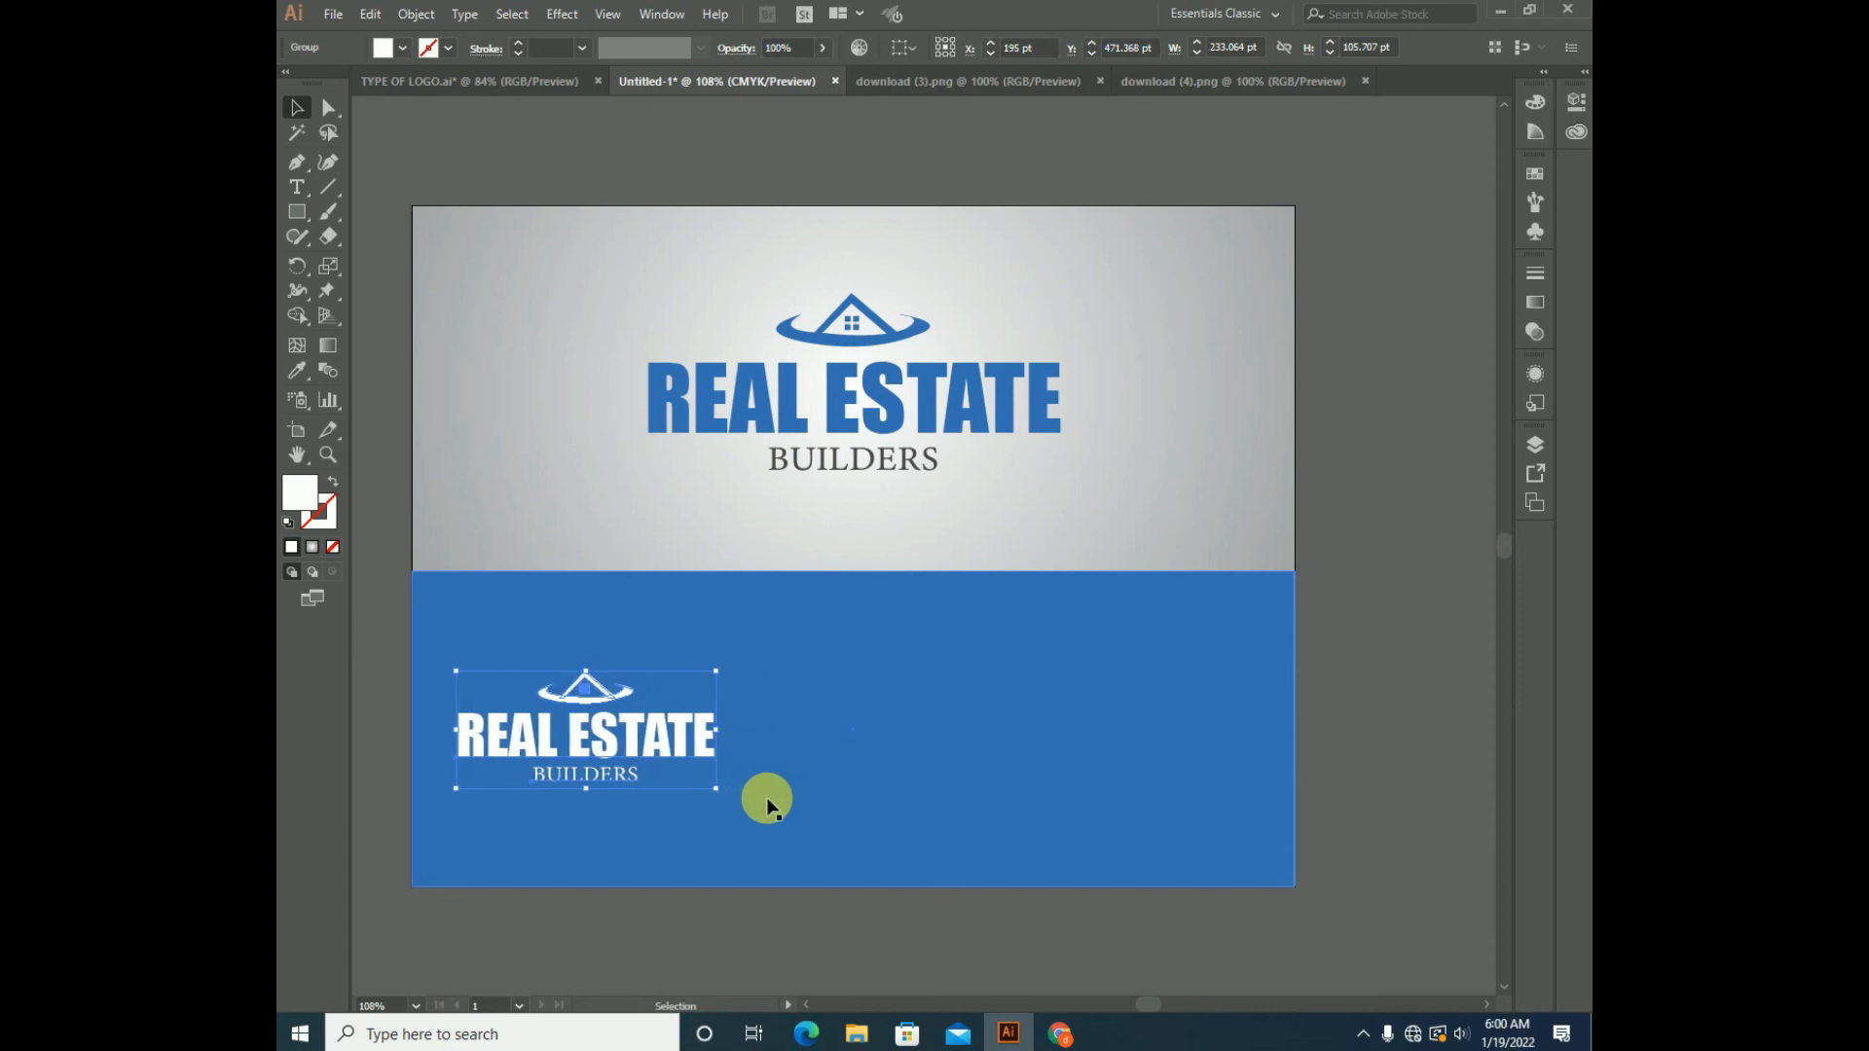
- Enlarge the white logo proportionally to about 310 pt wide and nudge it so it fits inside the blue rectangle's left edge
{"action": "left_click_drag", "start_coordinate": [707, 790], "coordinate": [755, 807]}
{"action": "key", "text": "Right"}
{"action": "key", "text": "Right"}
{"action": "key", "text": "Right"}
{"action": "key", "text": "Right"}
{"action": "key", "text": "Right"}
{"action": "left_click_drag", "start_coordinate": [755, 655], "coordinate": [768, 650]}
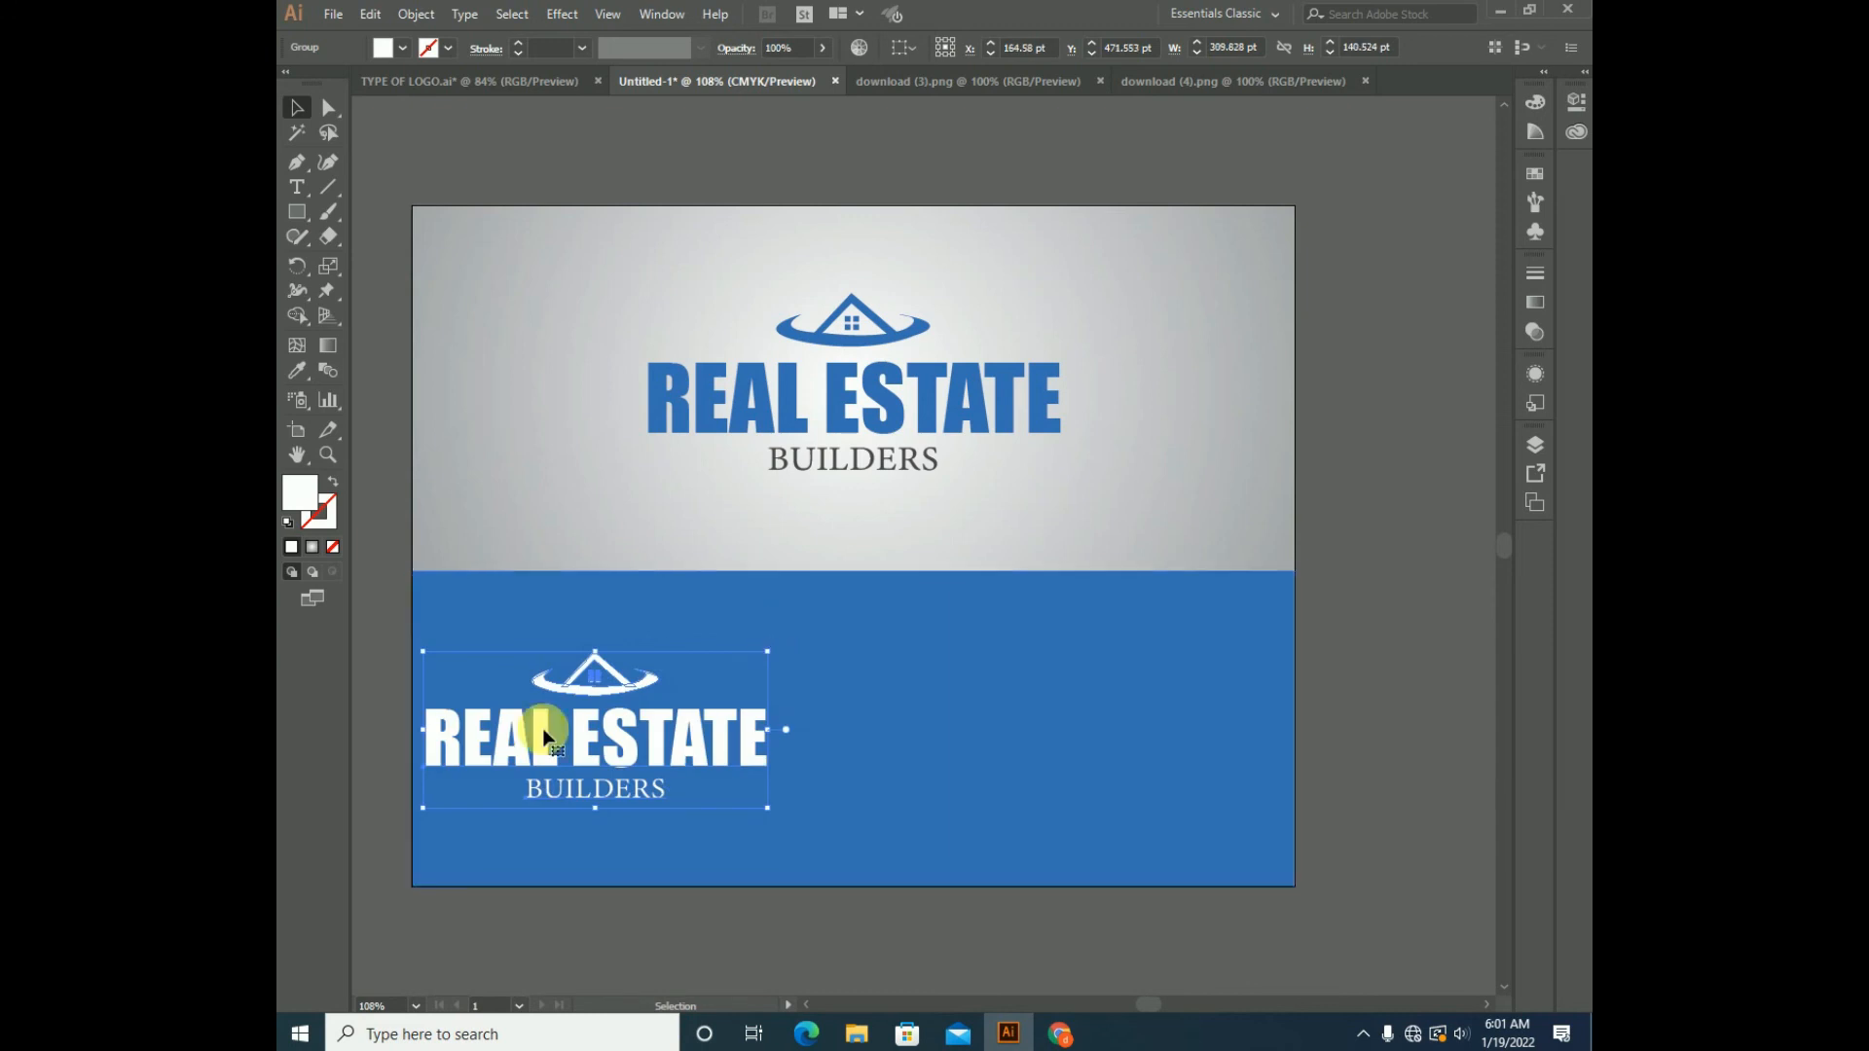
{"action": "left_click", "coordinate": [389, 600]}
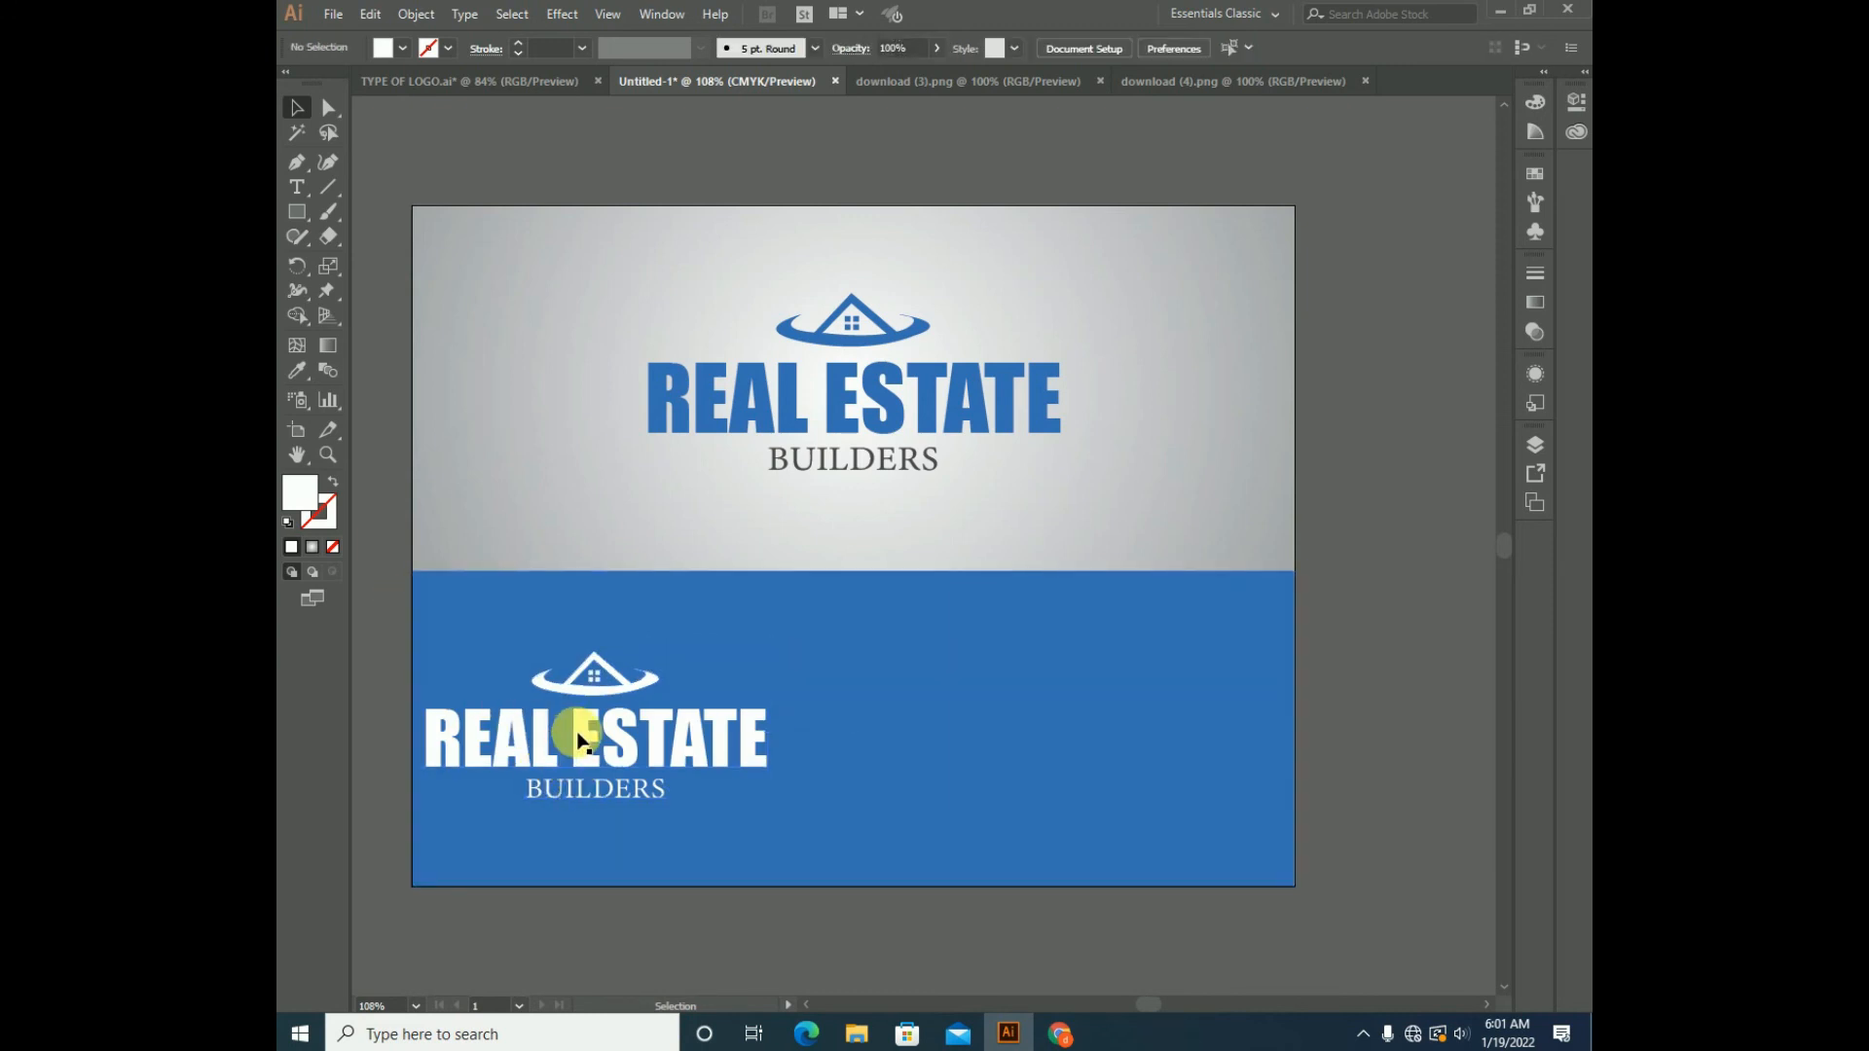